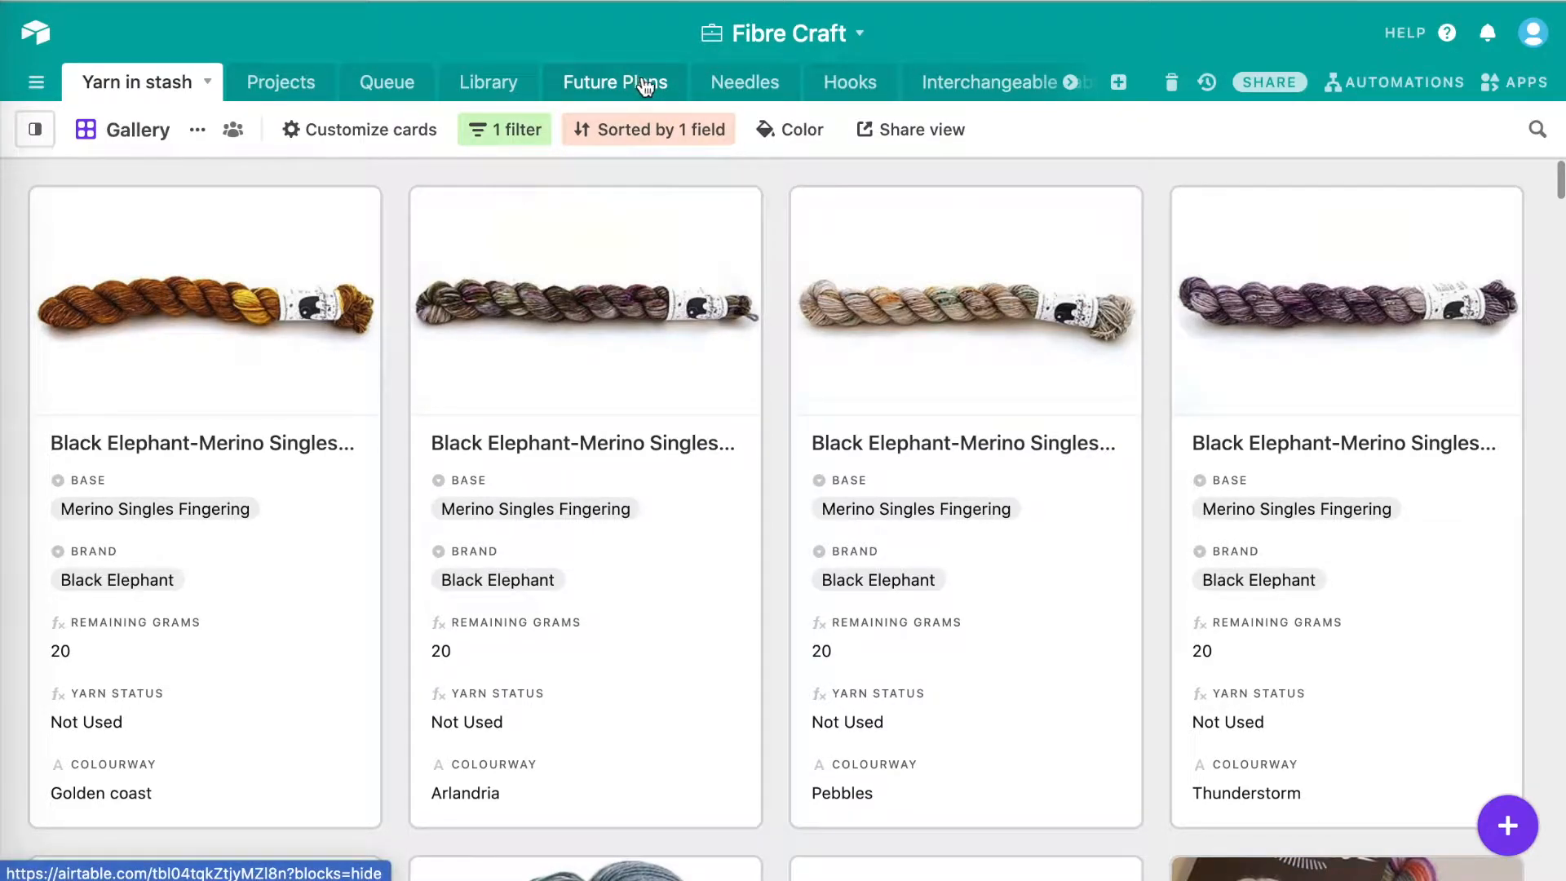
Step: Review the full row of tables in the Fibre Craft base and browse the yarn cards in the Yarn in stash gallery
left_click(1073, 85)
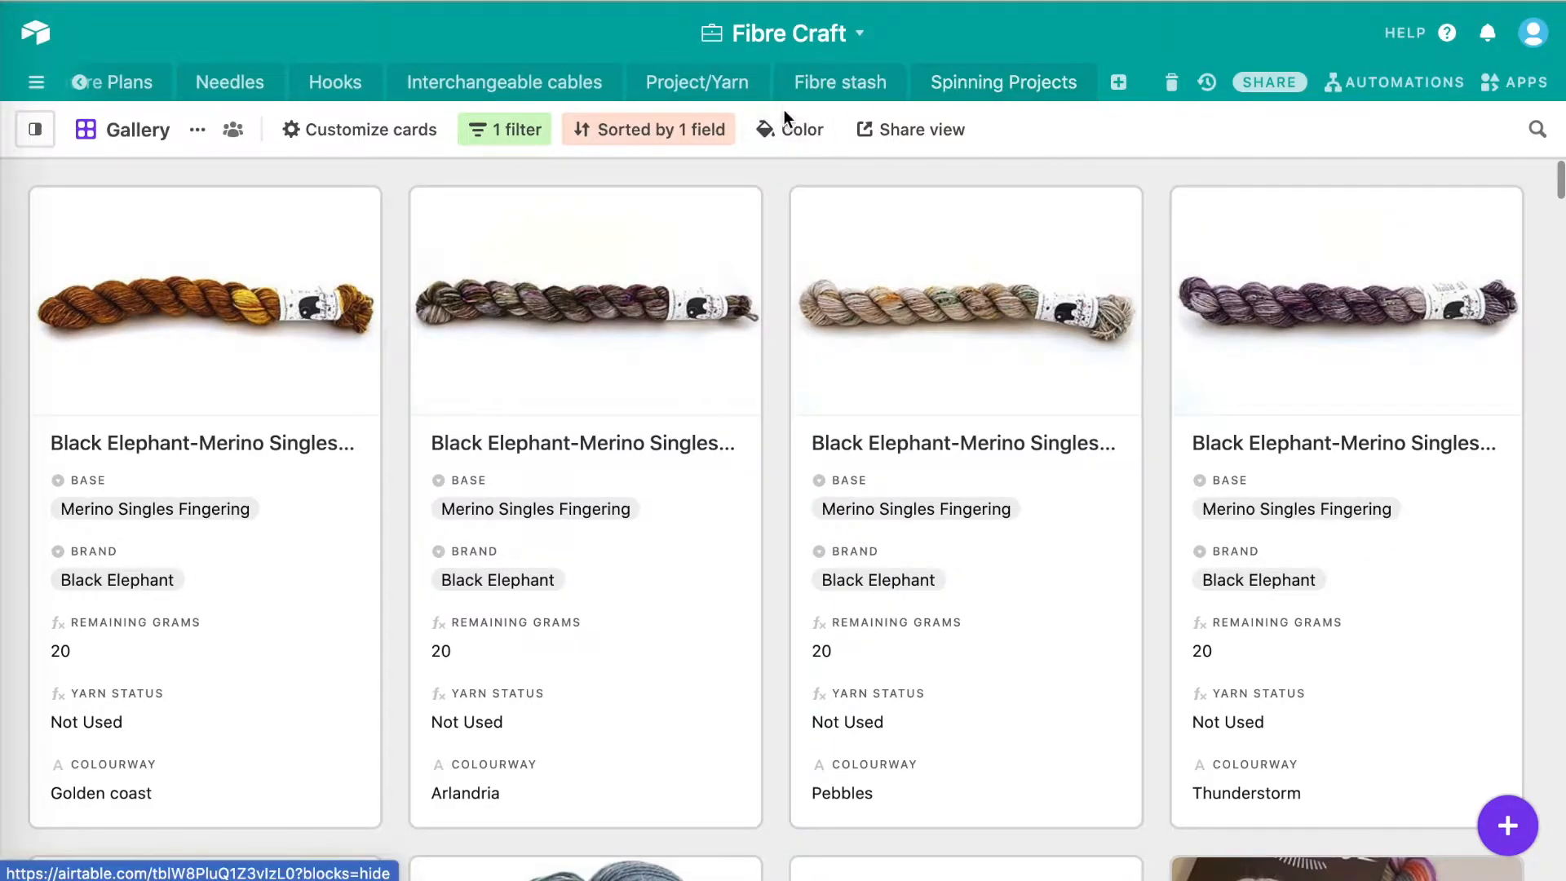
left_click(79, 82)
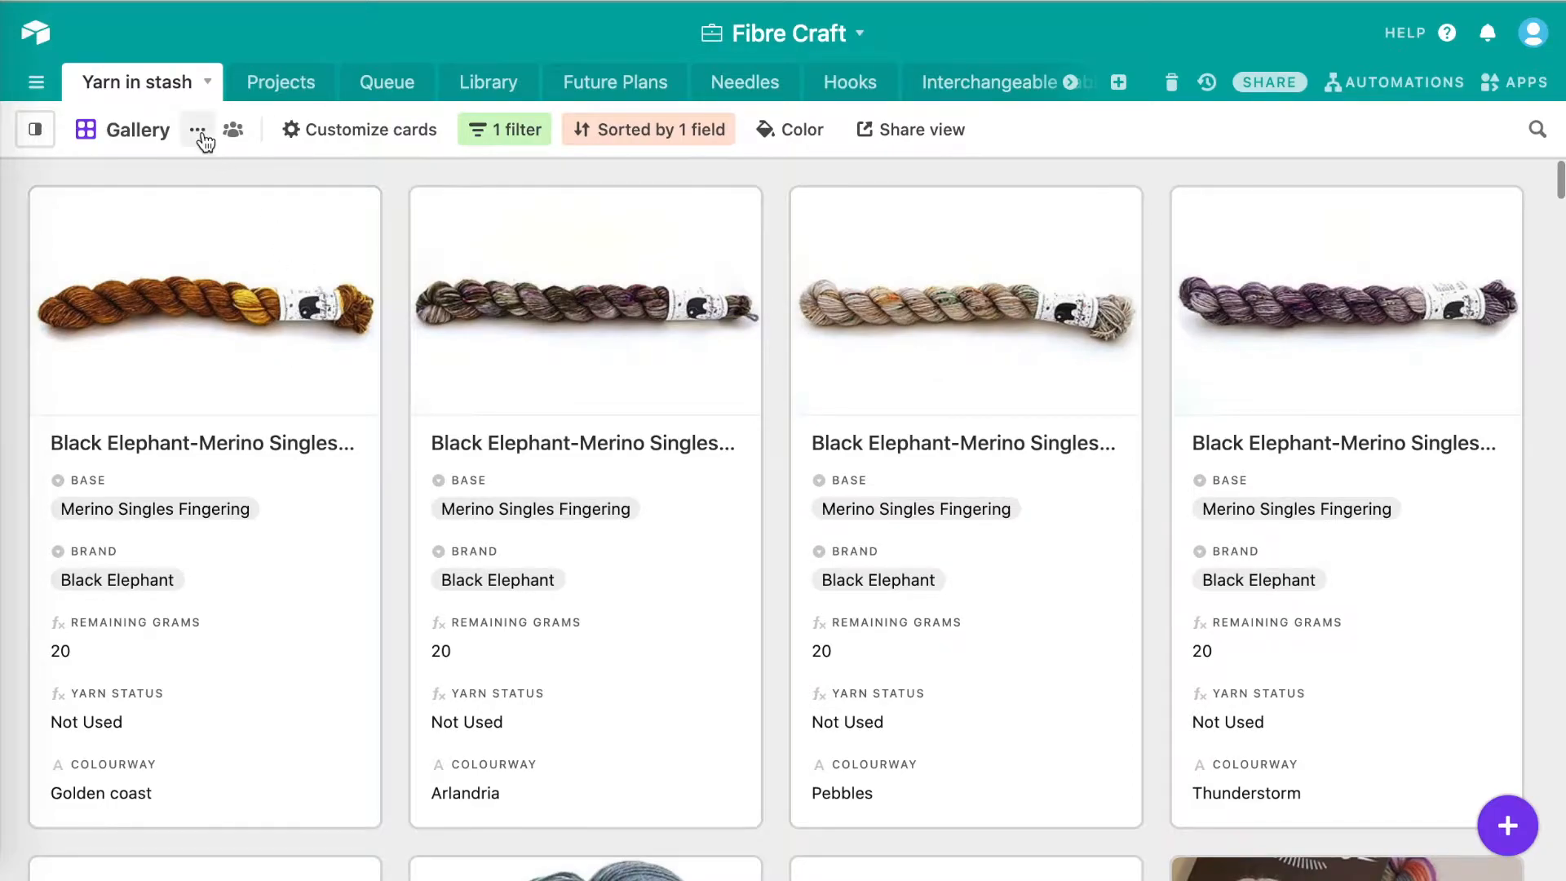
scroll(243, 318, "down", 3)
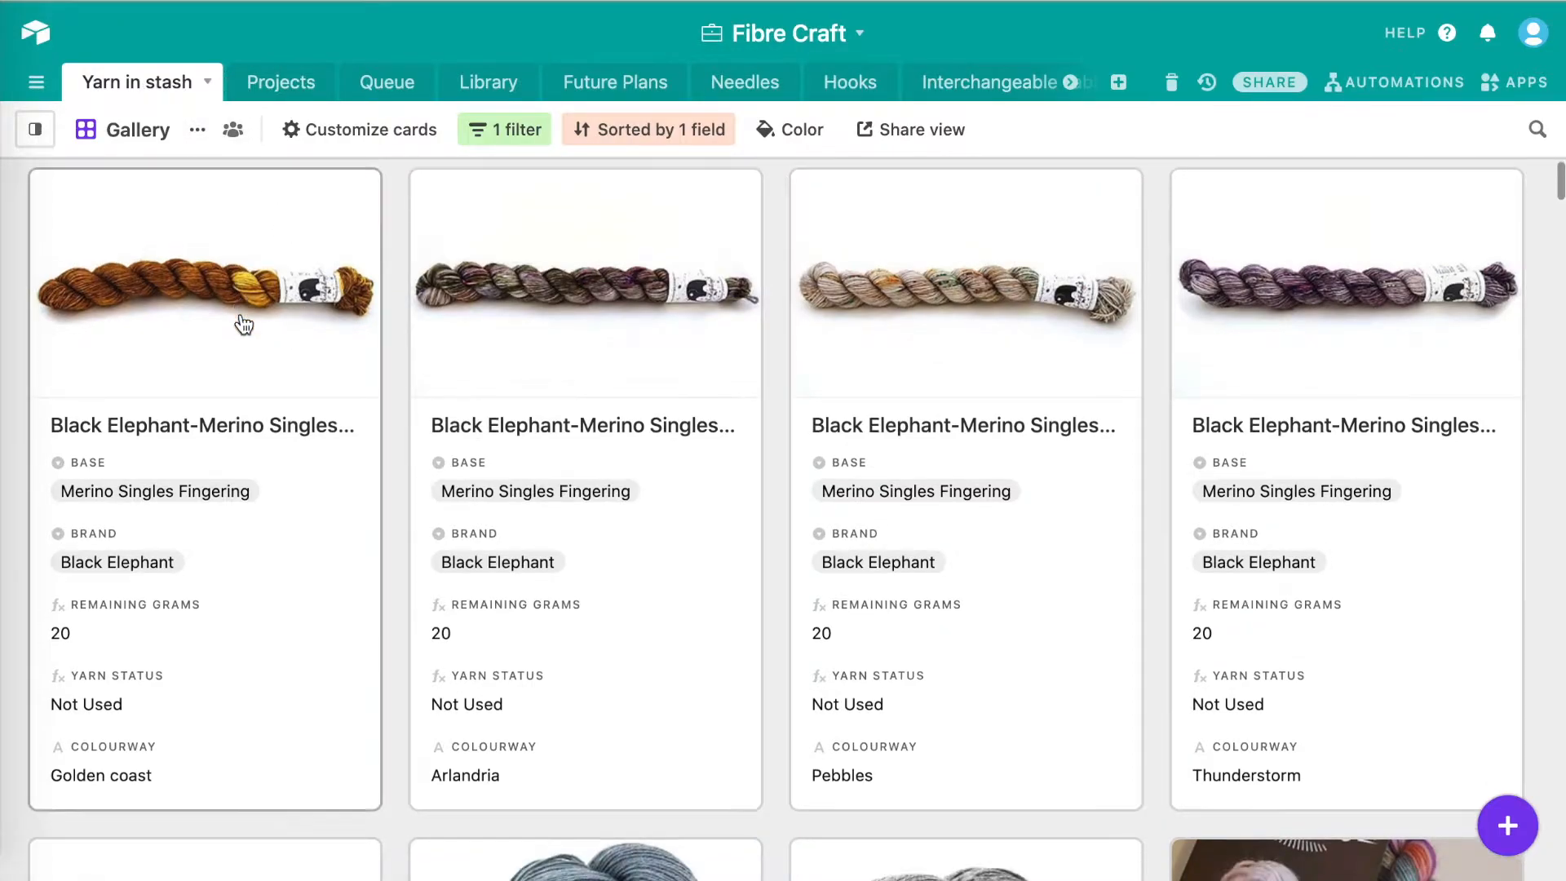
scroll(242, 322, "down", 5)
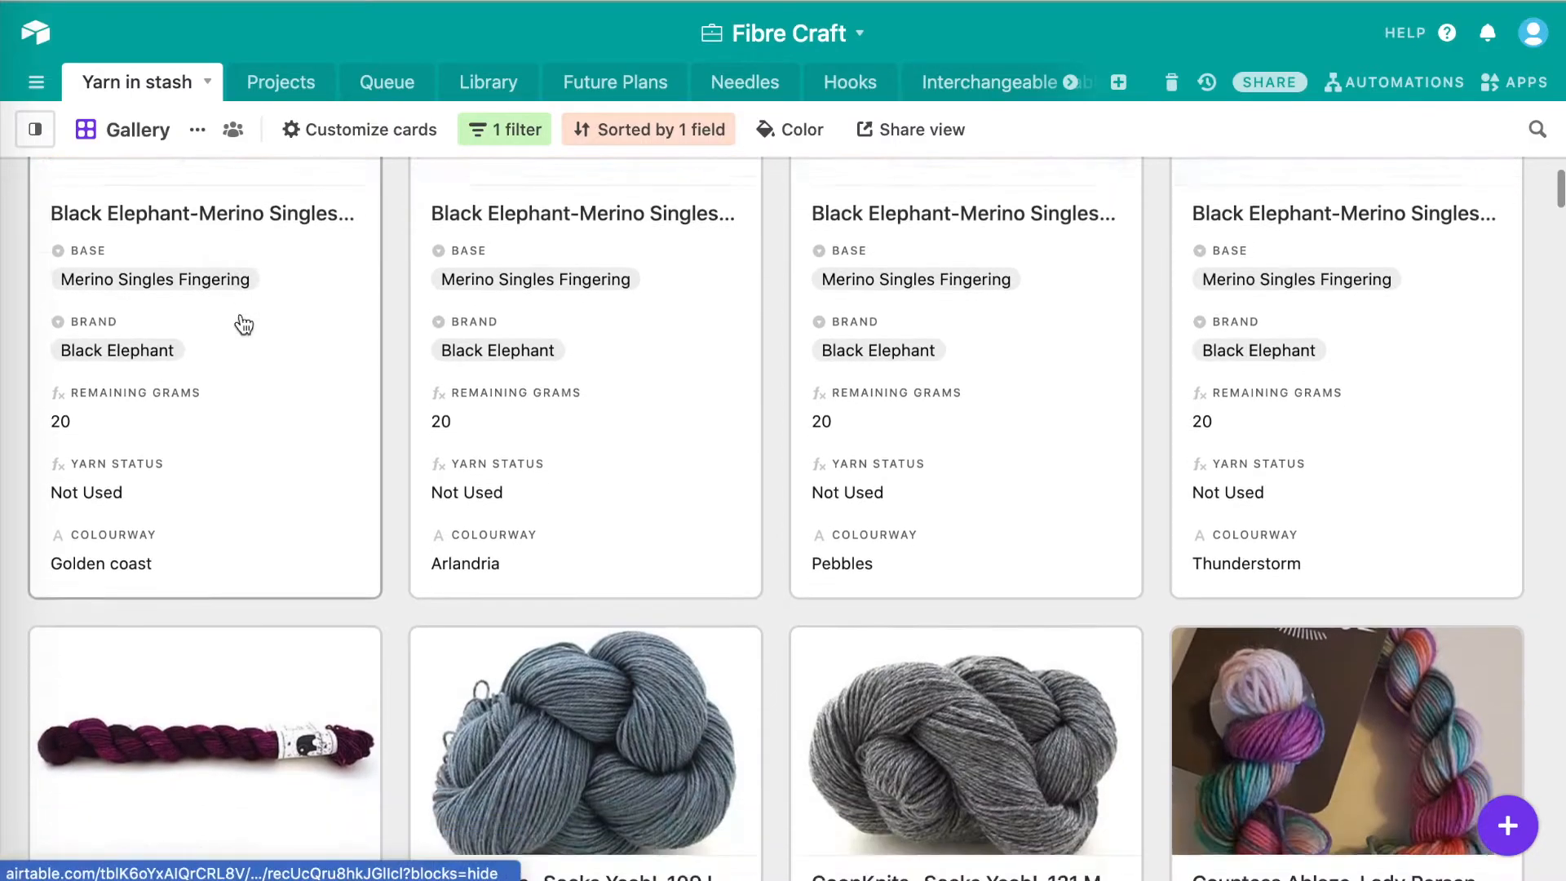
scroll(242, 320, "down", 4)
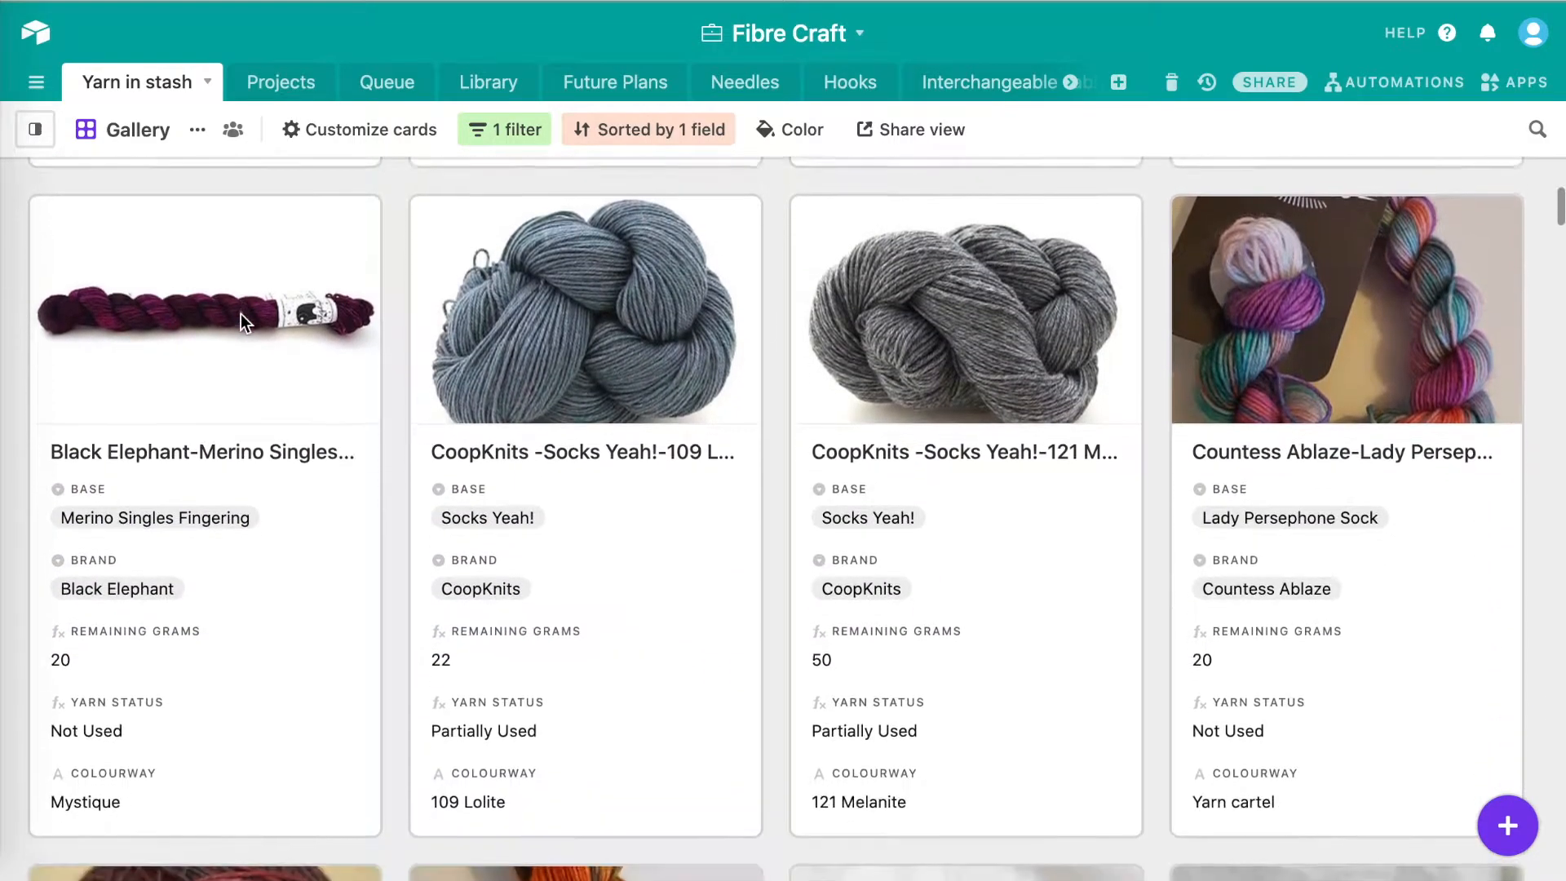
scroll(243, 320, "down", 4)
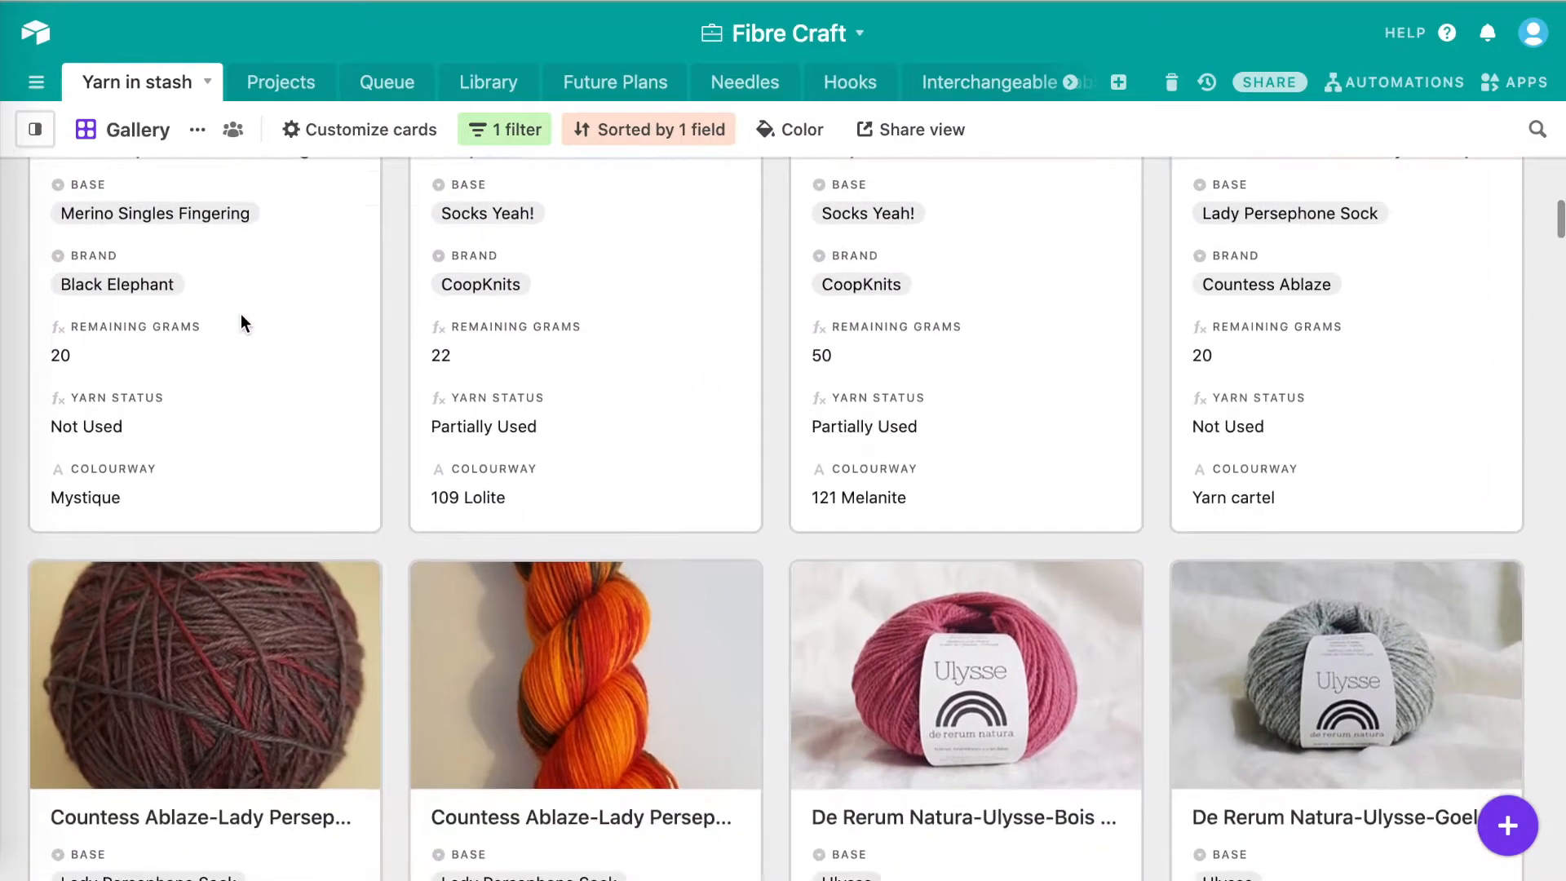
scroll(242, 320, "down", 2)
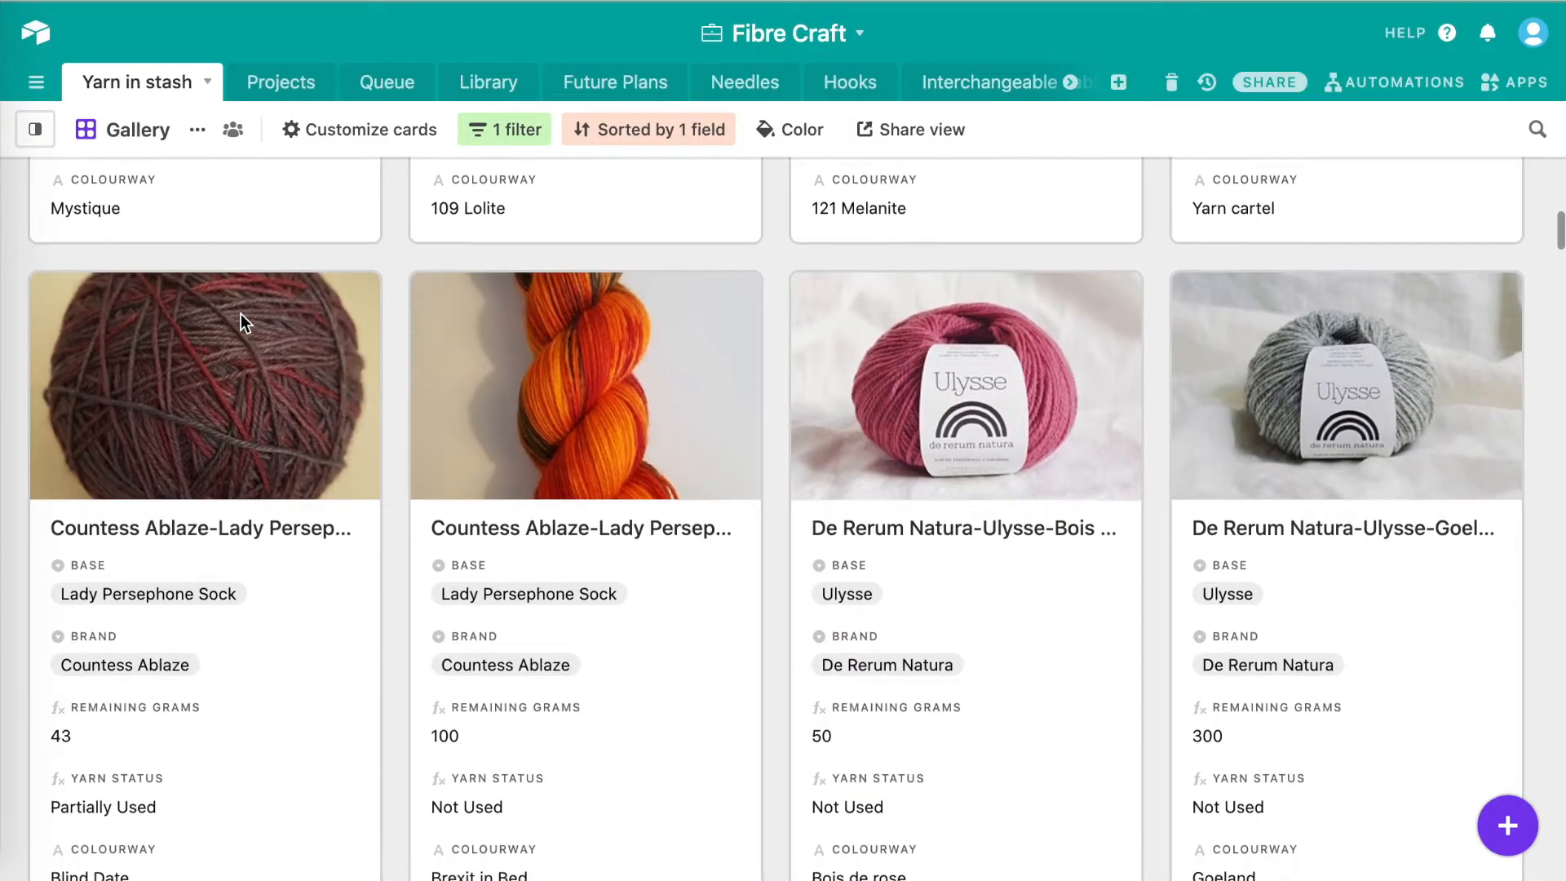
scroll(241, 318, "up", 1)
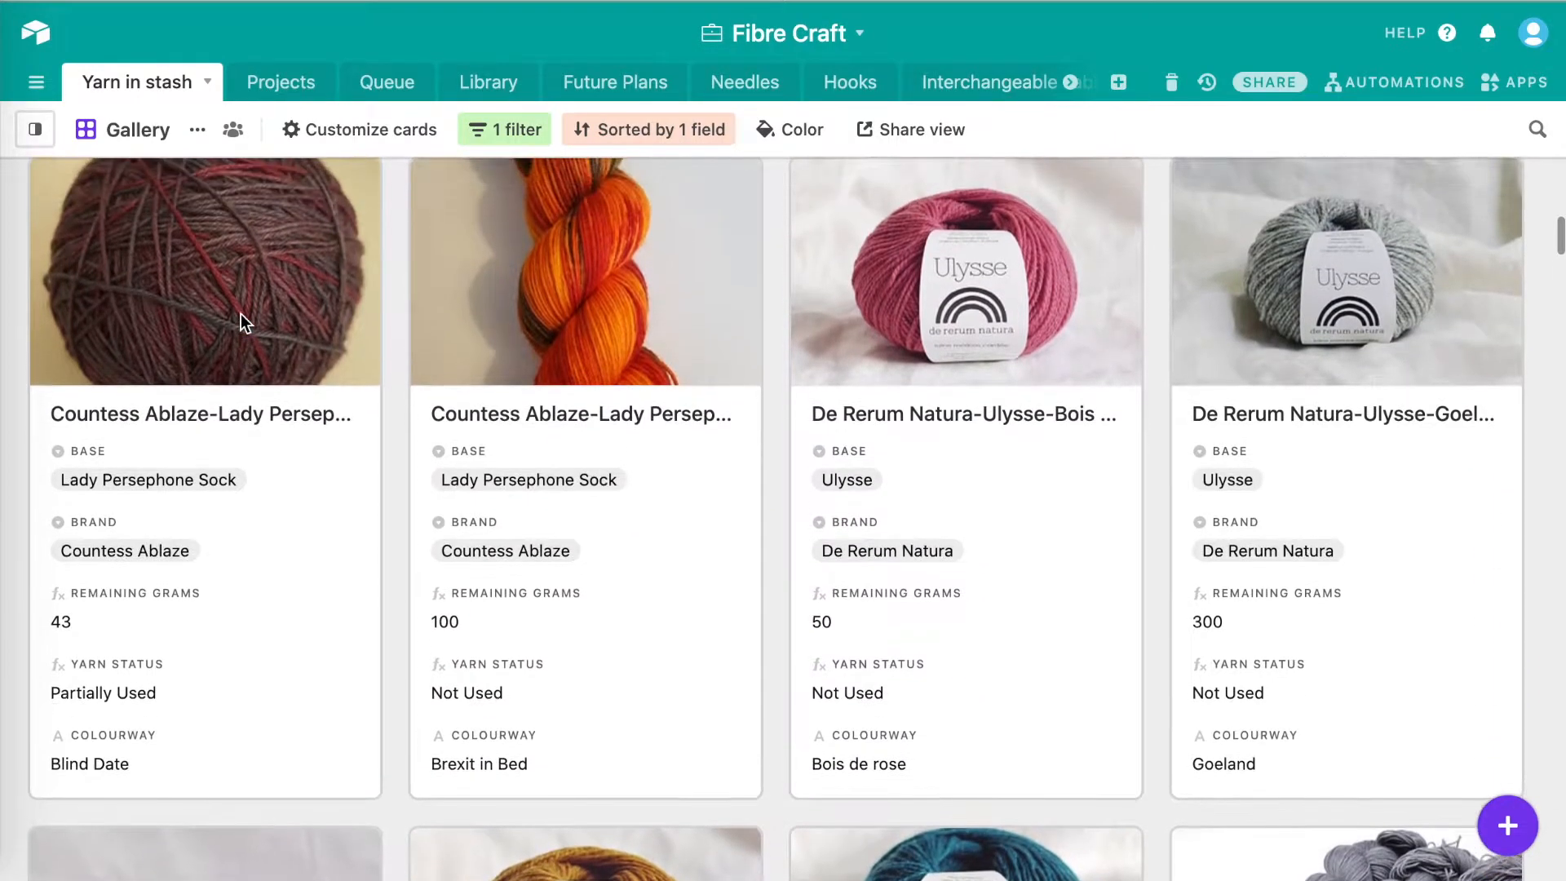
Step: Switch the Yarn in stash table to Grid view and look across its columns through the remaining yarn amounts
left_click(121, 132)
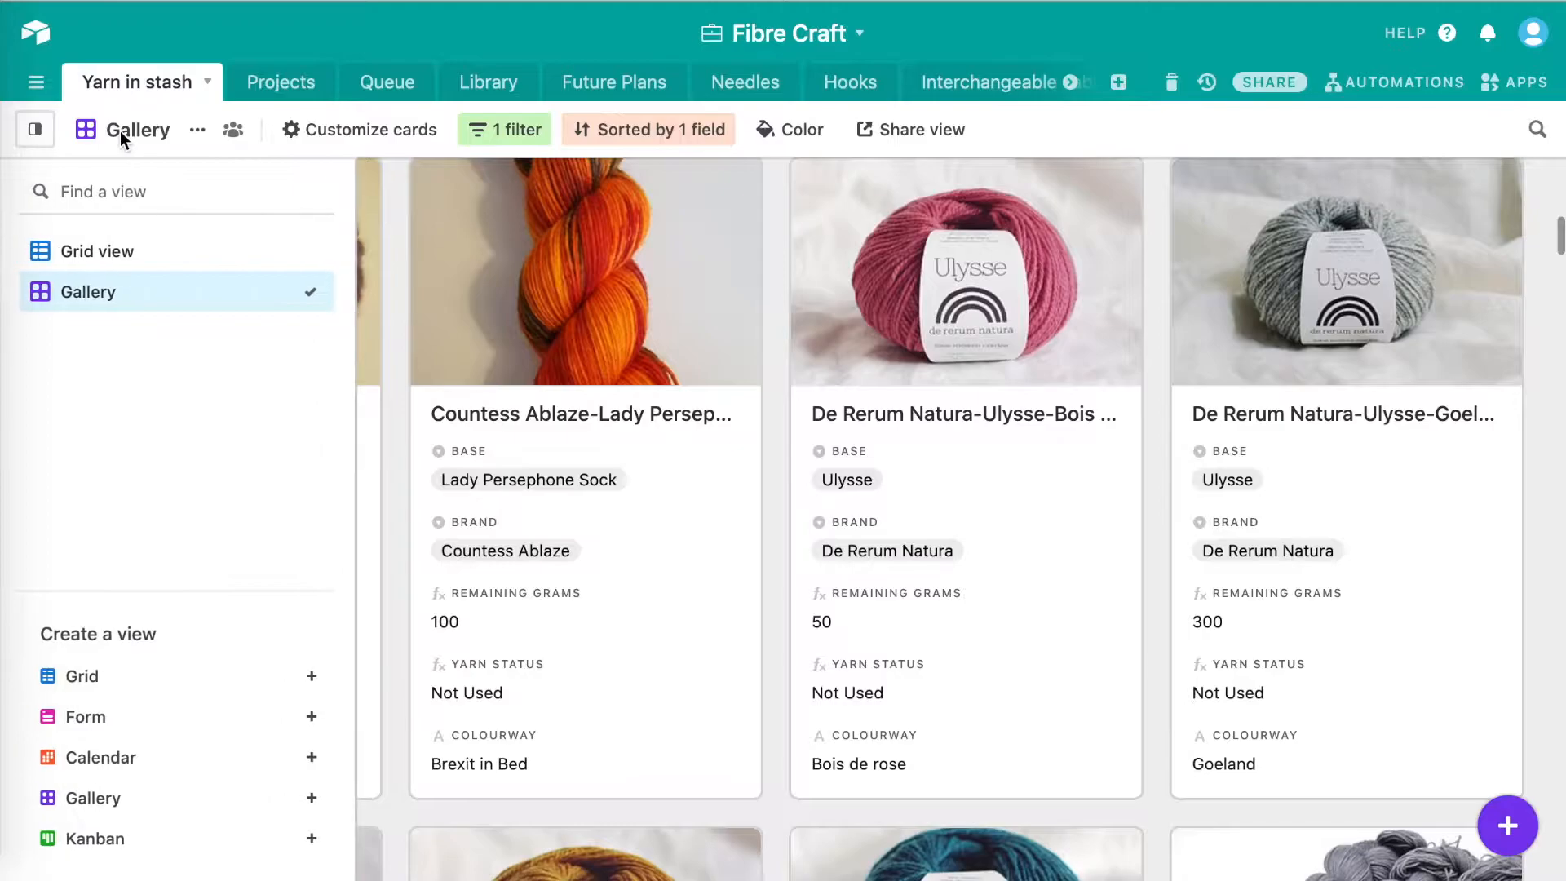
left_click(101, 253)
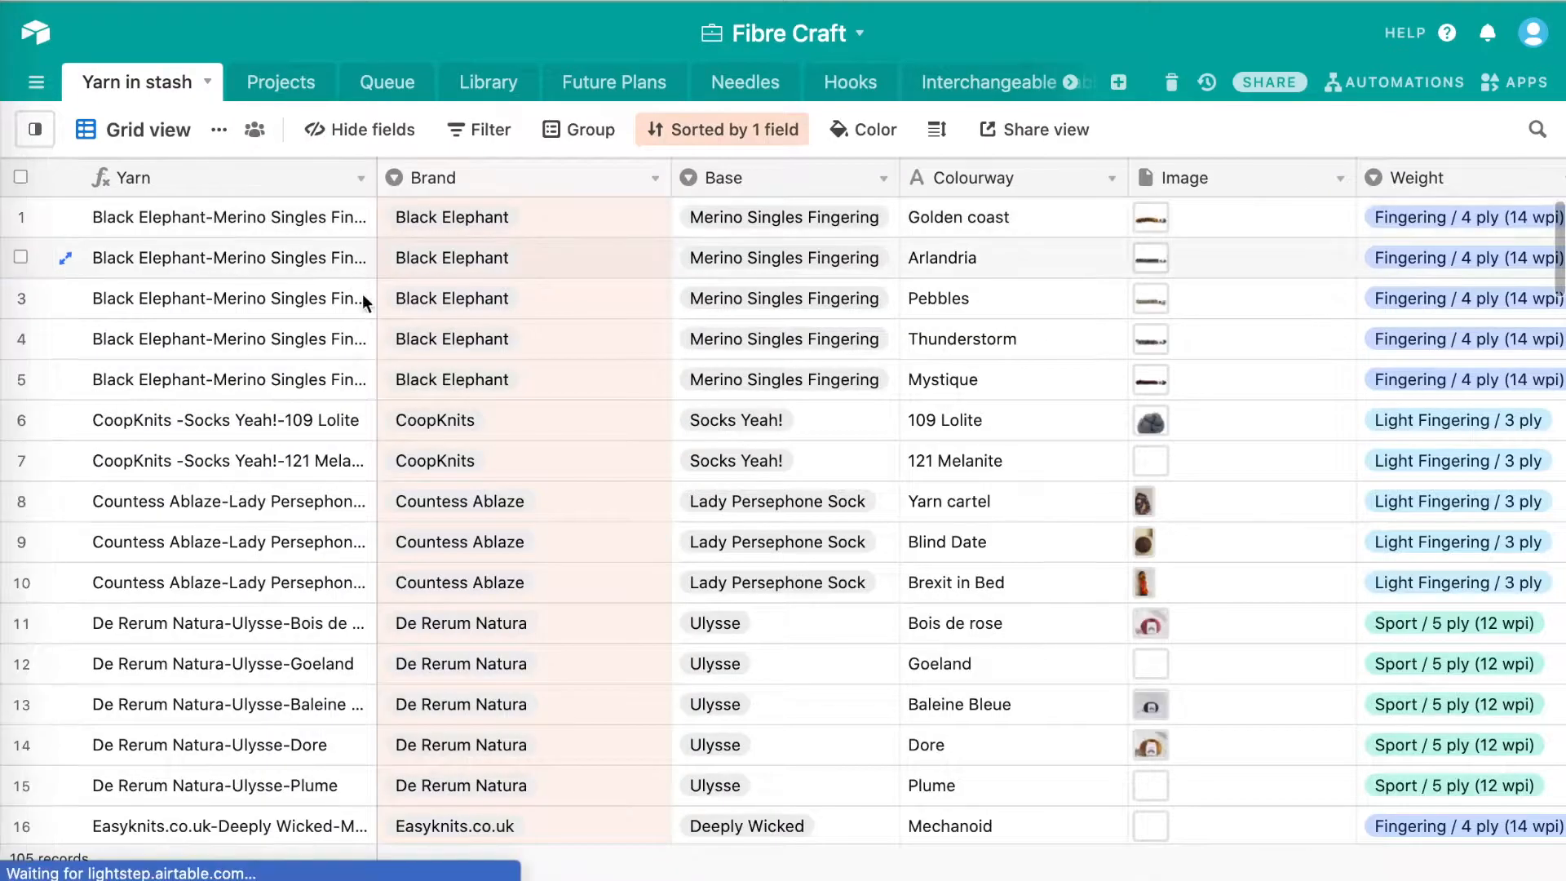
scroll(381, 423, "right", 3)
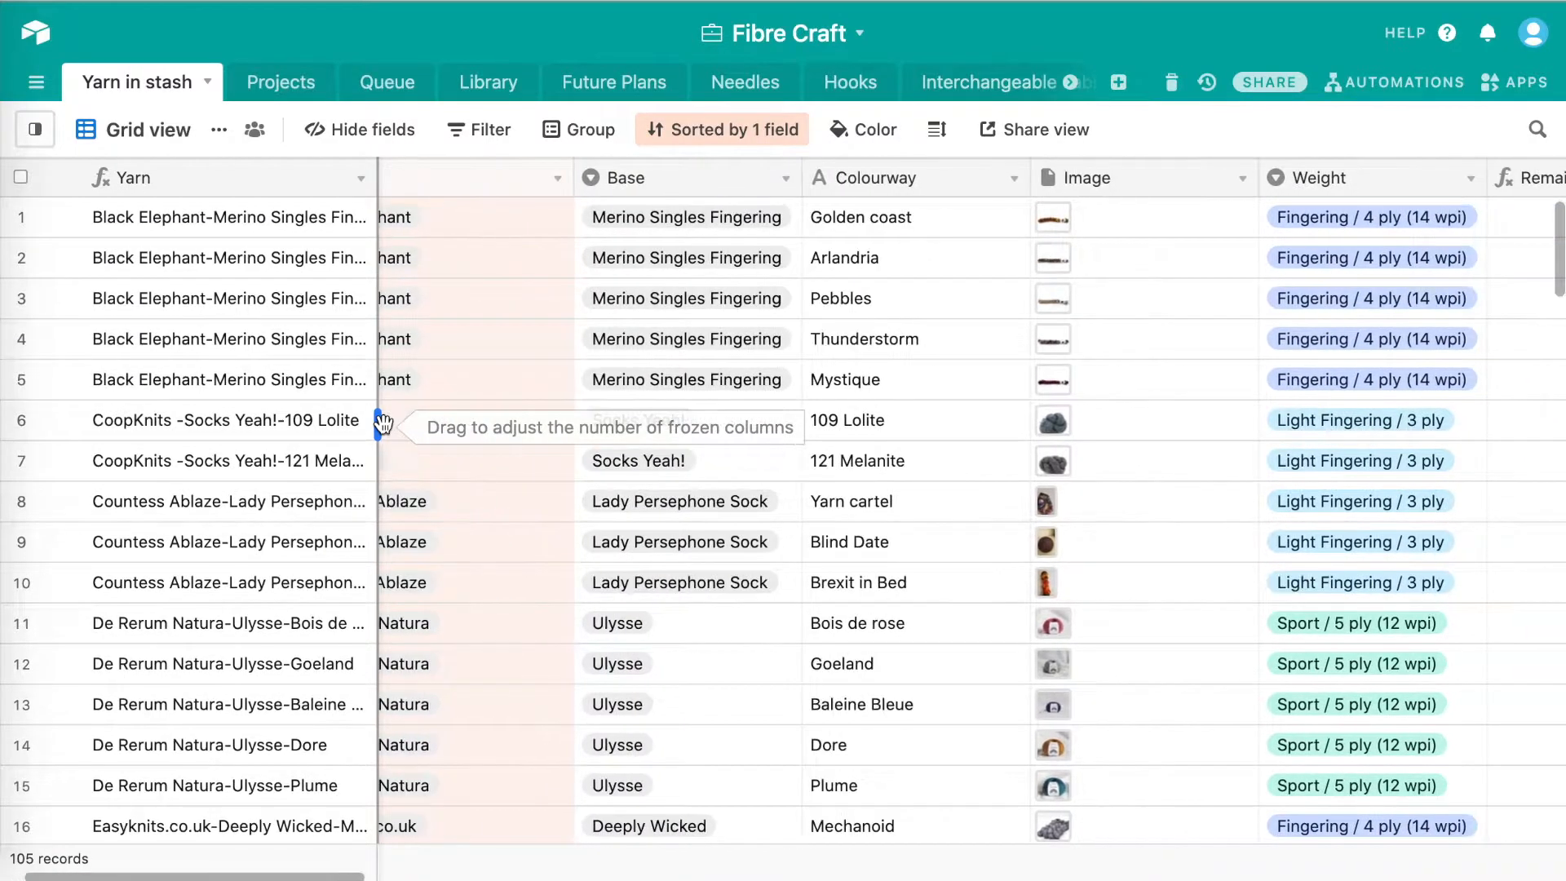
scroll(381, 422, "right", 8)
scroll(546, 412, "right", 5)
scroll(546, 412, "right", 10)
scroll(547, 412, "left", 7)
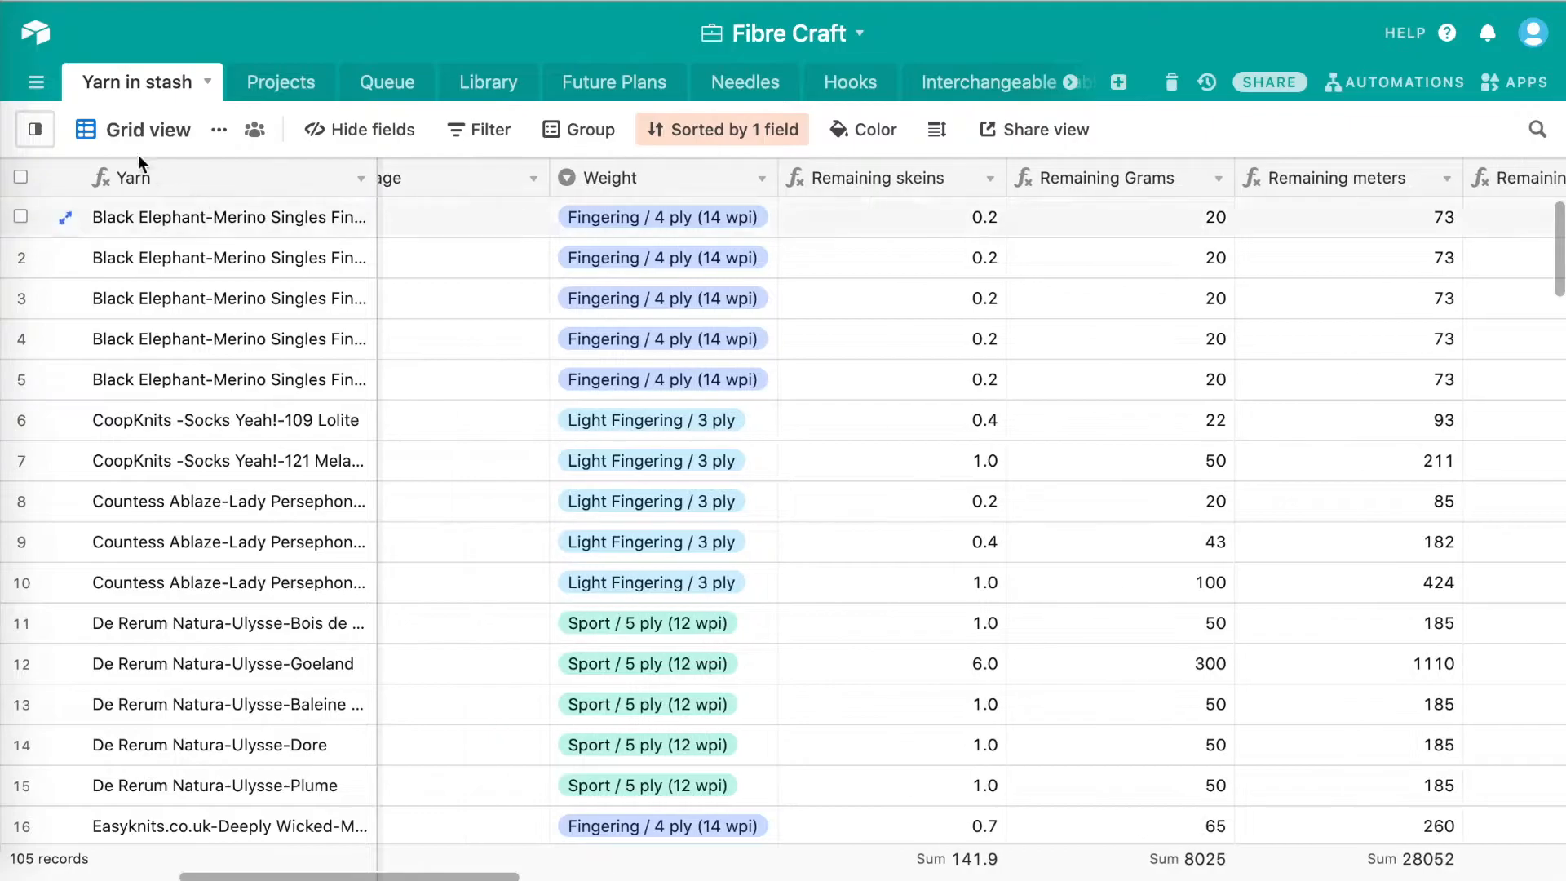
Step: Return to the Gallery view and examine the base, brand, remaining grams, status and colourway on the first yarn cards
left_click(98, 129)
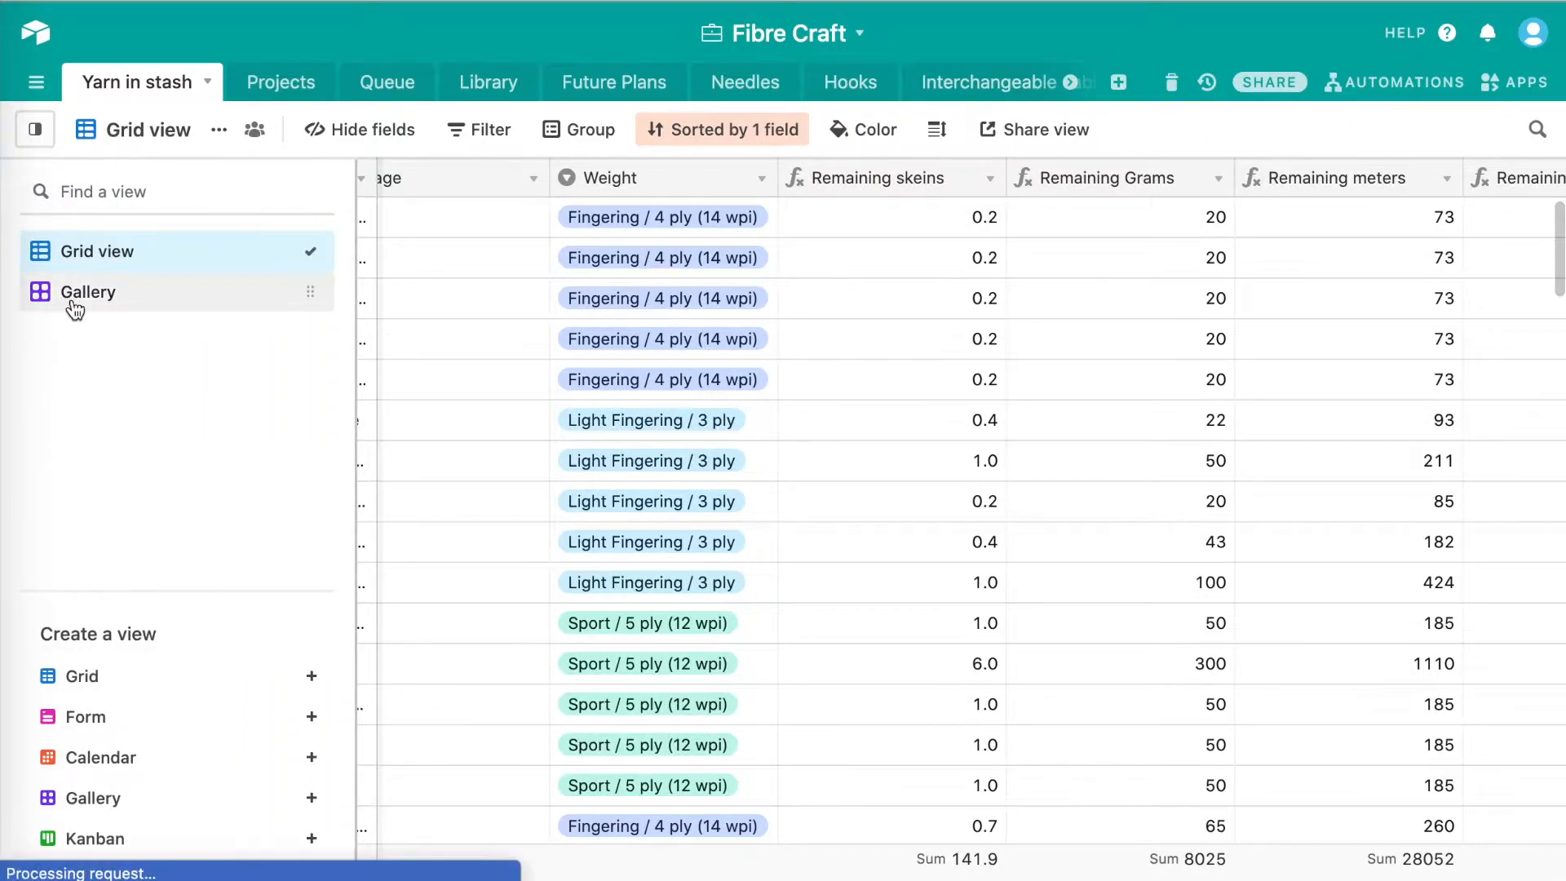
left_click(74, 301)
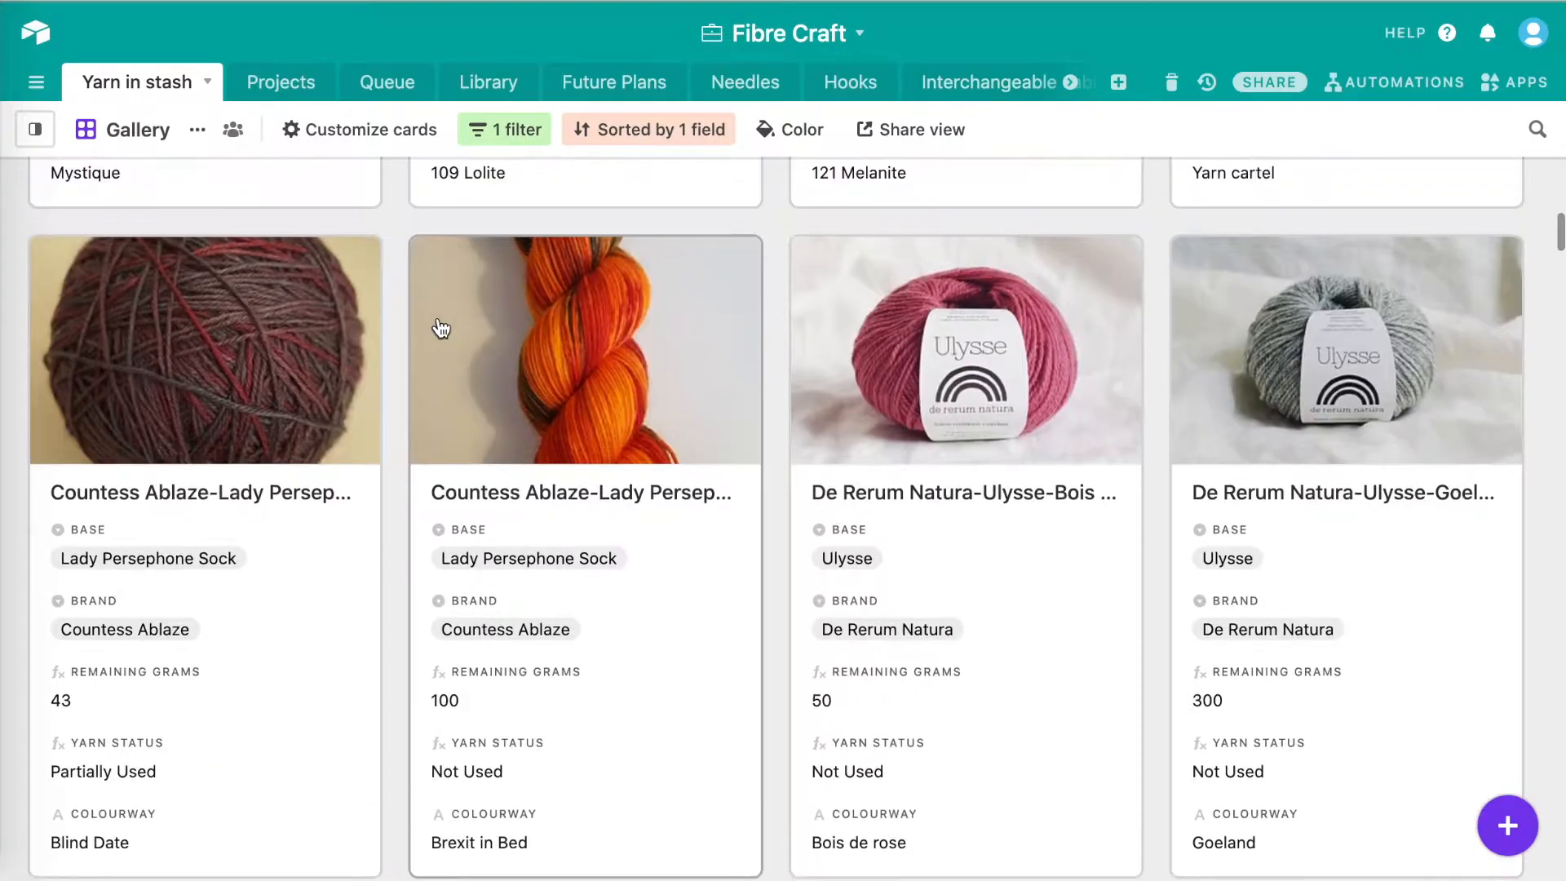
scroll(440, 328, "up", 6)
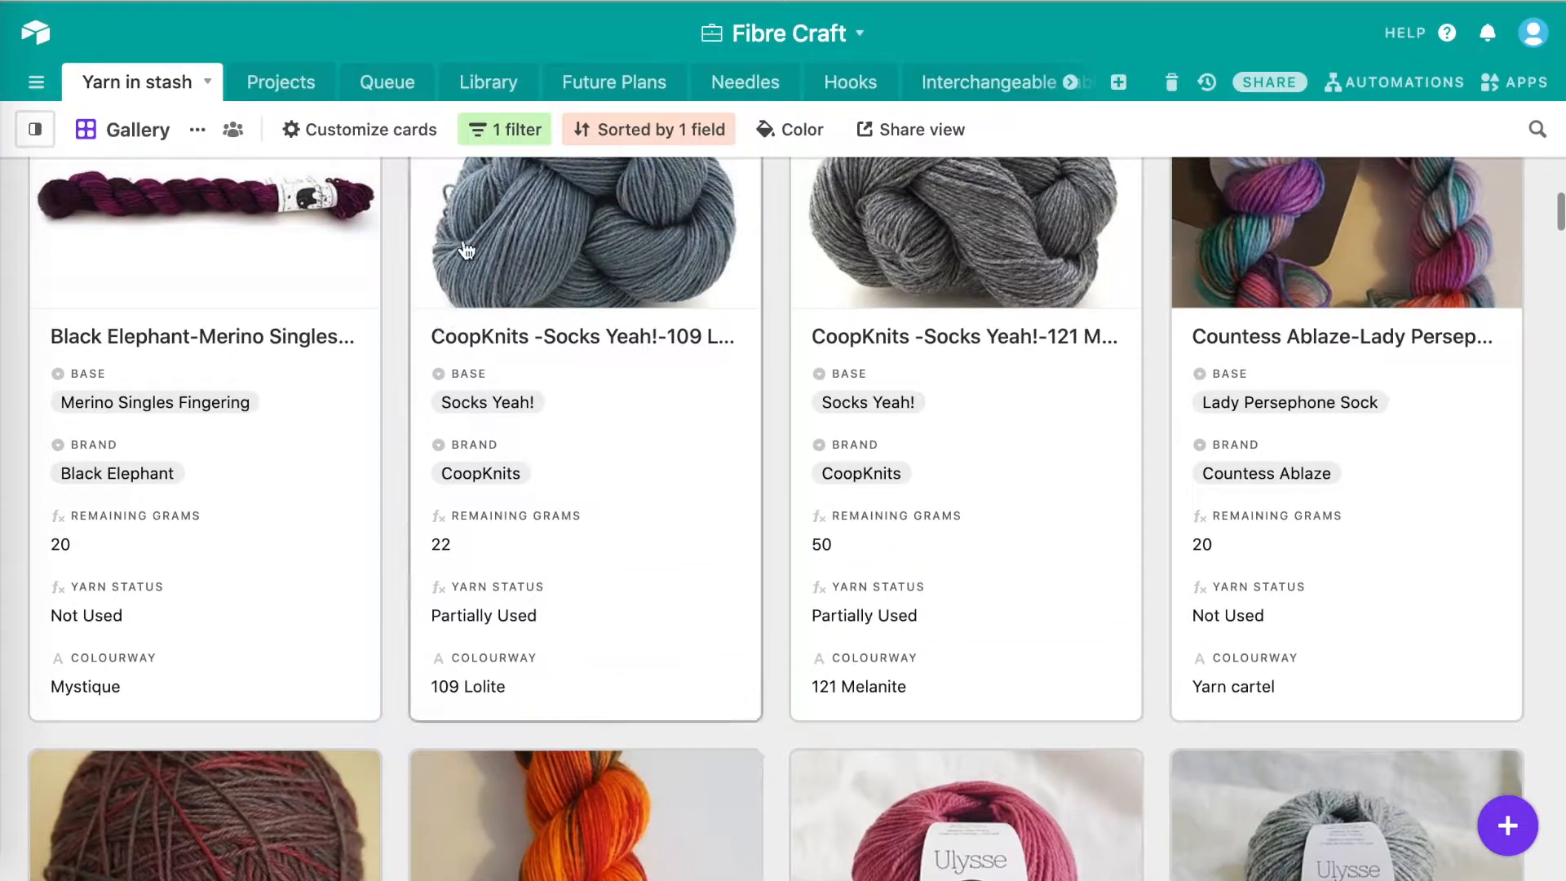
scroll(465, 249, "up", 9)
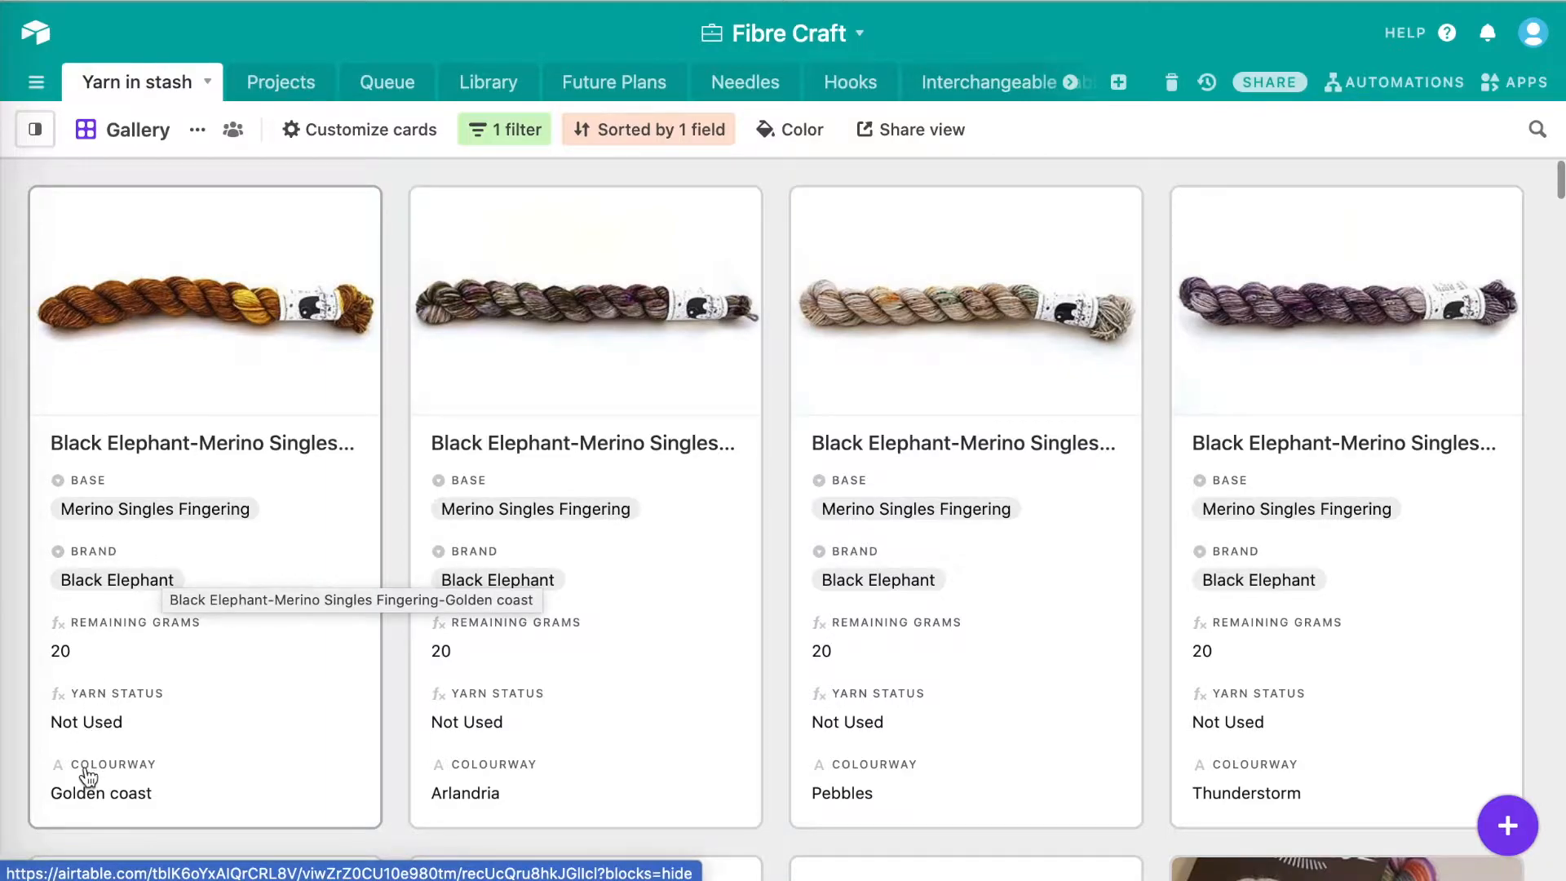
scroll(293, 510, "down", 1)
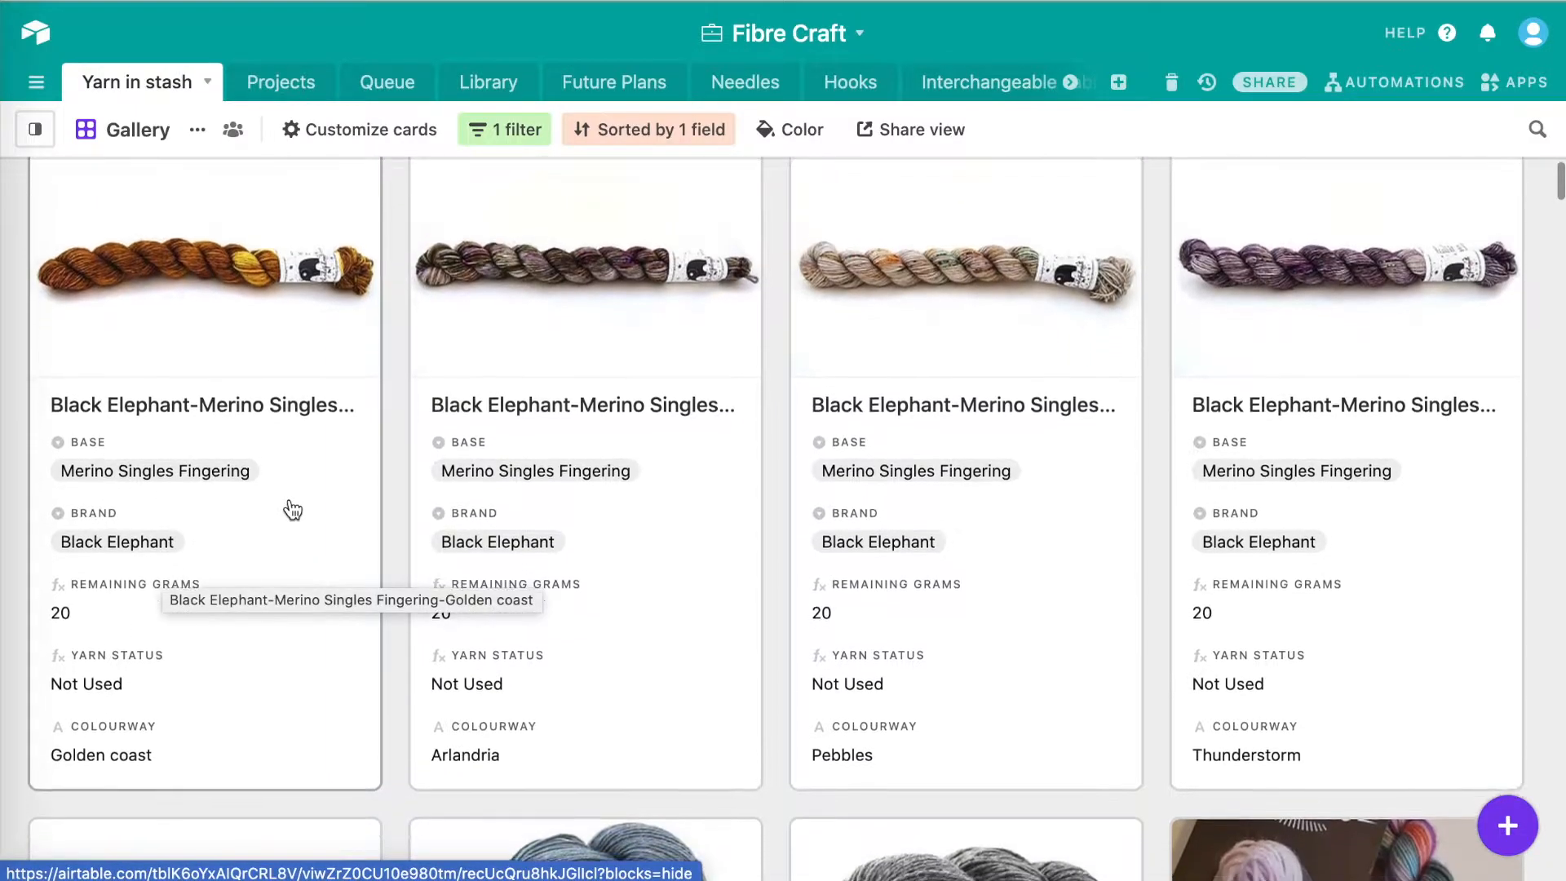
scroll(291, 508, "down", 1)
scroll(269, 650, "down", 1)
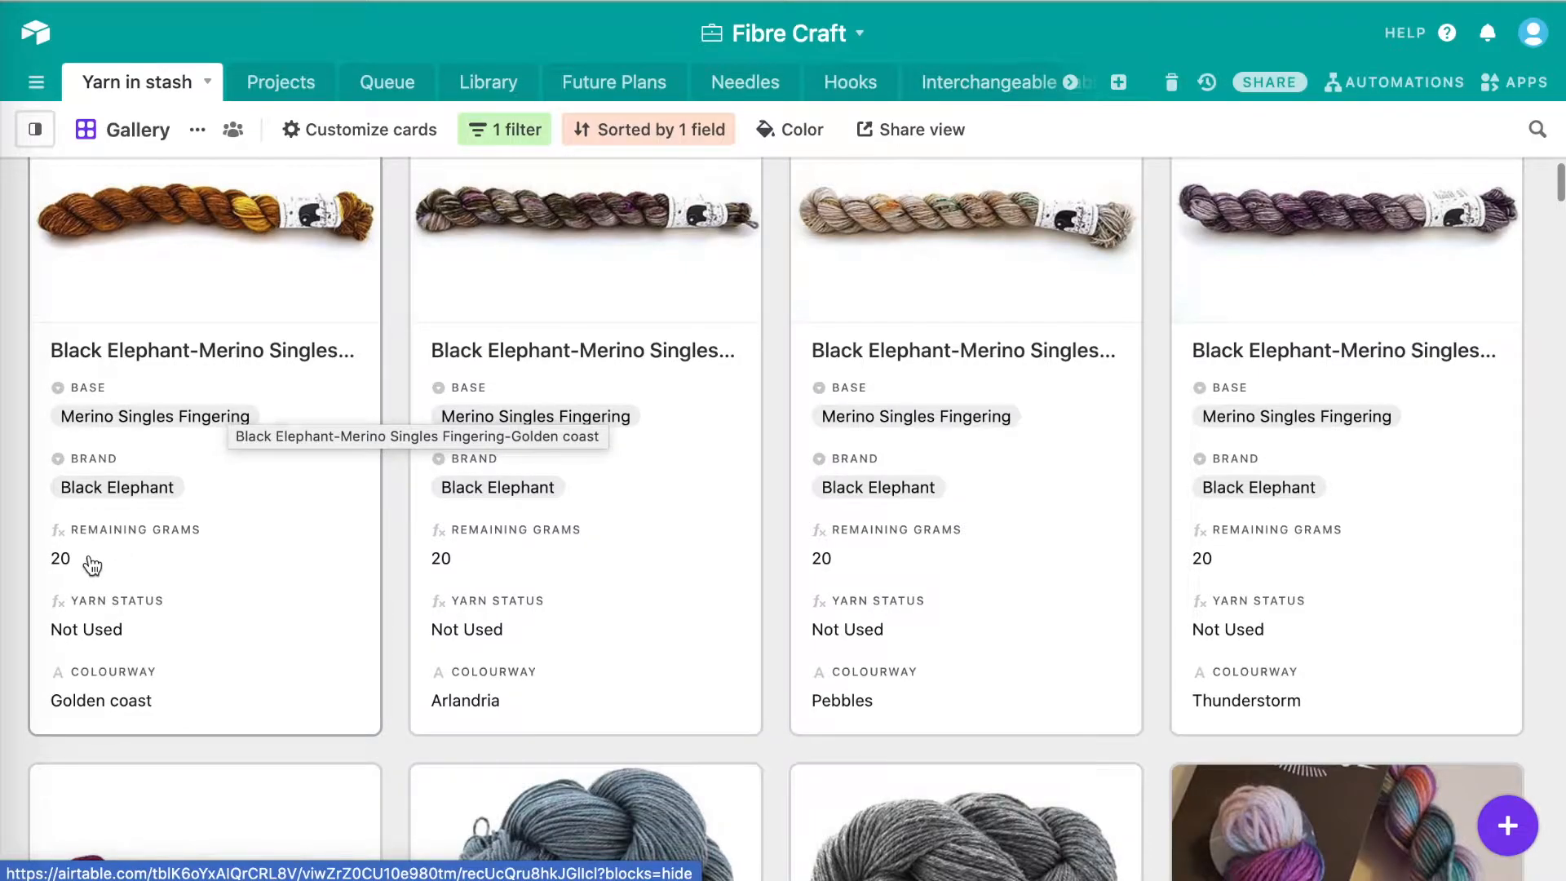
scroll(92, 565, "down", 1)
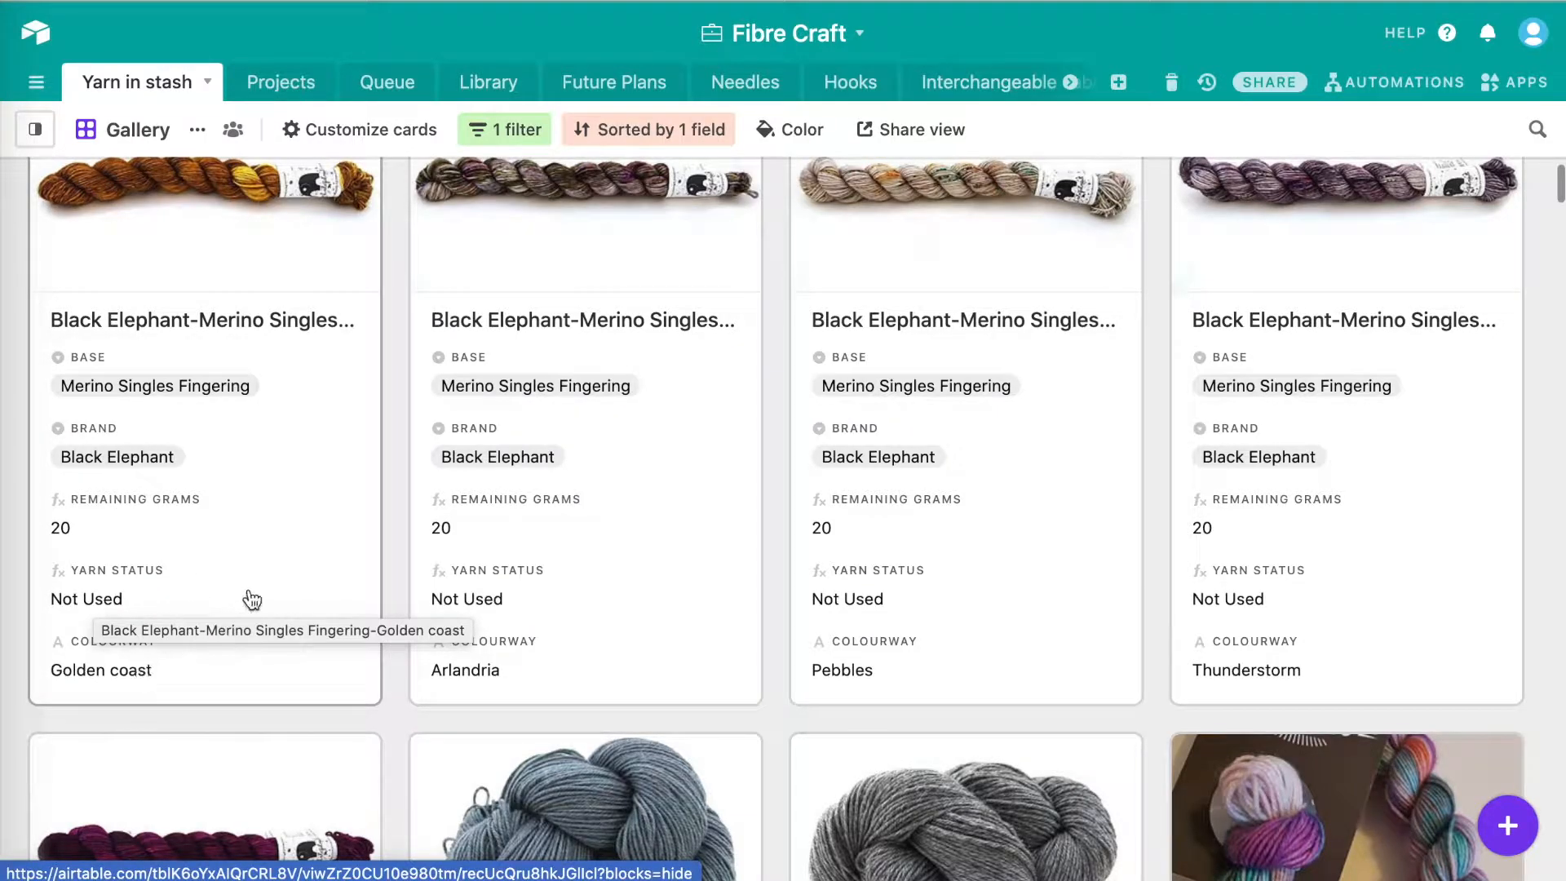
Step: Open the Black Elephant Golden coast yarn record and hide its activity history
left_click(326, 469)
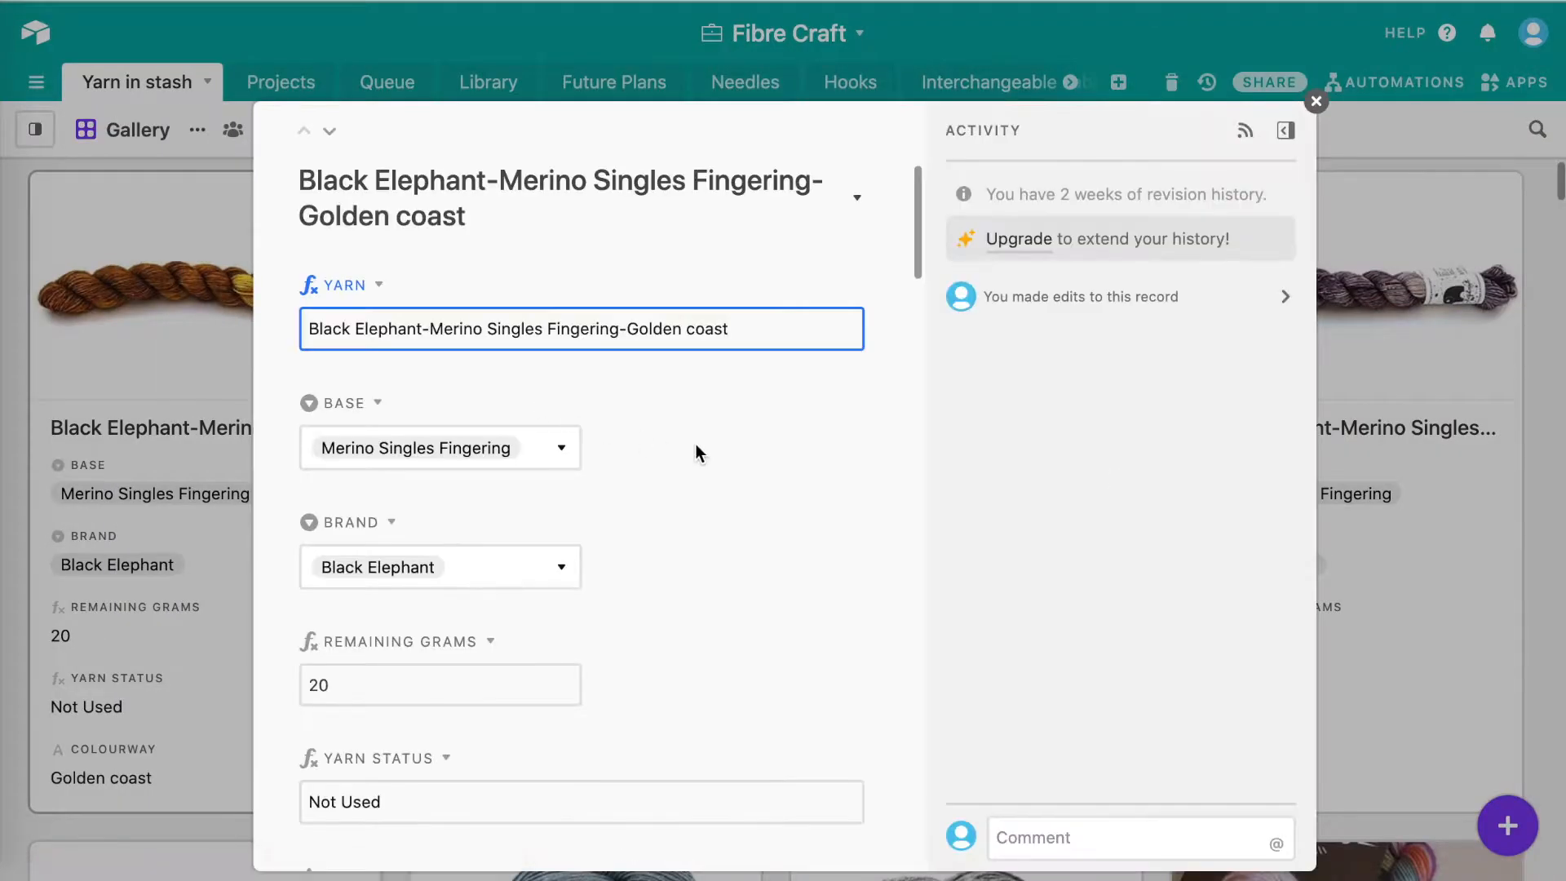
scroll(674, 232, "down", 1)
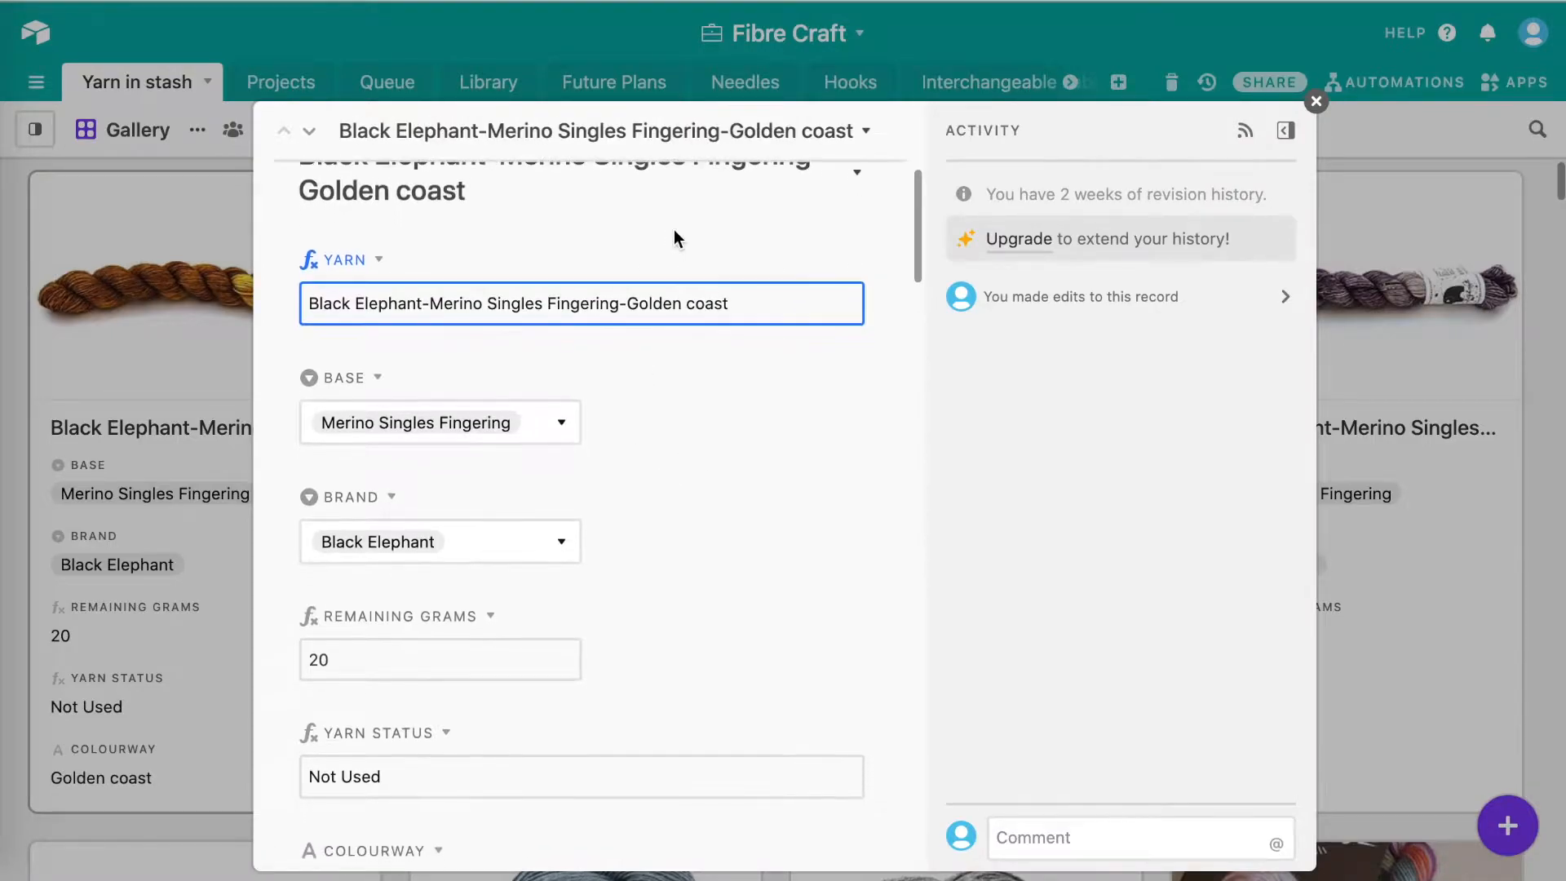
scroll(676, 236, "up", 1)
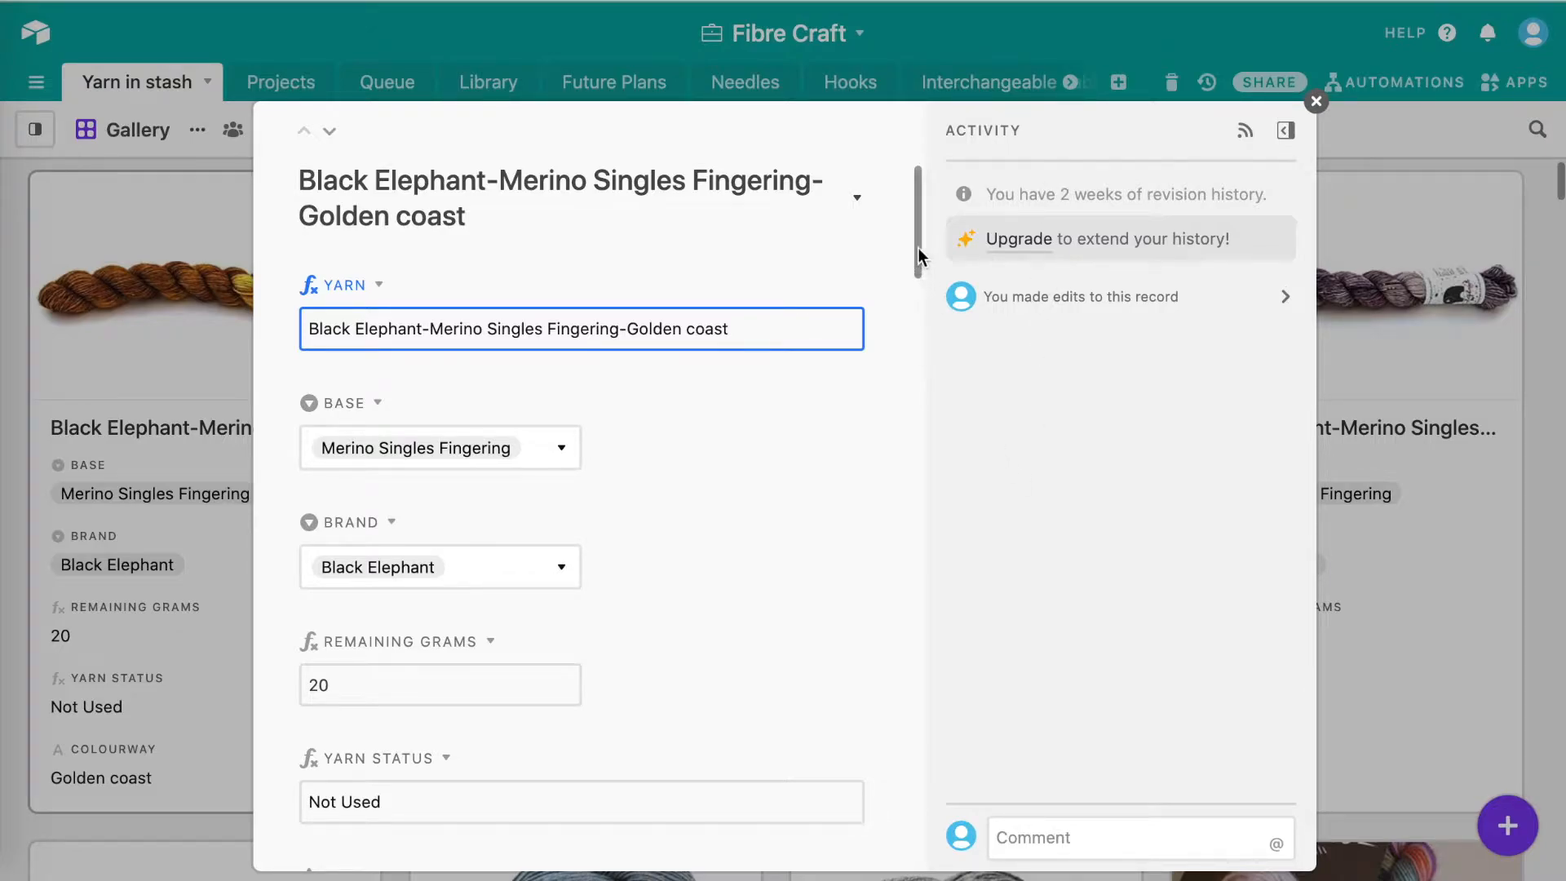
left_click(1286, 133)
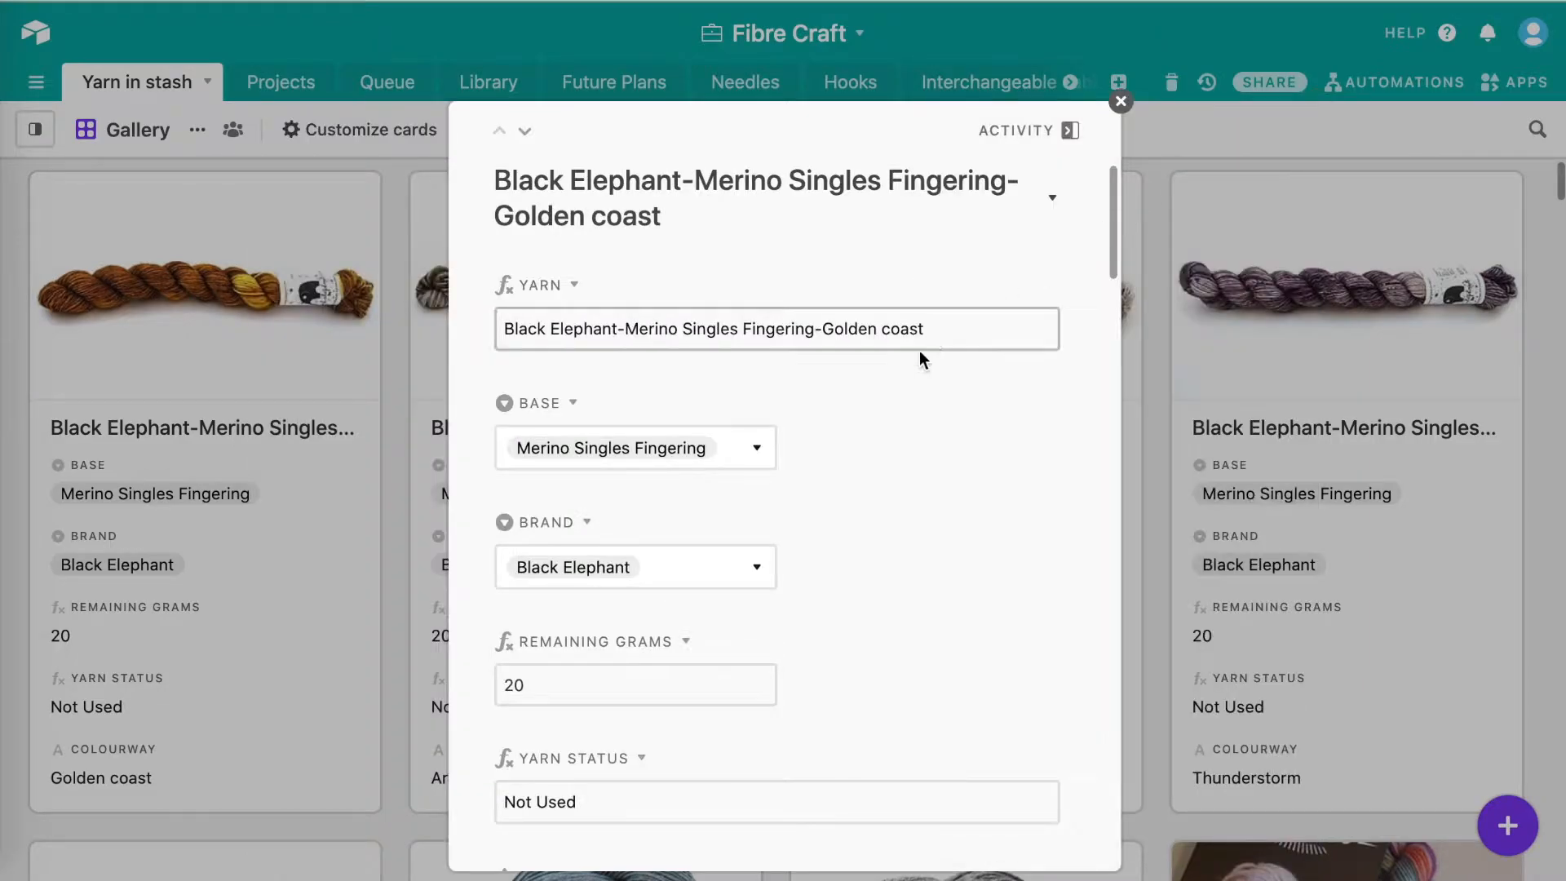
Step: Examine the Golden coast record's main fields, from yarn name, base and brand down to colourway and the hidden fields section
scroll(915, 363, "down", 1)
scroll(801, 473, "down", 1)
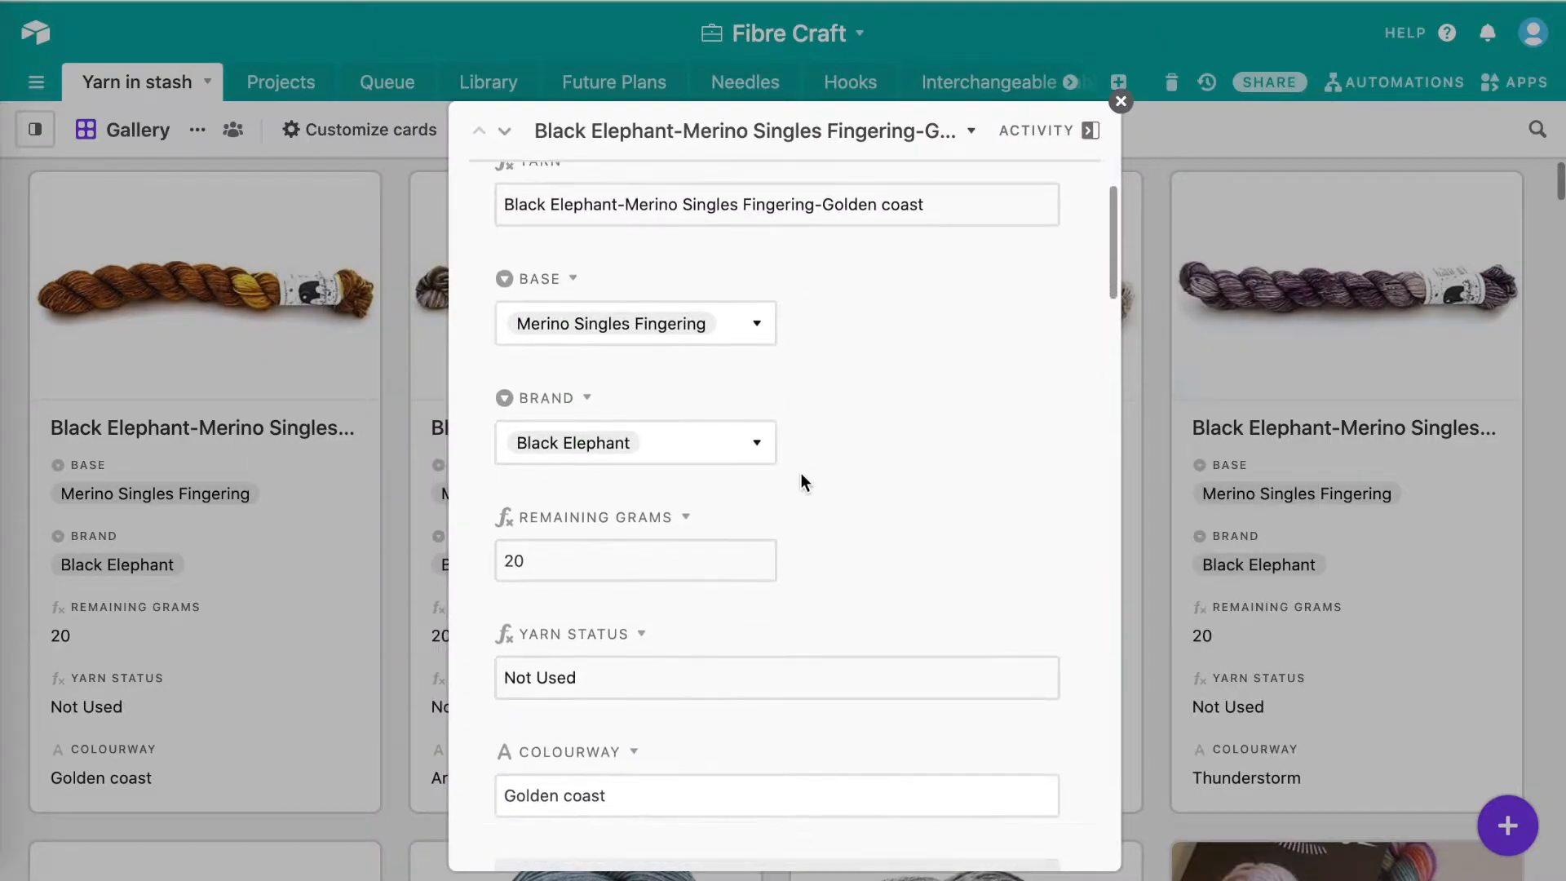
scroll(613, 310, "down", 1)
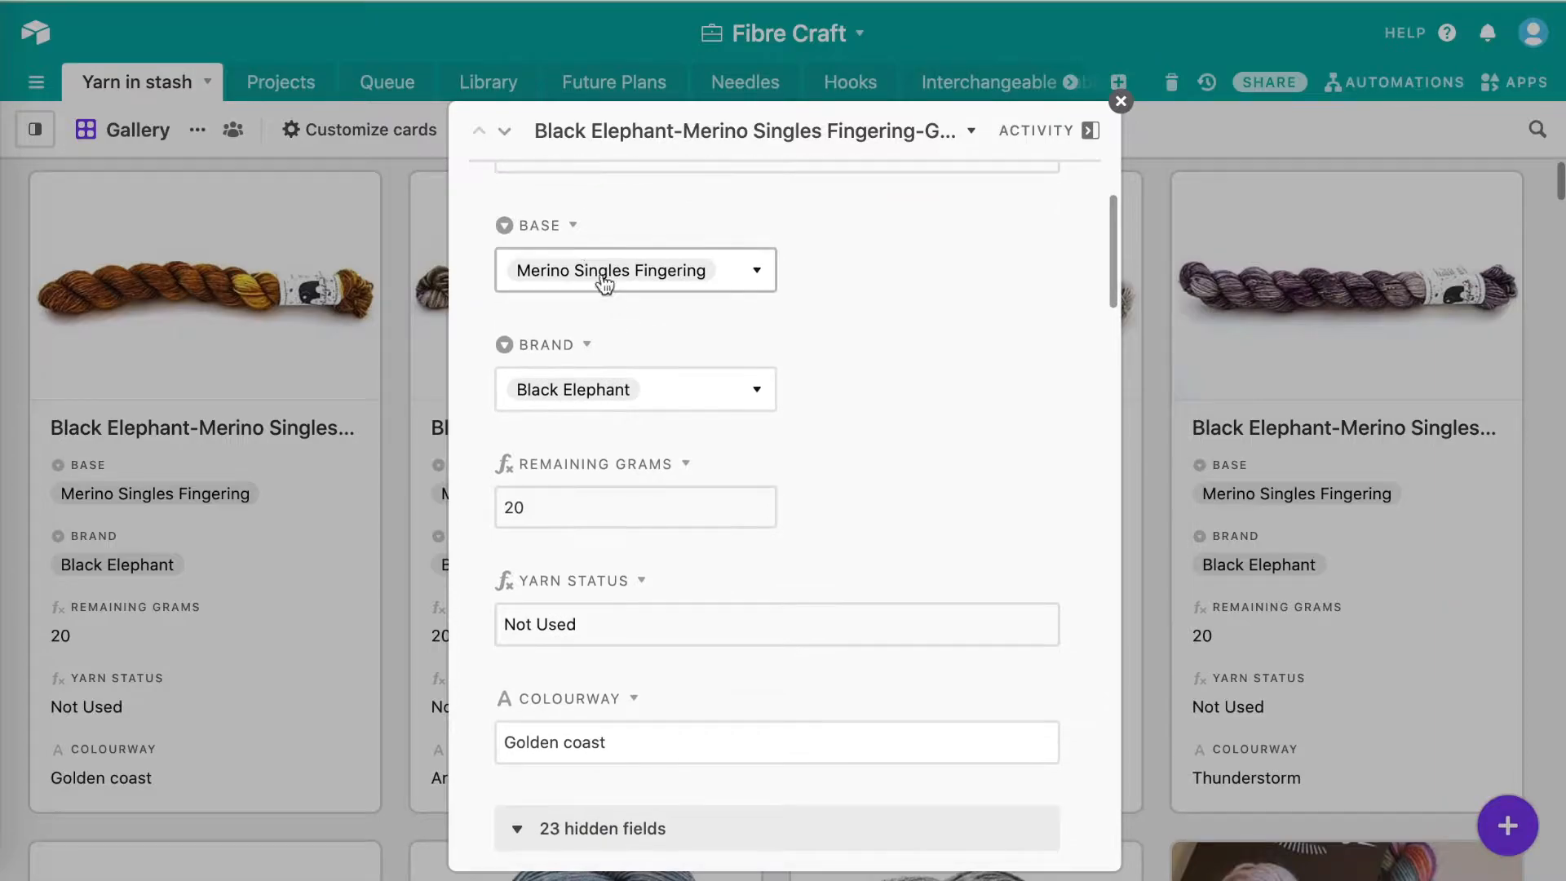
scroll(601, 280, "down", 2)
scroll(583, 266, "up", 1)
scroll(583, 266, "up", 3)
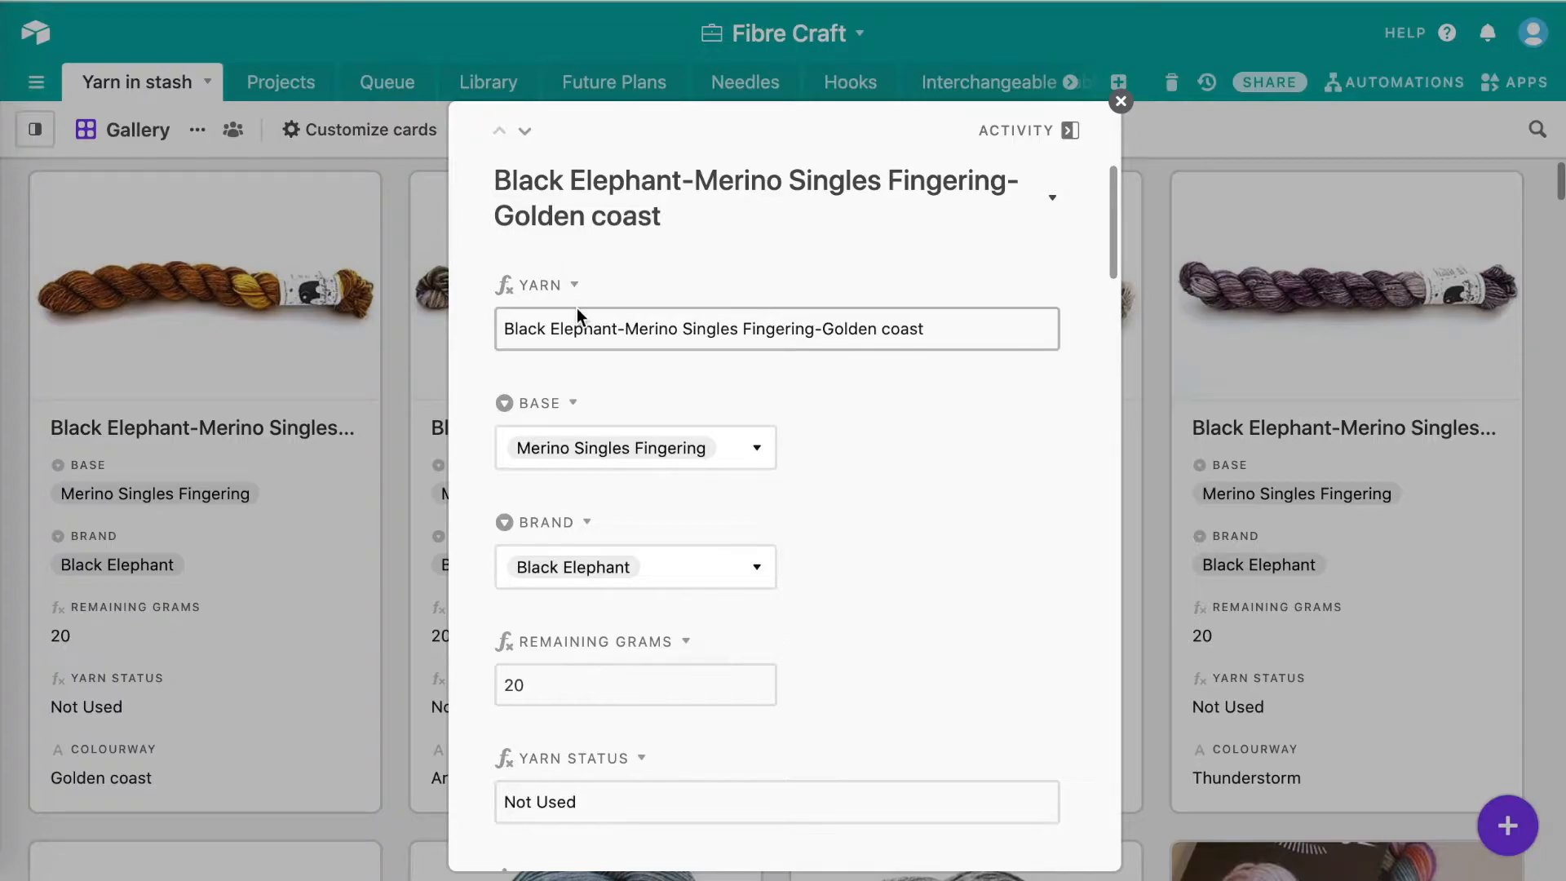
scroll(560, 415, "down", 2)
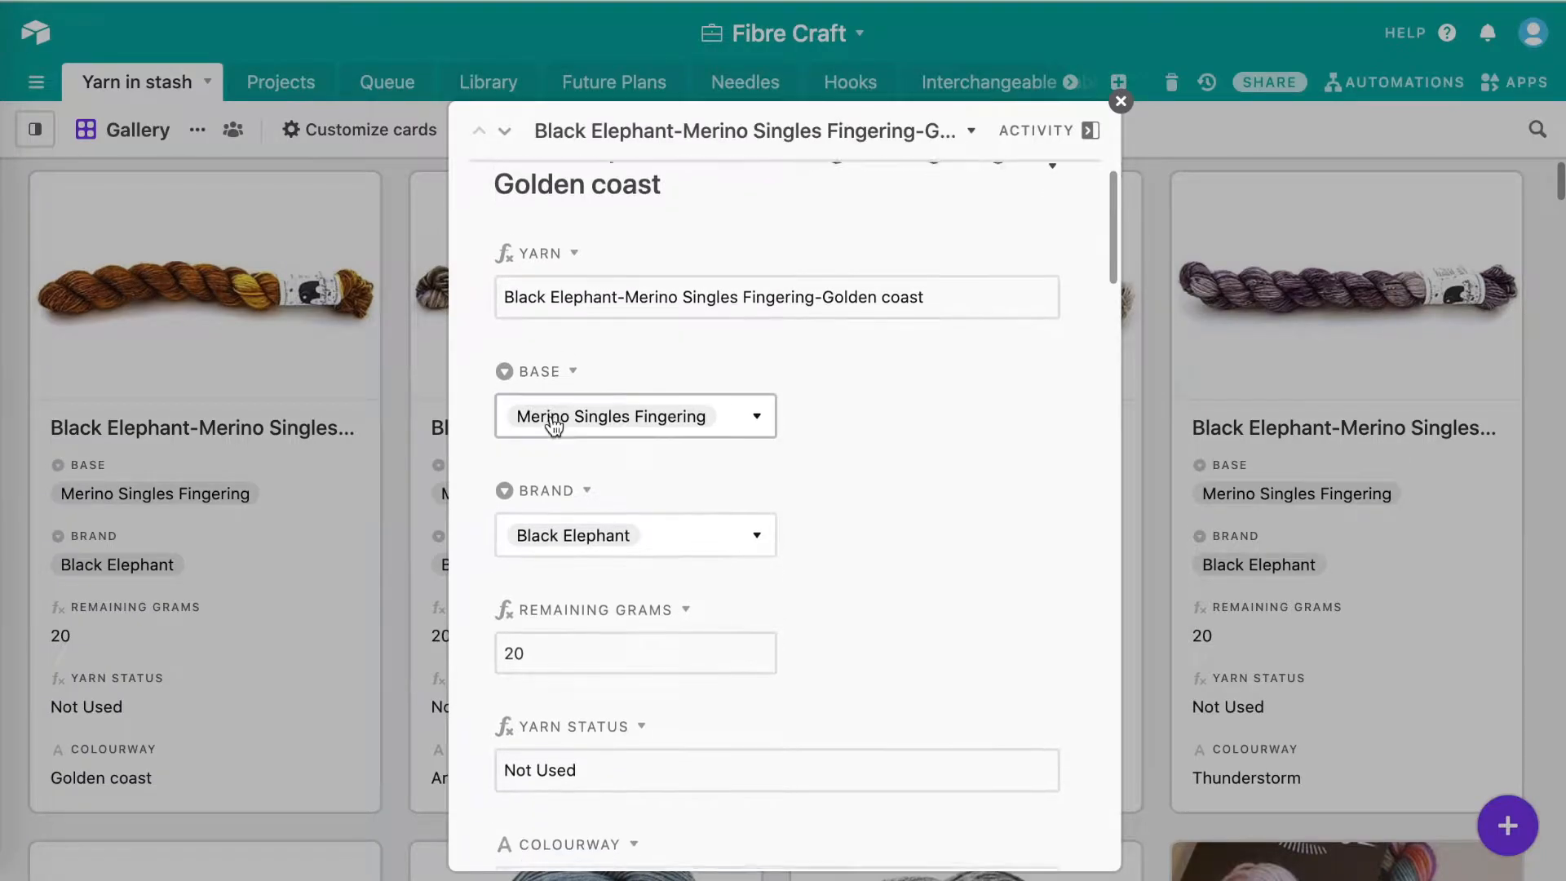
scroll(562, 405, "down", 5)
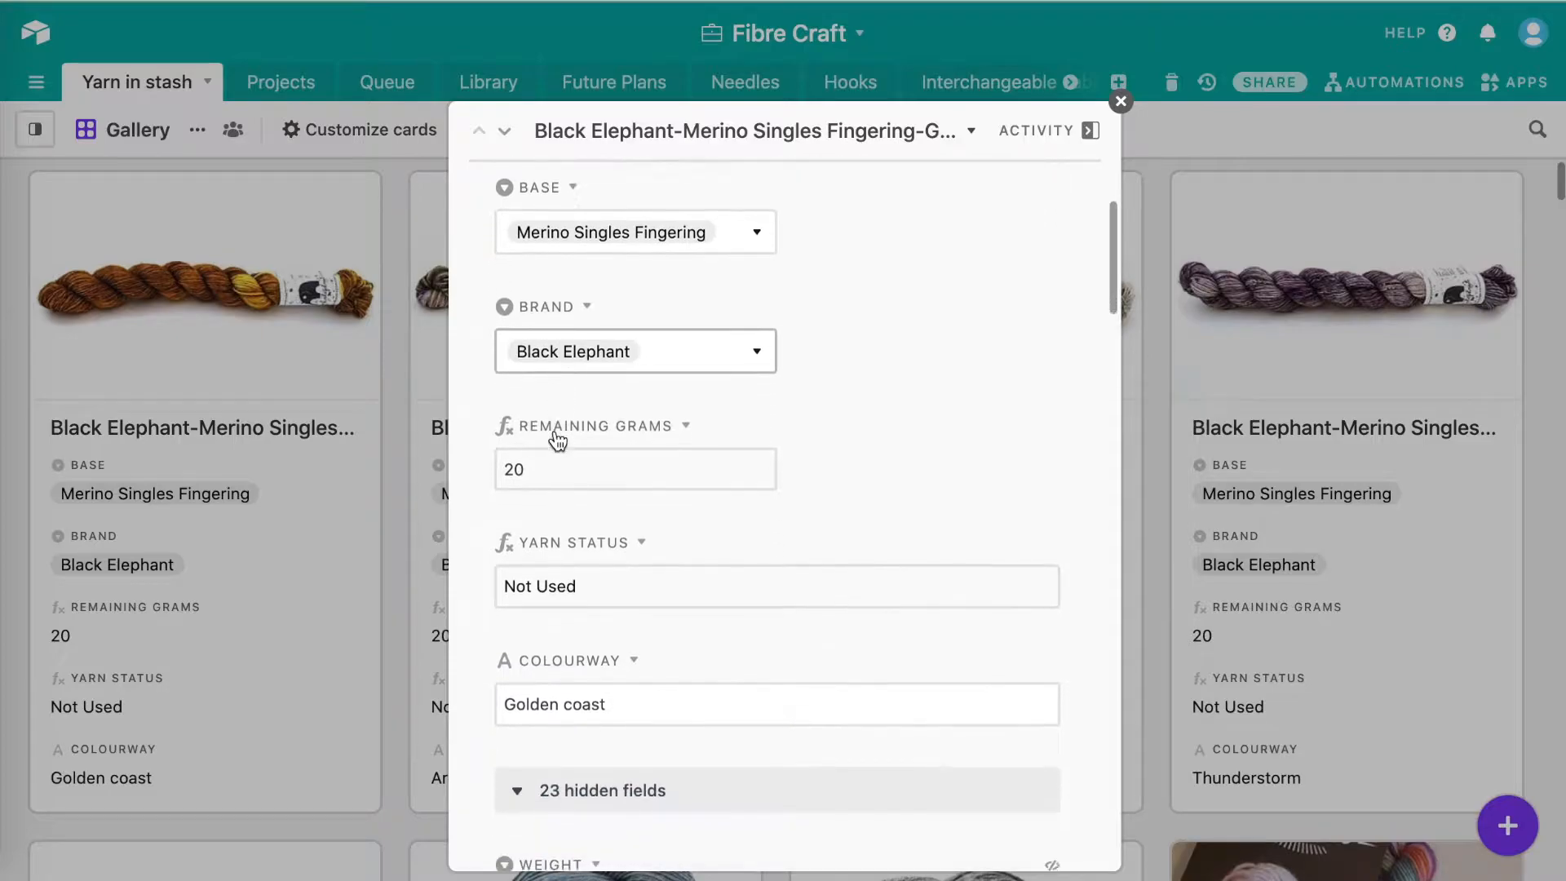
scroll(542, 517, "down", 3)
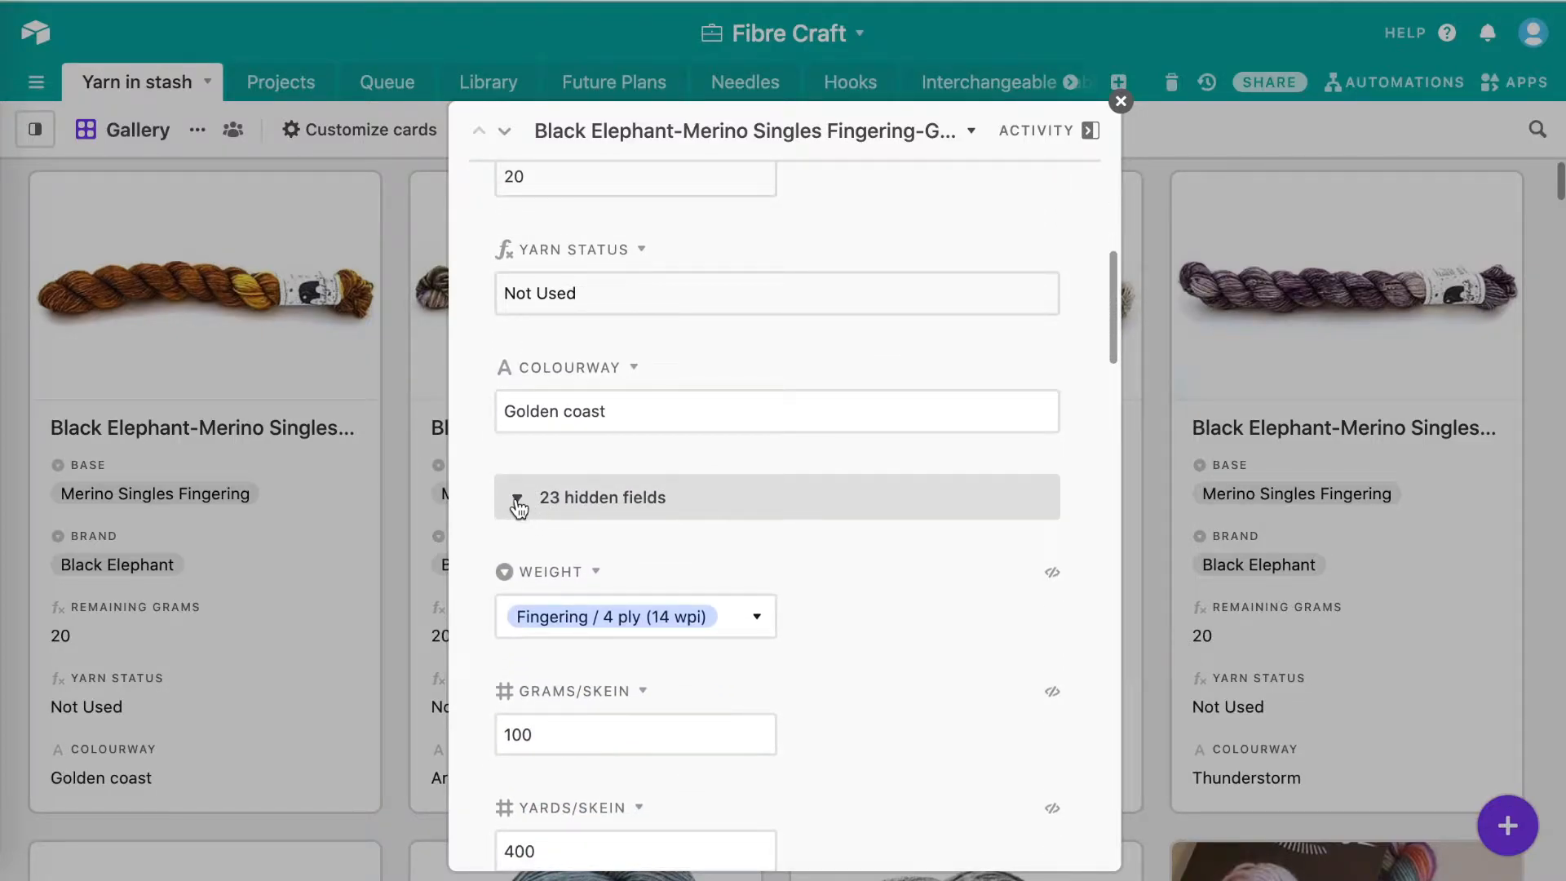
scroll(551, 506, "down", 1)
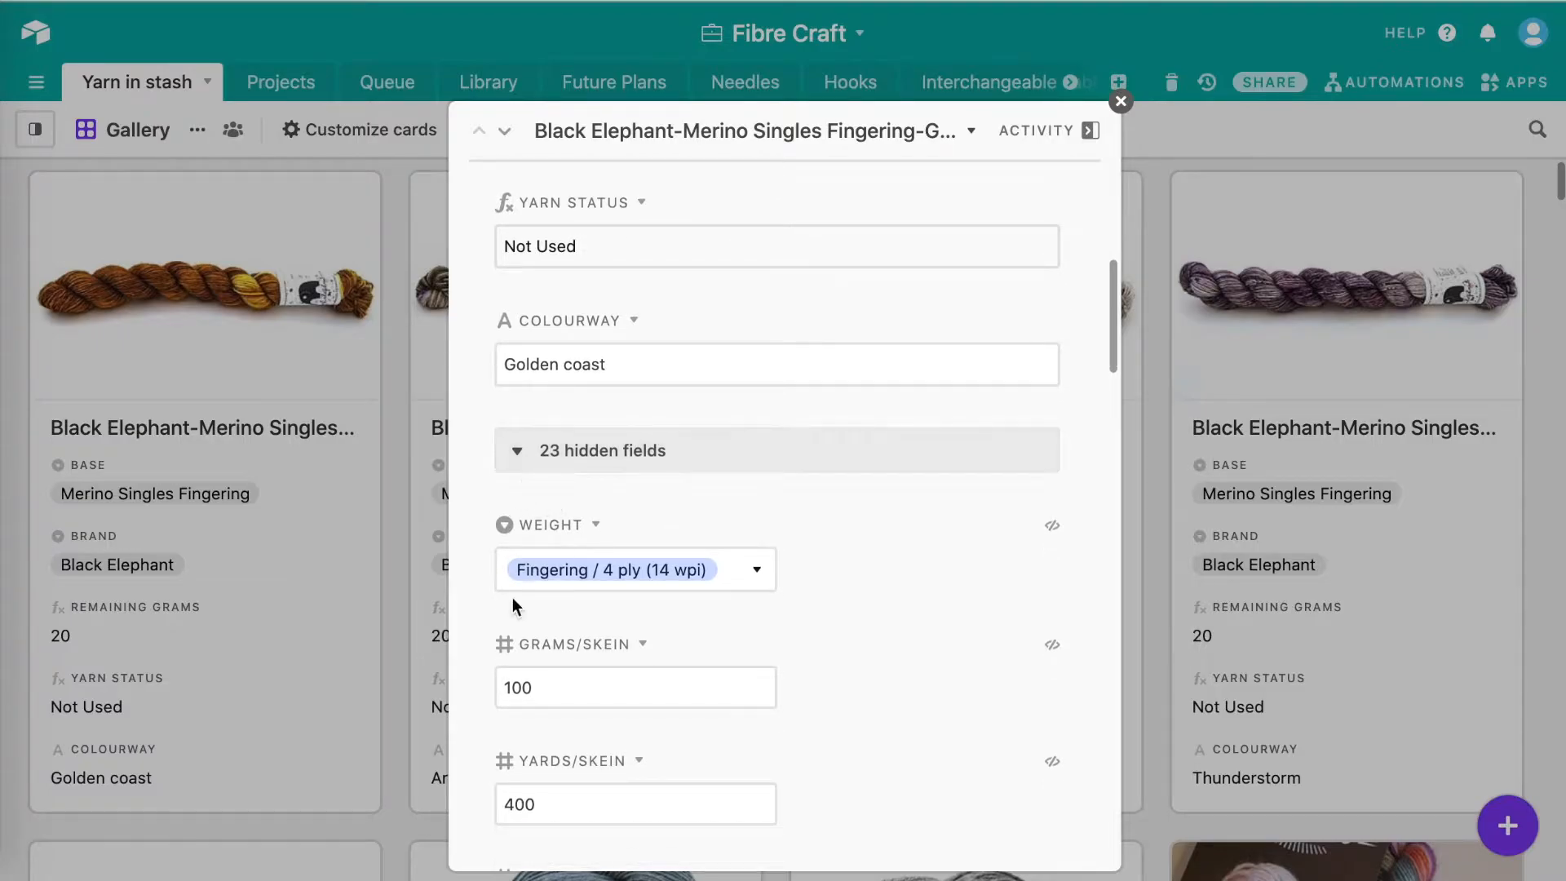
Step: Collapse and re-expand the record's hidden fields, and review the weight, per-skein amounts, skein count and total yardage fields
left_click(519, 451)
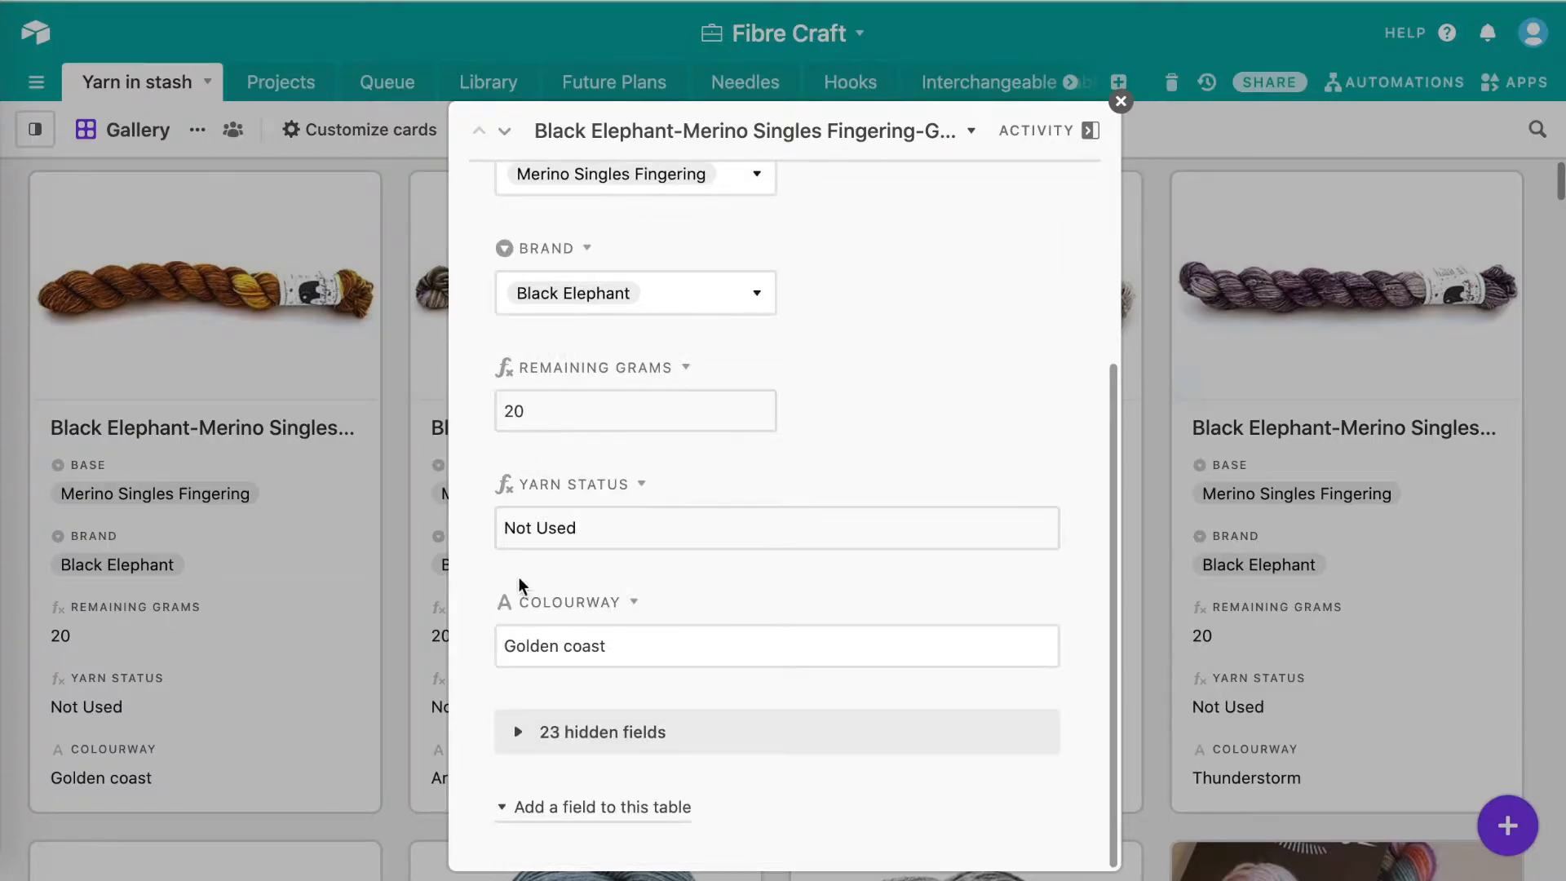
left_click(517, 731)
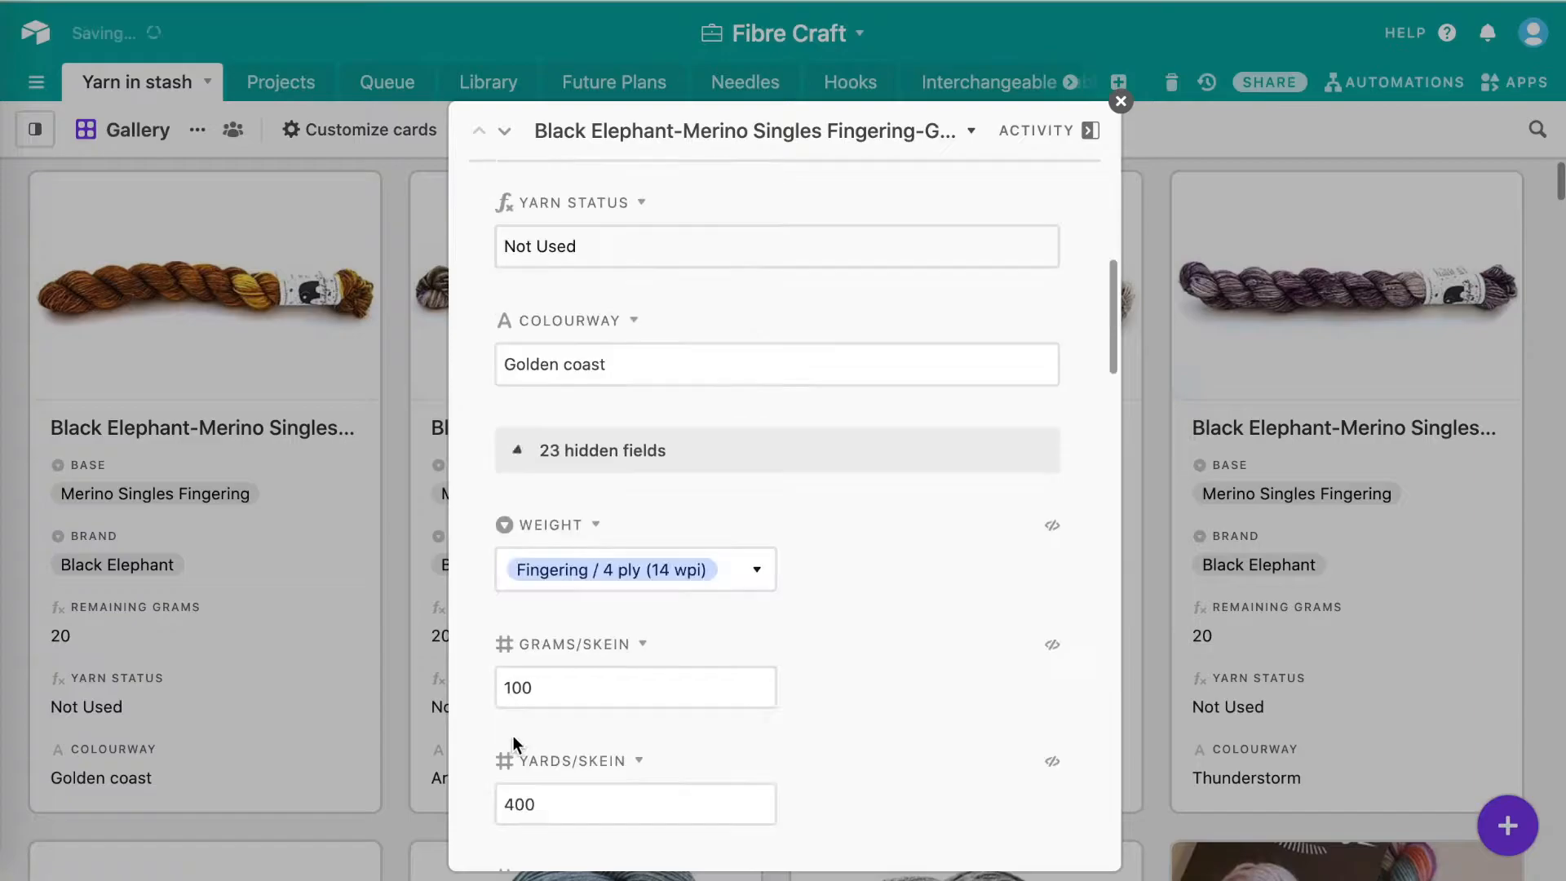
scroll(698, 554, "down", 3)
scroll(697, 547, "down", 1)
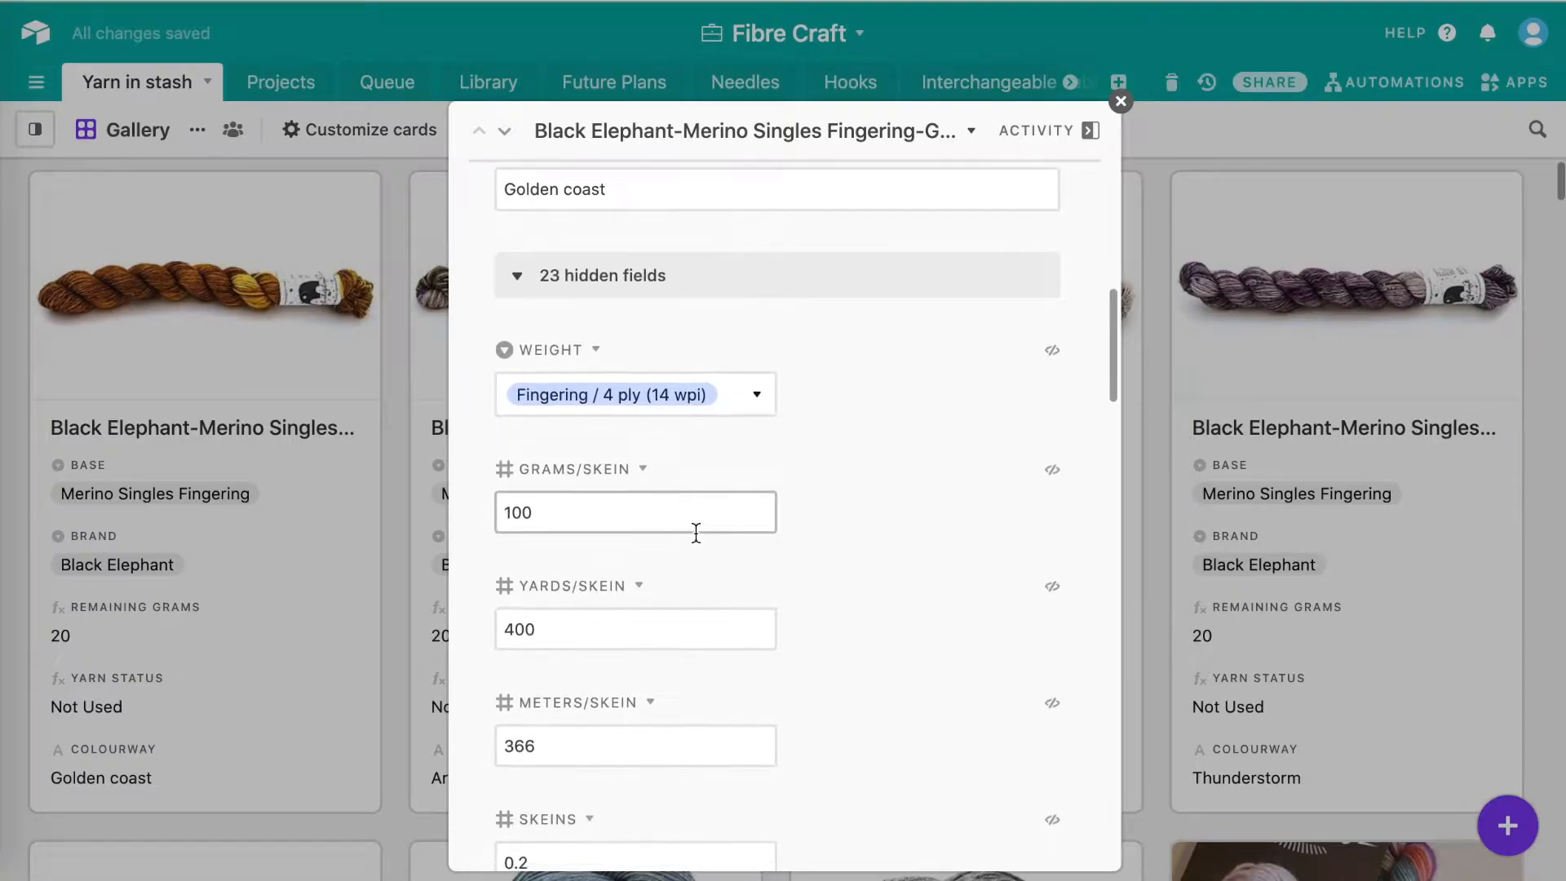
scroll(582, 493, "down", 1)
scroll(582, 497, "down", 1)
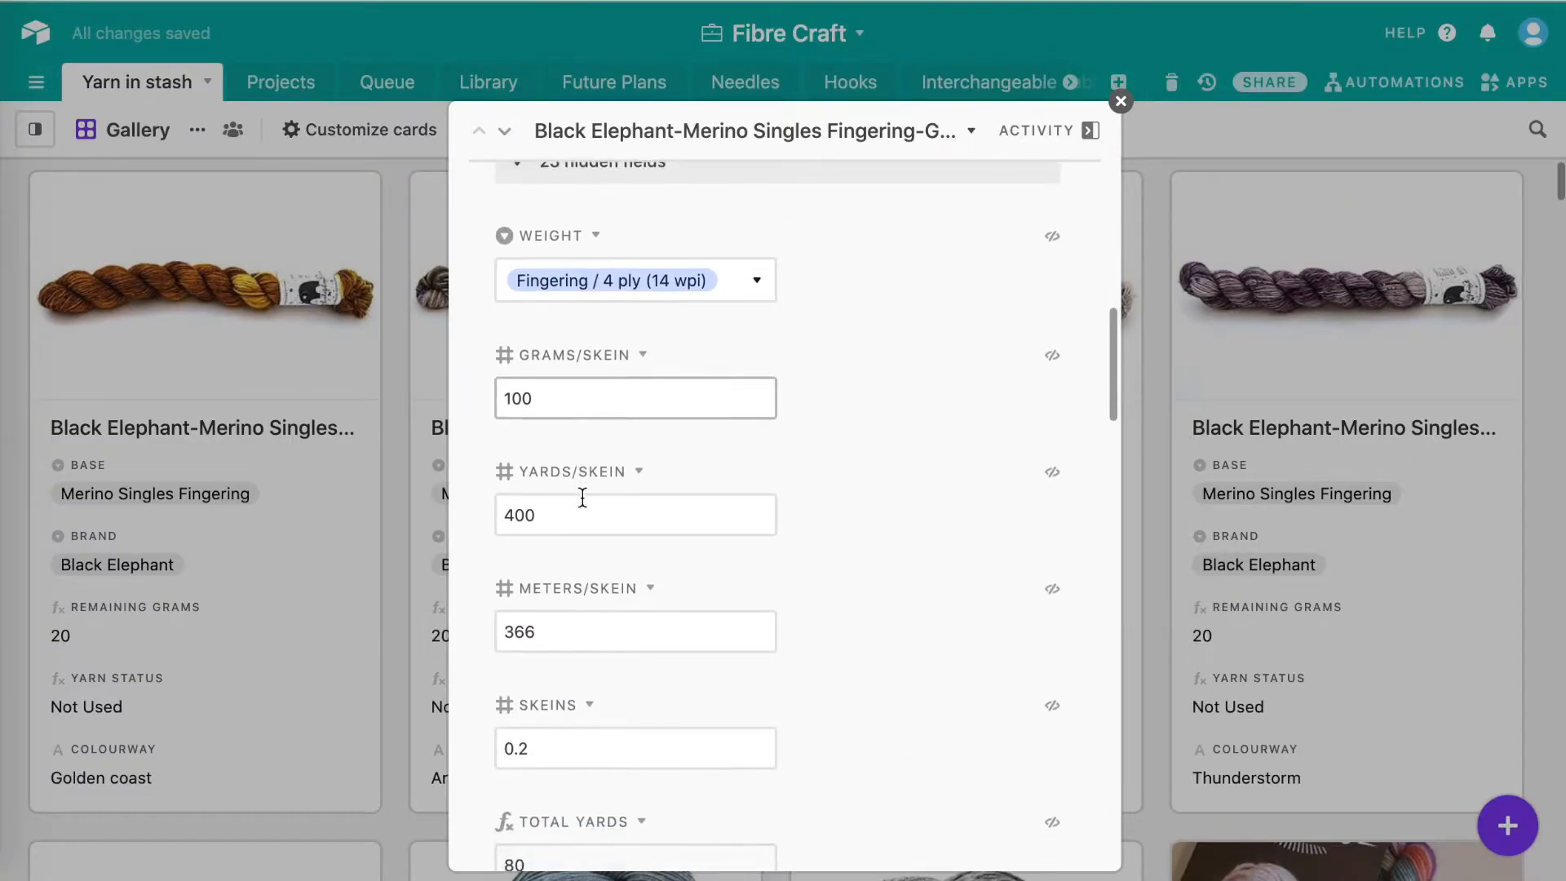
scroll(595, 405, "down", 3)
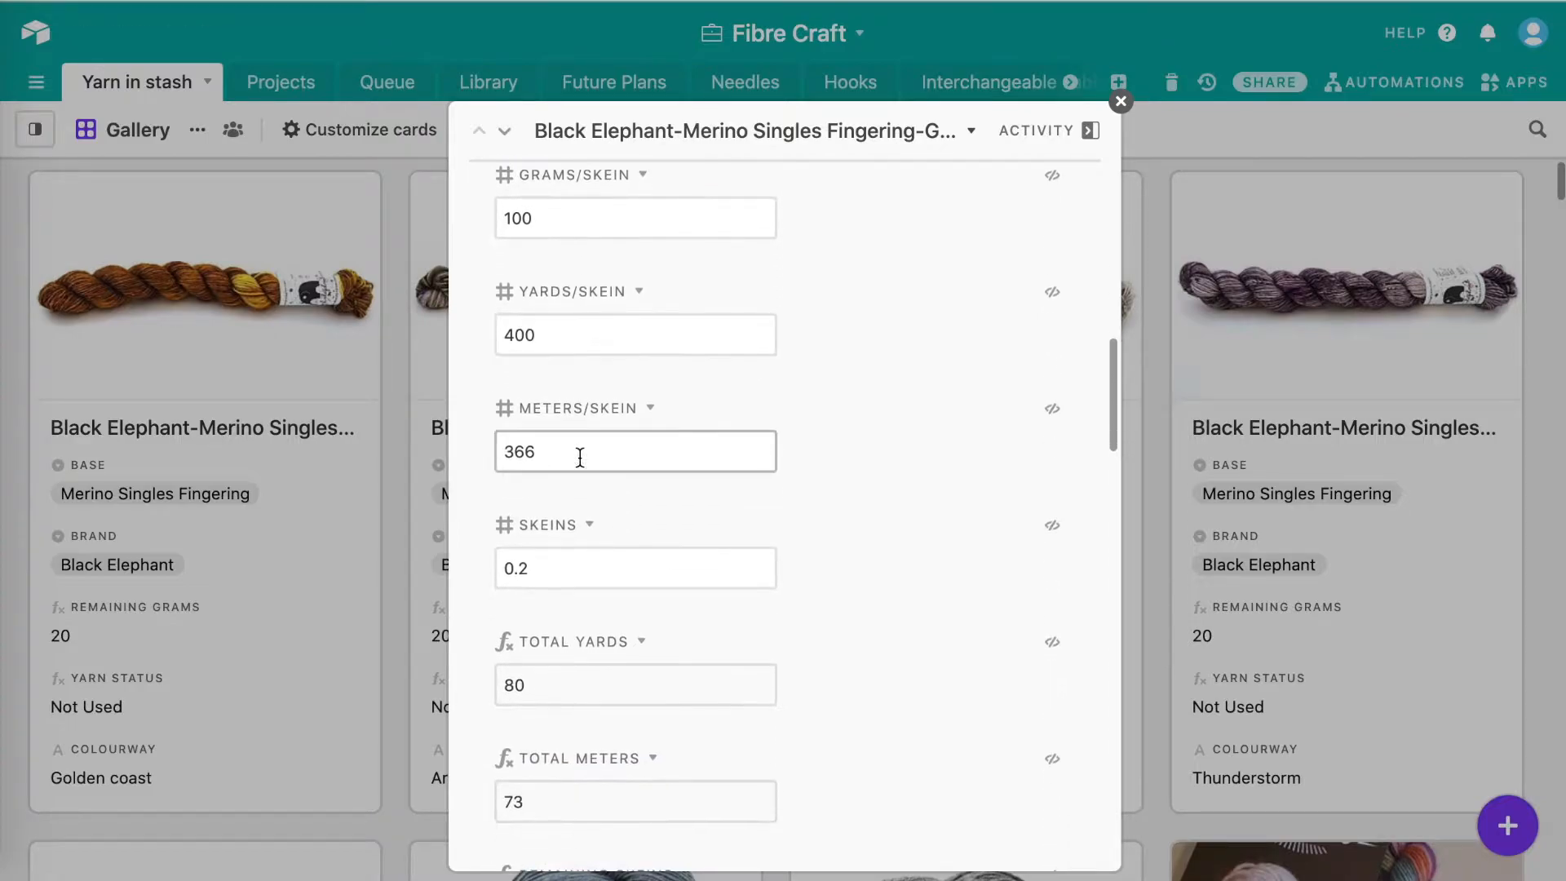
Step: Review the Golden coast record's skein count, total yards and meters, and remaining skeins, yards and meters
scroll(580, 458, "down", 1)
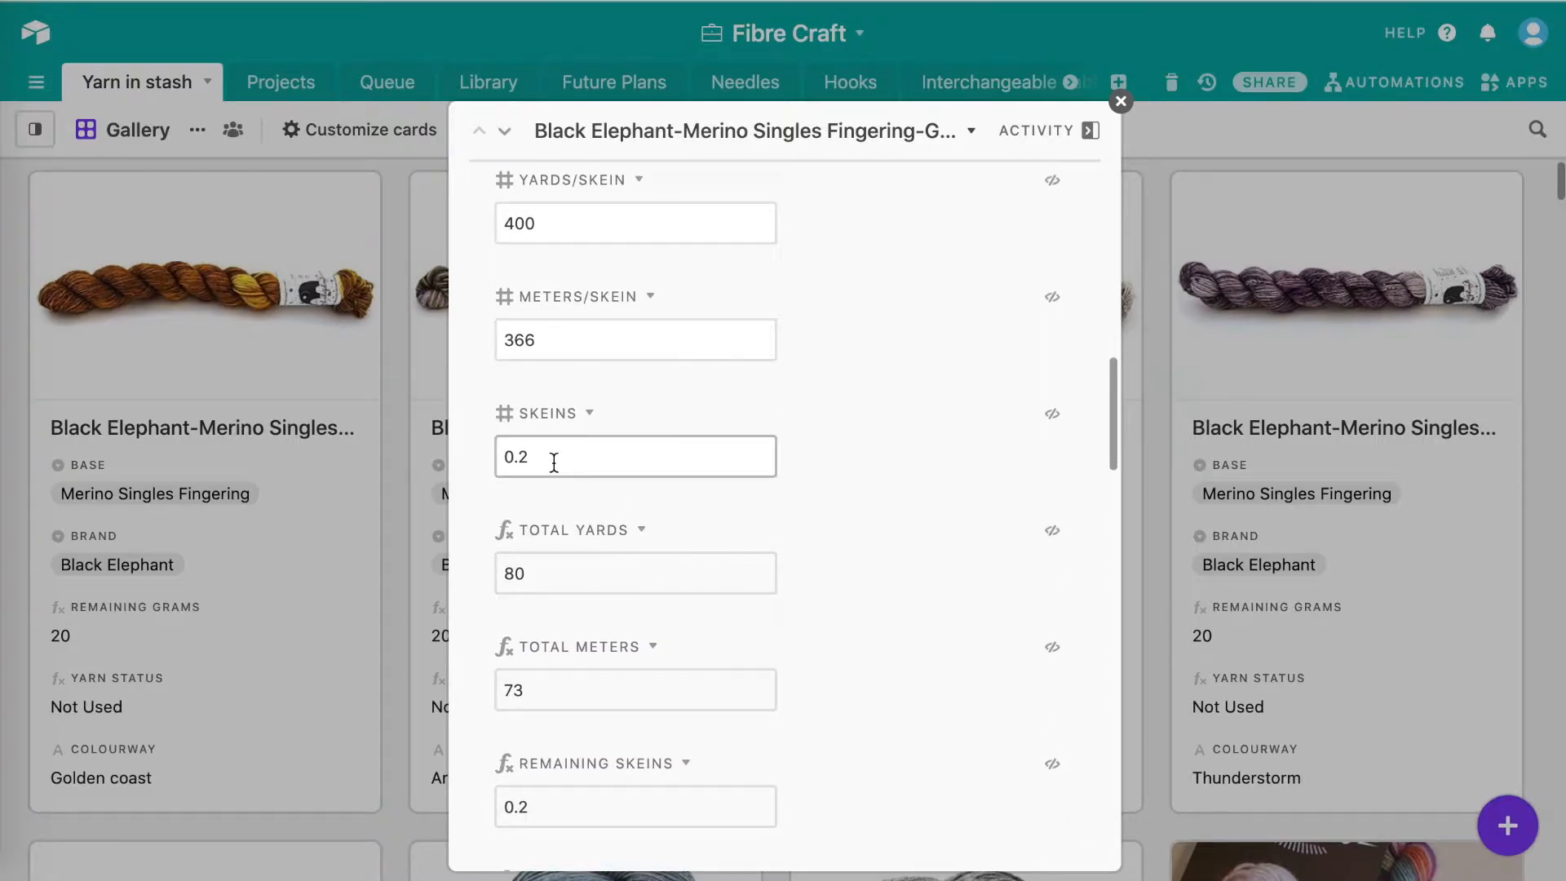
scroll(554, 463, "down", 3)
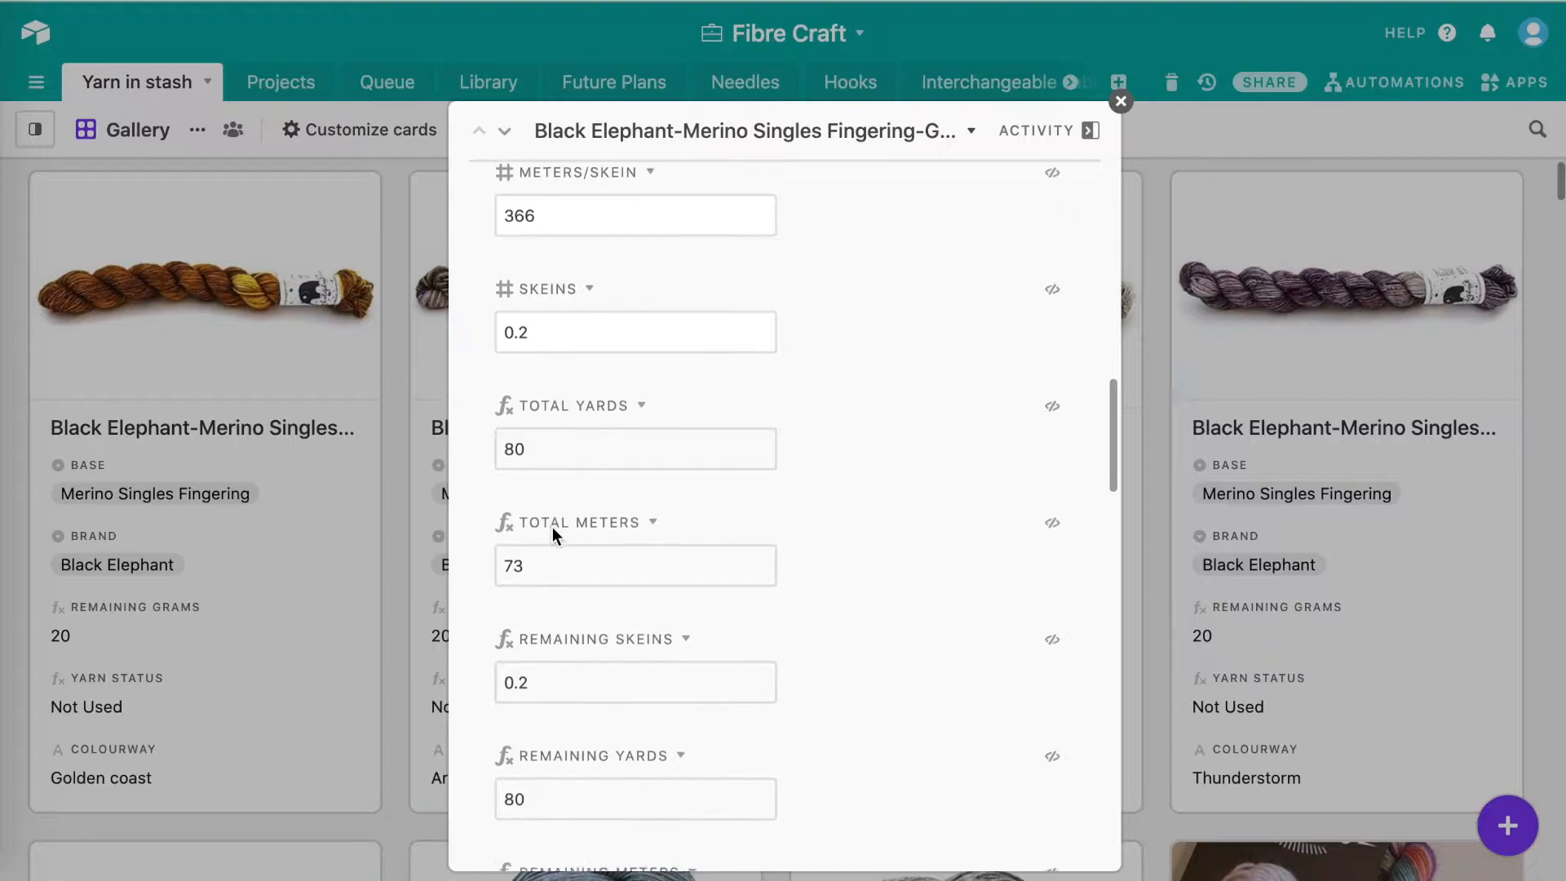
scroll(569, 296, "up", 3)
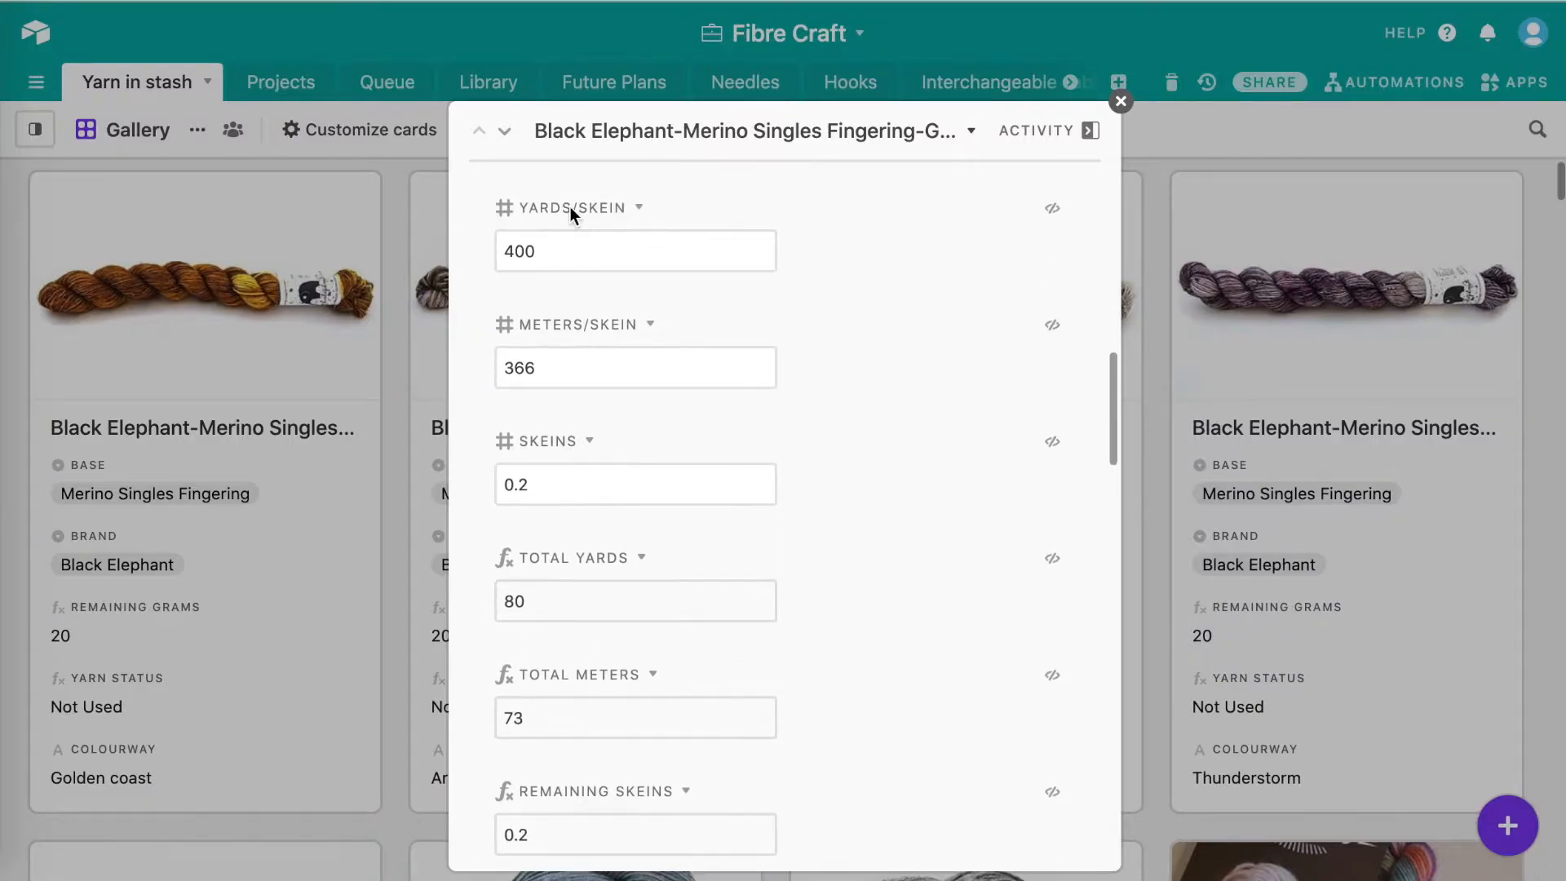
scroll(558, 285, "down", 7)
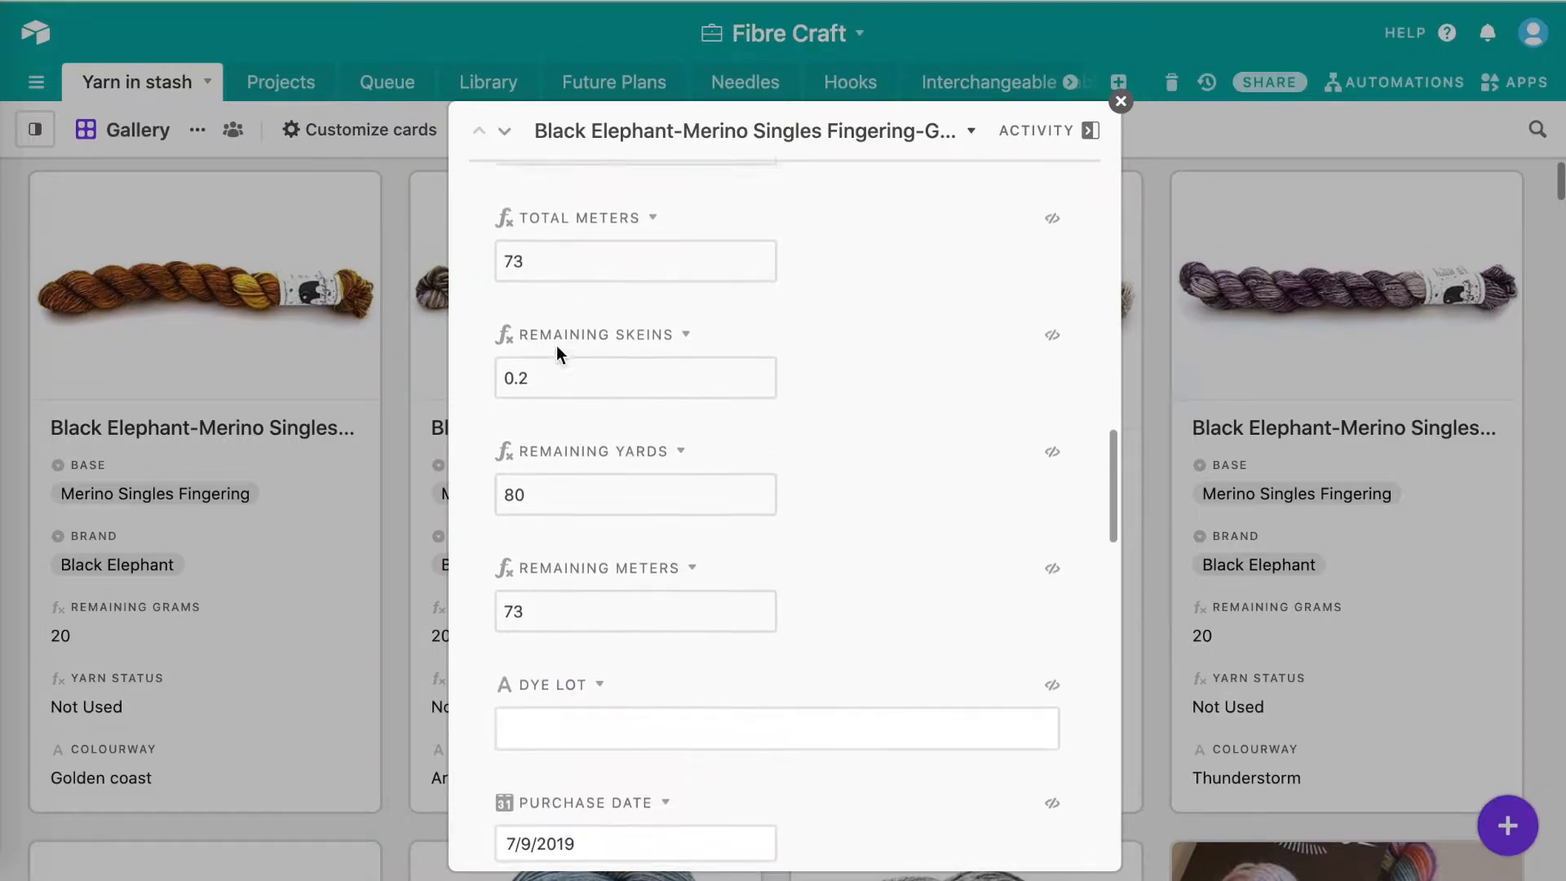
scroll(557, 345, "down", 4)
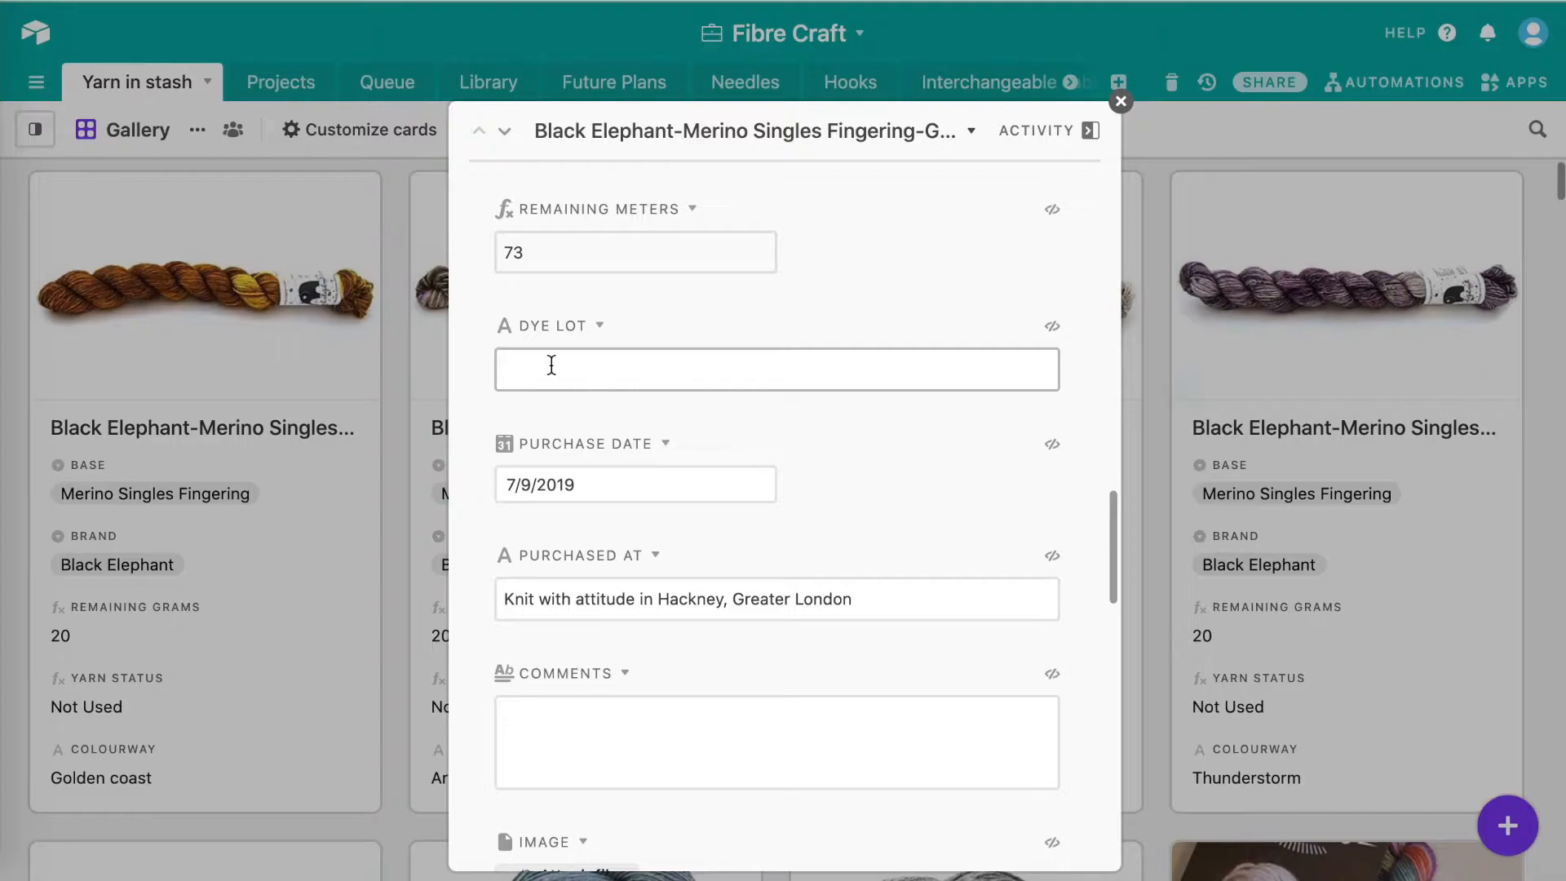
Step: Review the record's dye lot, purchase date, purchase location, comments and image fields
scroll(551, 364, "down", 1)
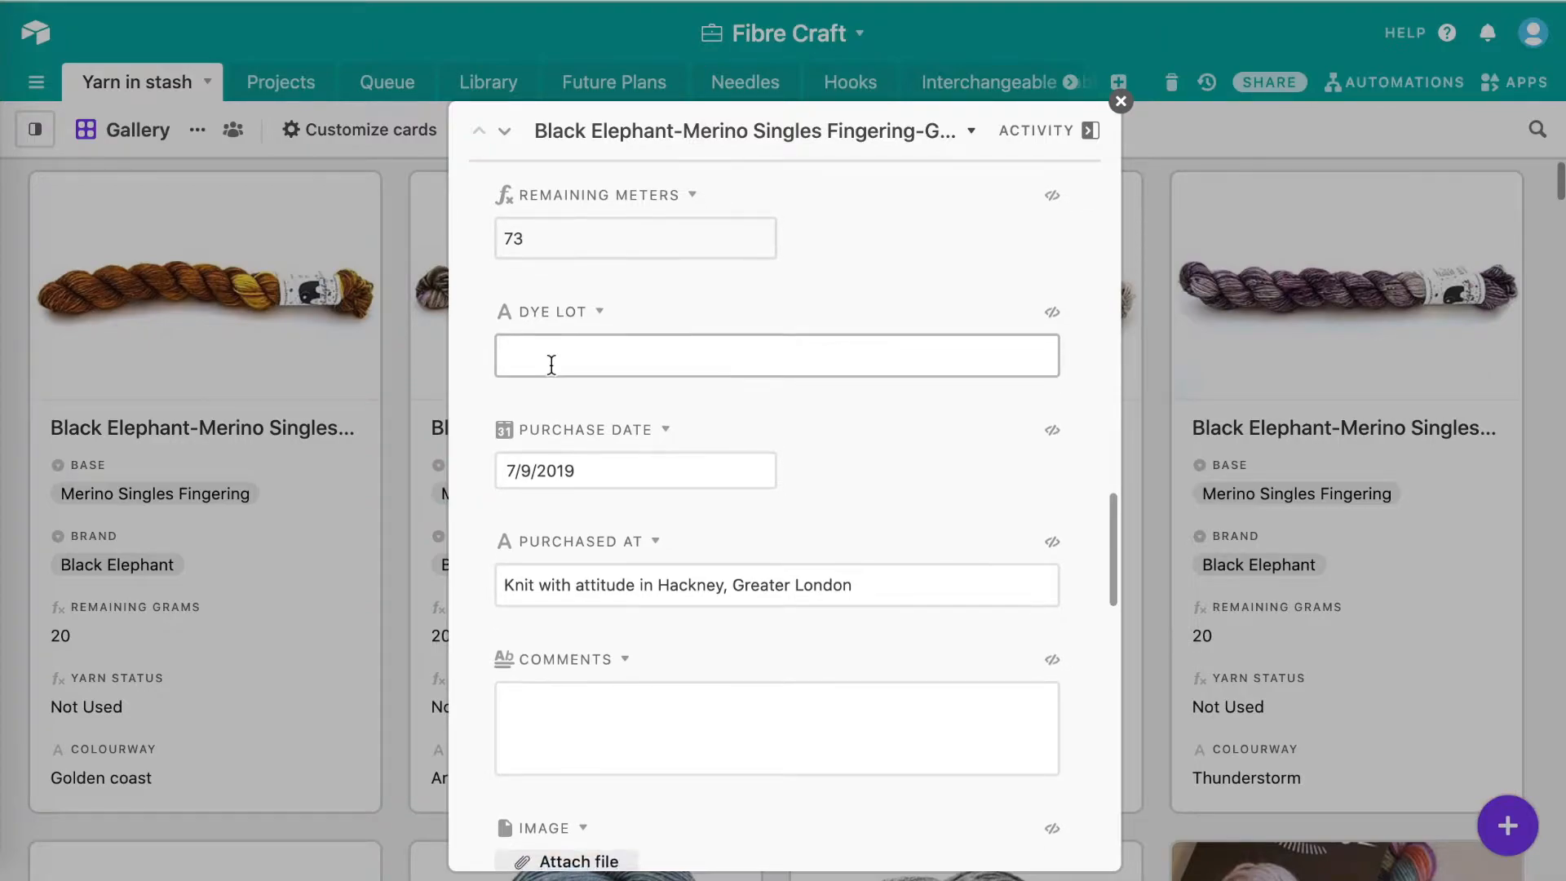
scroll(551, 364, "down", 1)
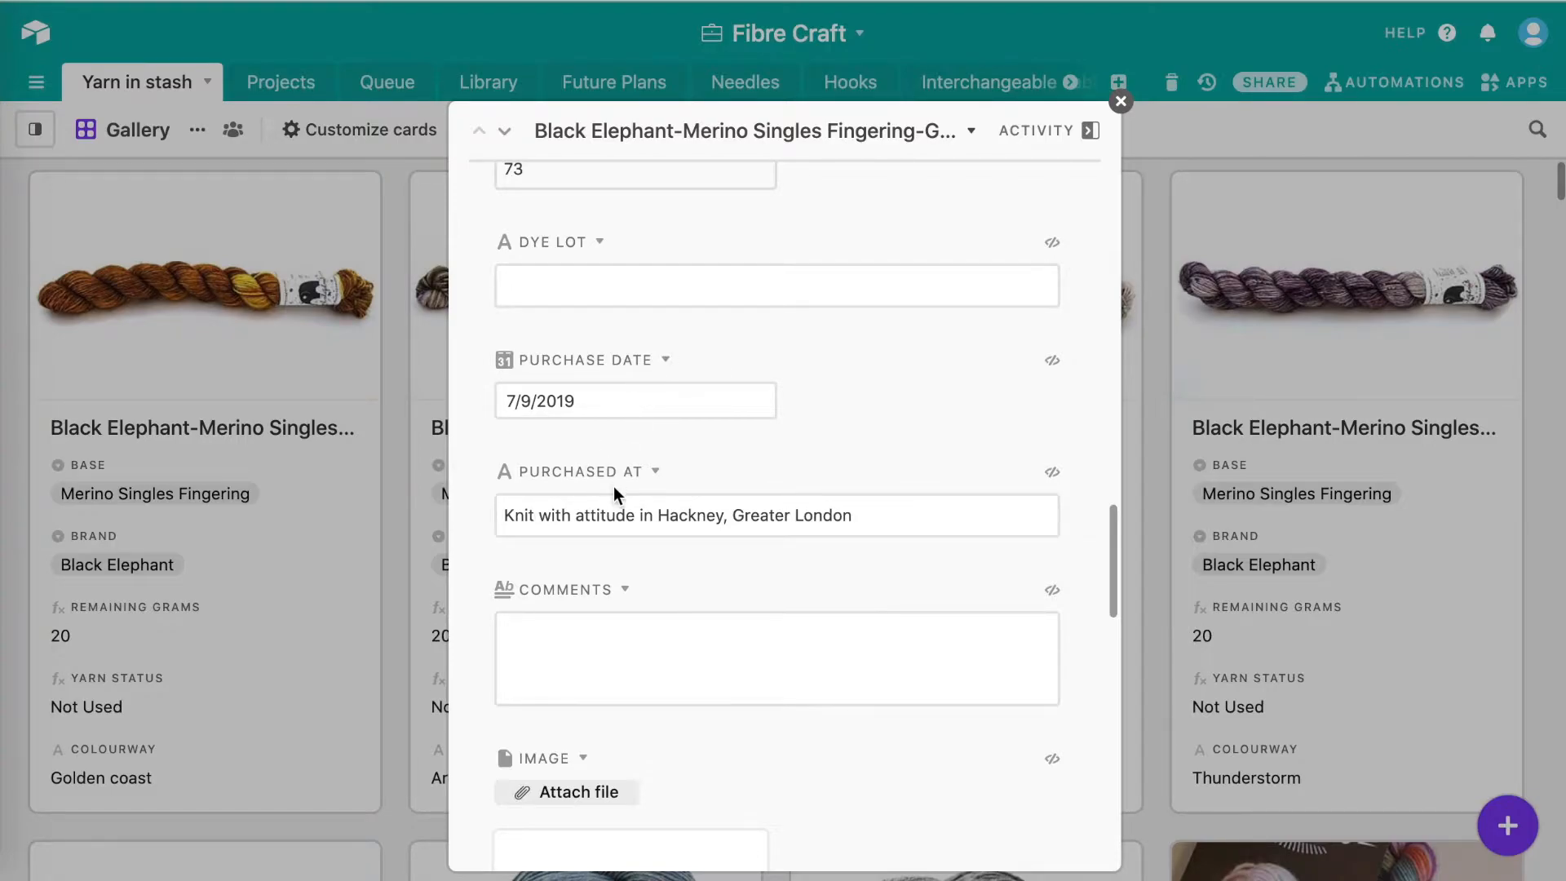
scroll(613, 495, "down", 1)
scroll(614, 487, "down", 2)
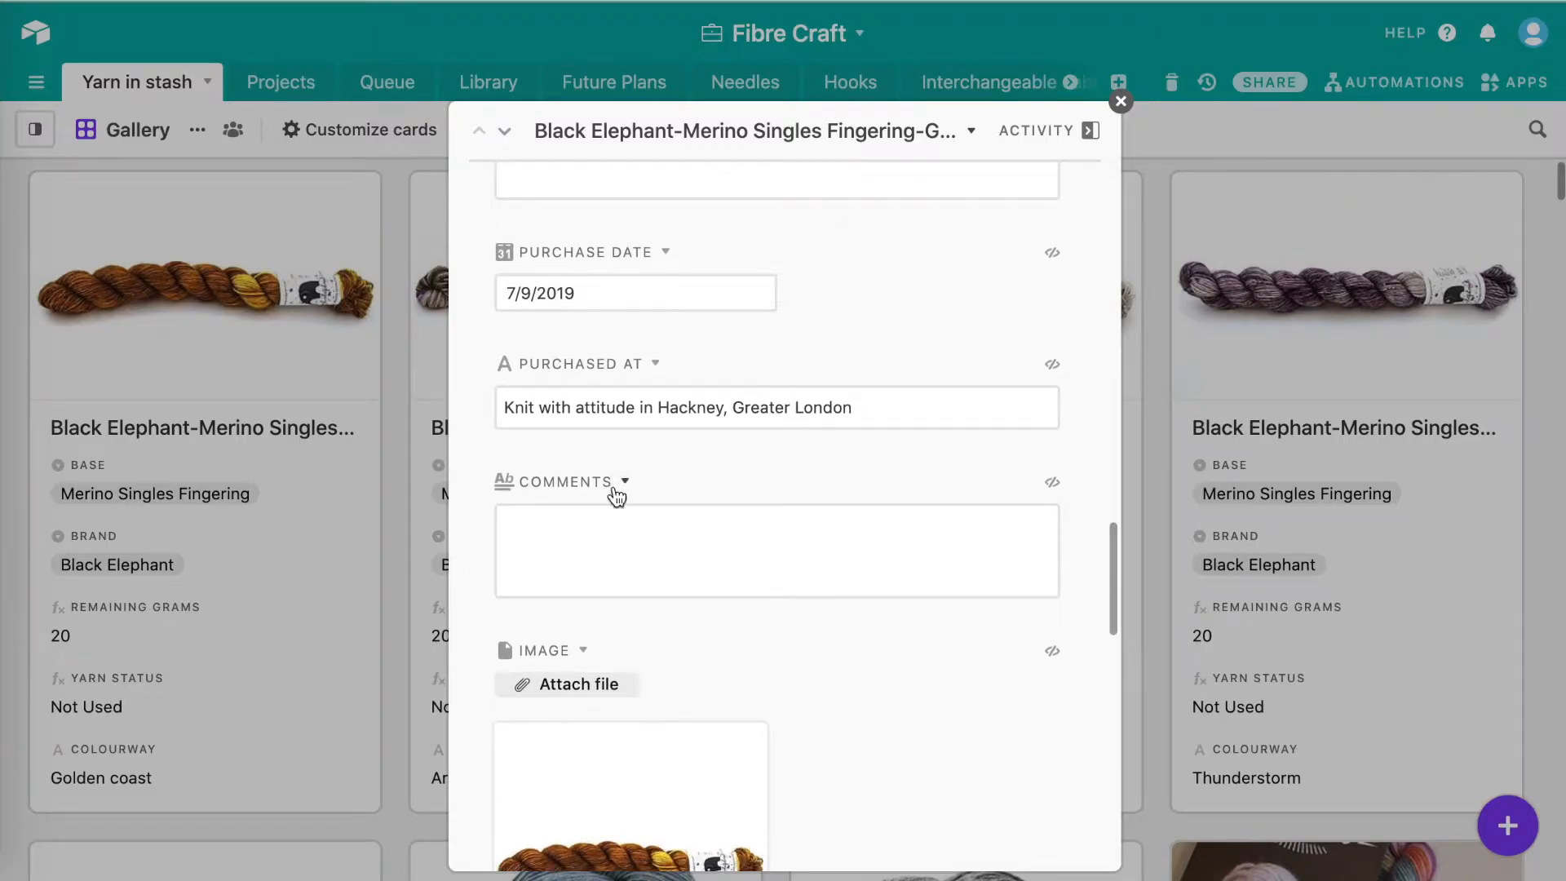
scroll(617, 497, "down", 1)
scroll(551, 484, "down", 5)
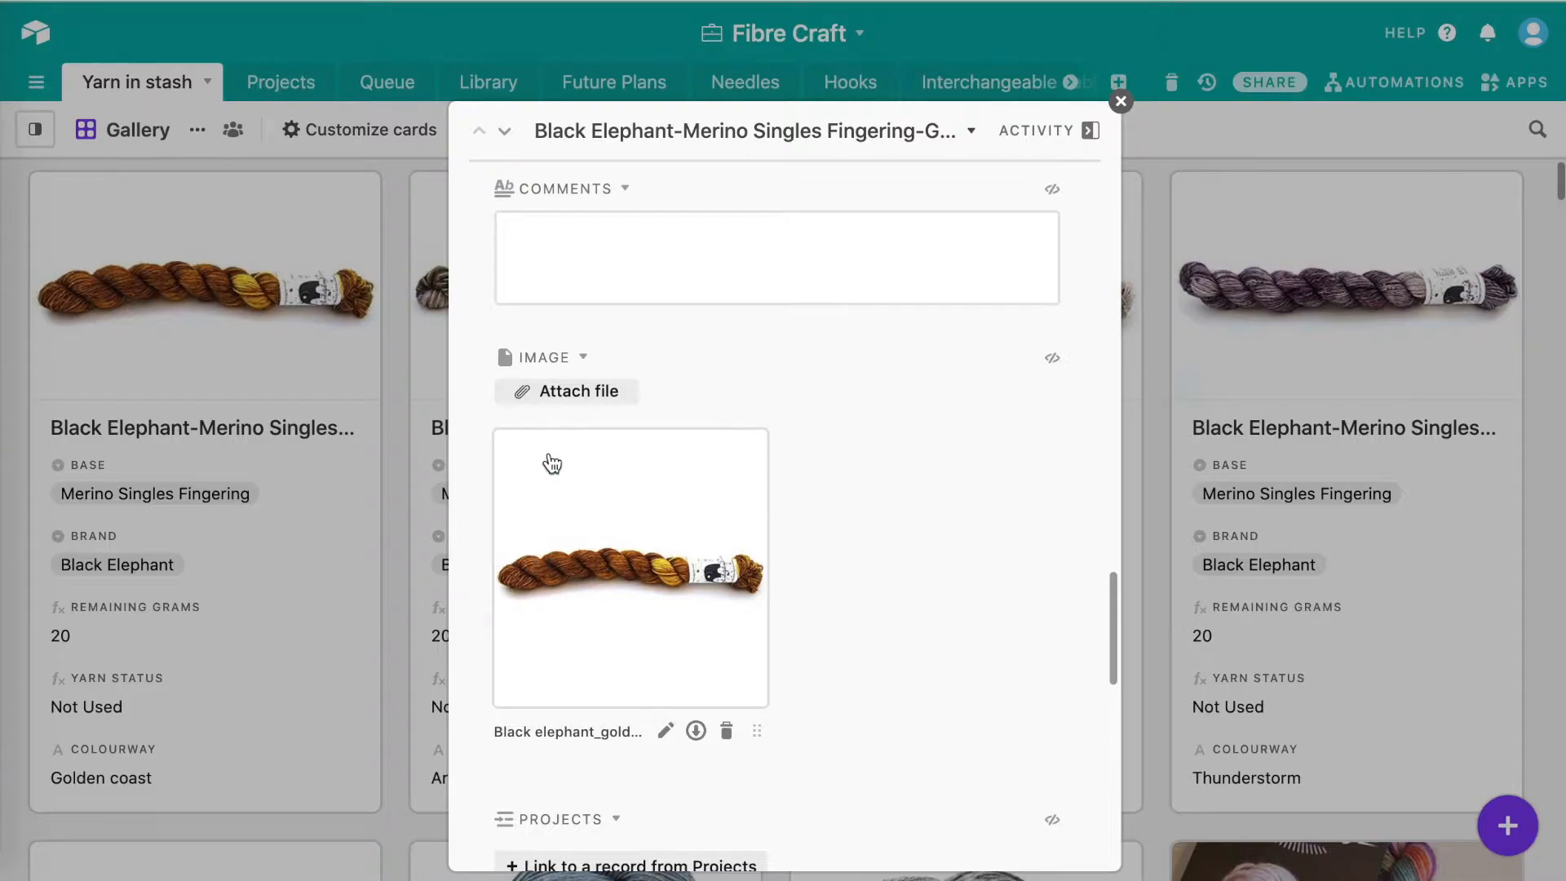
Step: Examine the attached yarn photo and the record's links to the Projects and Queue tables
scroll(563, 462, "down", 4)
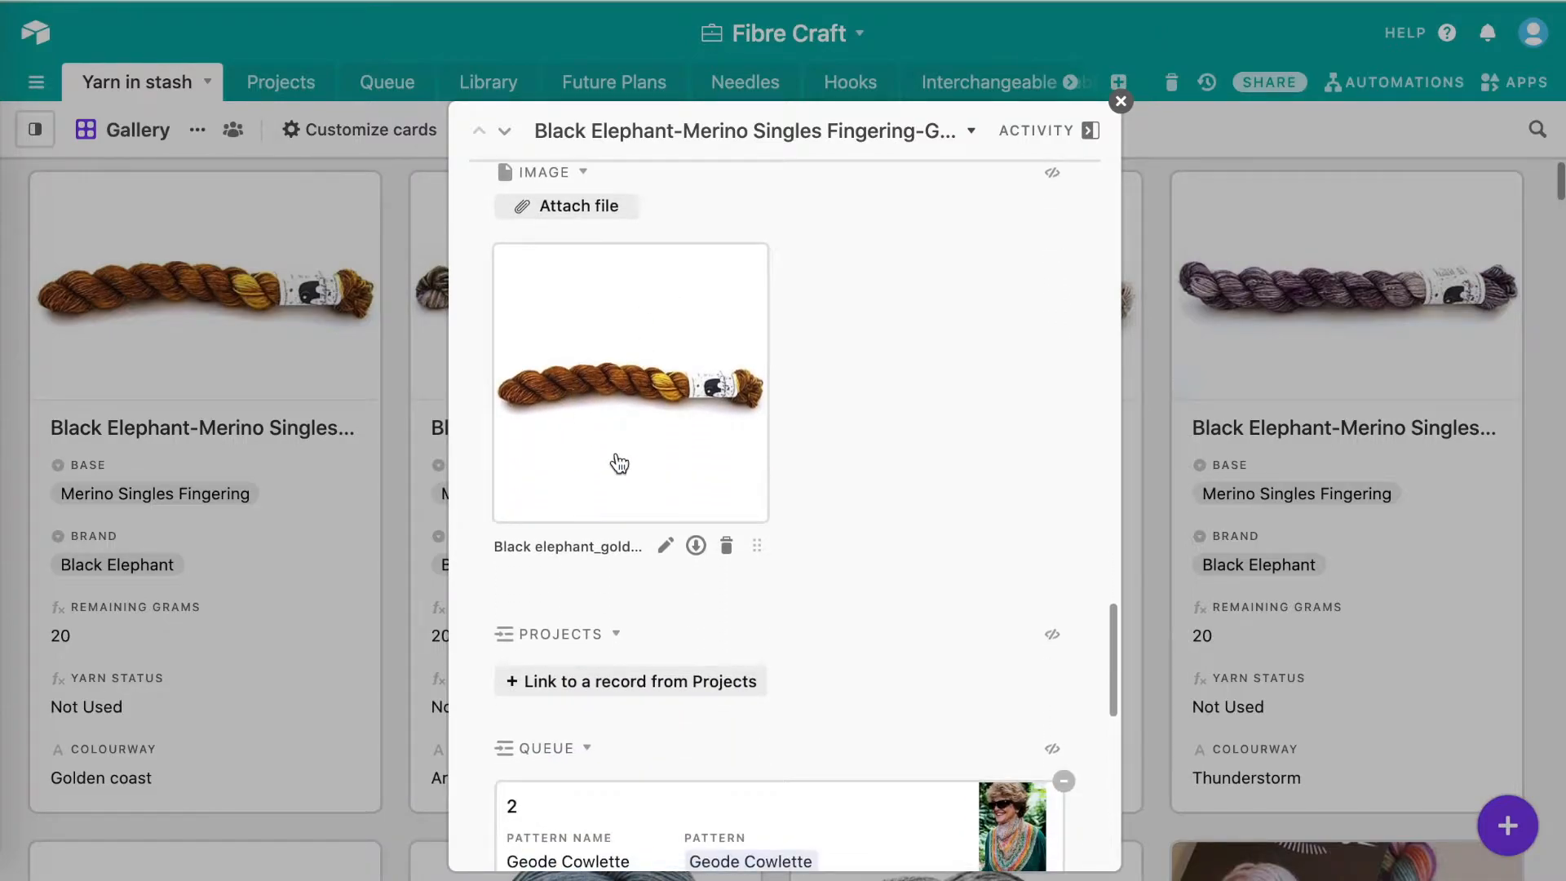
scroll(616, 462, "down", 3)
scroll(604, 509, "down", 1)
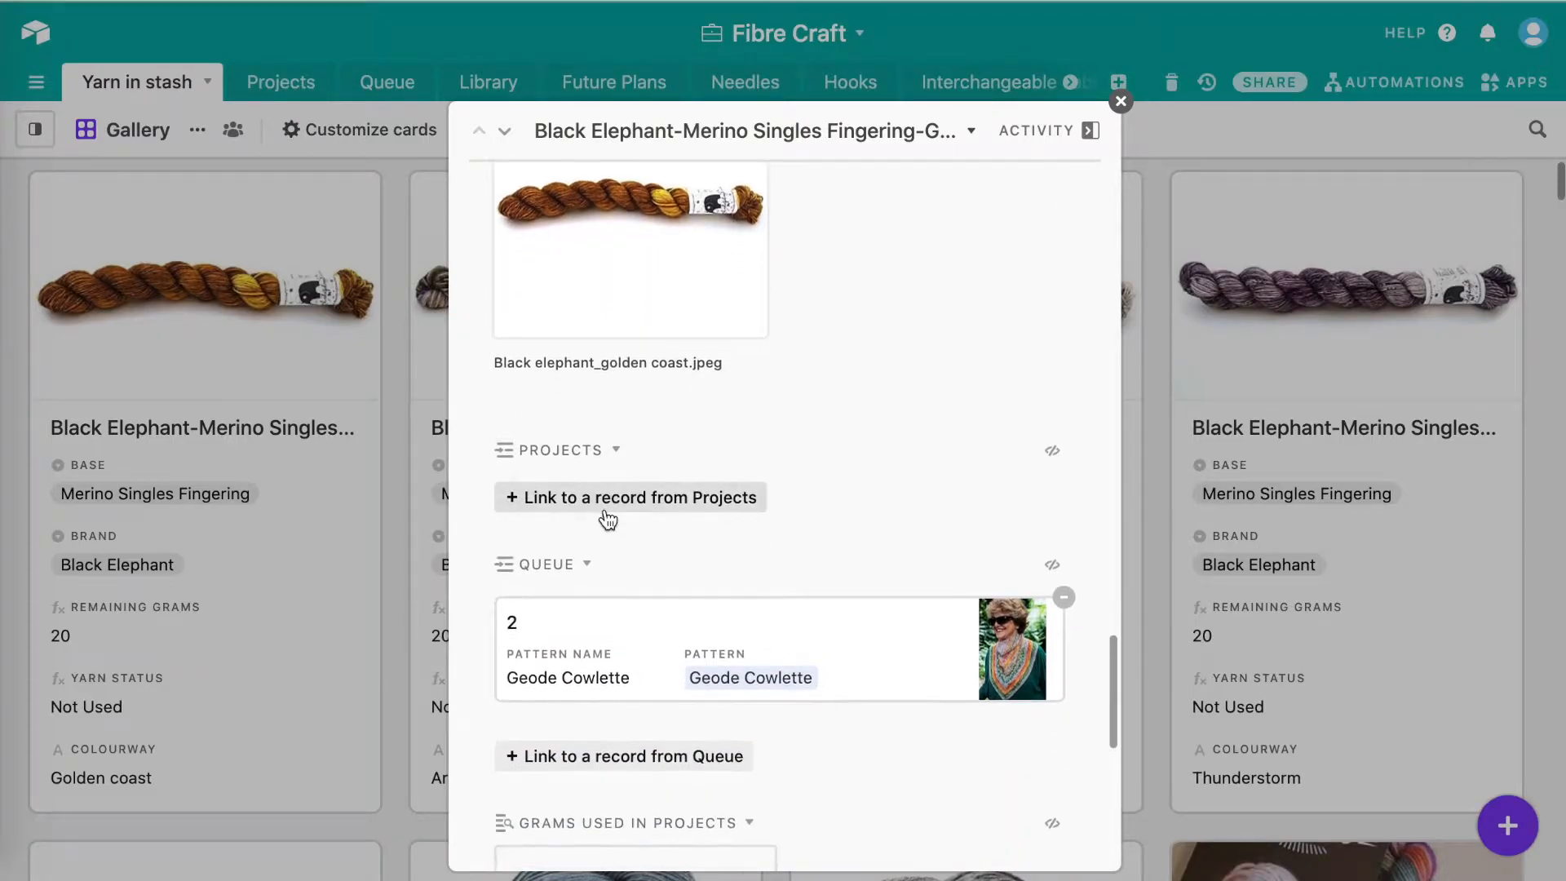
scroll(599, 522, "down", 2)
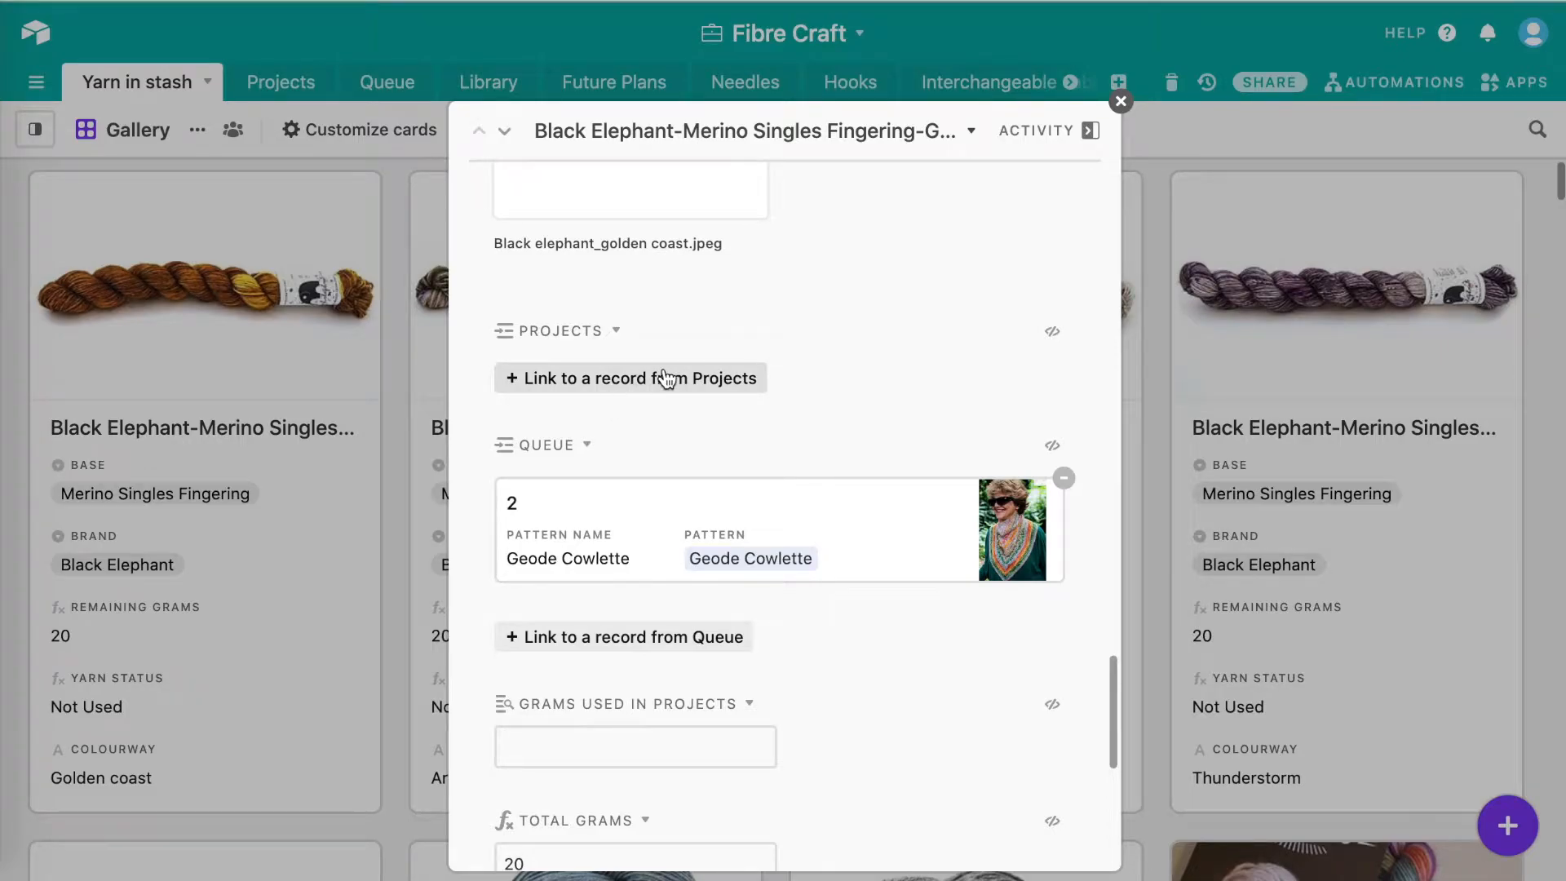
scroll(658, 456, "down", 1)
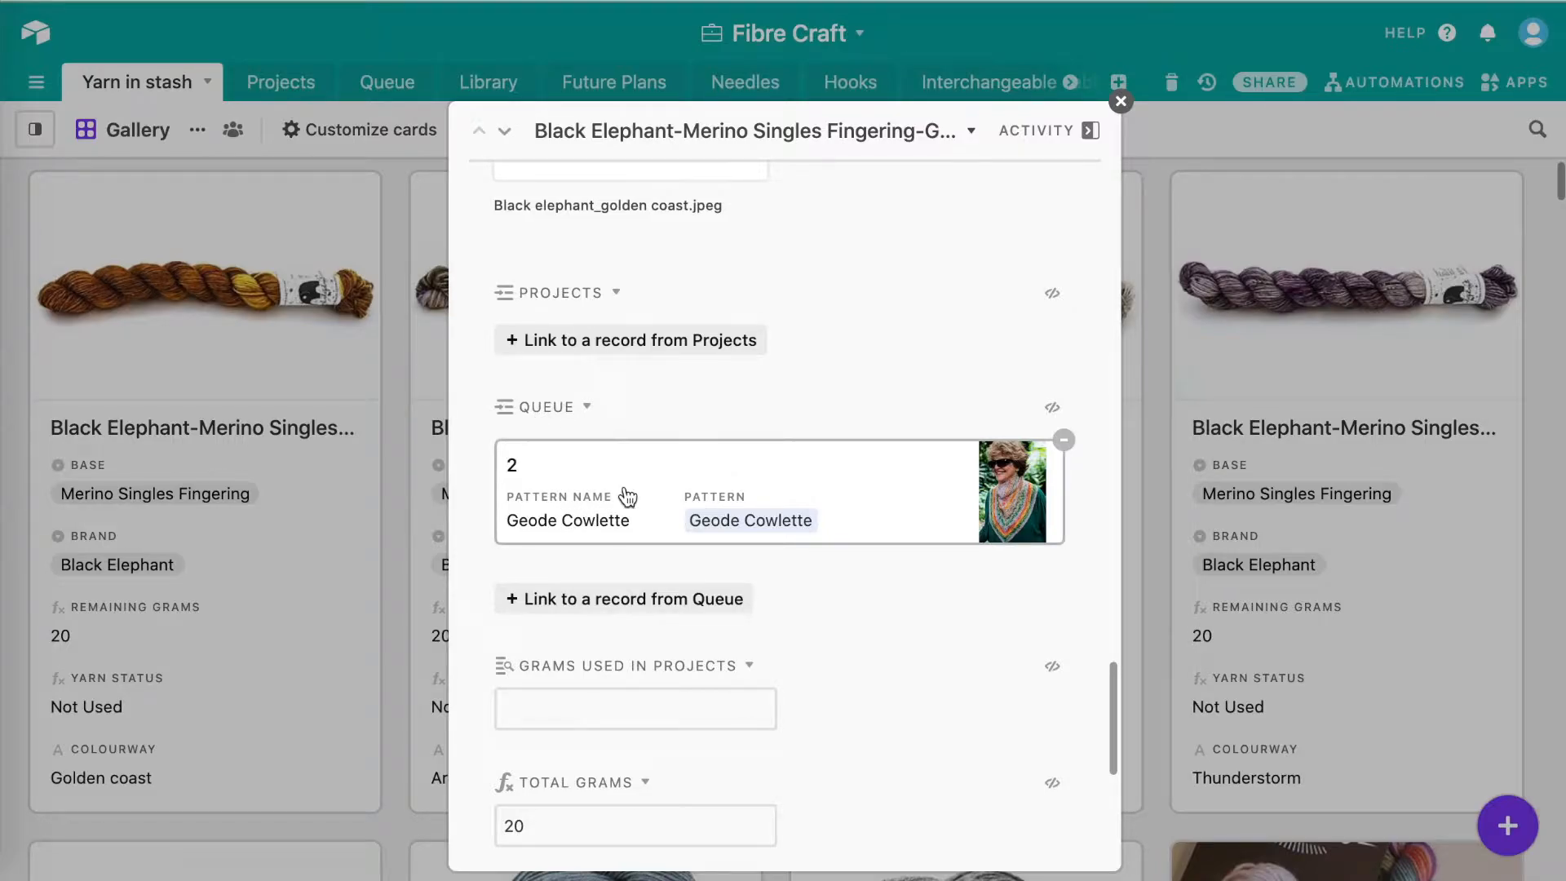
scroll(627, 497, "down", 1)
scroll(628, 497, "down", 5)
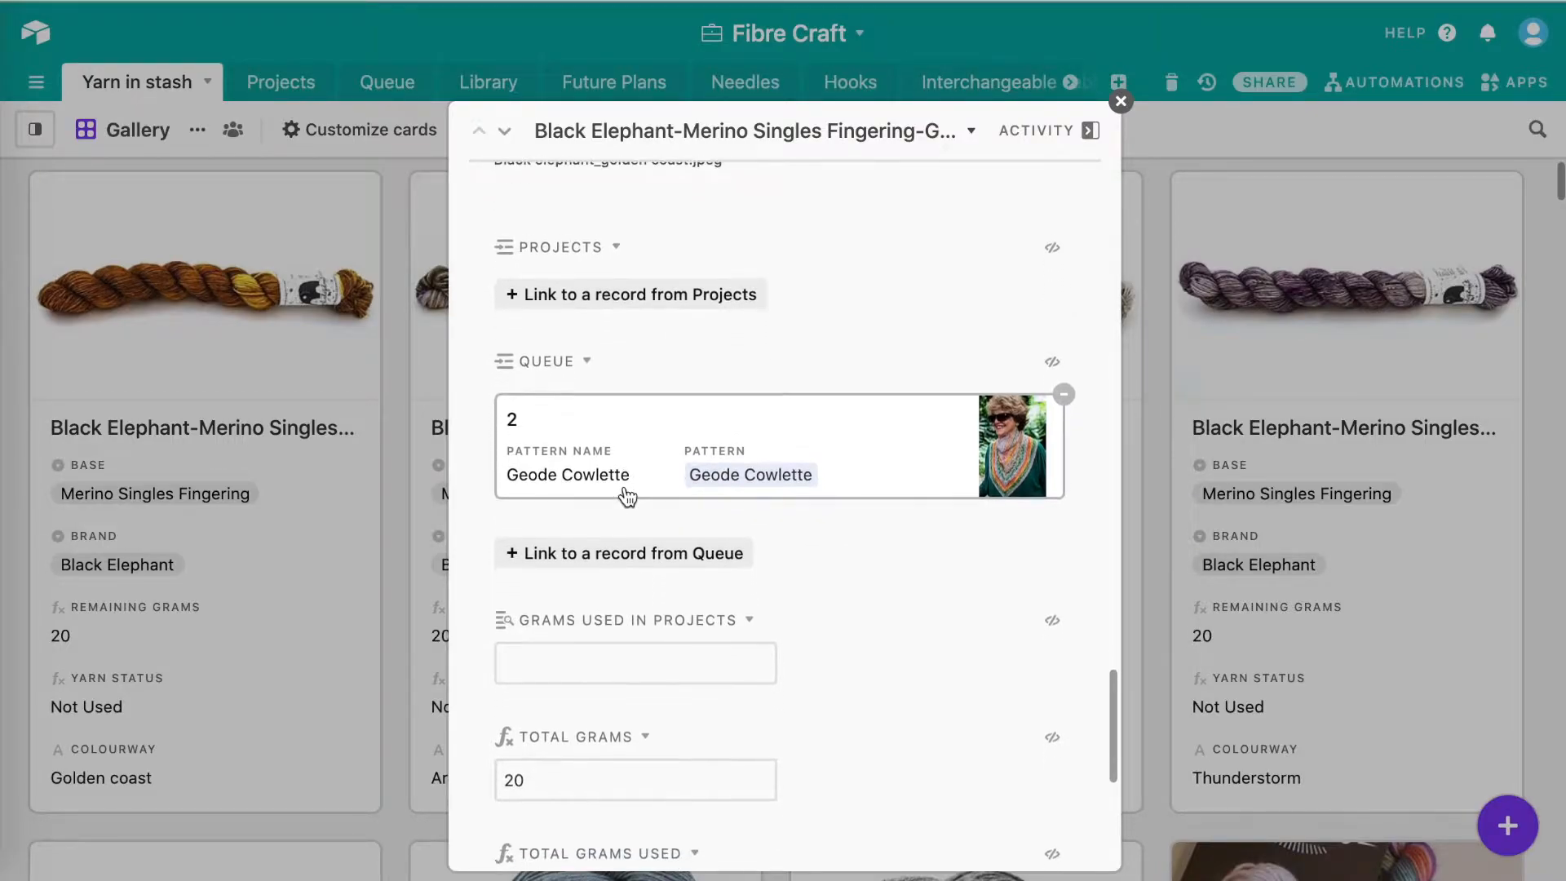
Step: Review the remaining hidden fields, from grams used in projects and total grams to project/yarn, trade/sell and spinning project
scroll(624, 494, "down", 2)
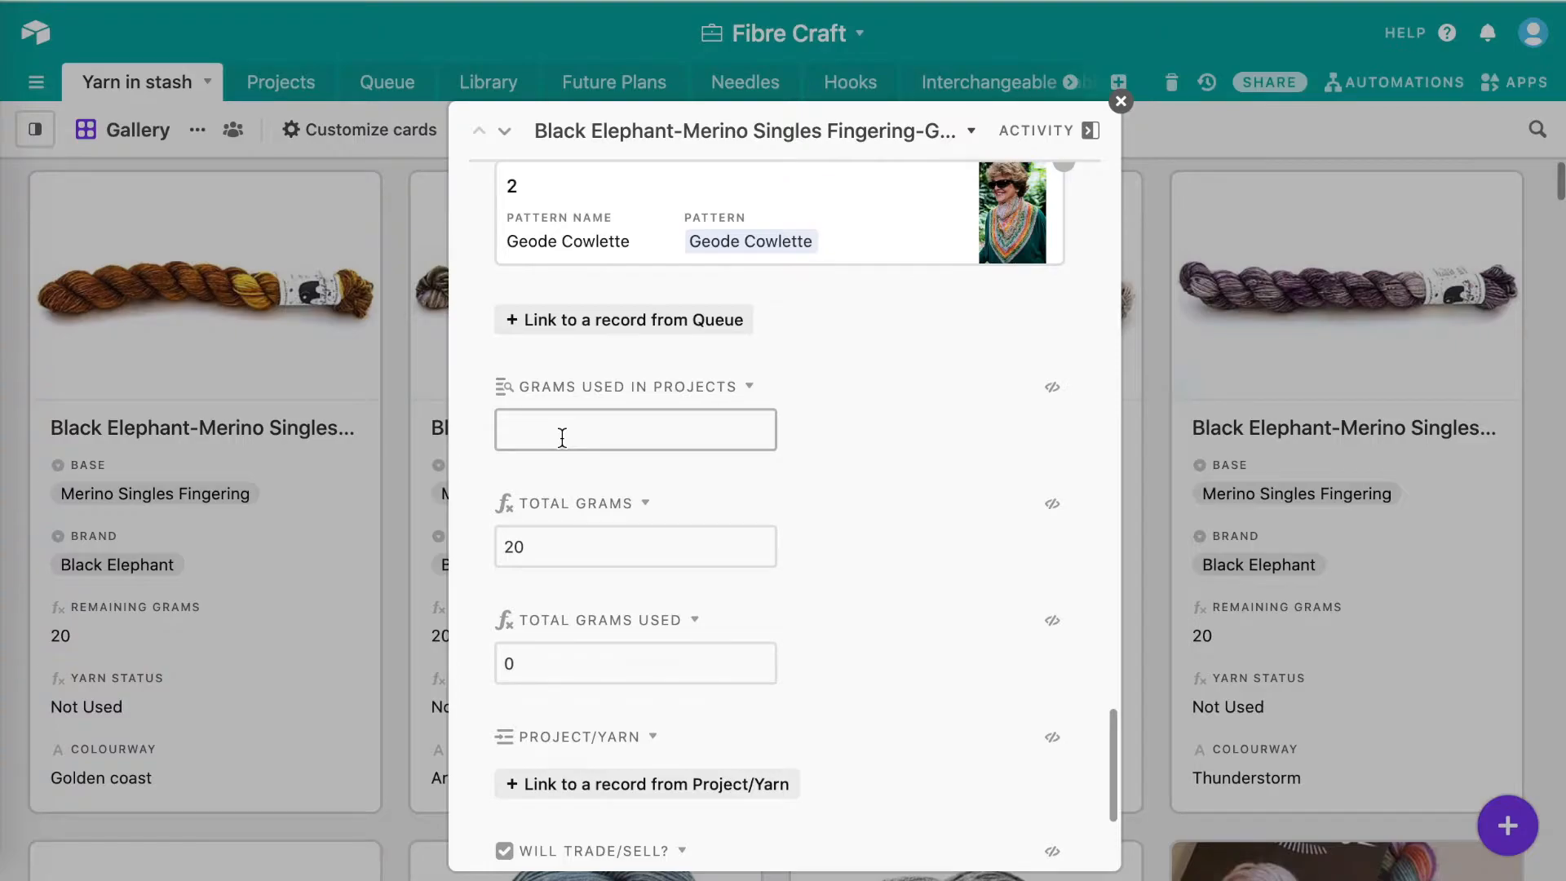
scroll(562, 438, "down", 1)
scroll(562, 438, "down", 1)
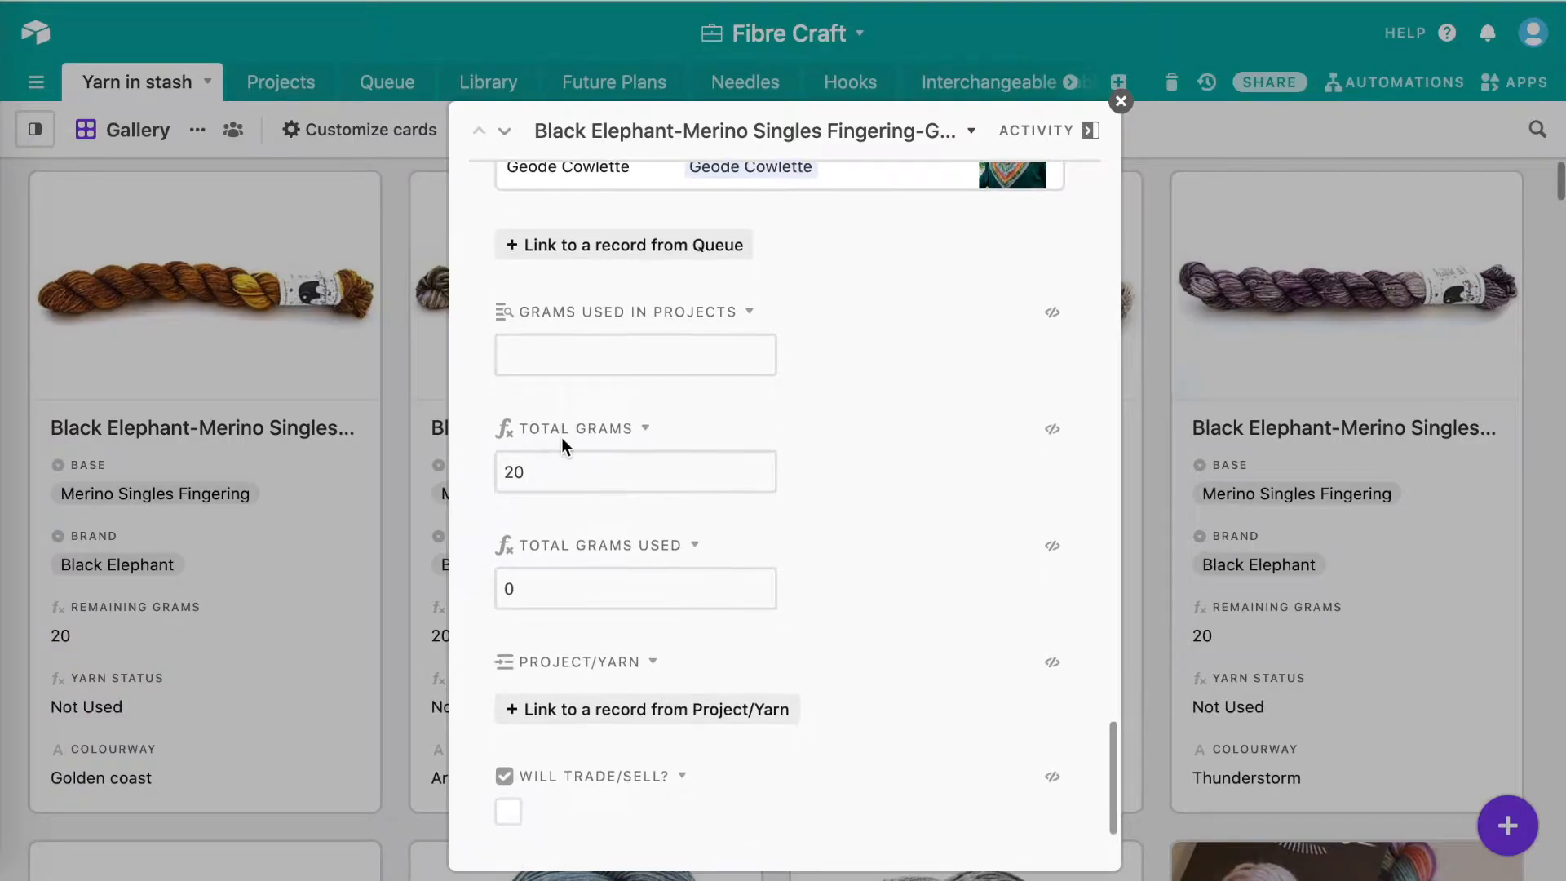
scroll(561, 437, "down", 1)
scroll(562, 438, "down", 2)
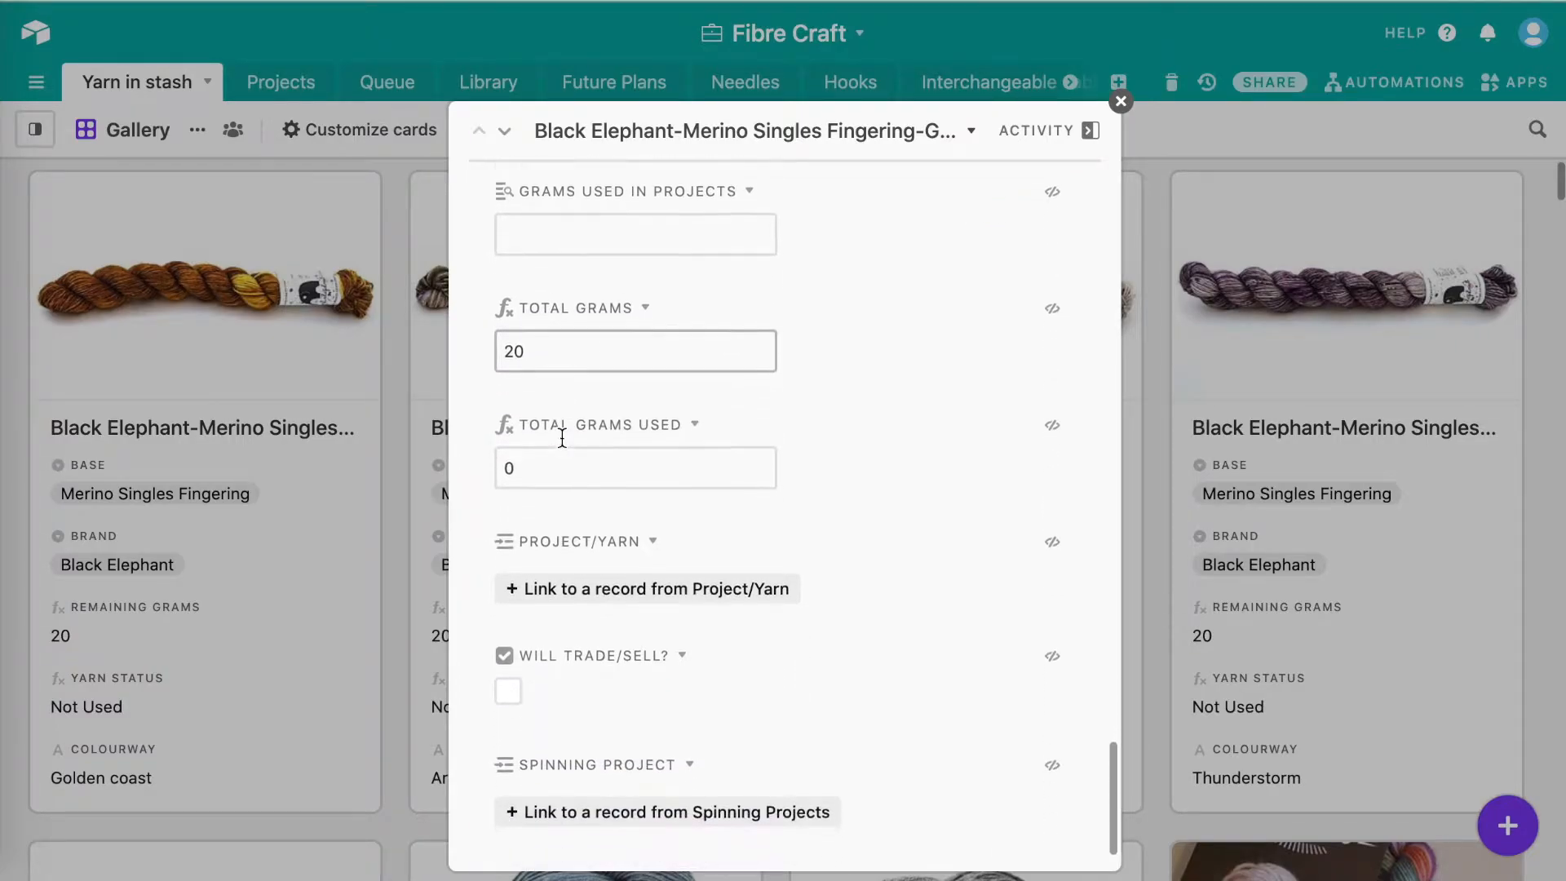
scroll(583, 343, "down", 1)
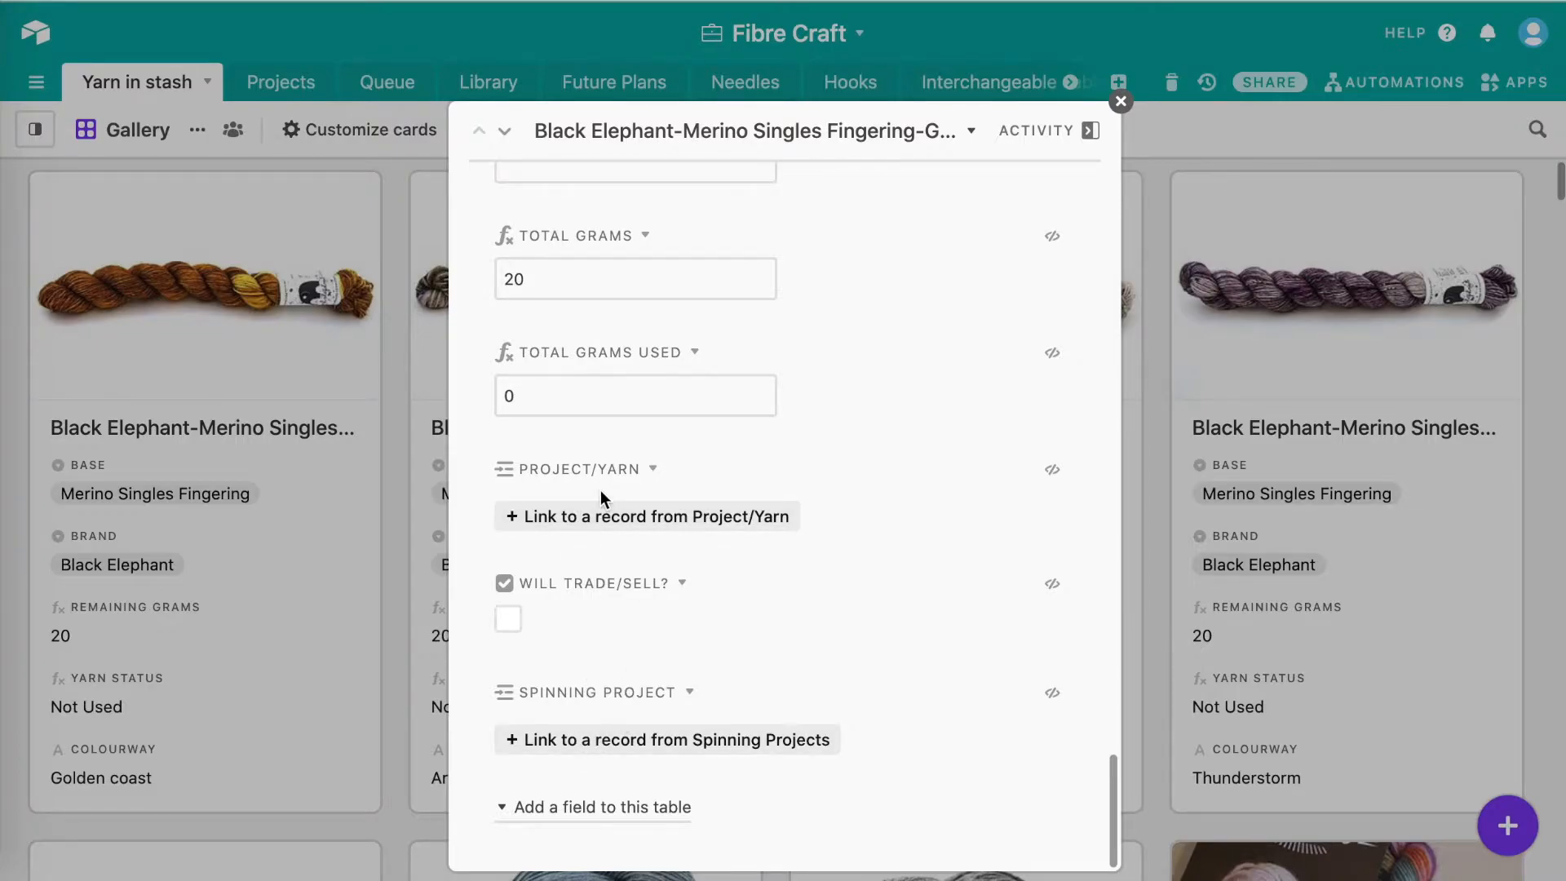
Step: Return to the start of the Golden coast record's fields and close the record
scroll(590, 712, "up", 5)
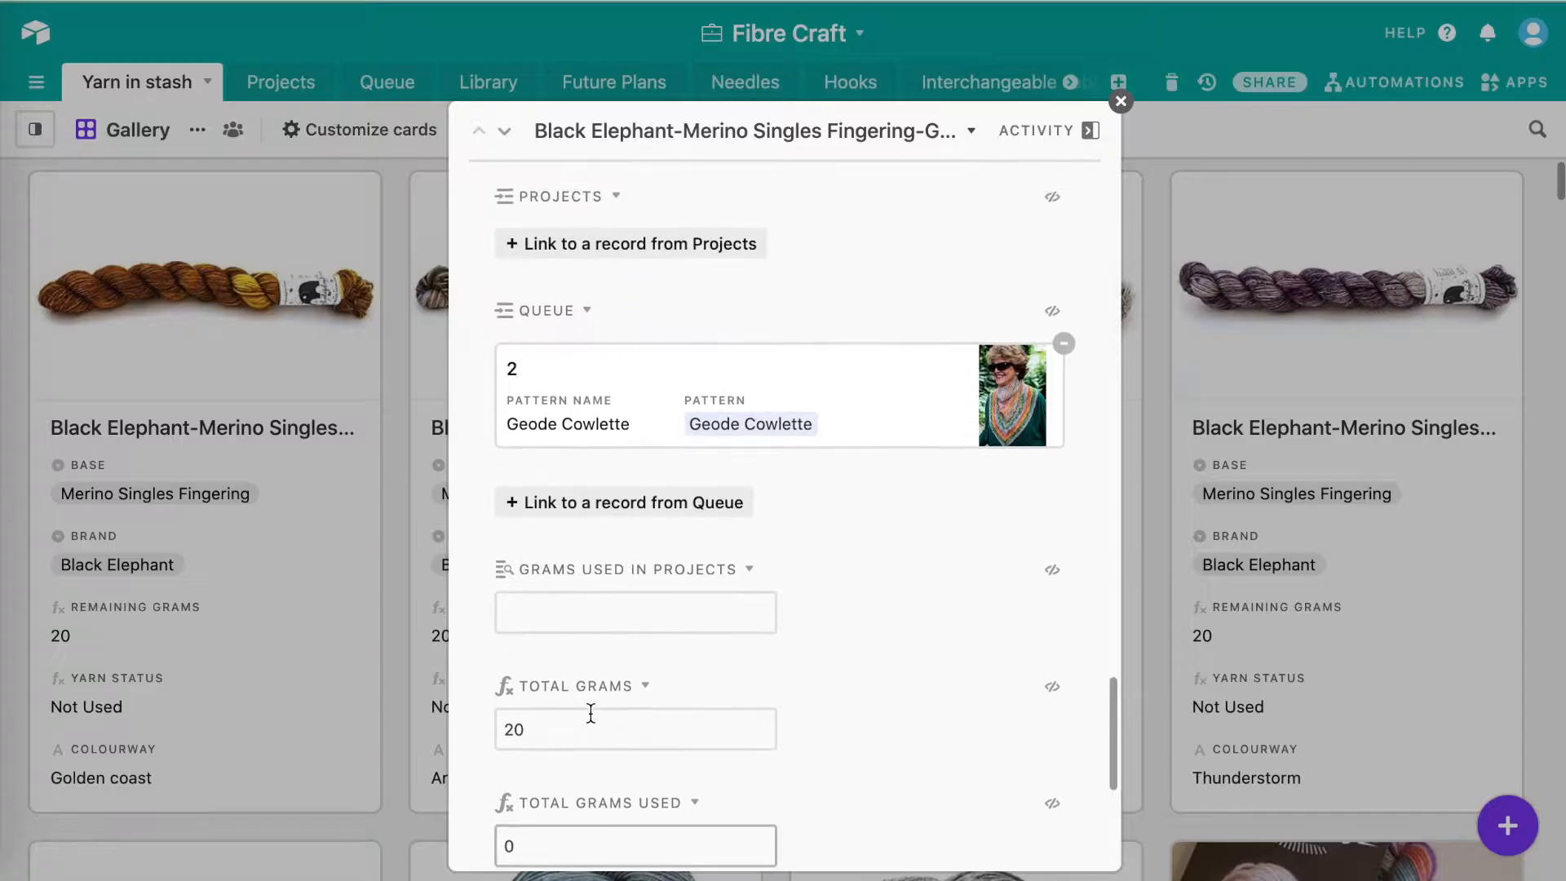
scroll(590, 713, "up", 10)
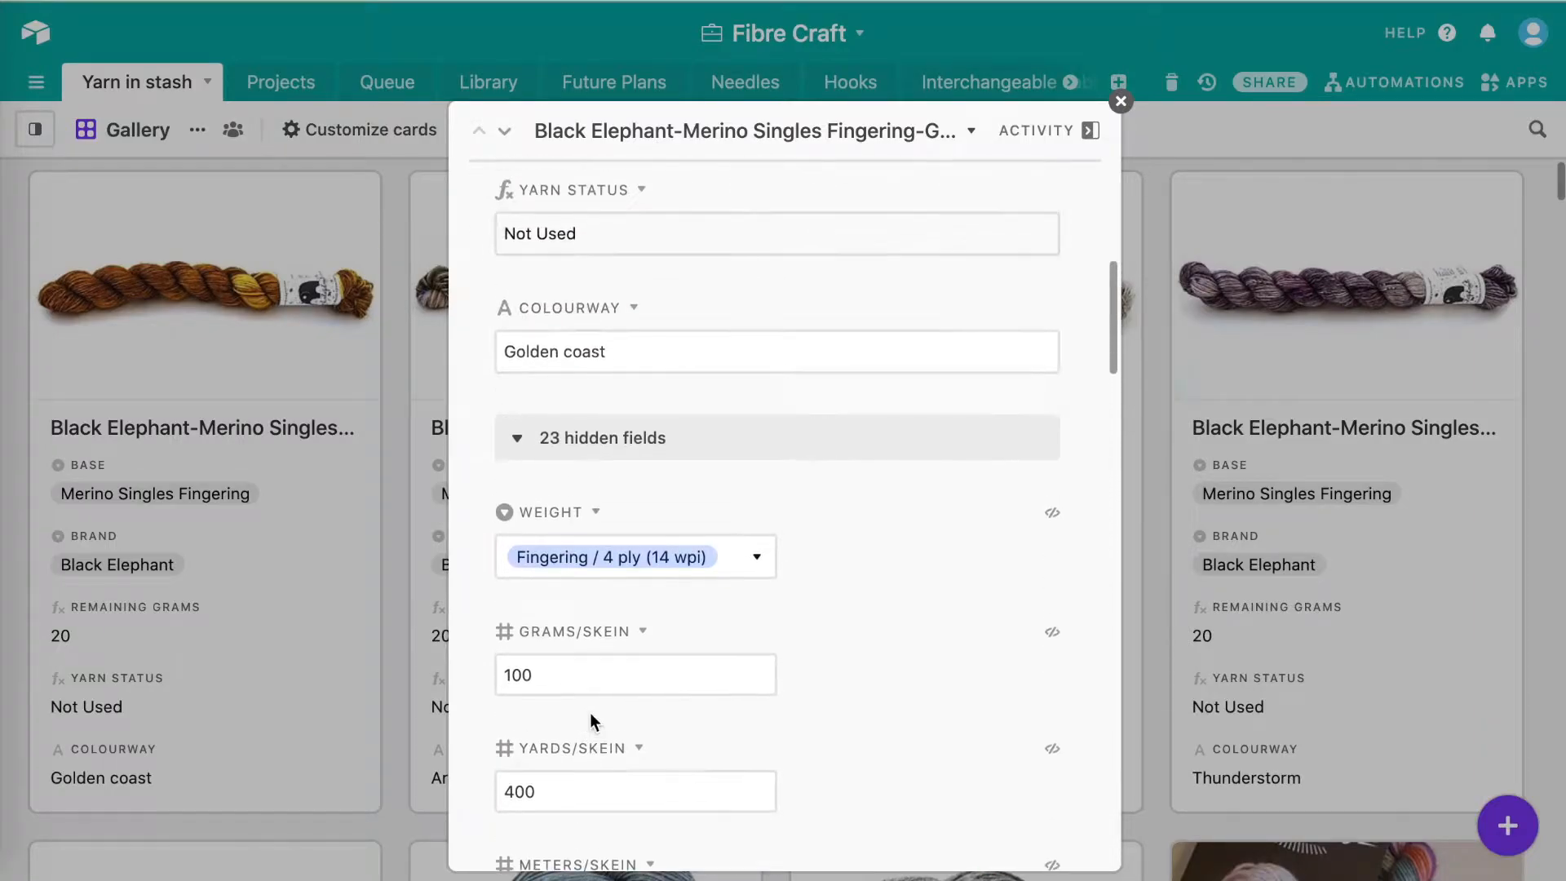
scroll(591, 716, "up", 3)
left_click(1121, 102)
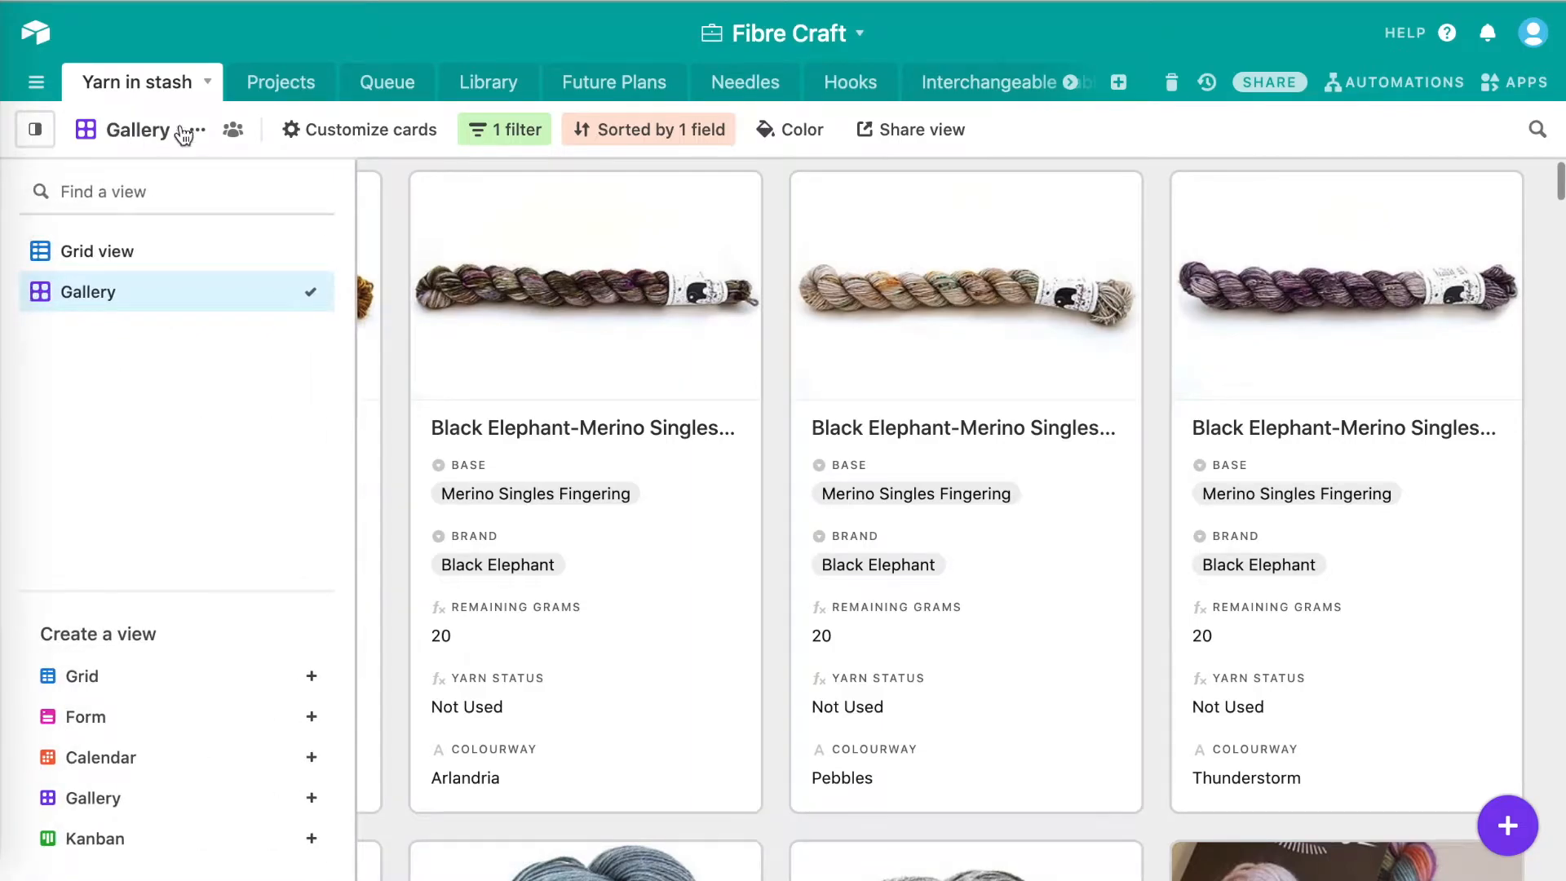
Step: Open the Projects table, look at its Grid view and return to the Kanban view
left_click(277, 96)
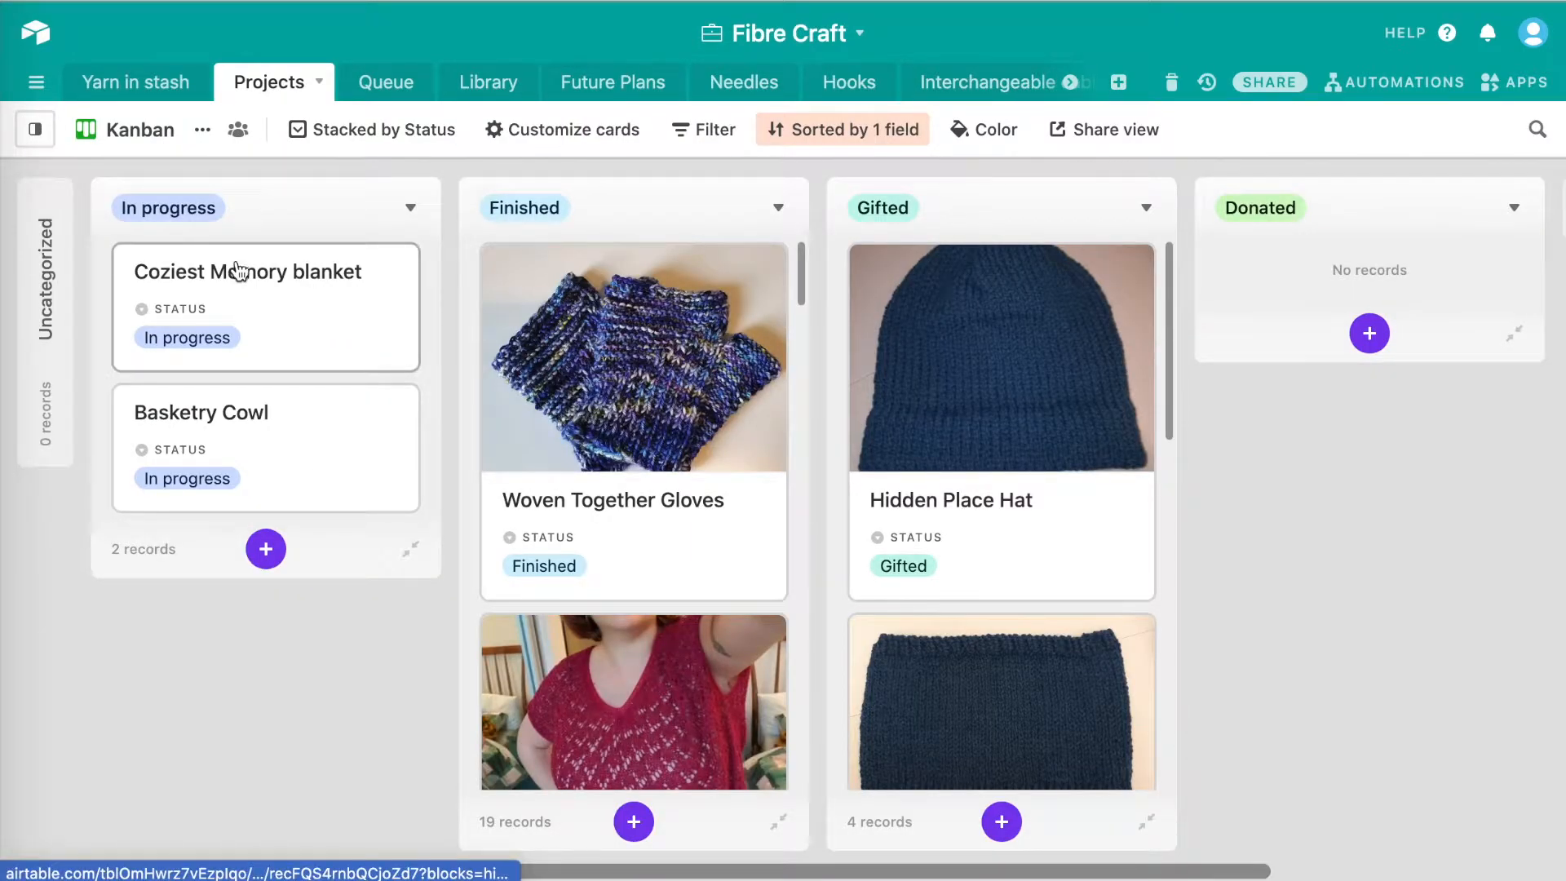
left_click(126, 130)
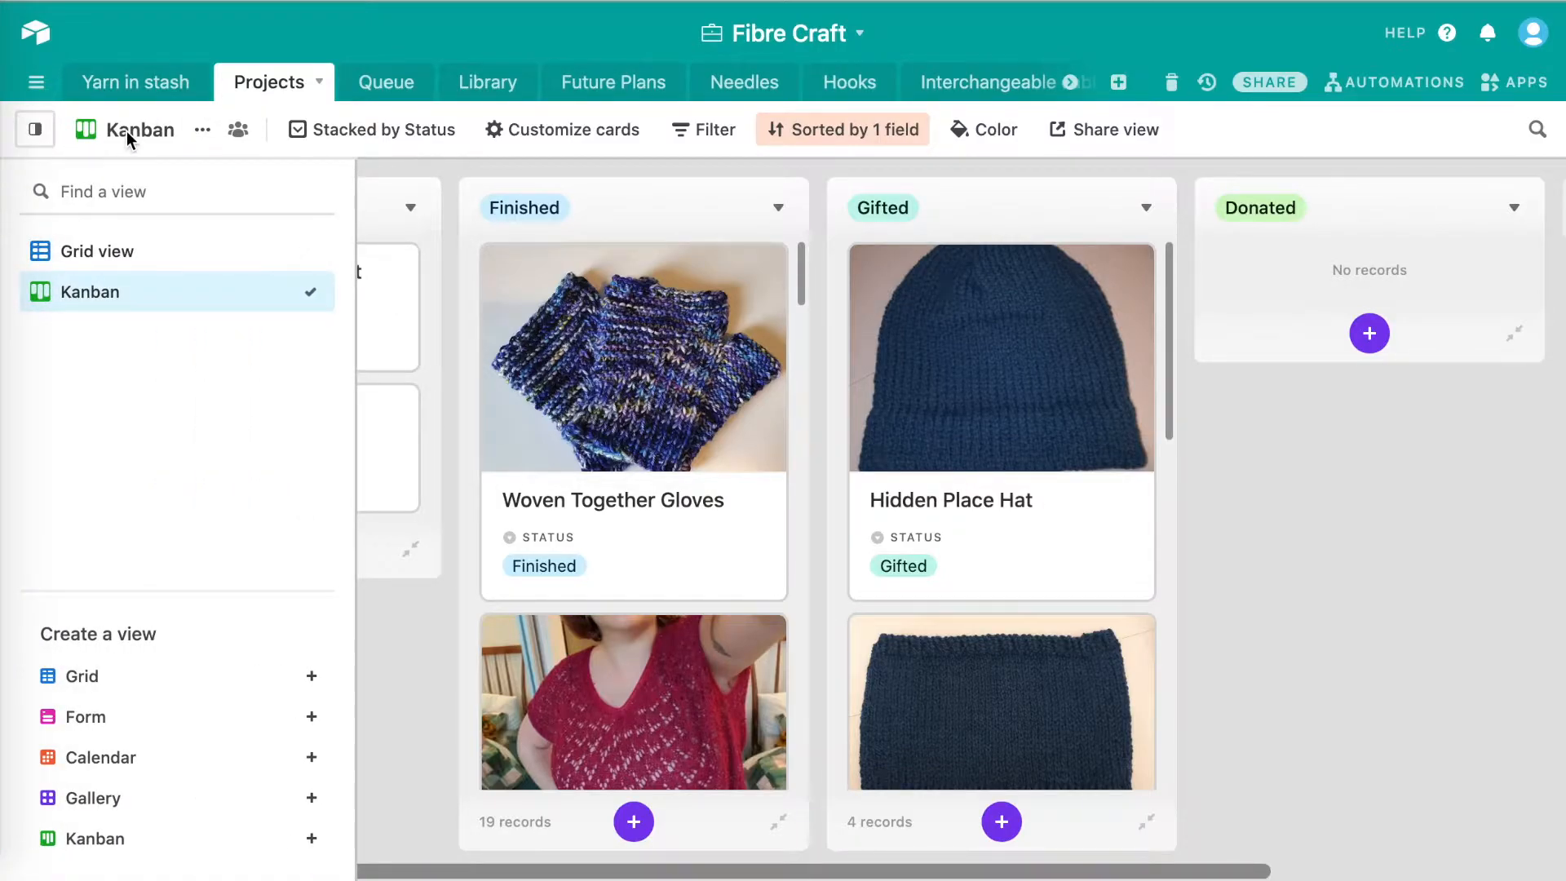
left_click(104, 266)
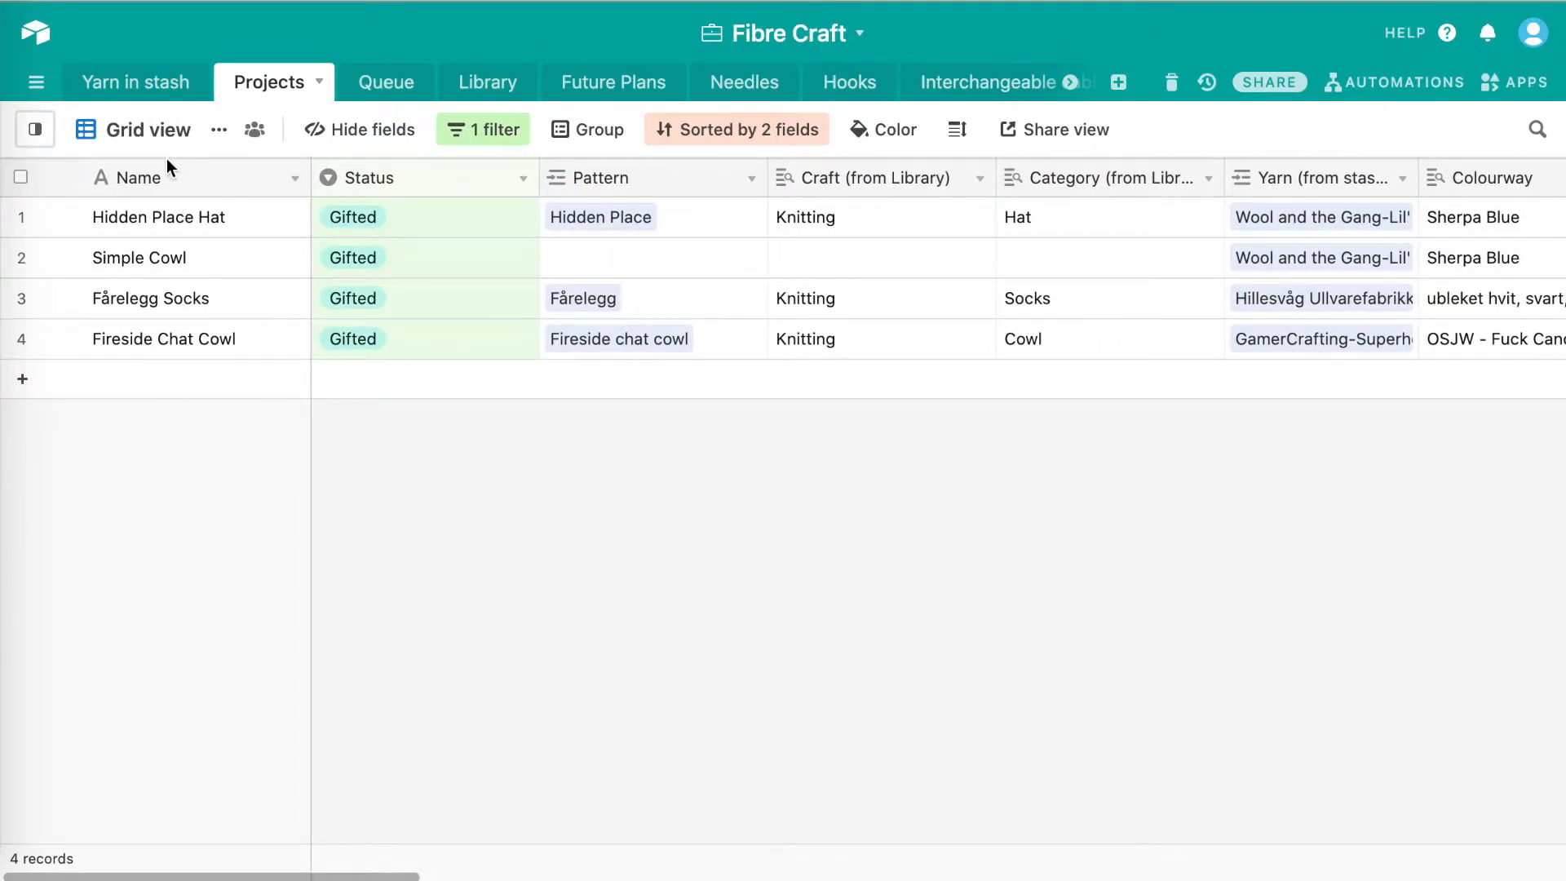
left_click(150, 133)
left_click(123, 294)
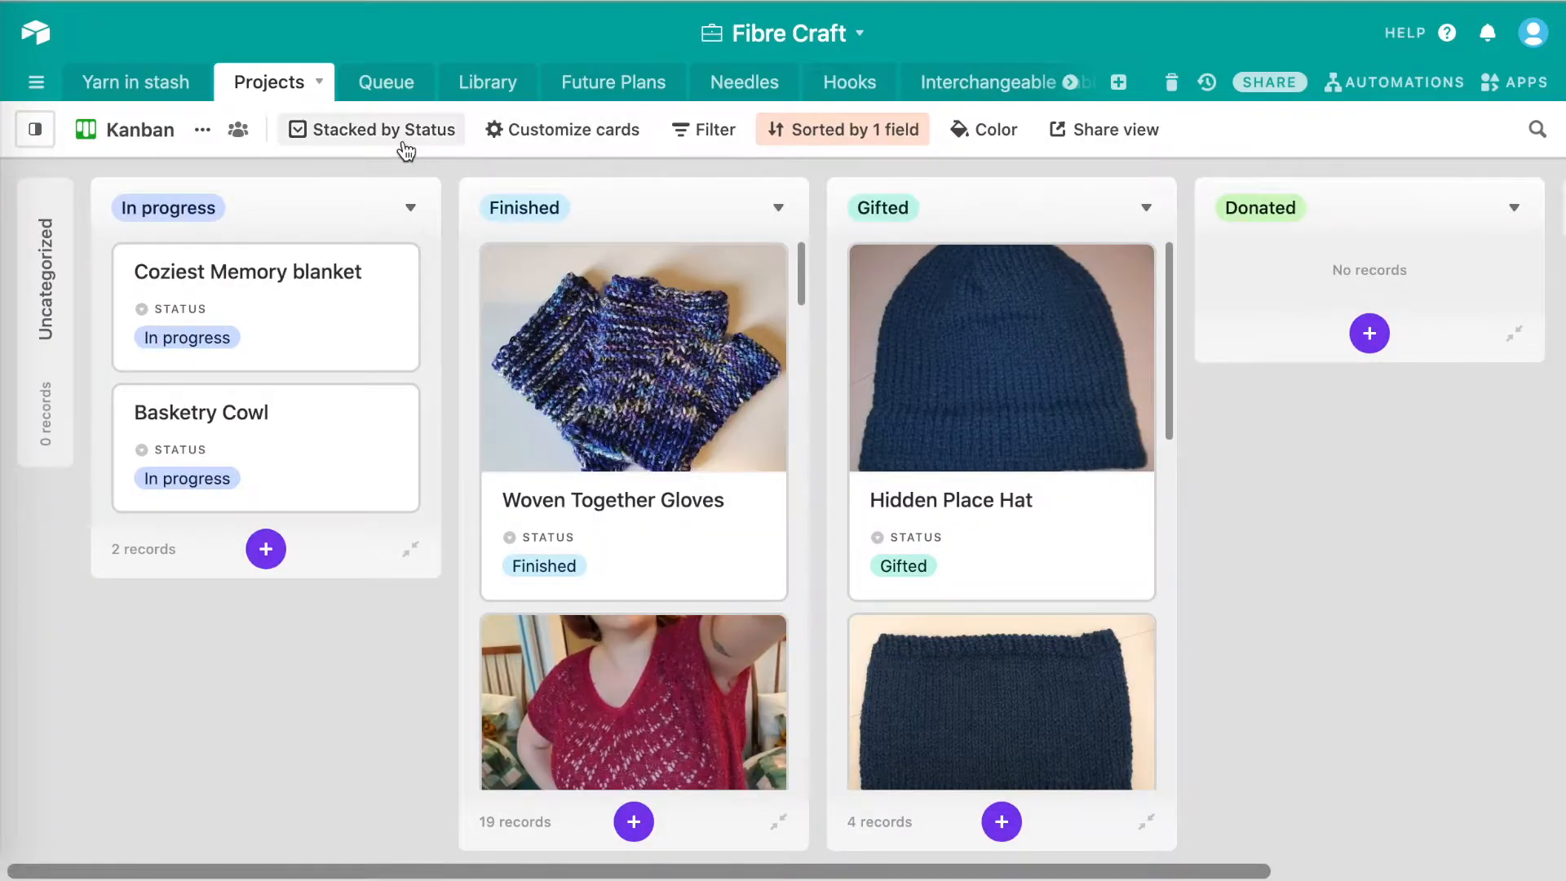
Step: Check the Kanban grouping field, keeping it on Status, and expand and collapse the Uncategorized stack
left_click(371, 140)
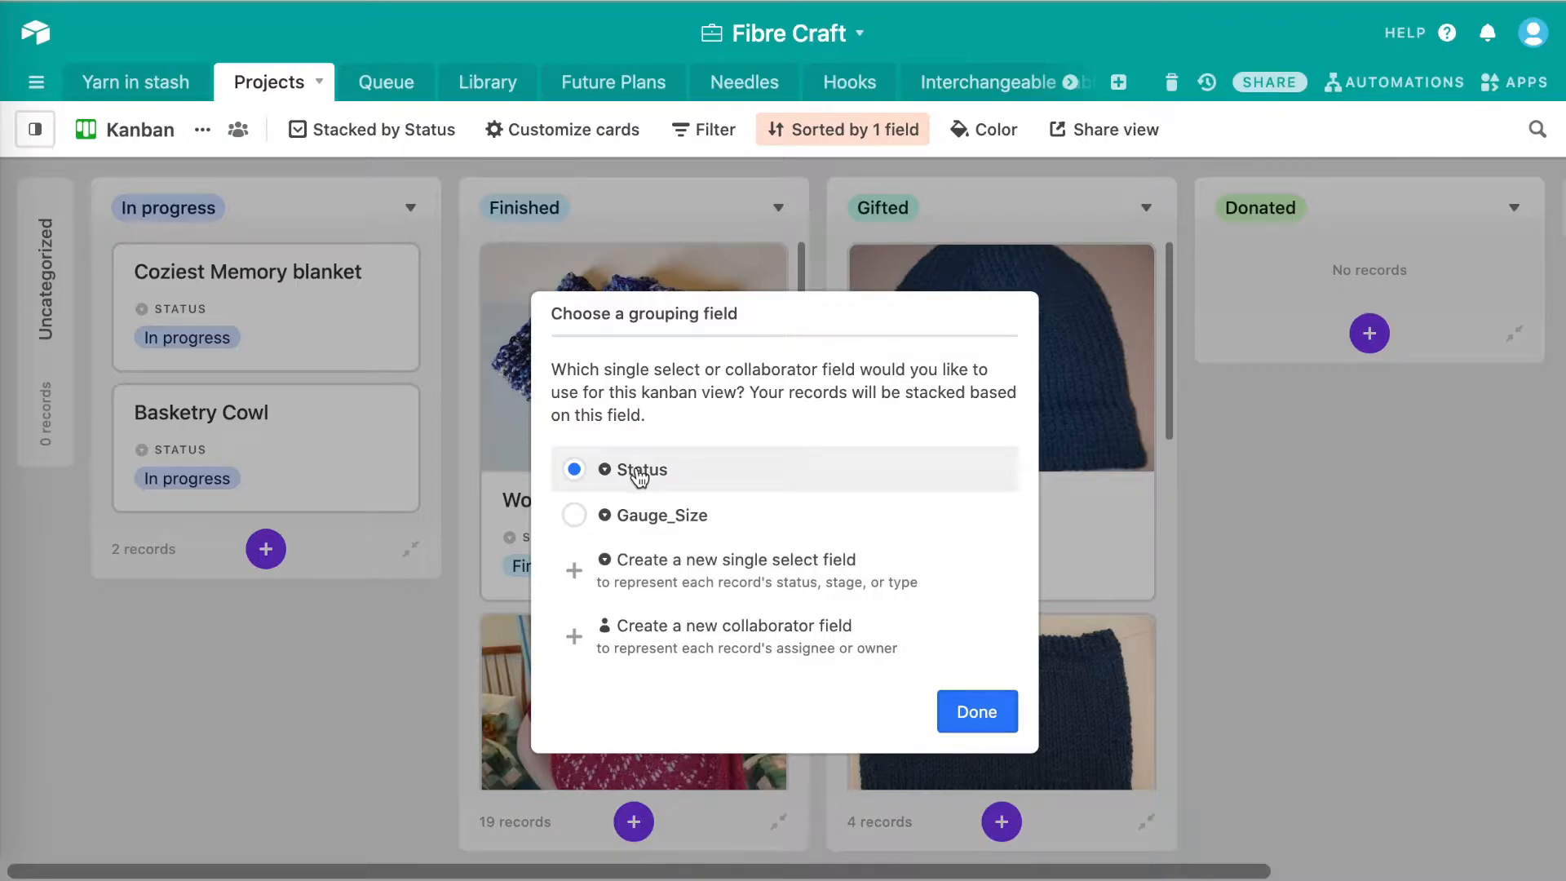
left_click(977, 713)
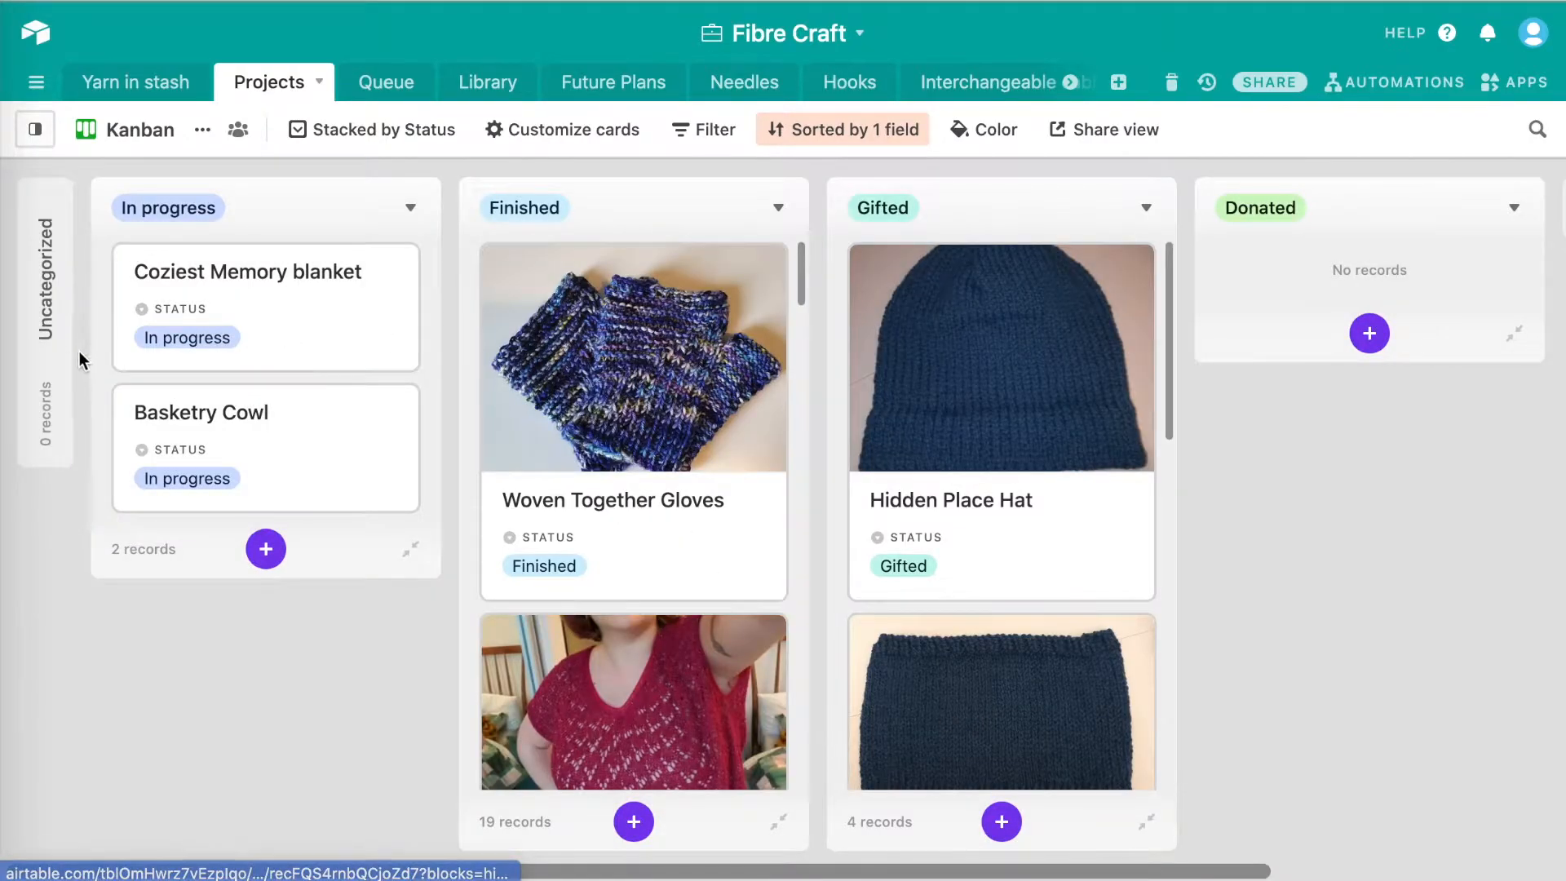
left_click(33, 289)
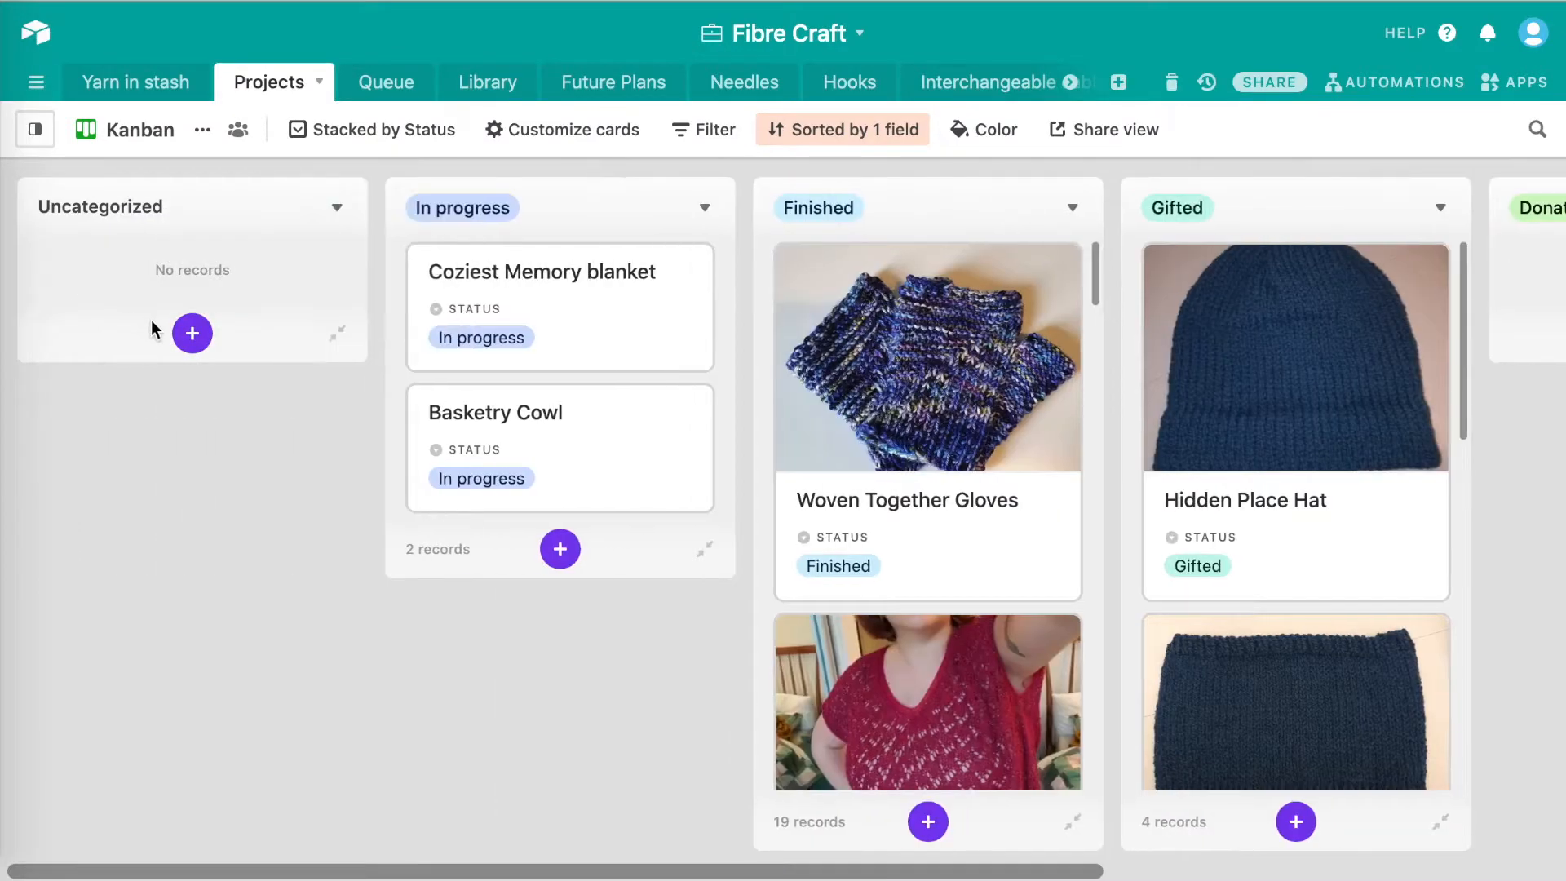
left_click(335, 334)
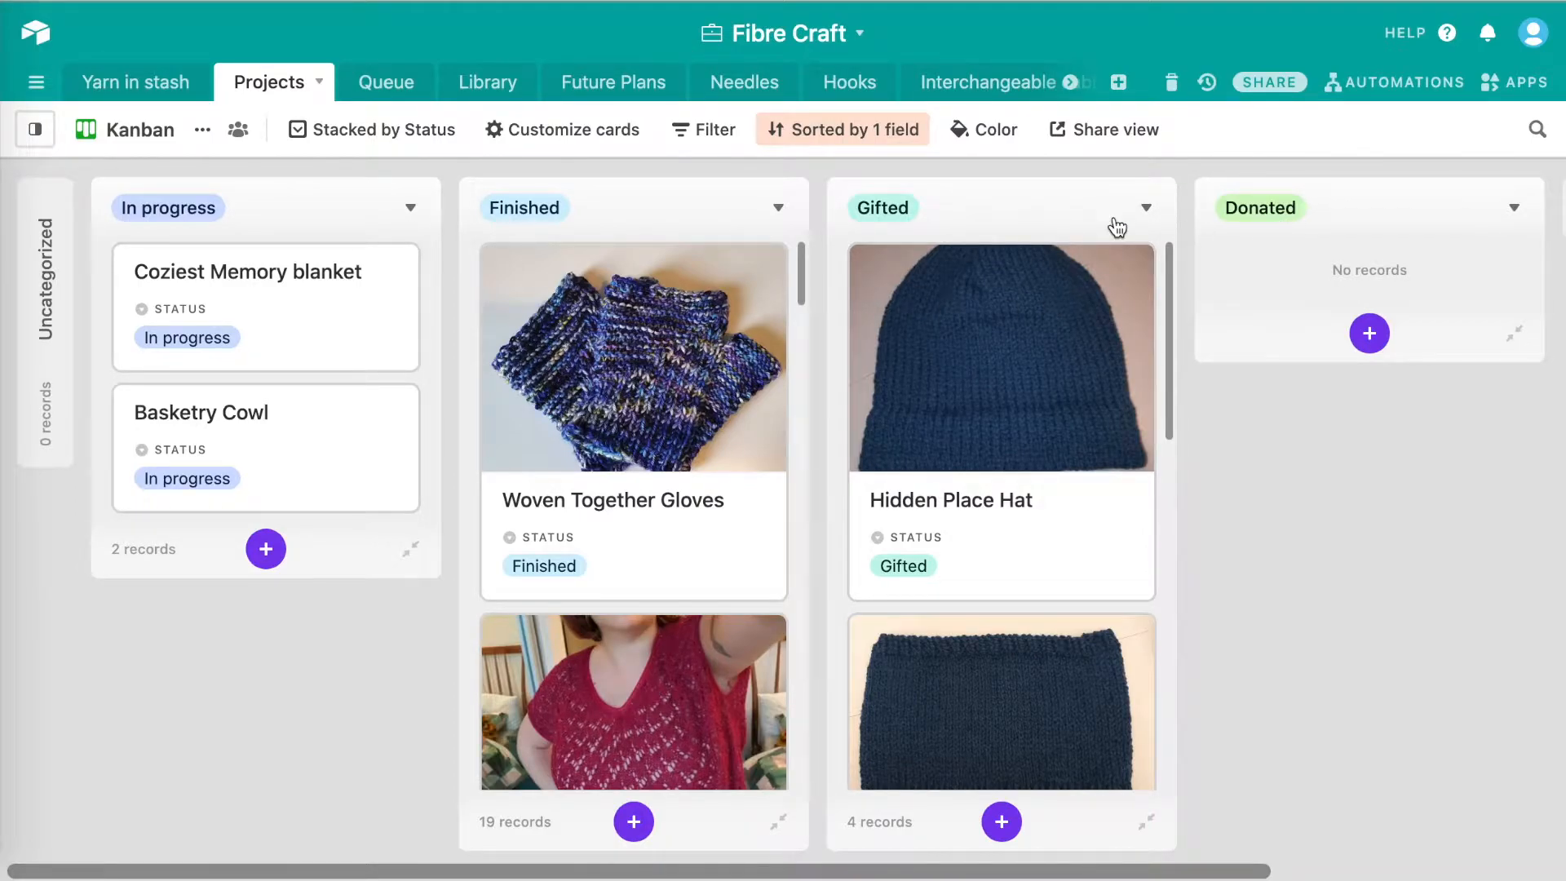
Step: Open the Queue table in Gallery view and examine the pattern, designer, yarn and colourway on the numbered project cards
left_click(396, 88)
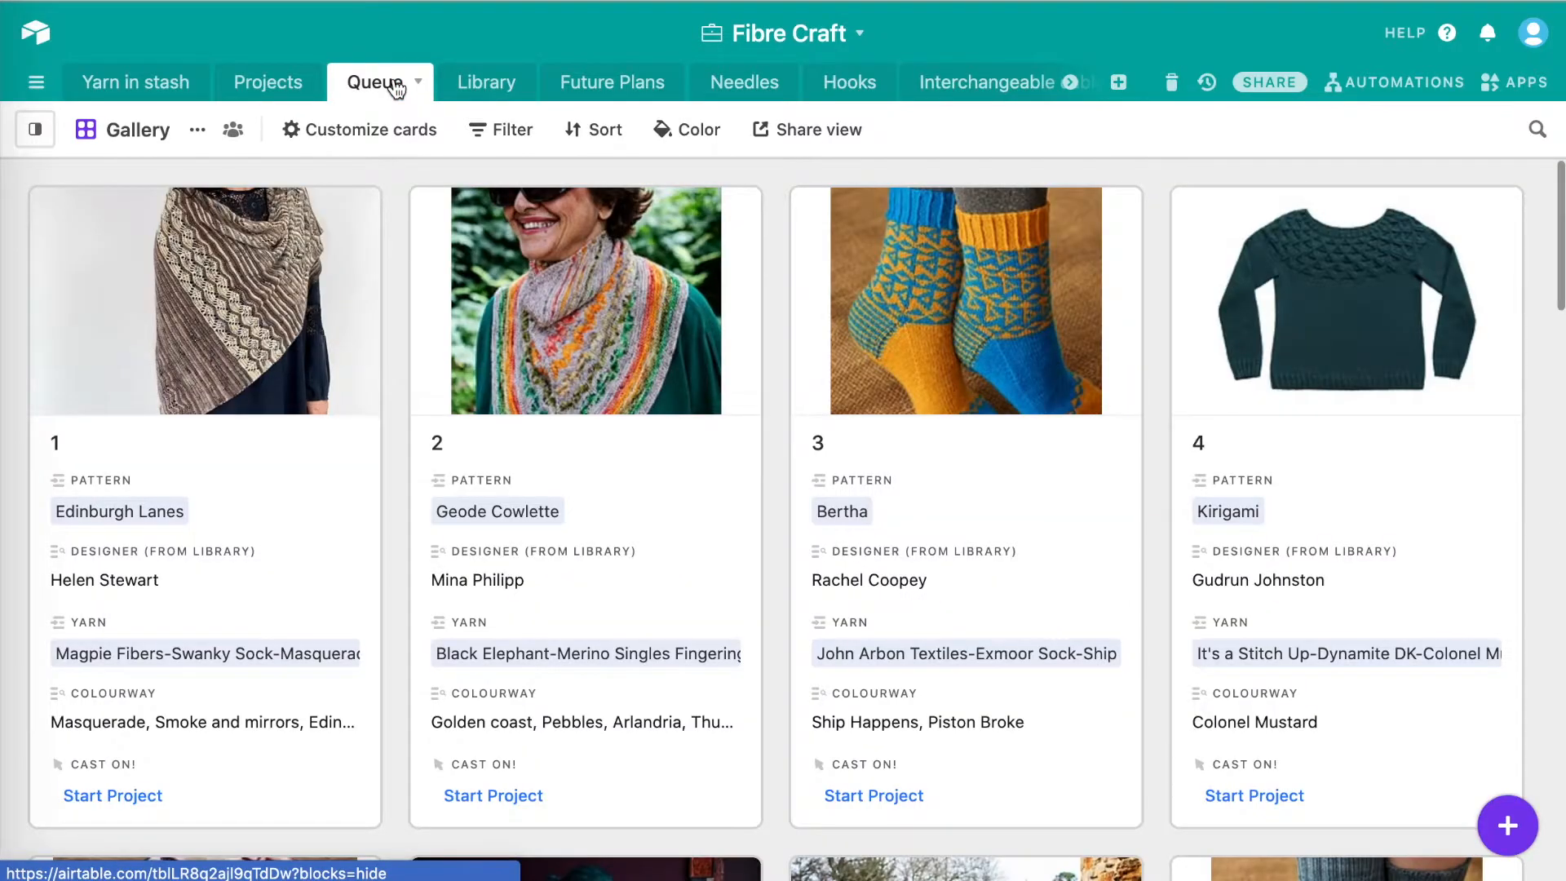
left_click(137, 131)
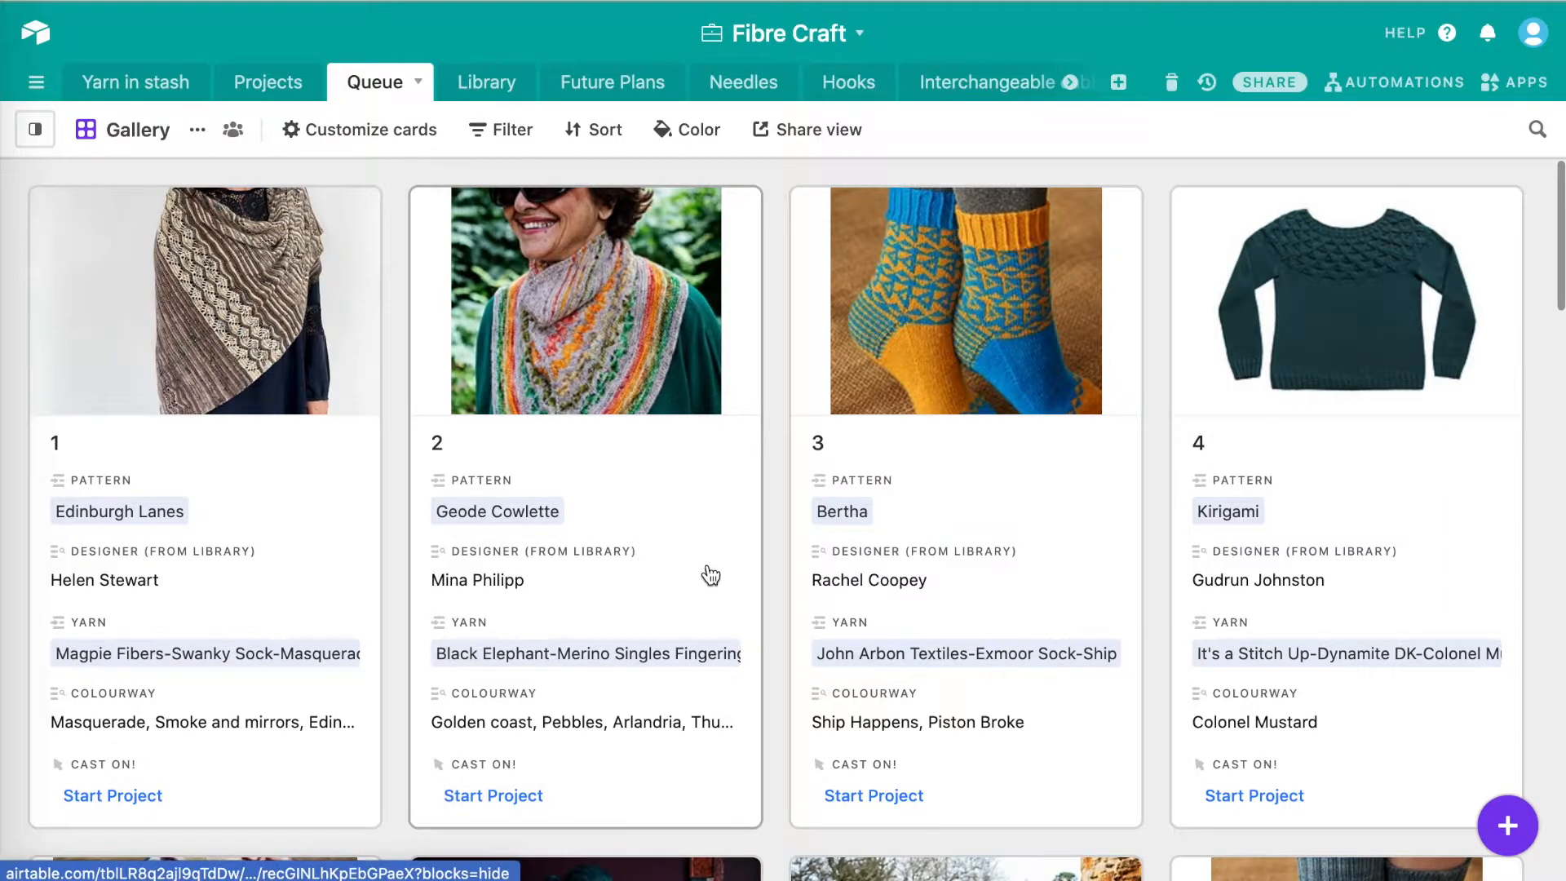
scroll(710, 575, "down", 6)
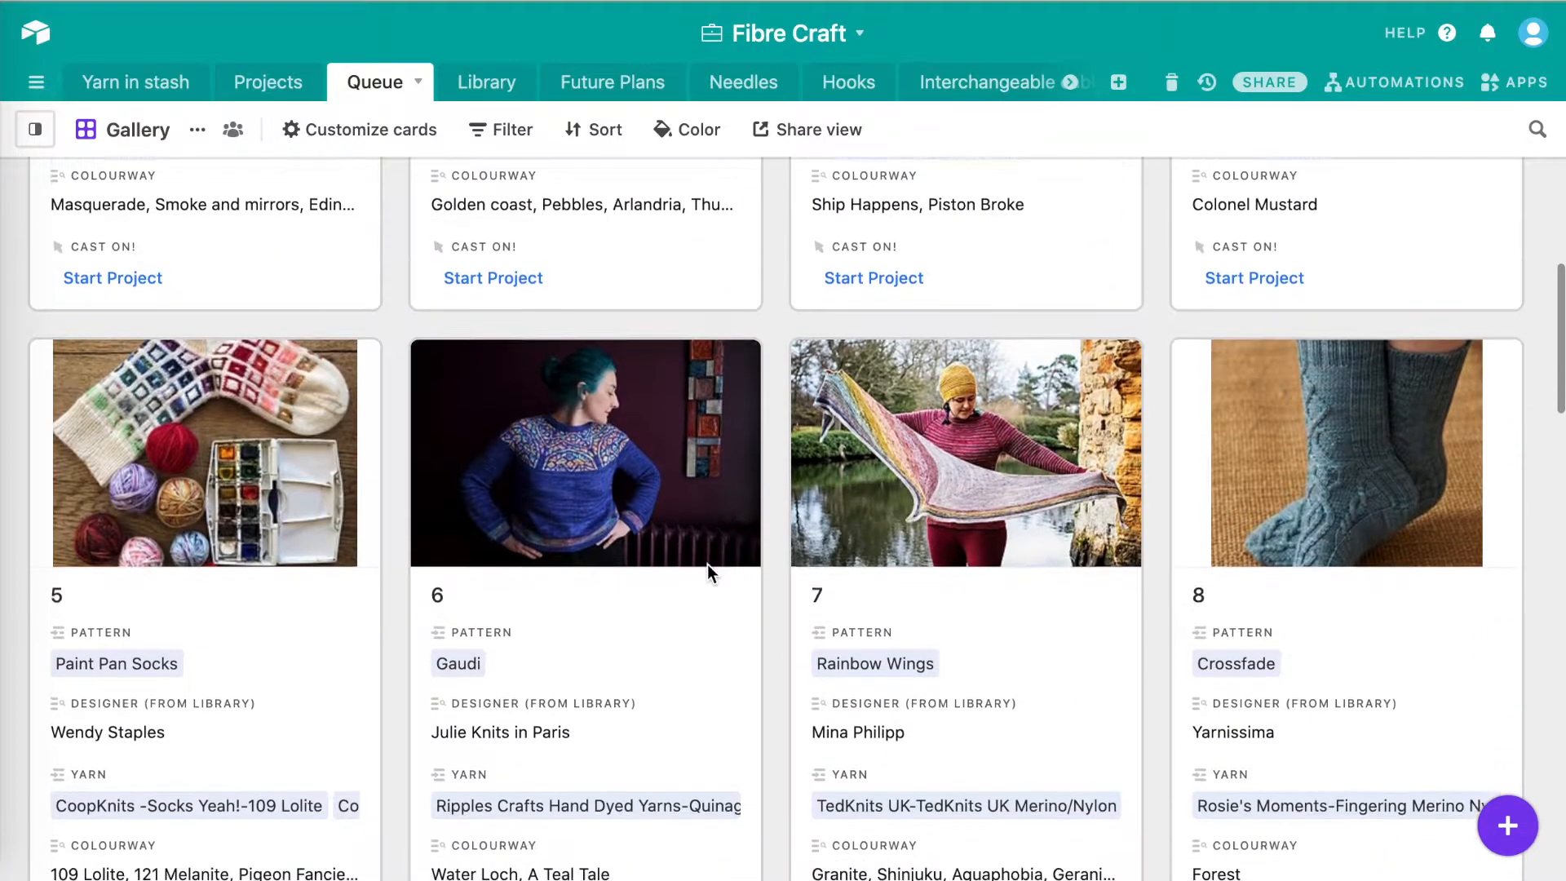
scroll(707, 565, "down", 3)
scroll(707, 564, "up", 10)
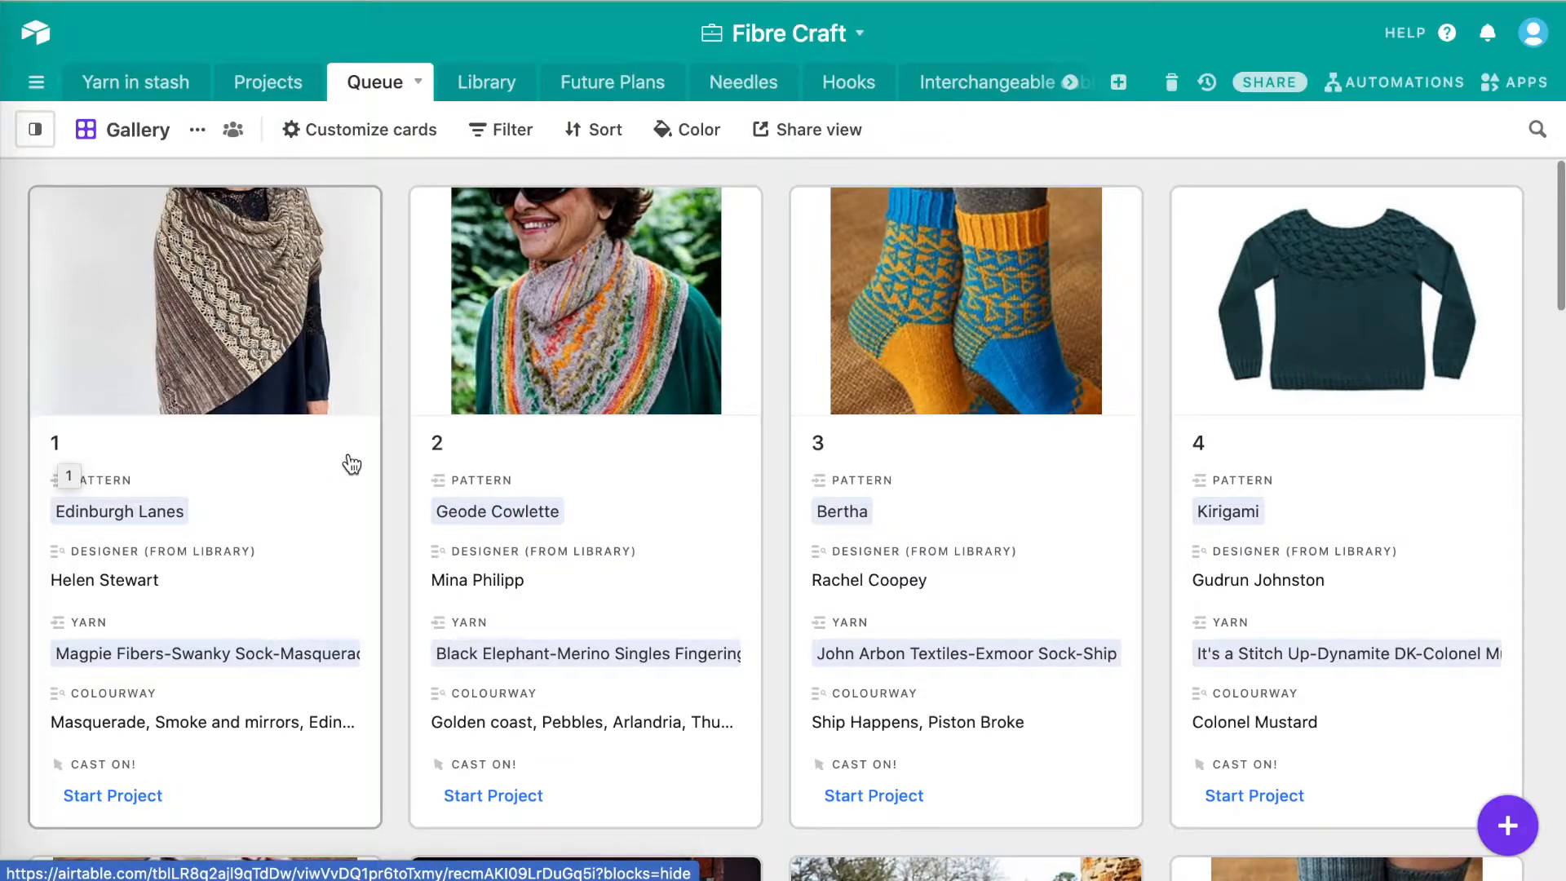
scroll(351, 463, "down", 2)
scroll(514, 437, "down", 2)
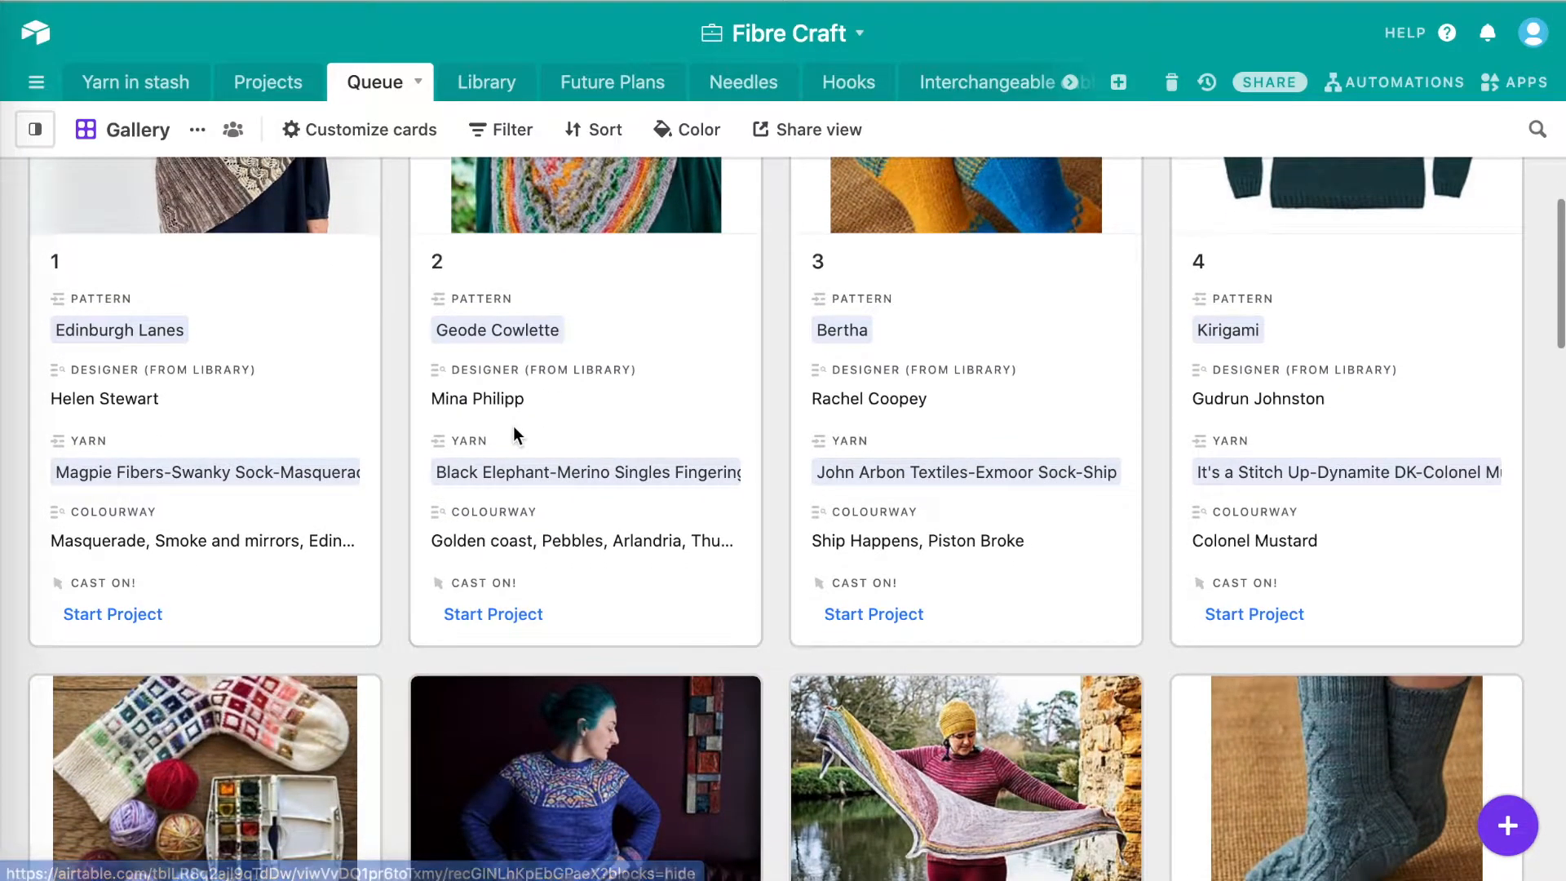
scroll(597, 313, "down", 15)
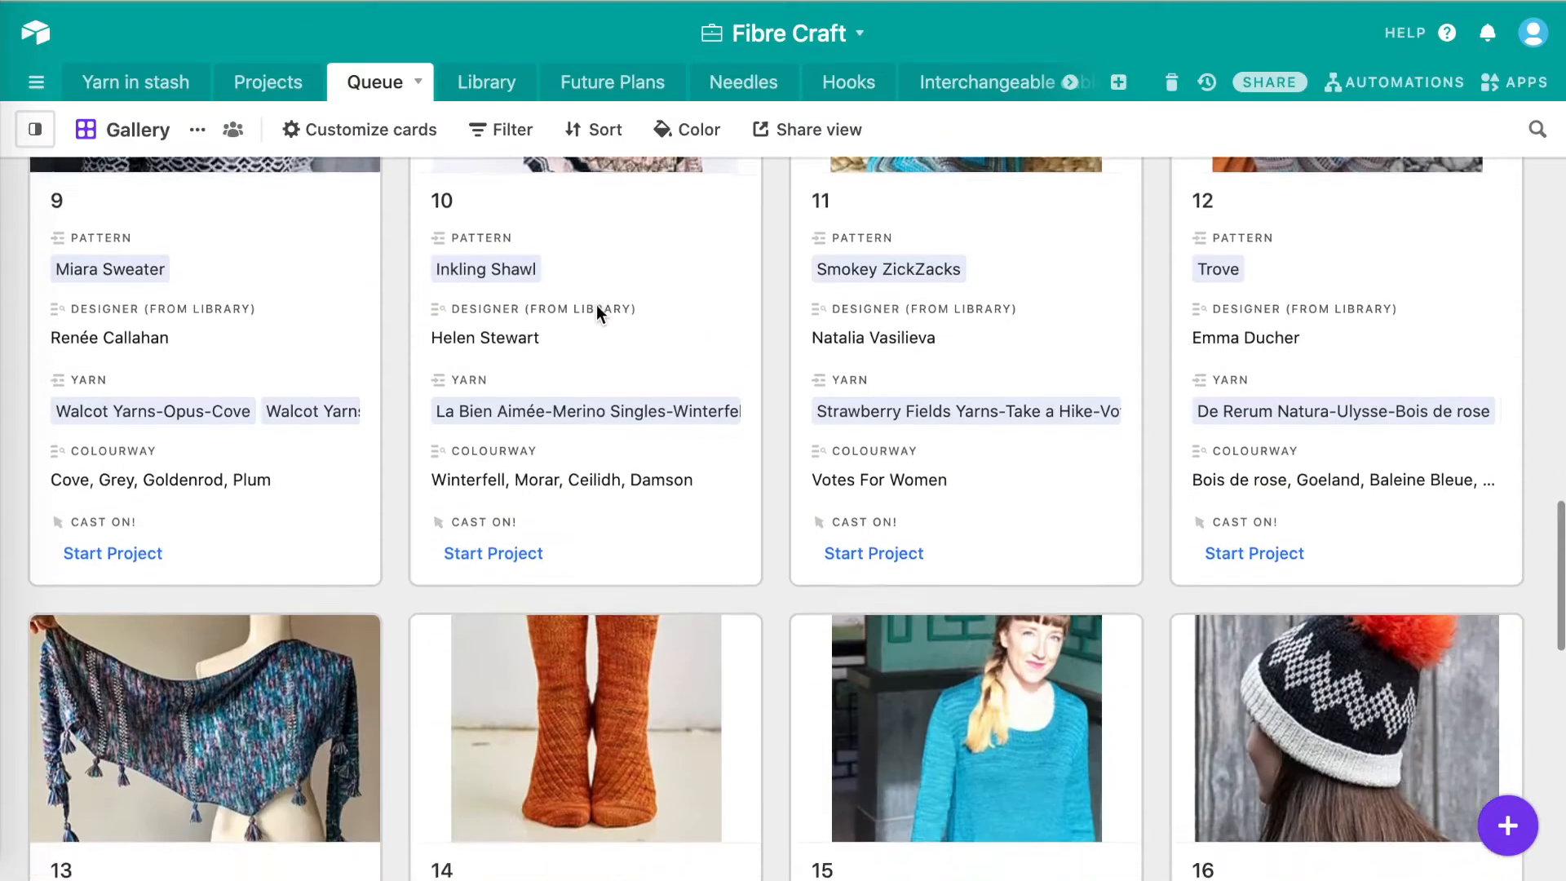
Step: Look through the remaining project cards in the Queue gallery and return to the first ones
scroll(596, 306, "down", 10)
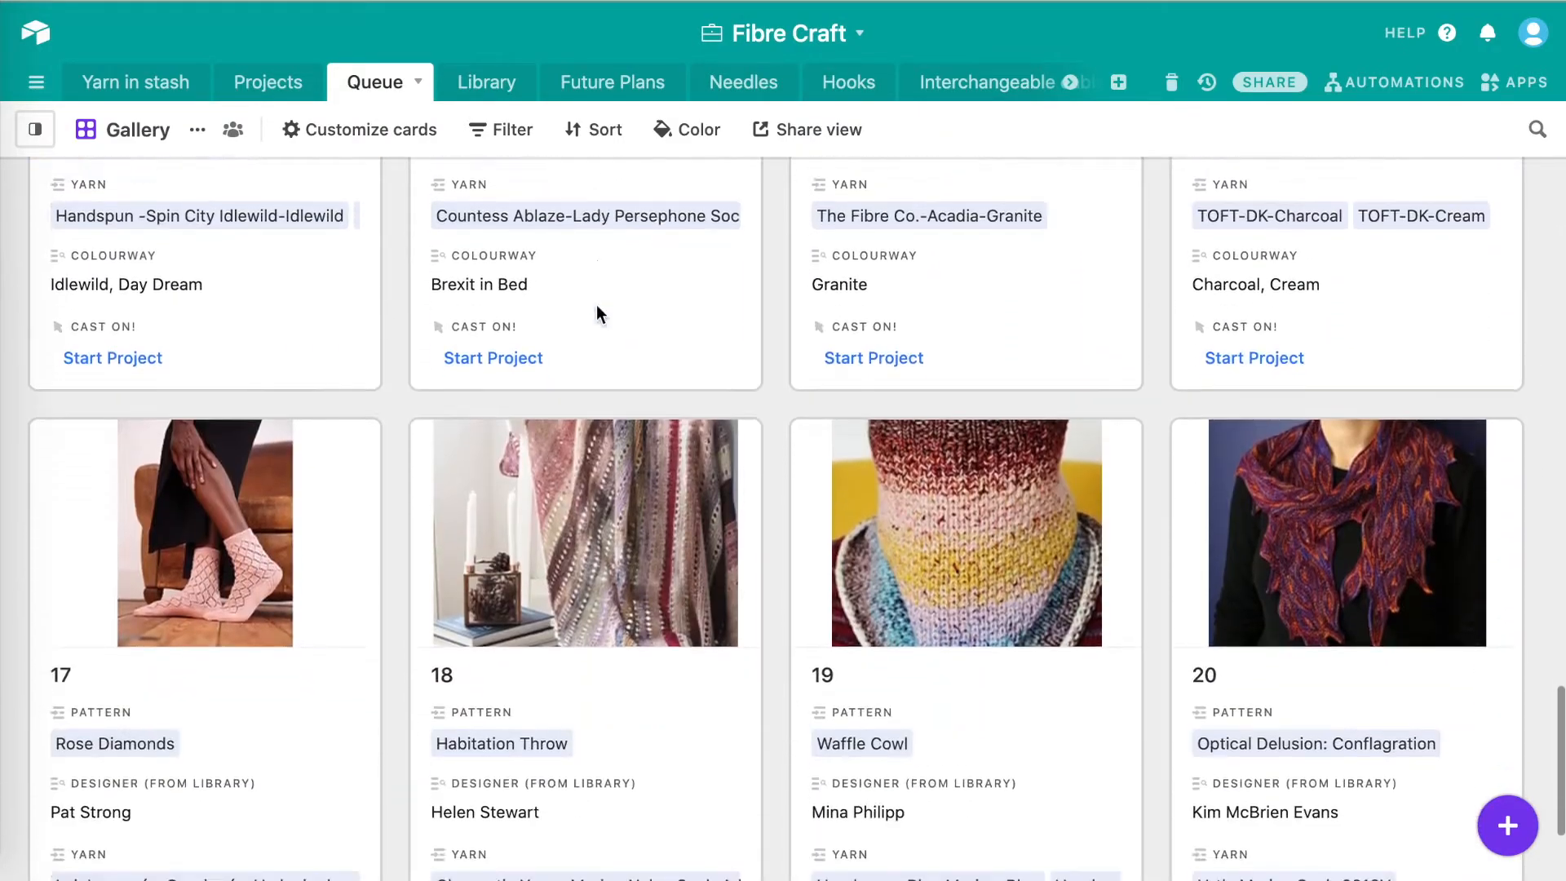
scroll(596, 307, "down", 3)
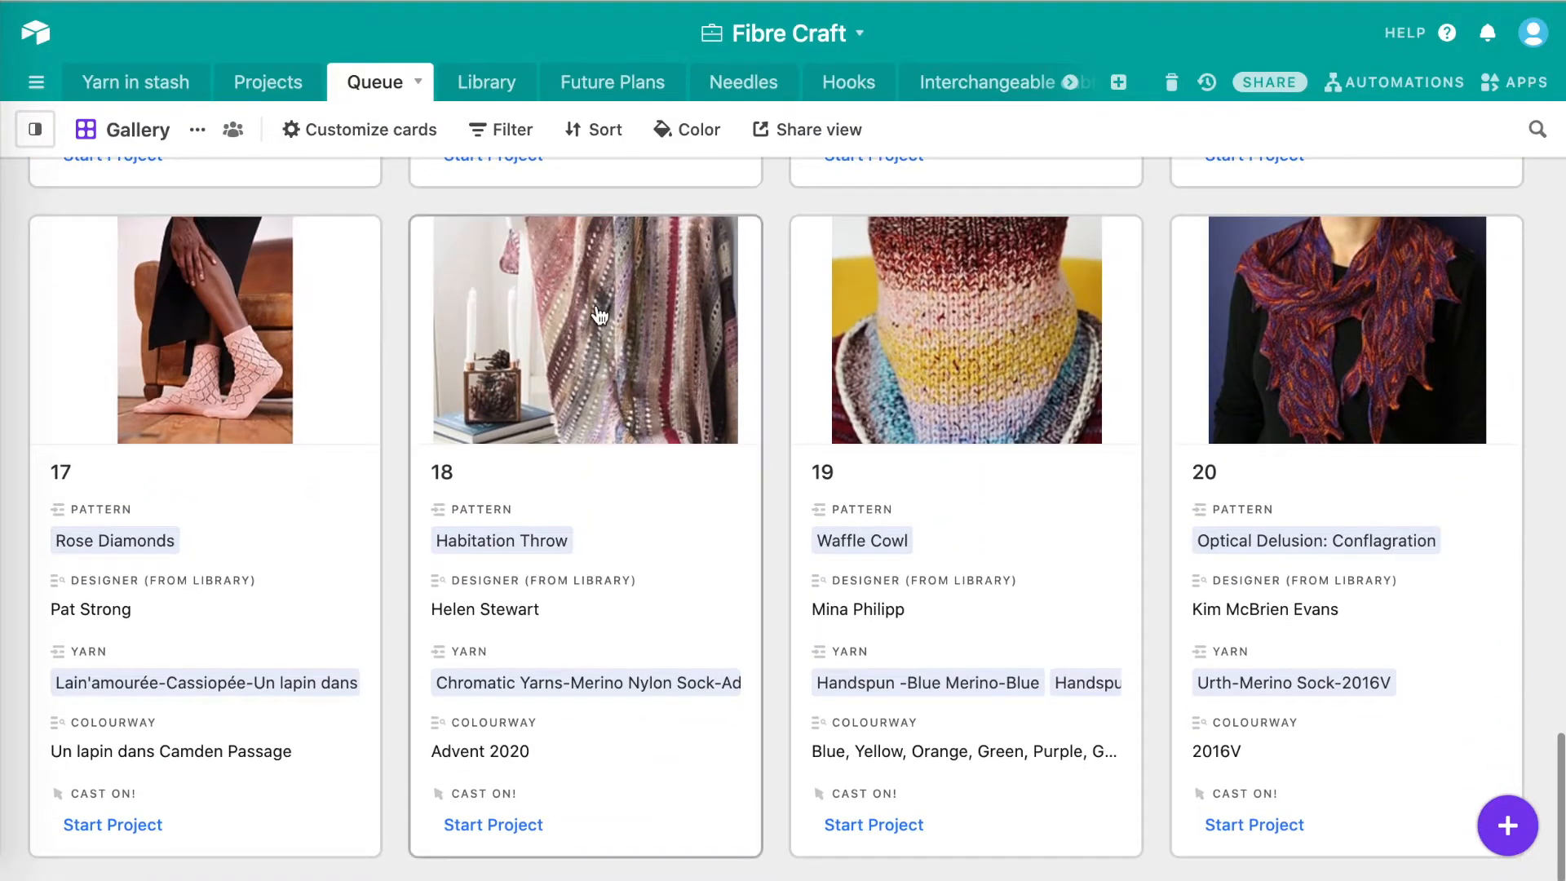
scroll(631, 540, "up", 5)
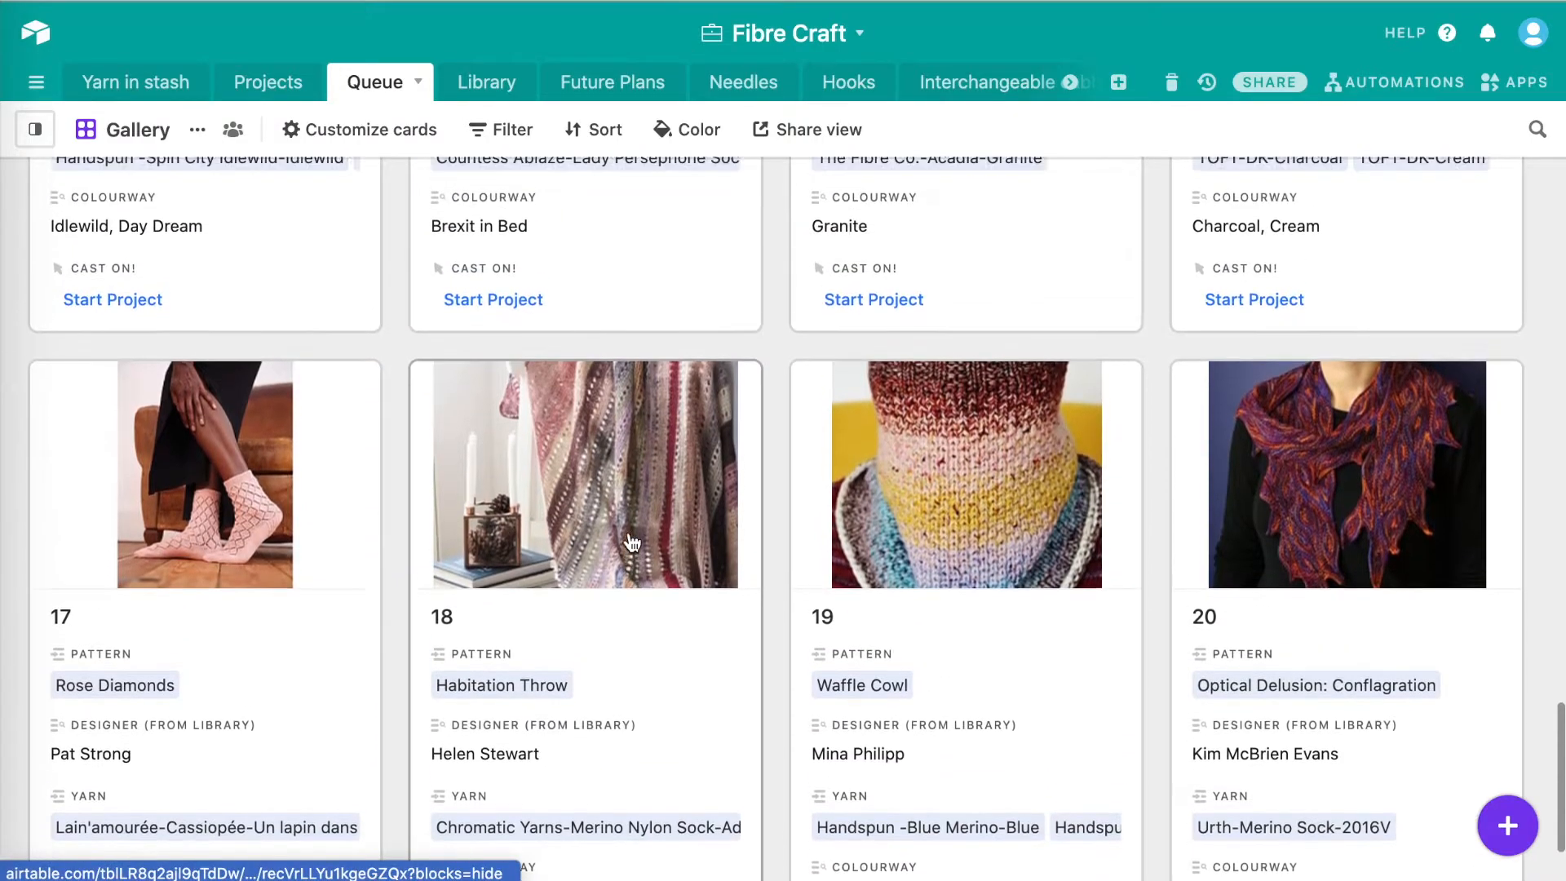
scroll(629, 535, "up", 20)
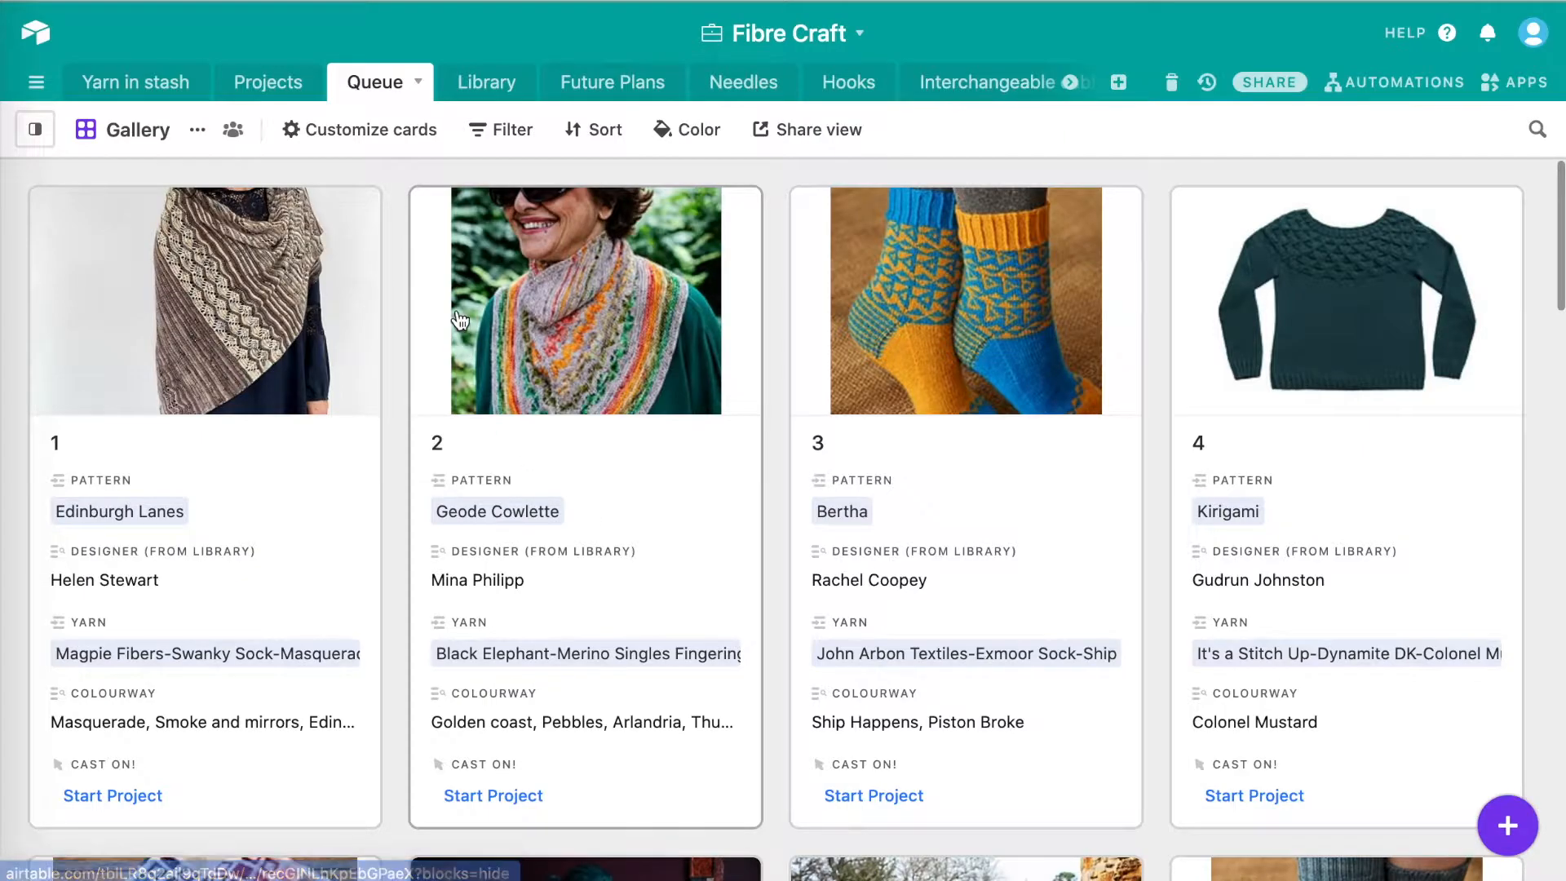
Step: Open the Library table and examine the collection, craft, category and yarn weight recorded for the patterns
left_click(484, 88)
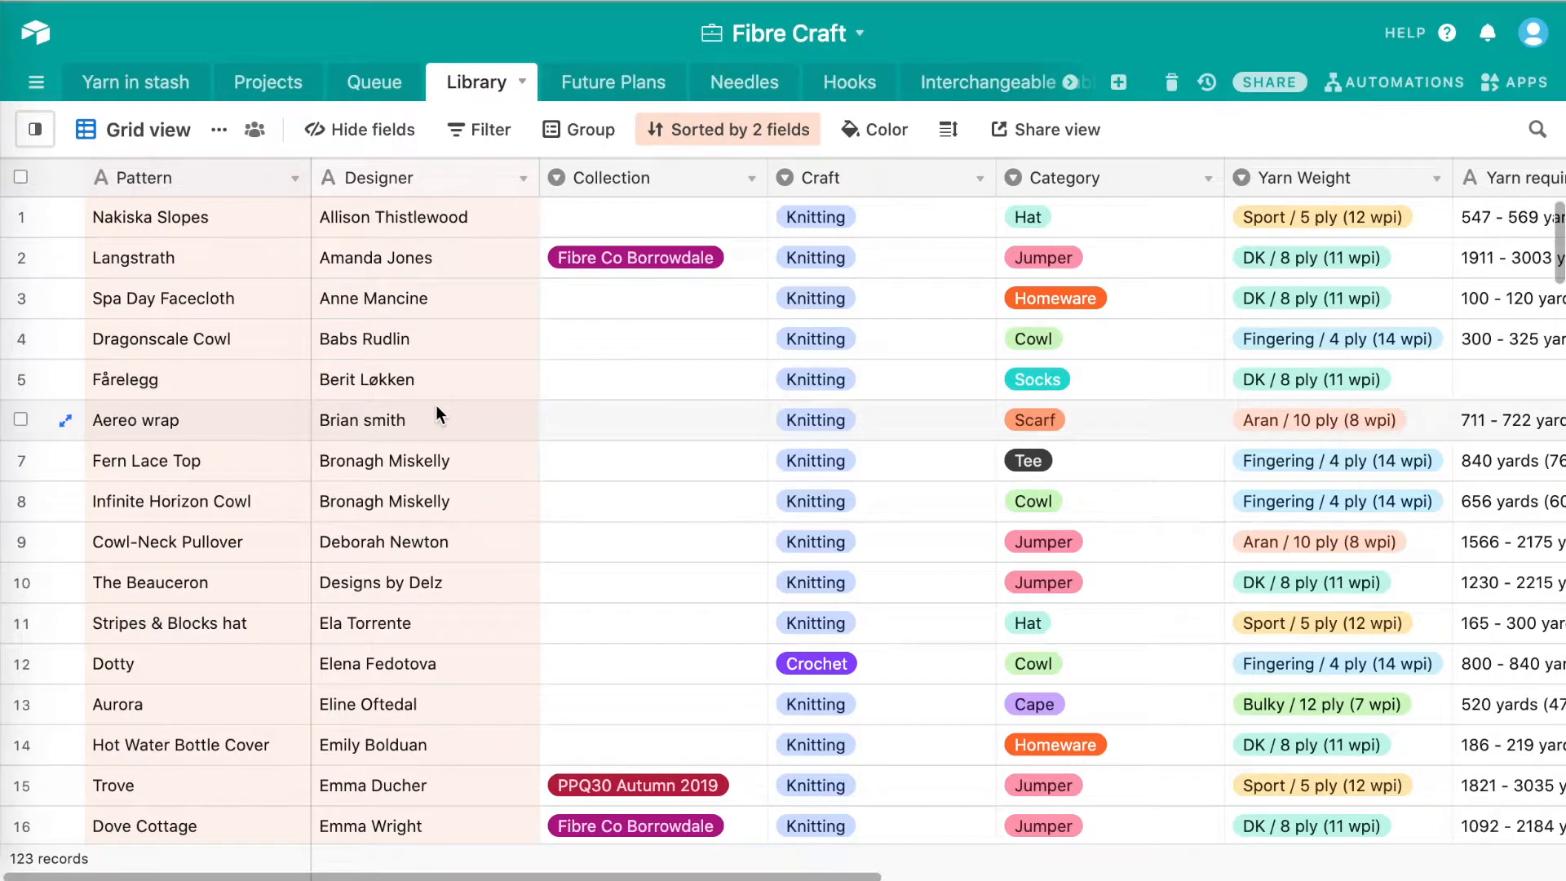
scroll(436, 407, "right", 1)
scroll(612, 440, "left", 1)
scroll(628, 435, "down", 1)
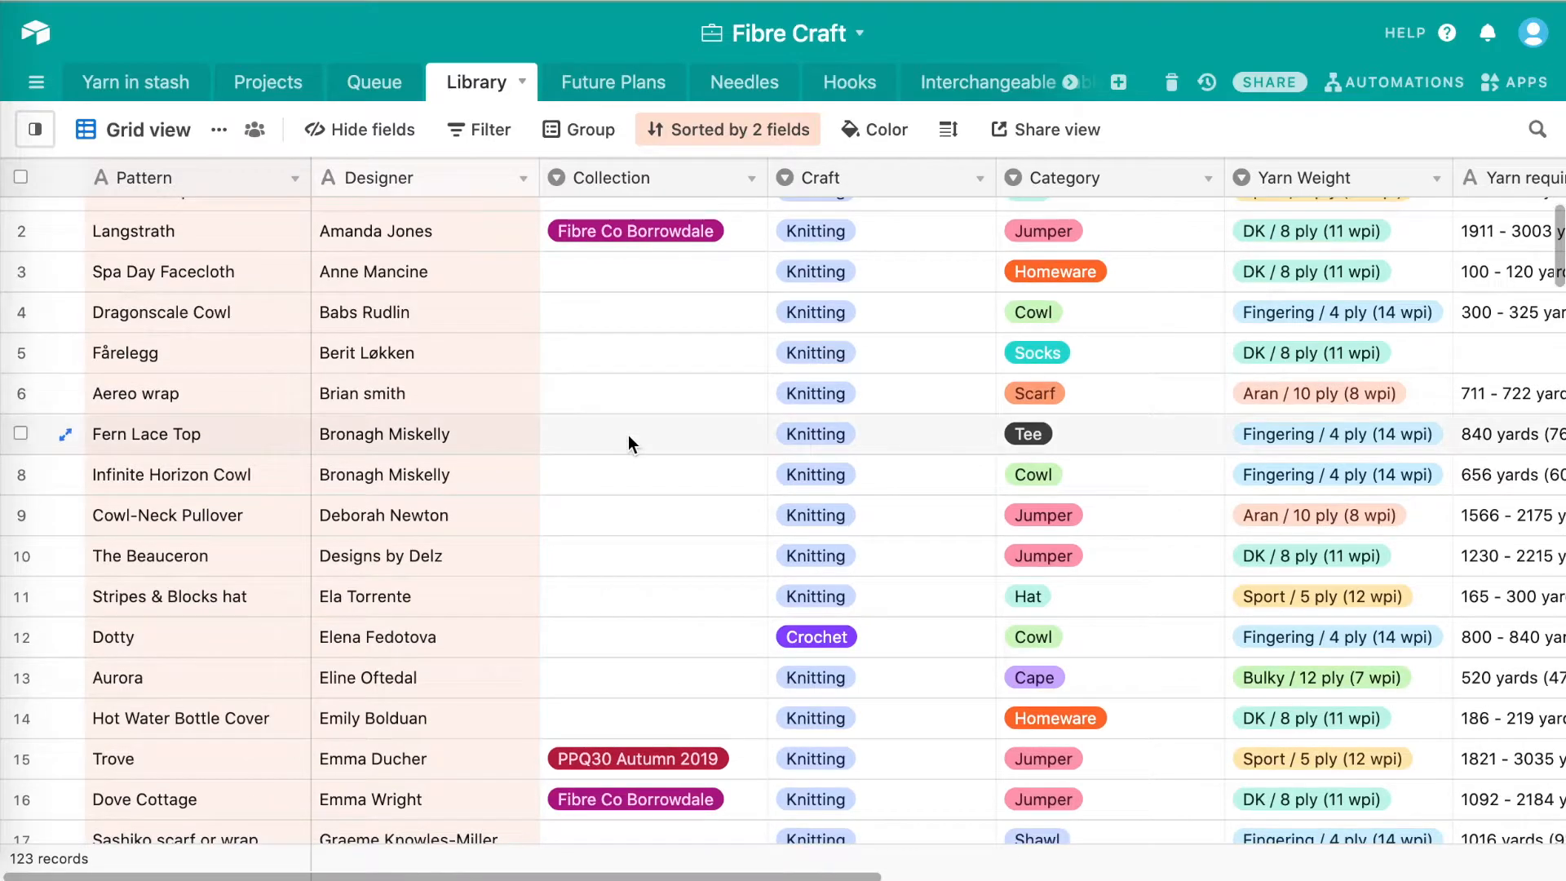
scroll(628, 434, "down", 1)
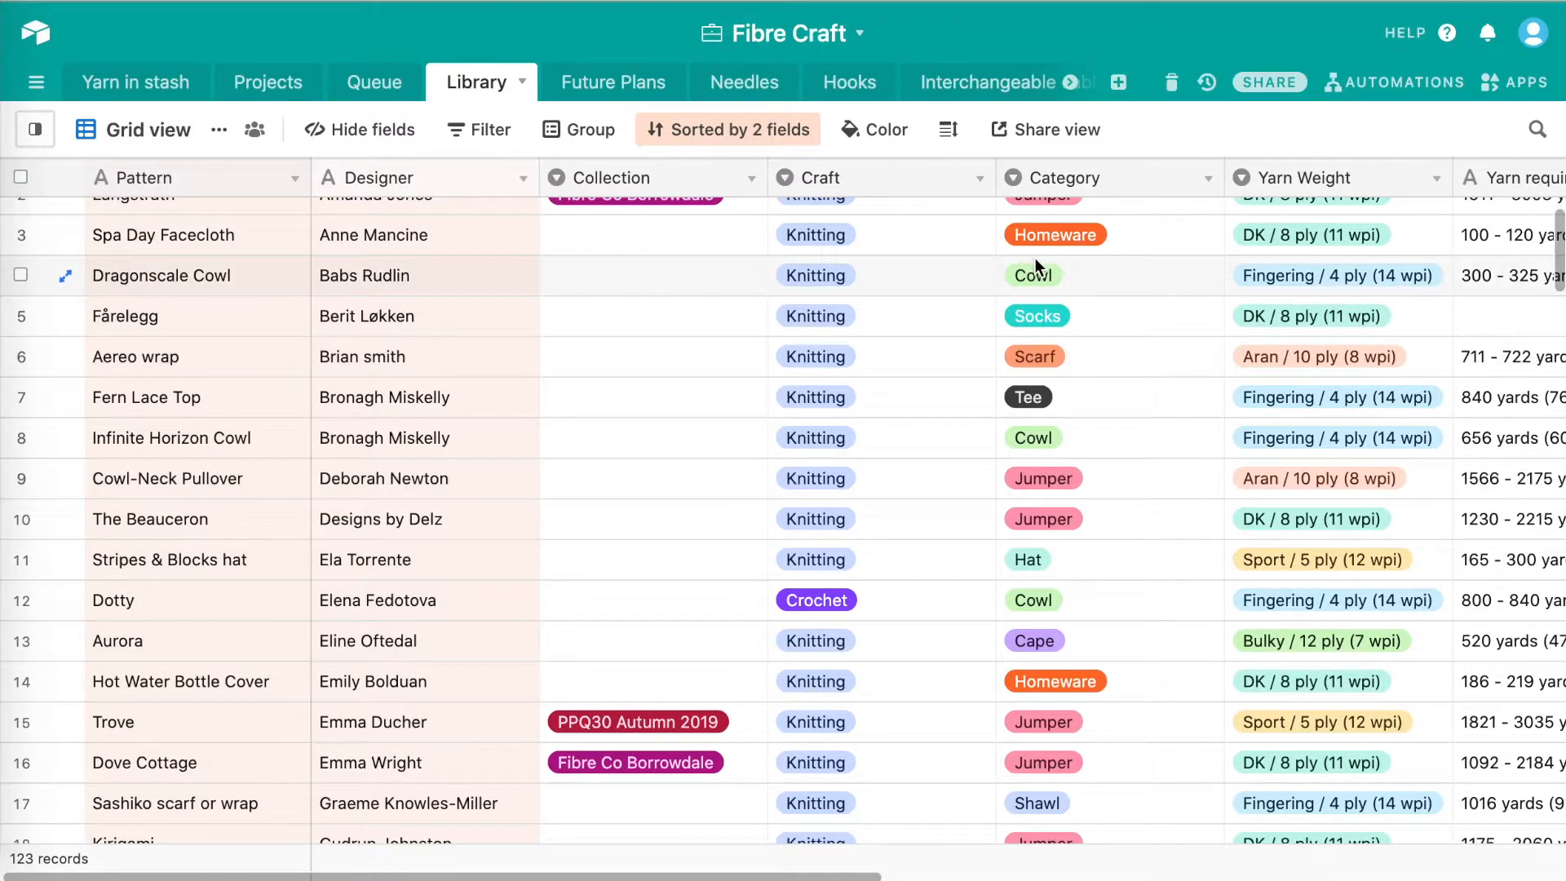
scroll(1099, 545, "down", 1)
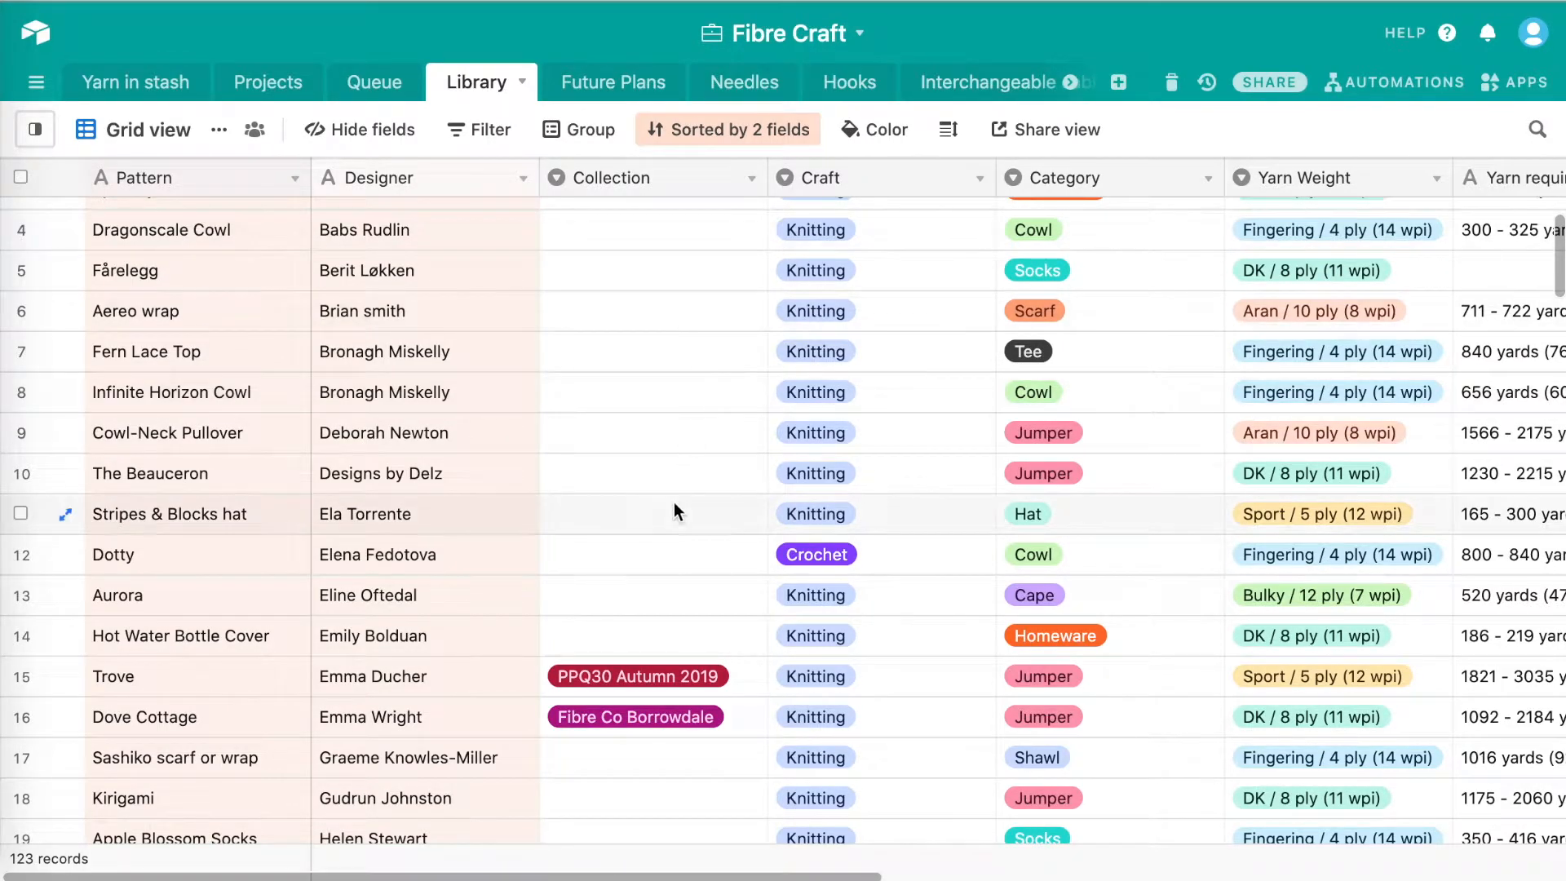
scroll(634, 574, "down", 5)
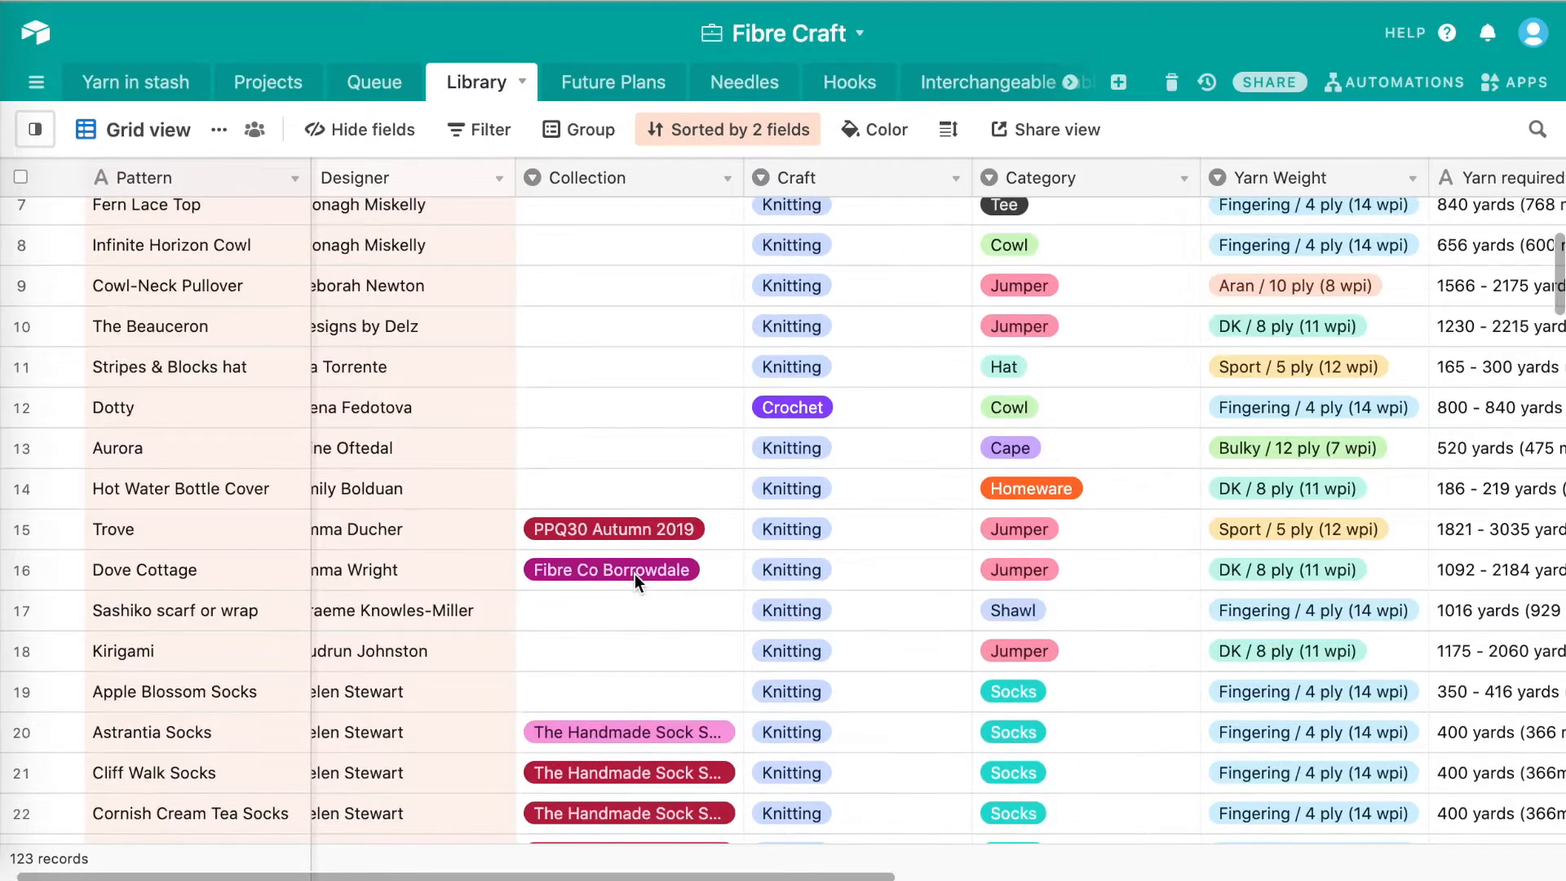
scroll(635, 574, "down", 4)
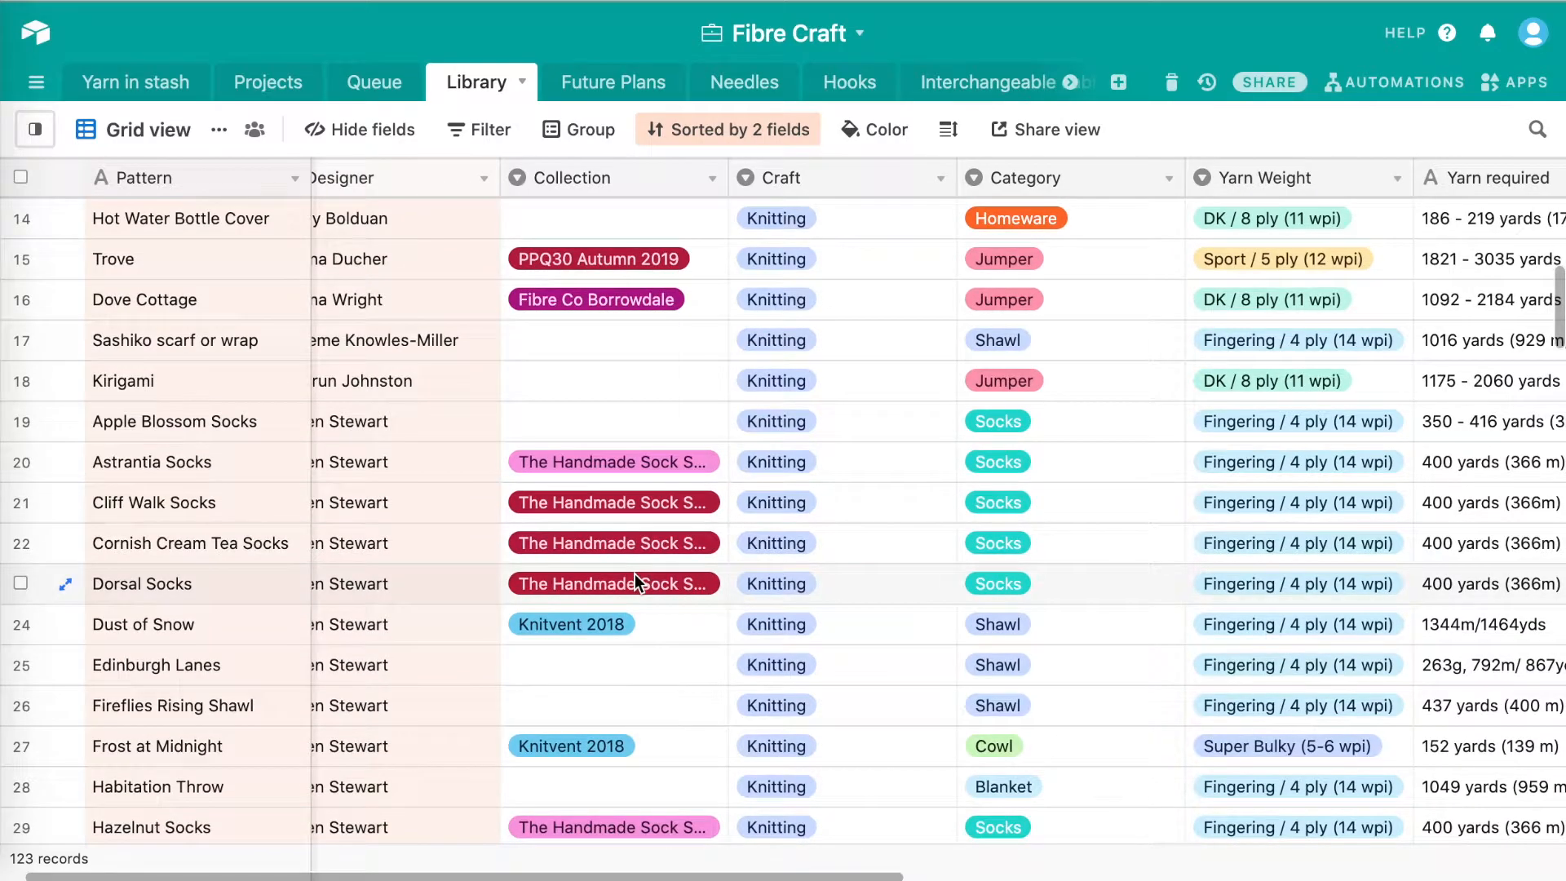
scroll(635, 574, "down", 5)
scroll(635, 574, "left", 2)
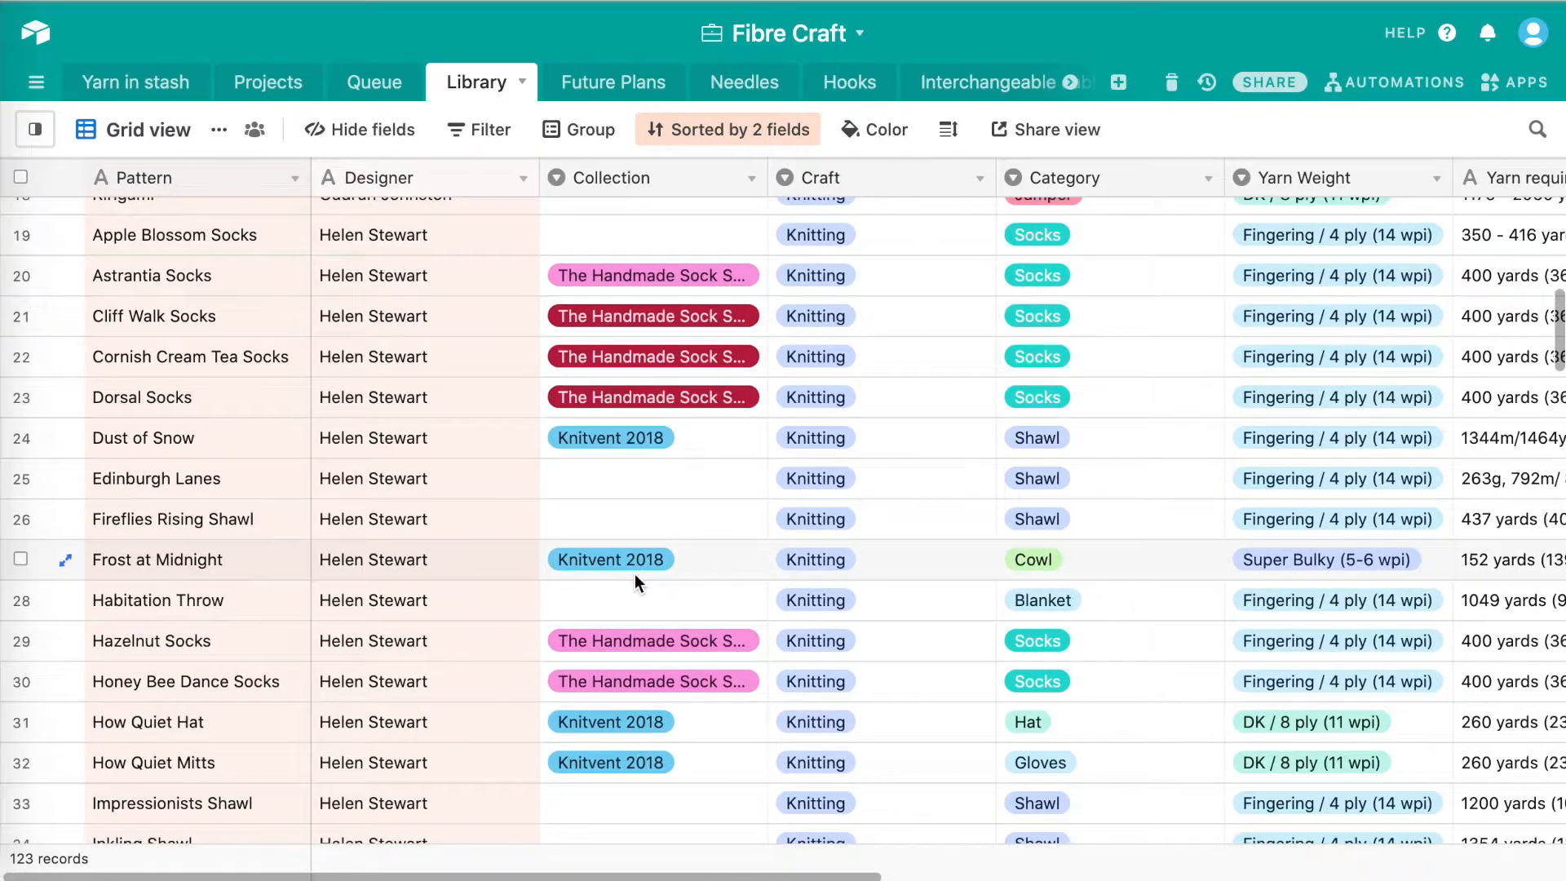
Step: Open the Future Plans table and look over its gallery of pattern cards
left_click(651, 81)
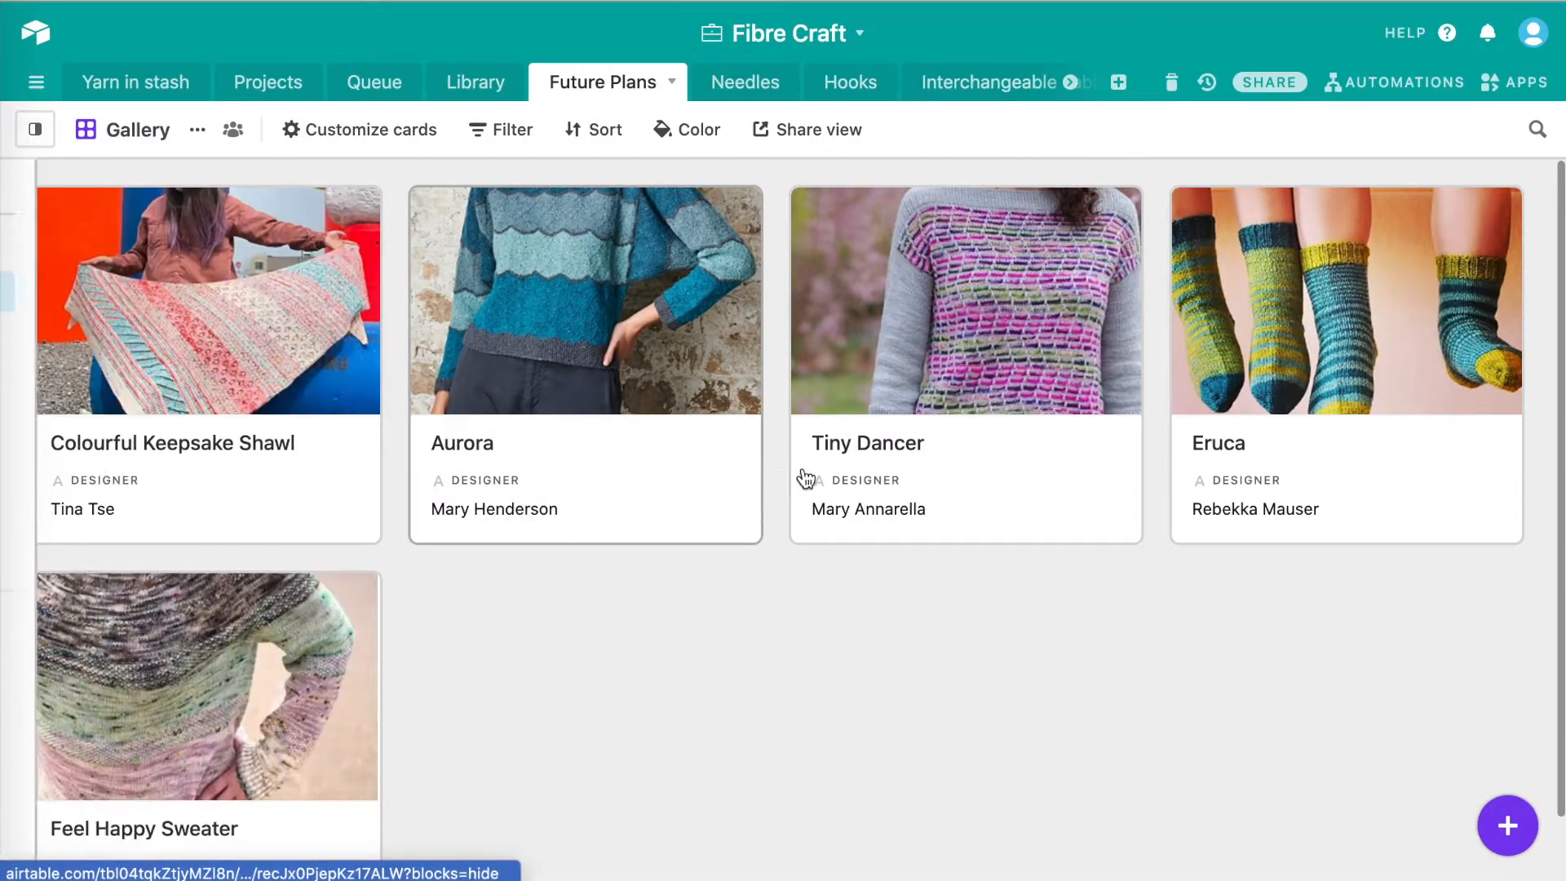
scroll(806, 479, "down", 1)
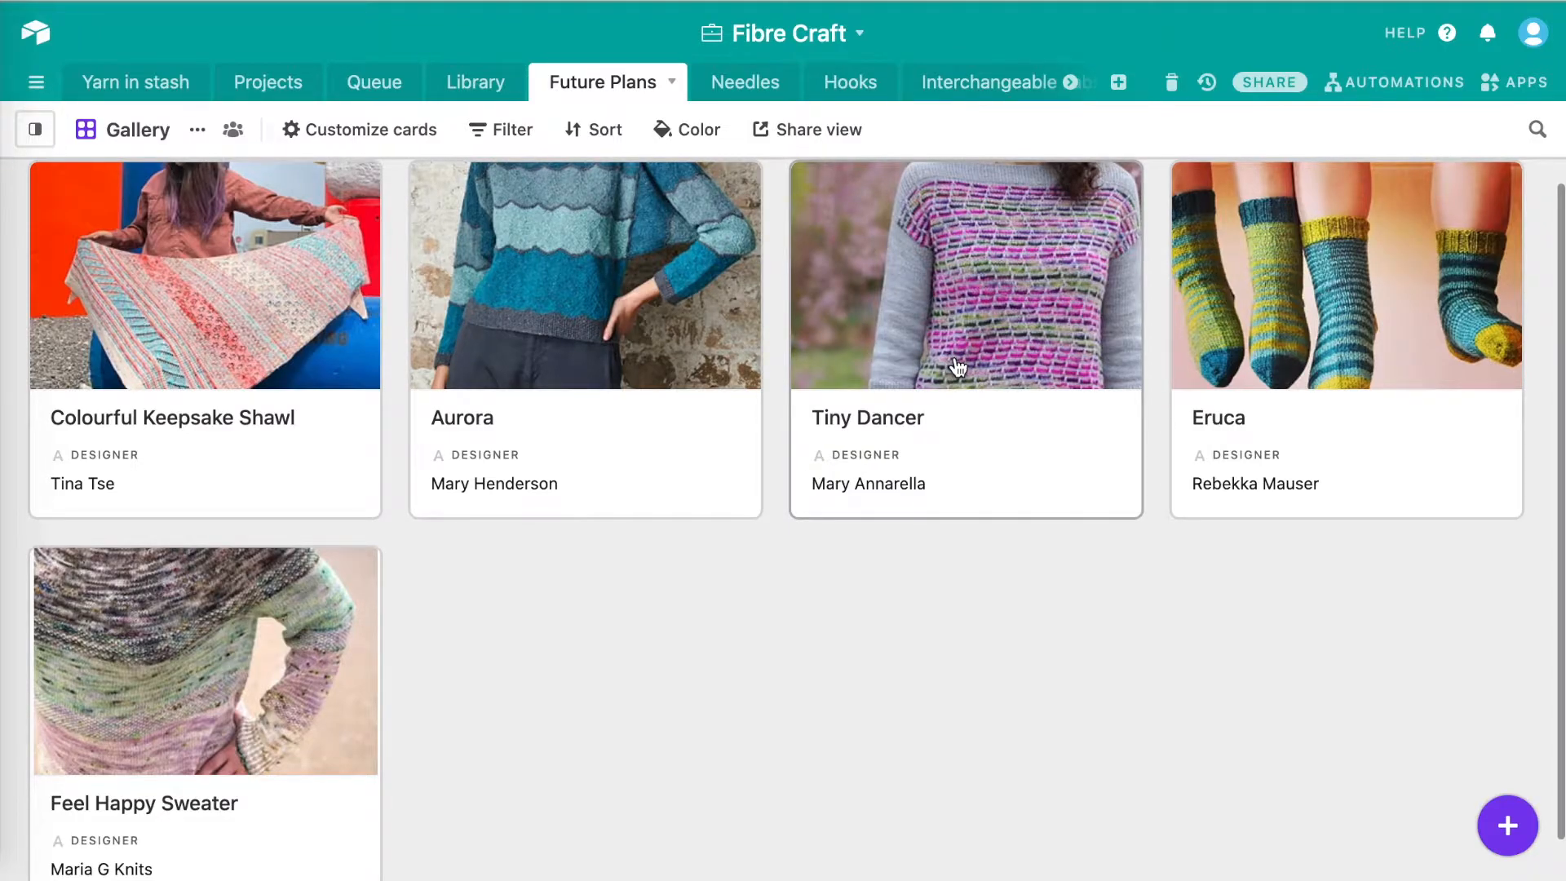
scroll(958, 367, "down", 1)
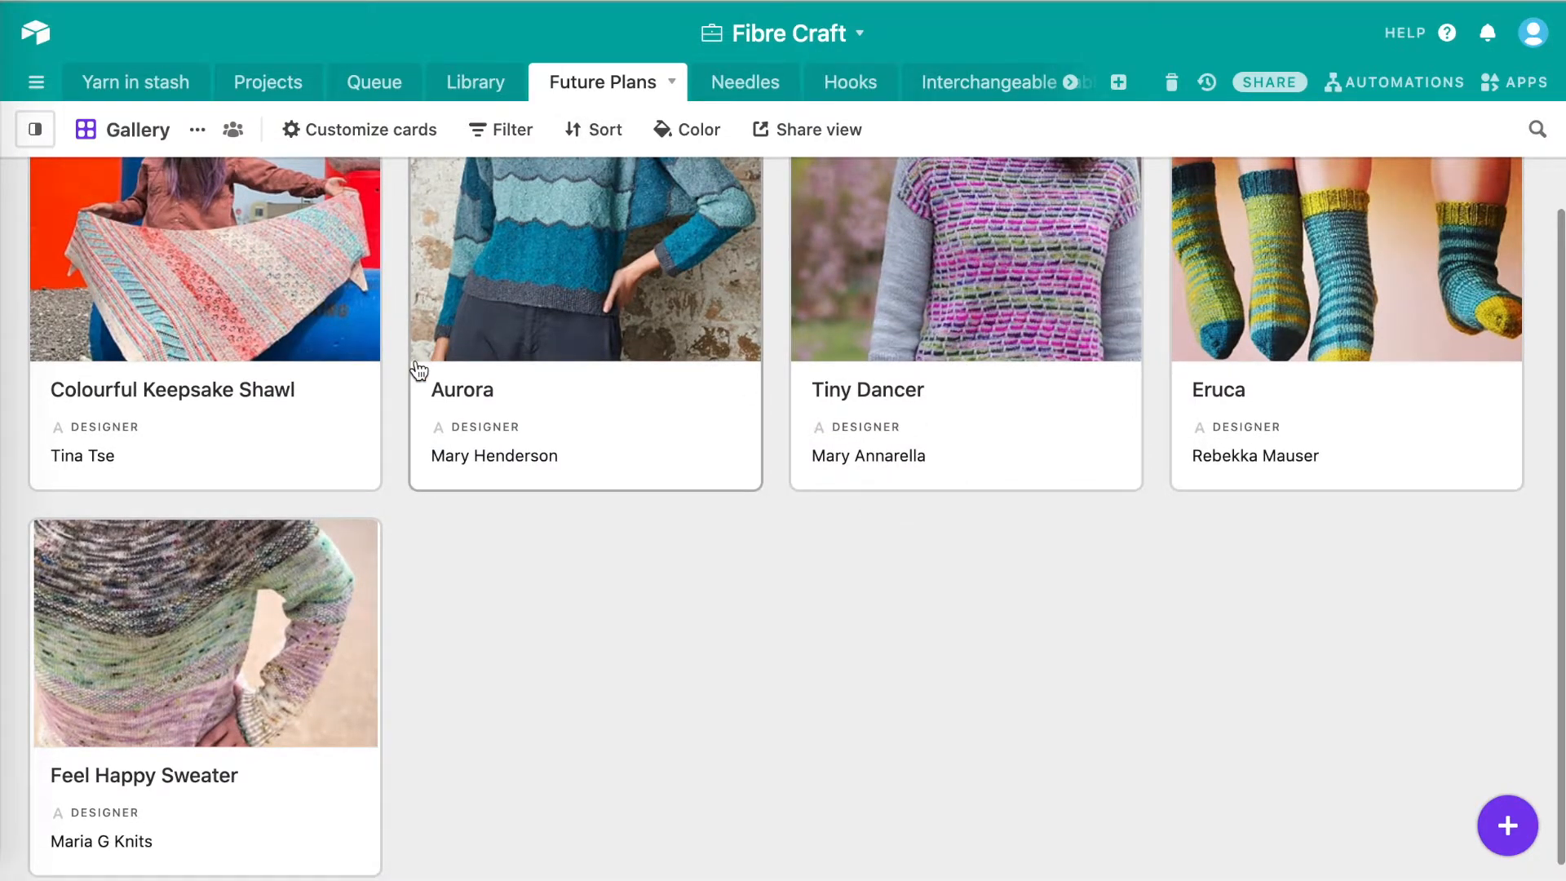
Step: Look through the Needles, Hooks and Interchangeable cables tables, including the cables' Used in and Active Project fields
left_click(724, 88)
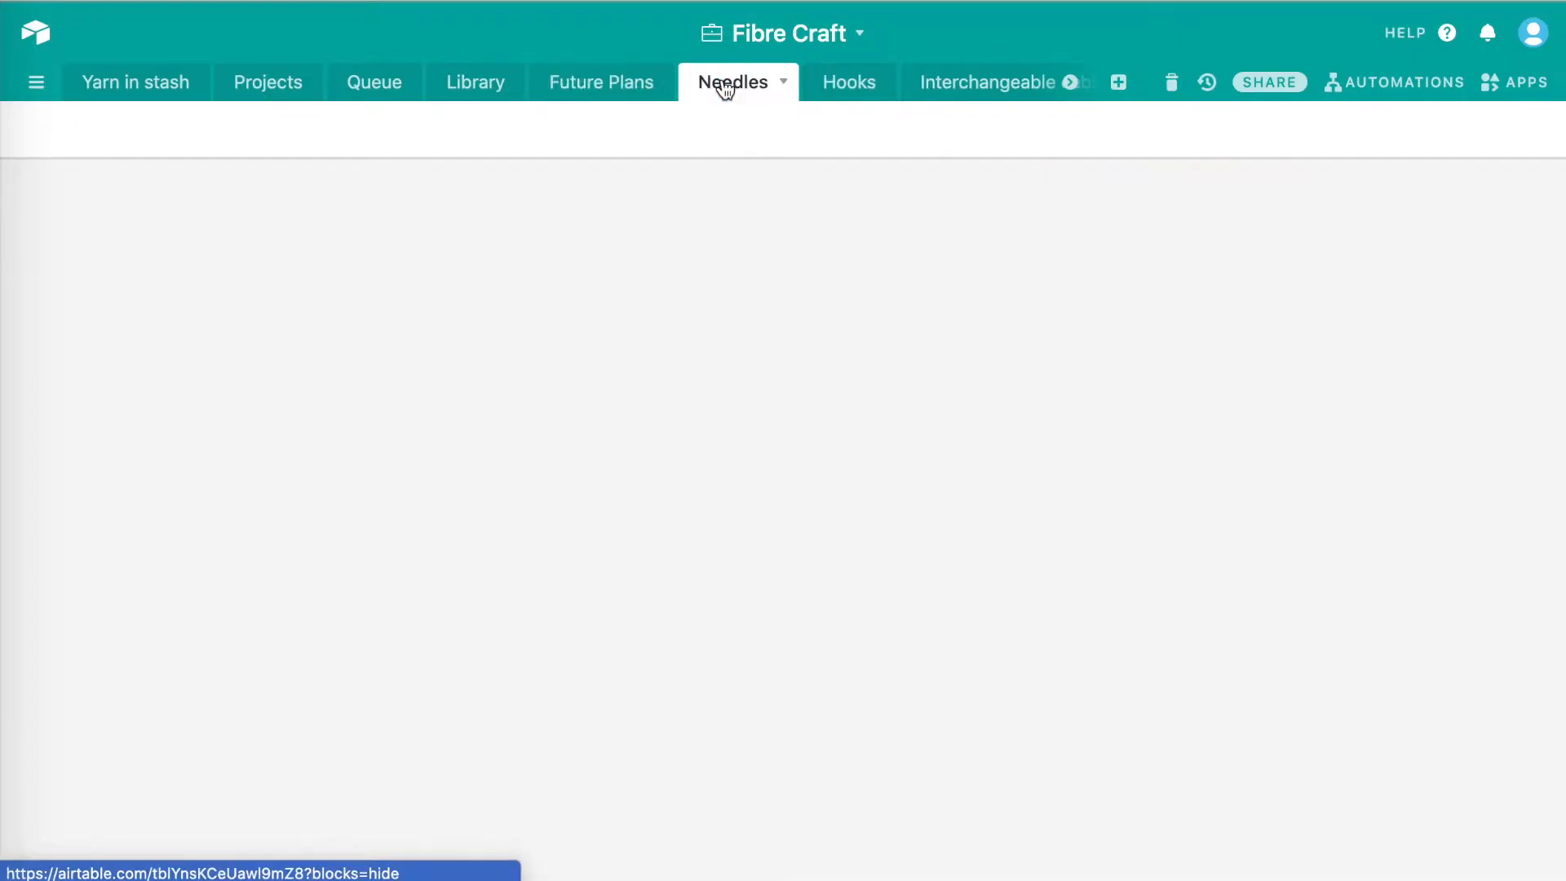
left_click(850, 92)
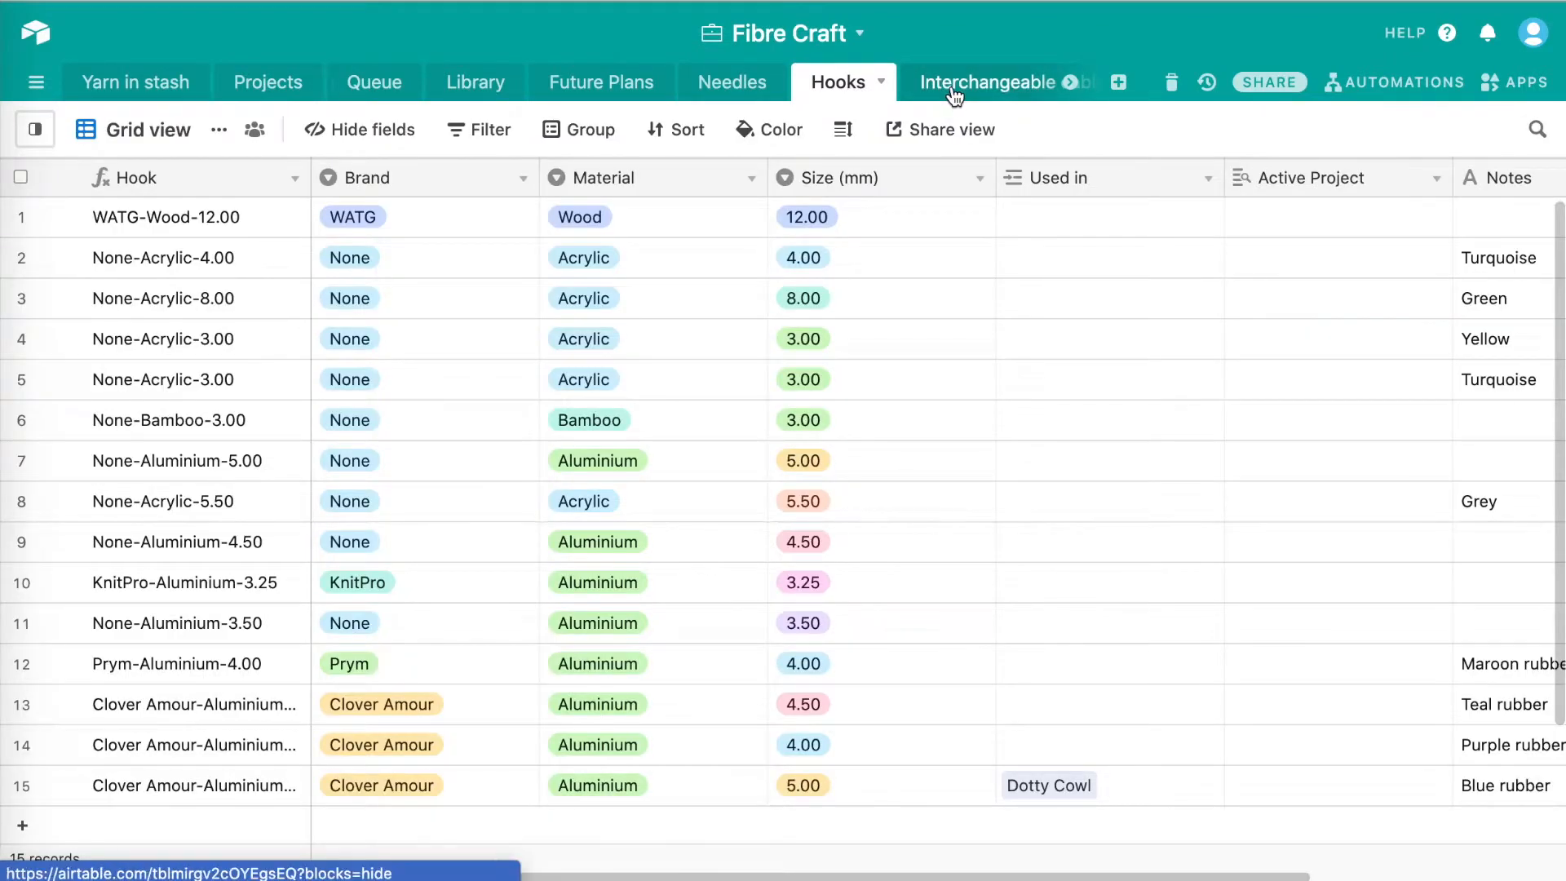
left_click(955, 91)
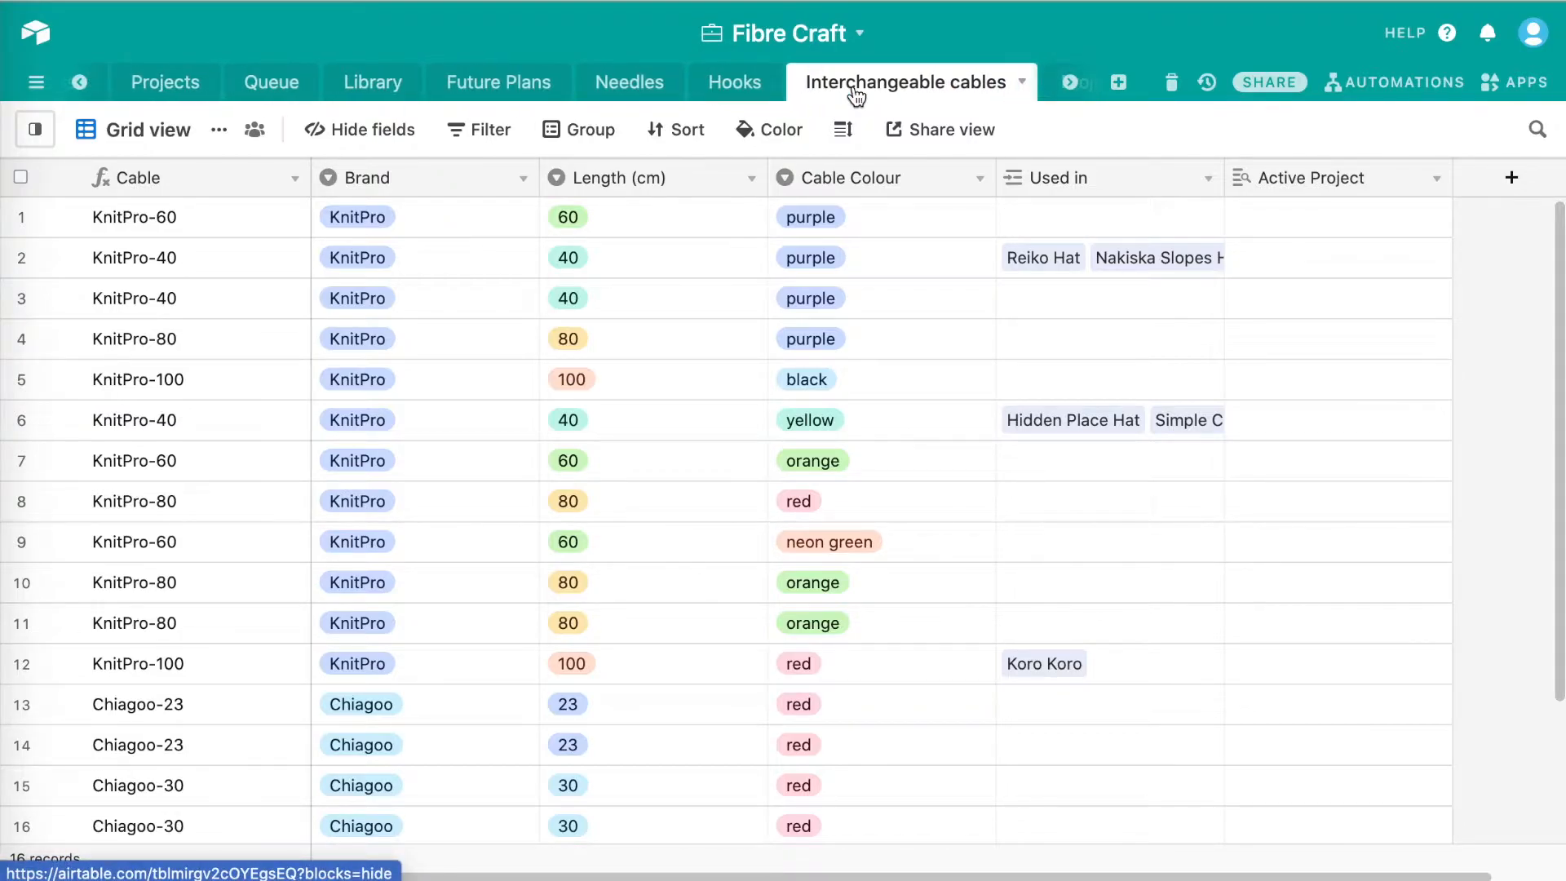
scroll(857, 96, "right", 1)
scroll(856, 96, "right", 1)
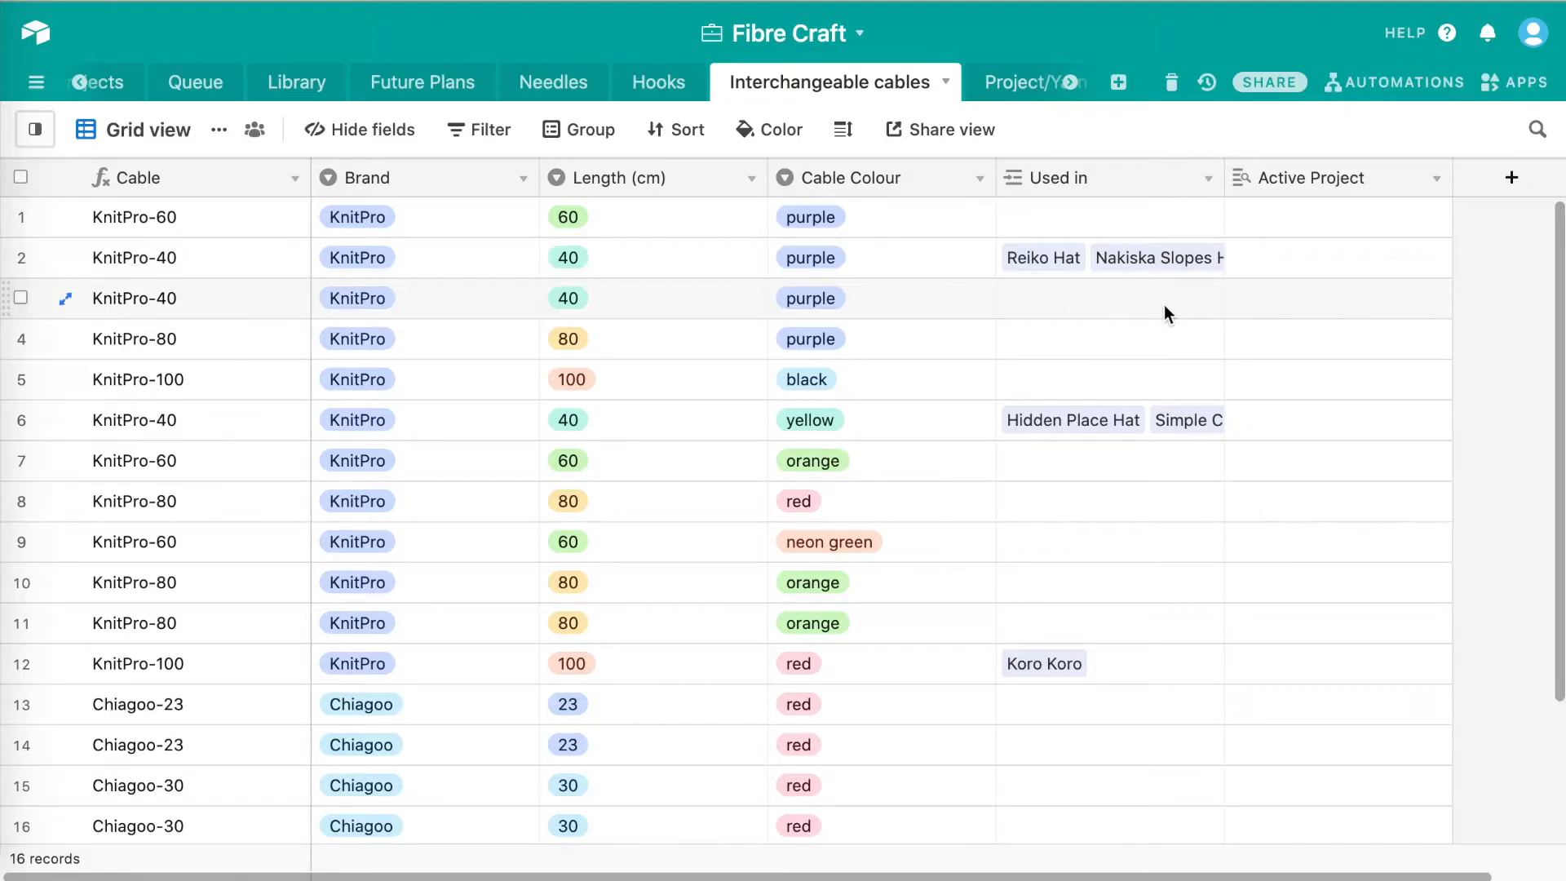
scroll(1152, 305, "right", 2)
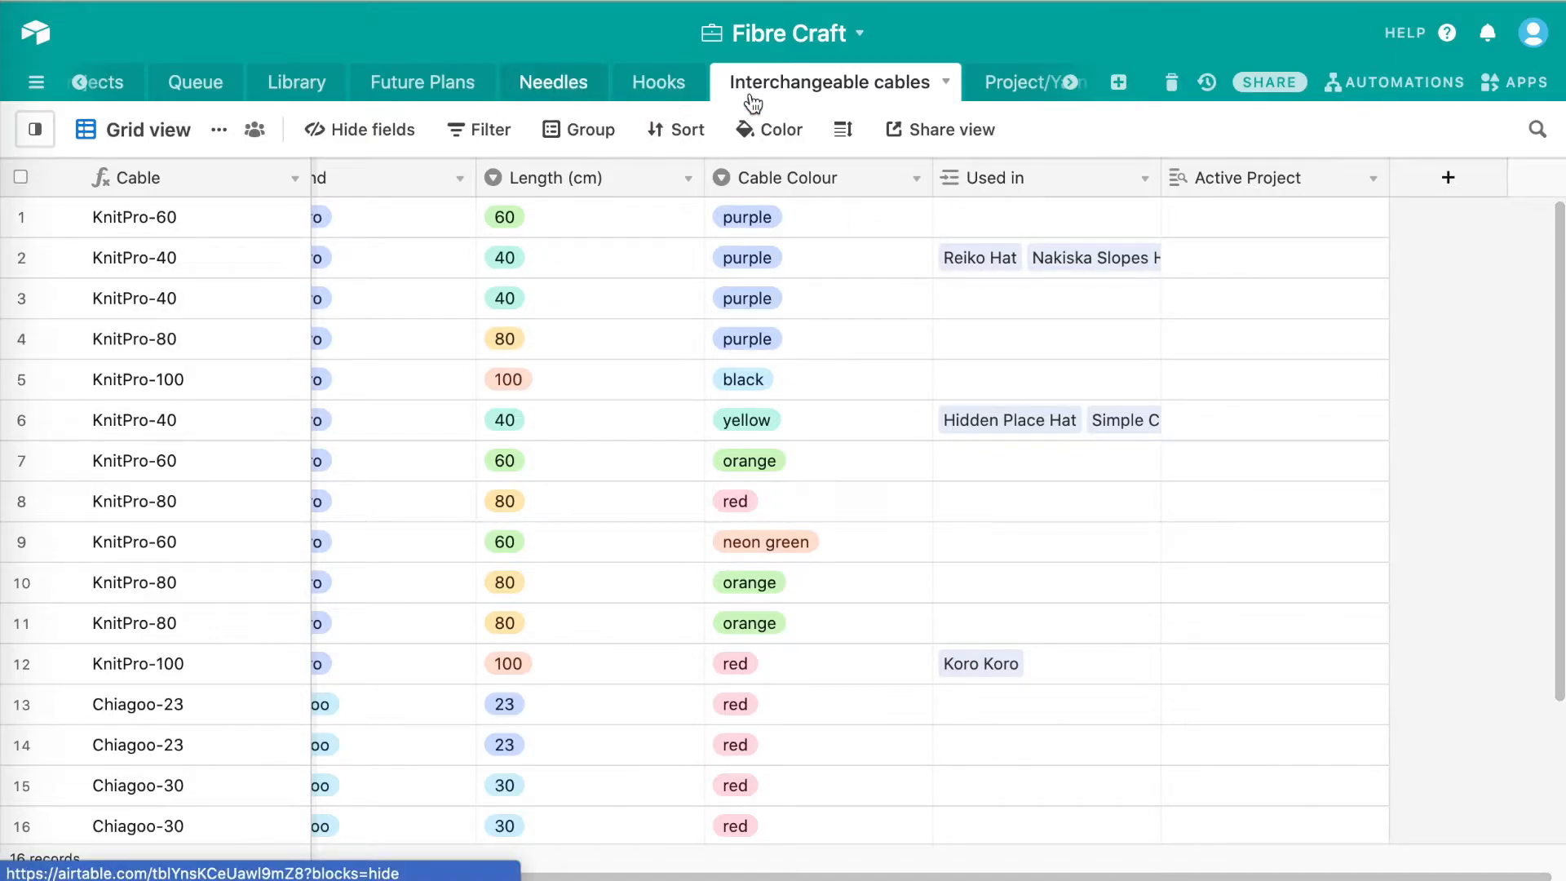
Step: Return to the Needles table and examine its Used in and Active project fields for the listed needles
left_click(544, 87)
scroll(1246, 276, "right", 10)
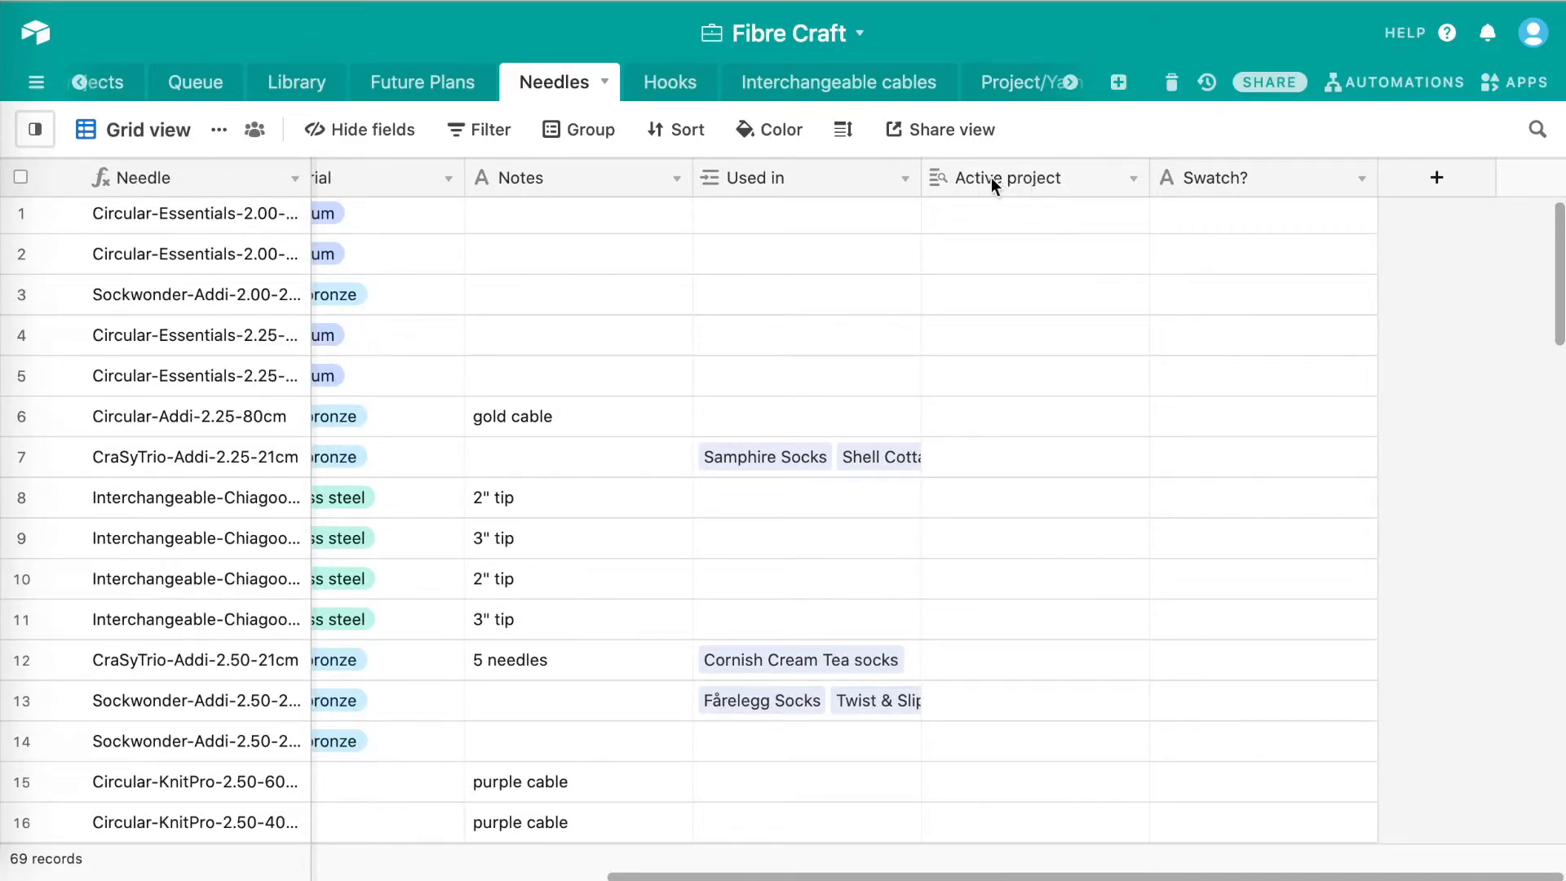
scroll(961, 399, "down", 2)
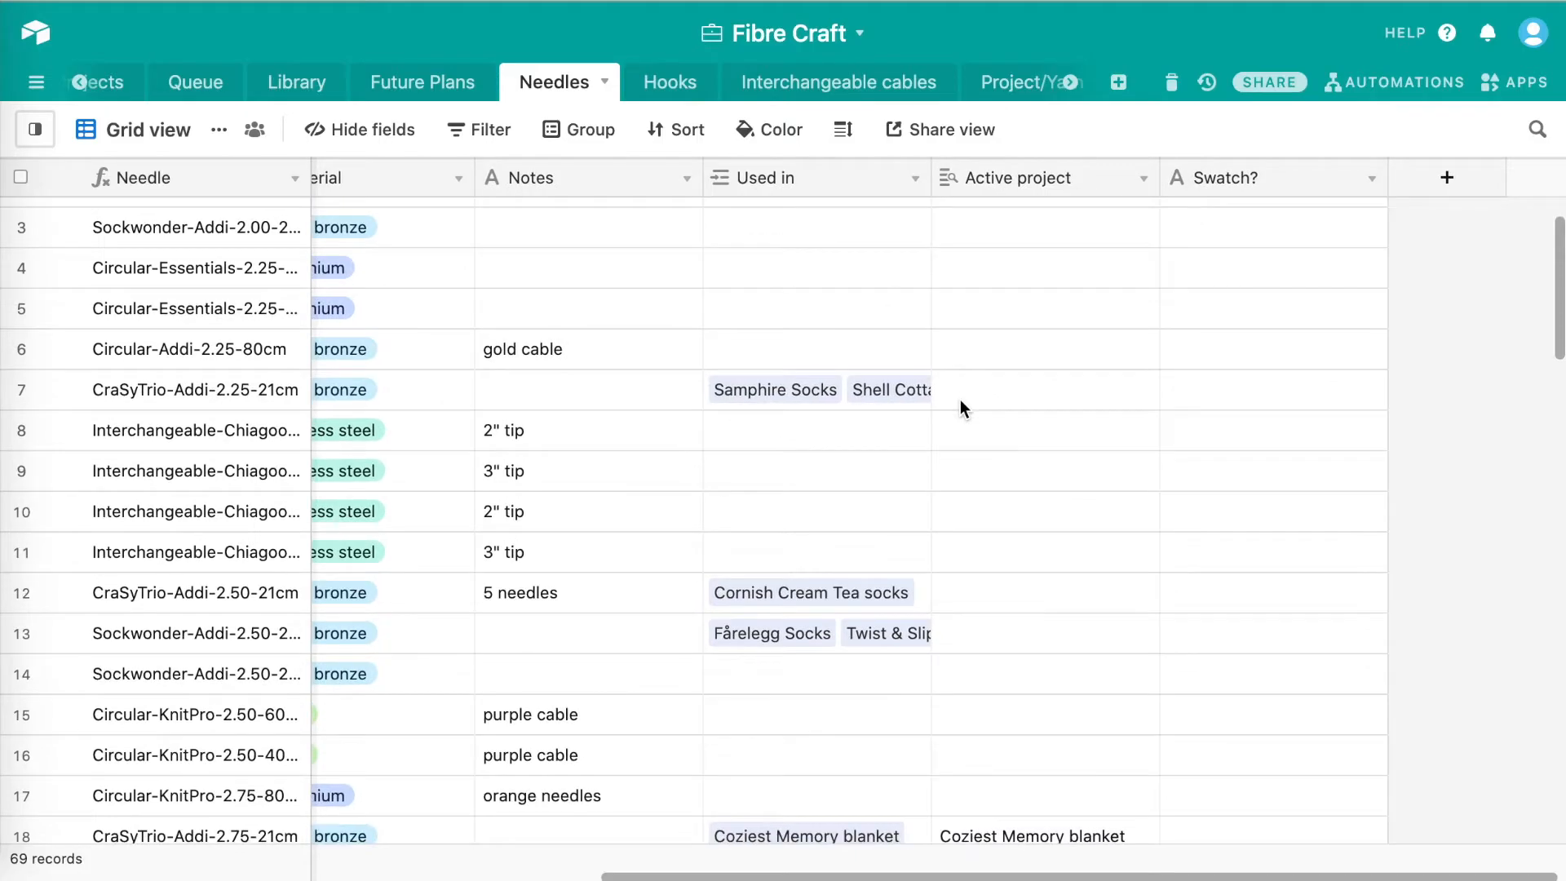
scroll(982, 229, "down", 5)
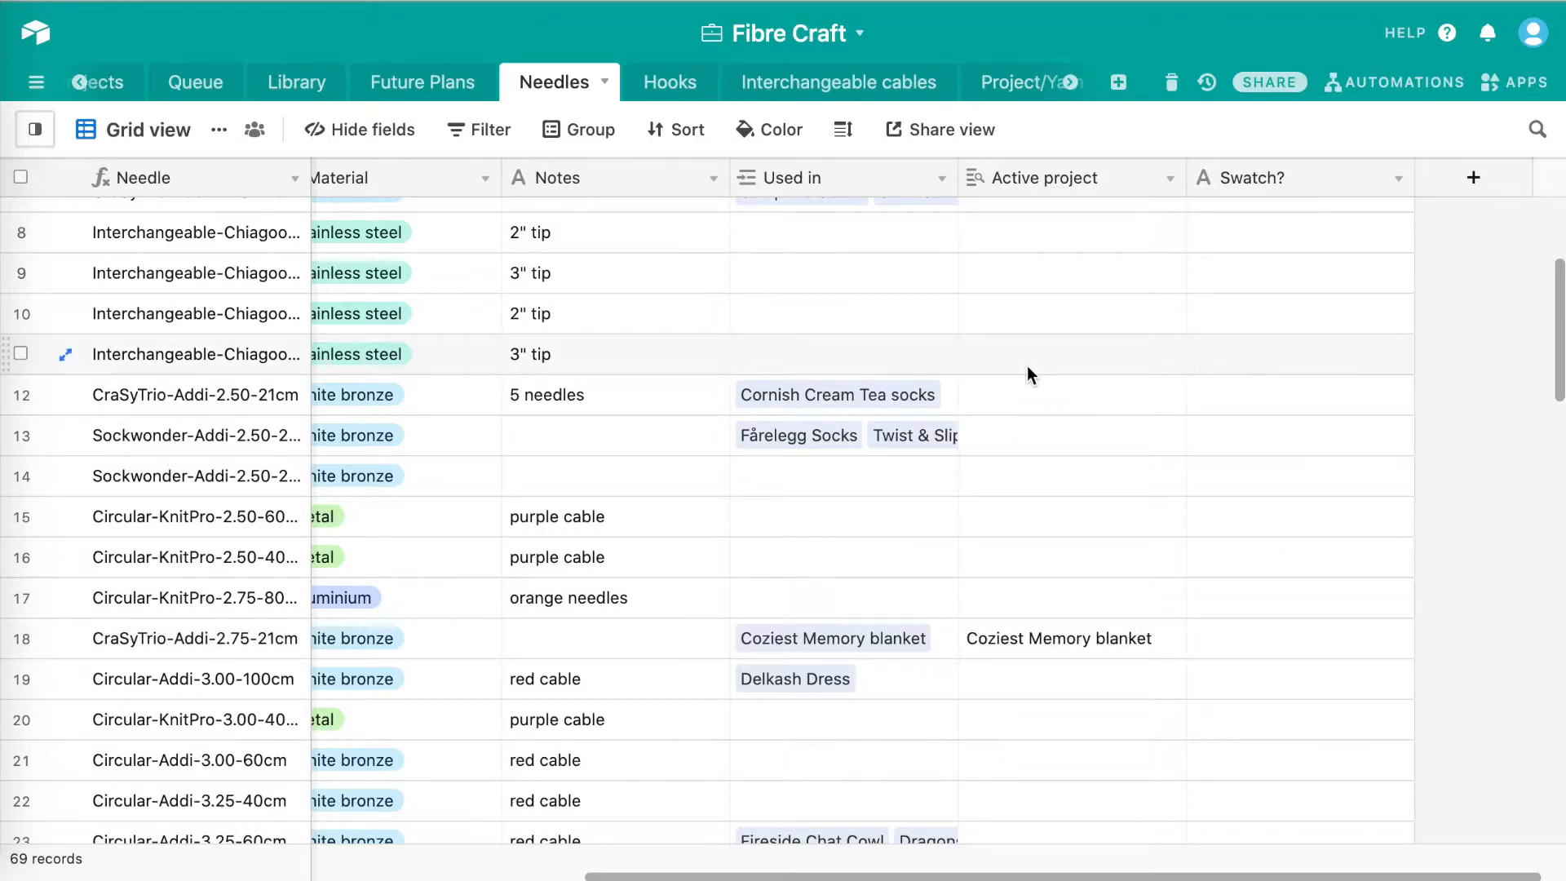
scroll(1026, 365, "down", 3)
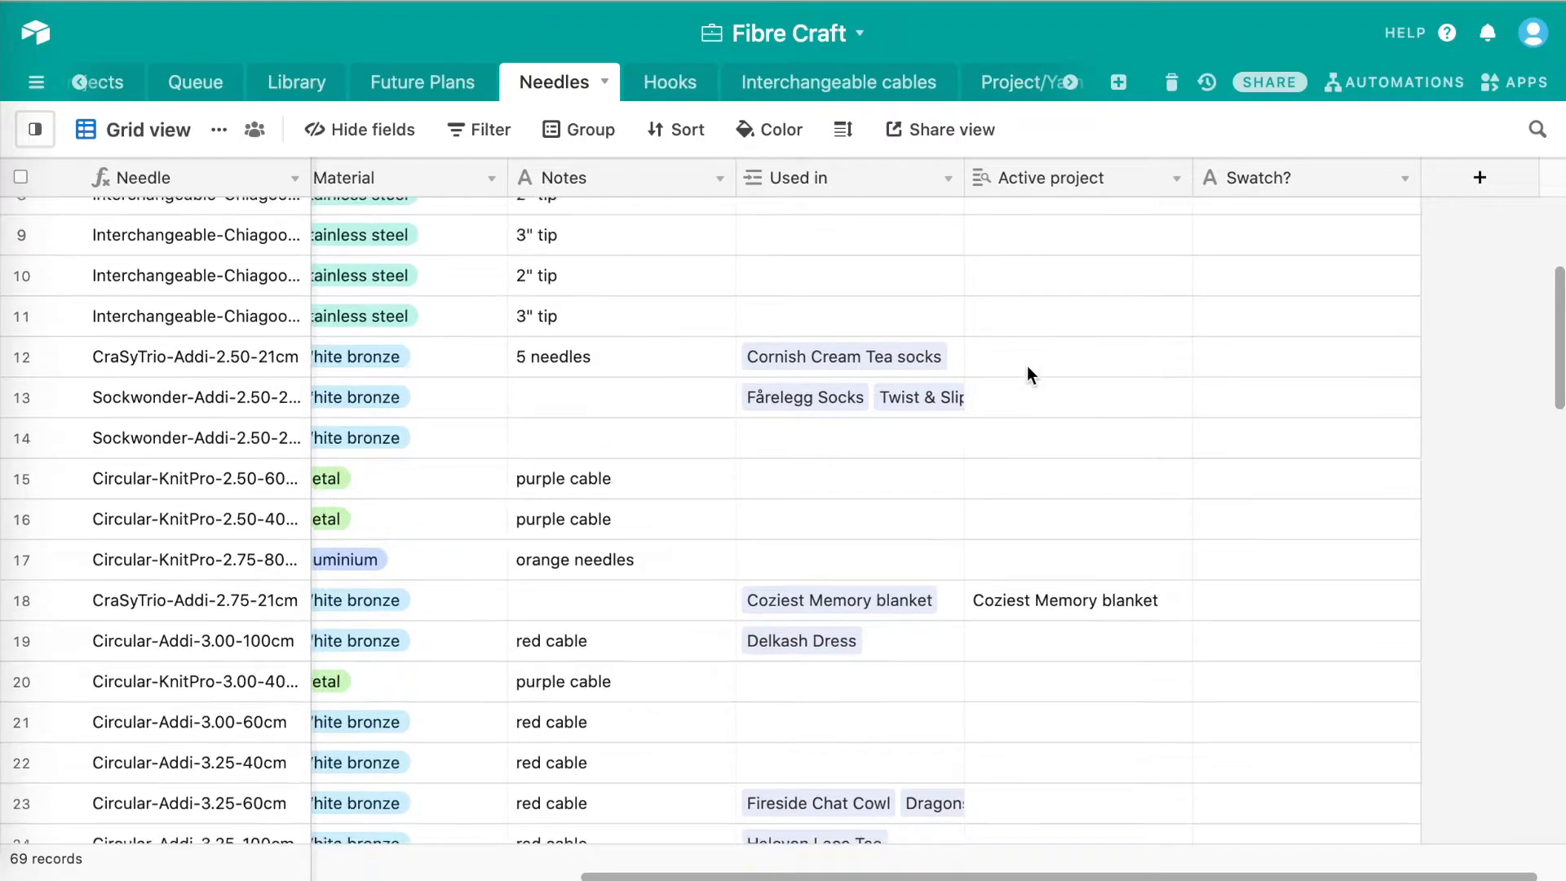
scroll(1026, 375, "down", 2)
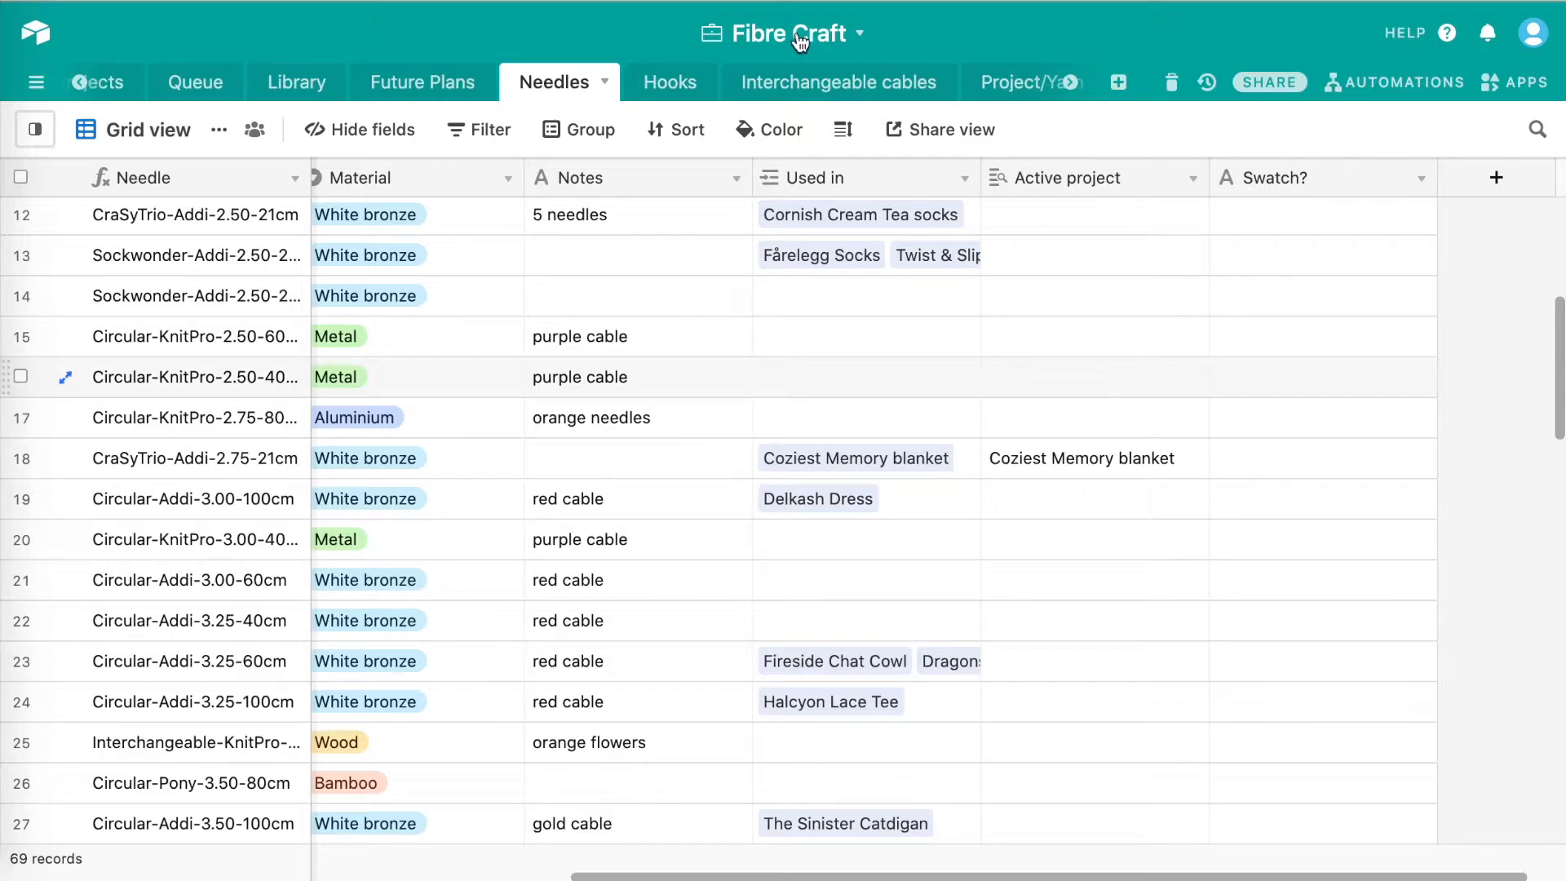
Step: Look over the Hooks table and return to the Interchangeable cables table
left_click(653, 84)
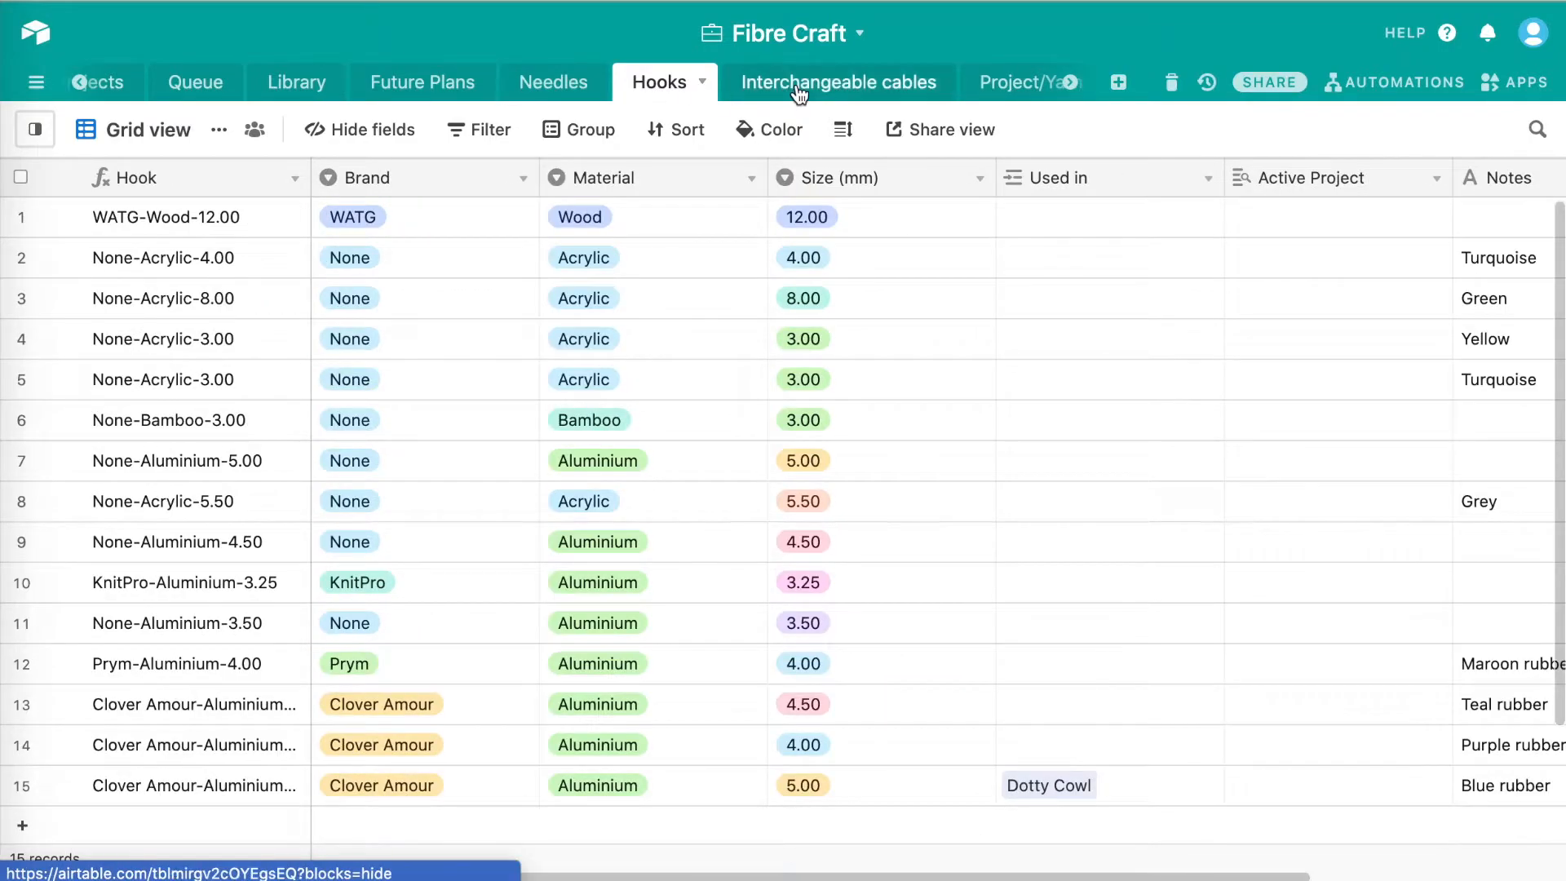
left_click(818, 89)
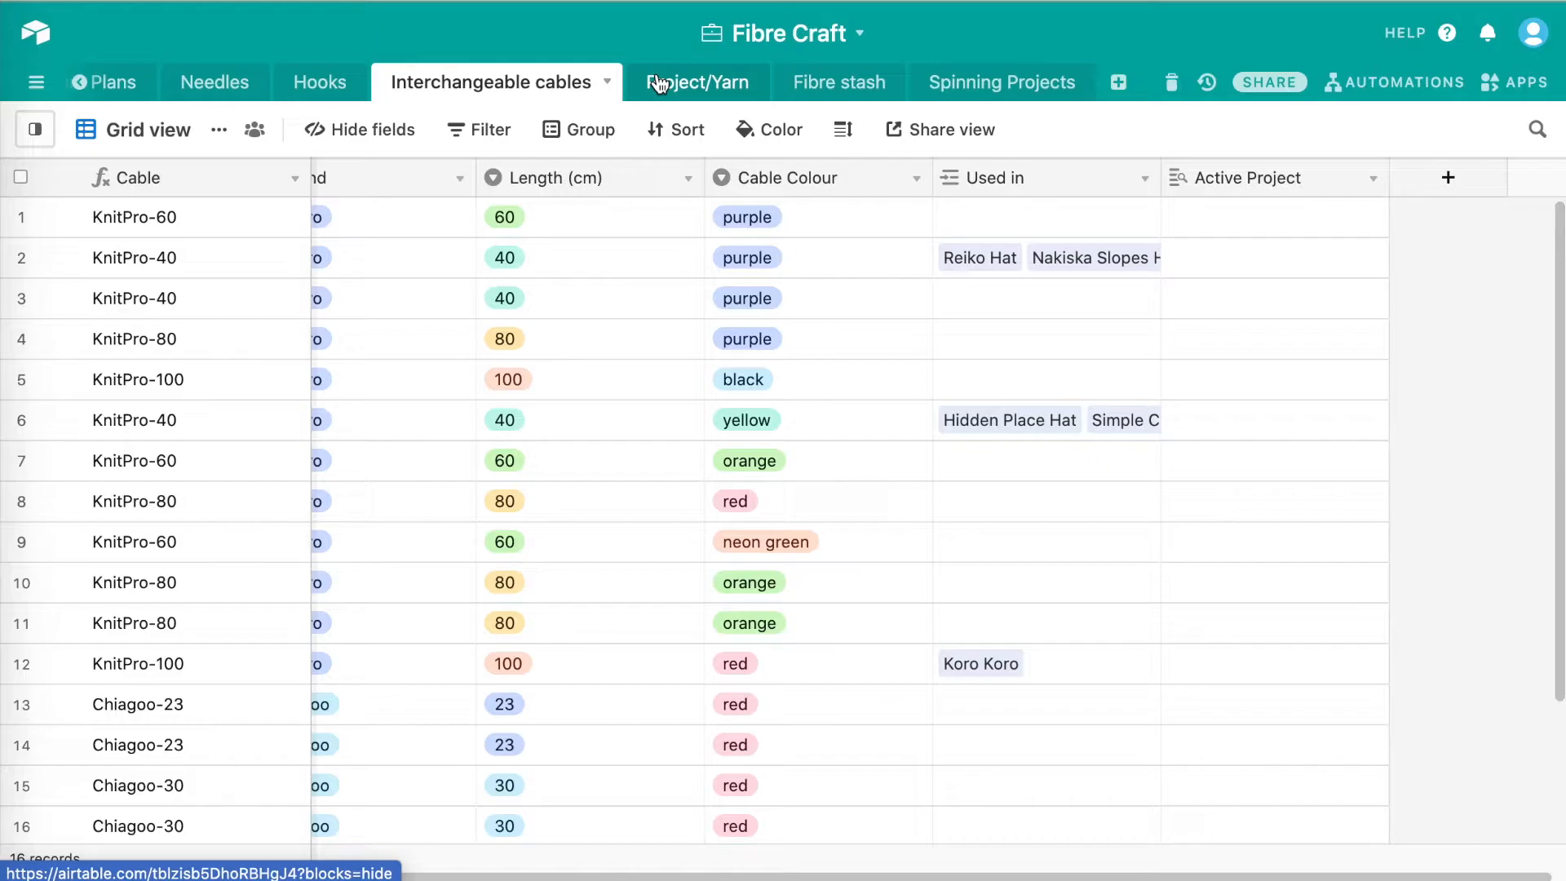
Step: View the Fibre stash gallery and the Spinning Projects Kanban, ending back on Fibre stash
left_click(832, 79)
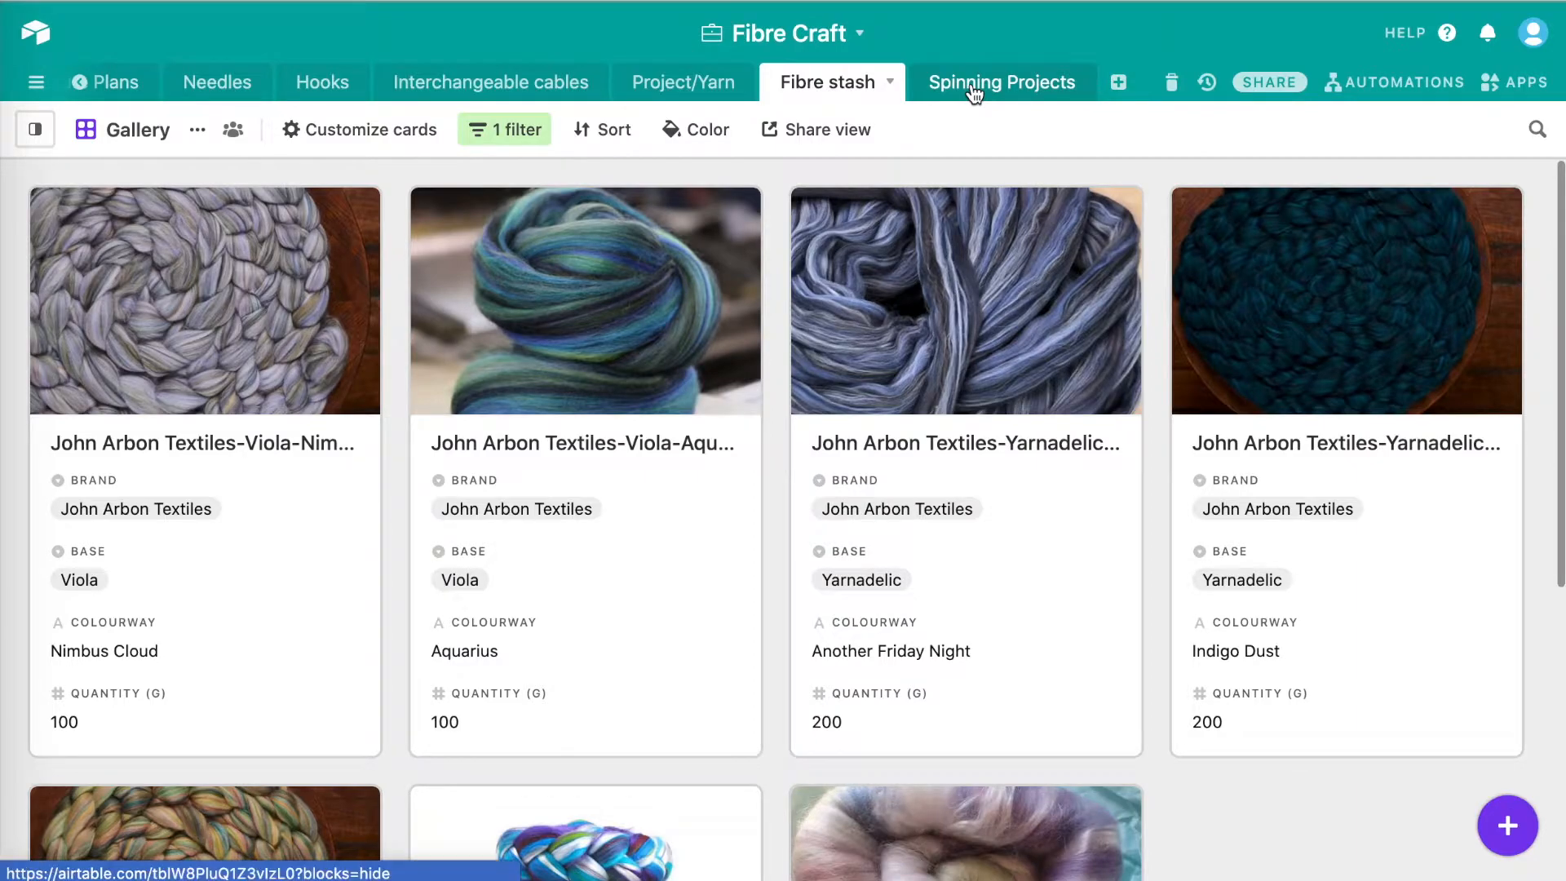
left_click(975, 89)
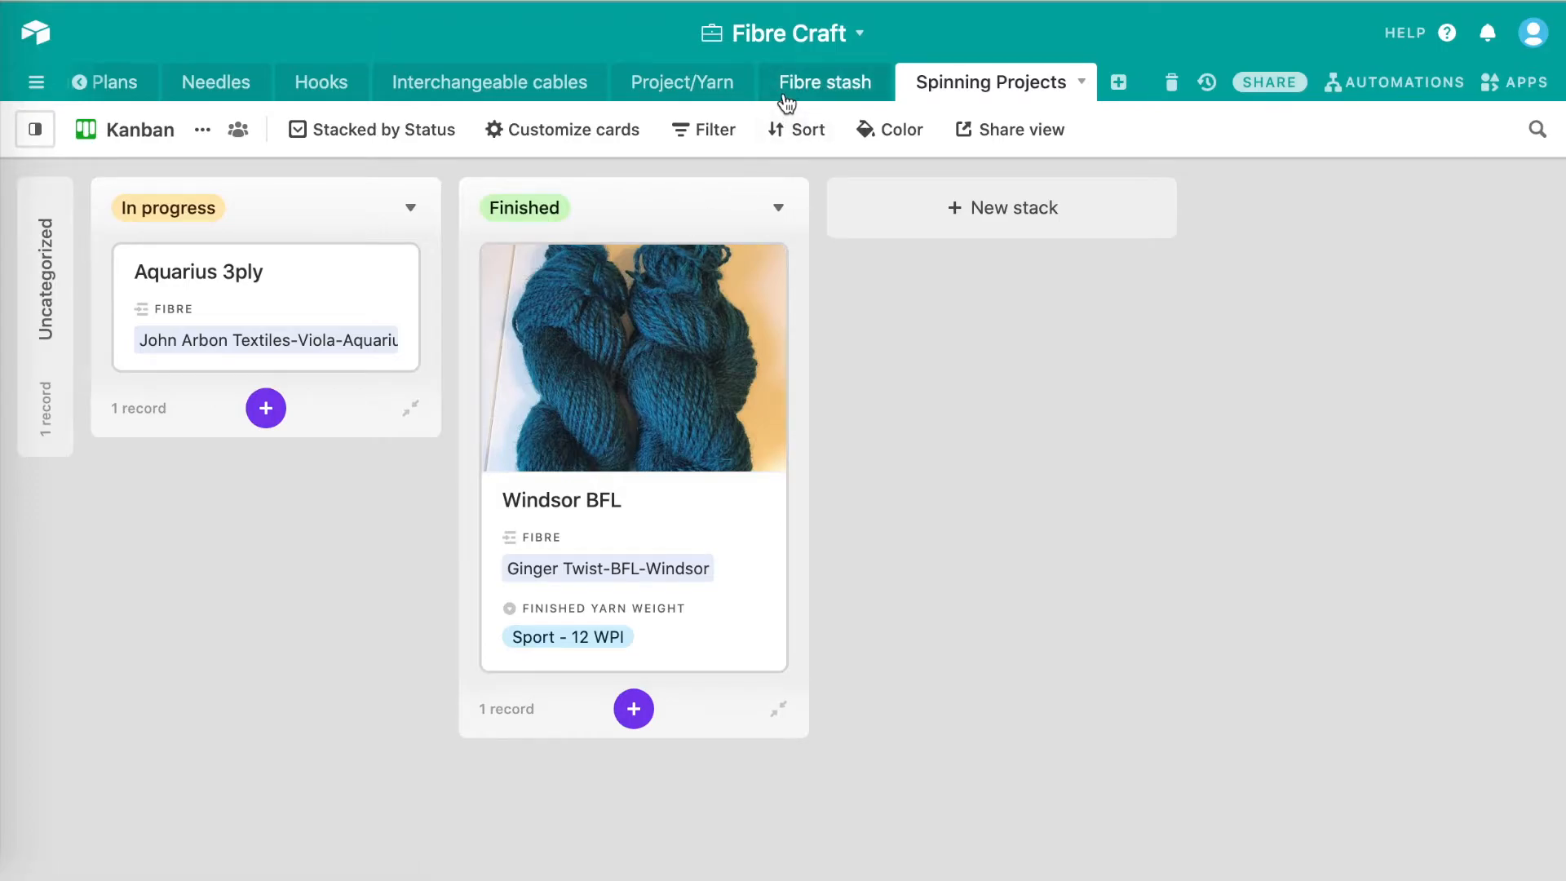
left_click(821, 91)
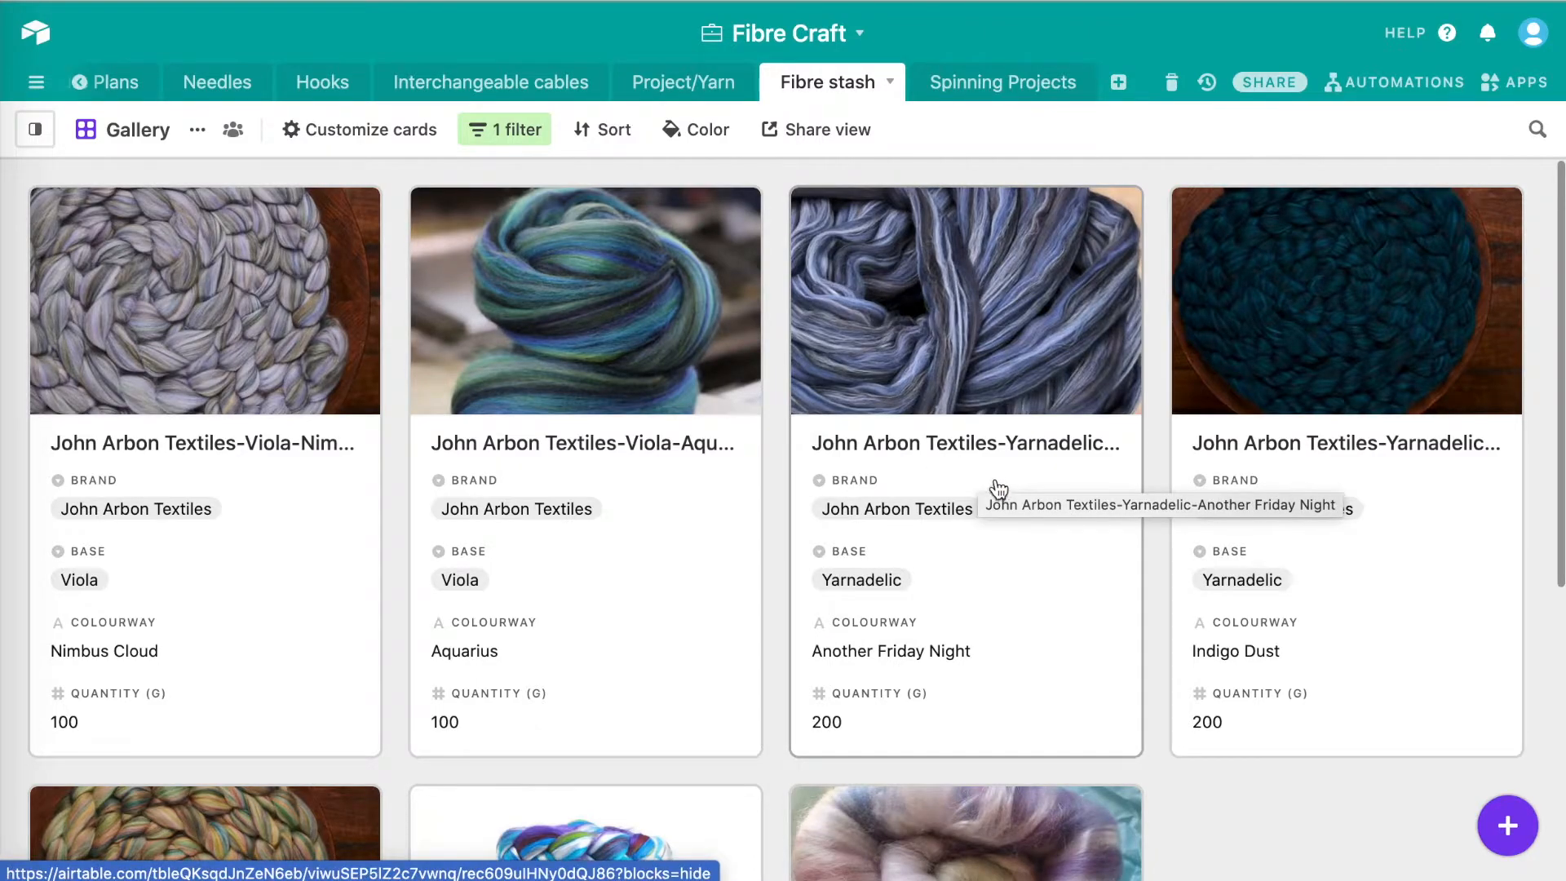
Step: Open the John Arbon Textiles Yarnadelic Another Friday Night record and examine its fields from Fibre name to Used up
left_click(999, 491)
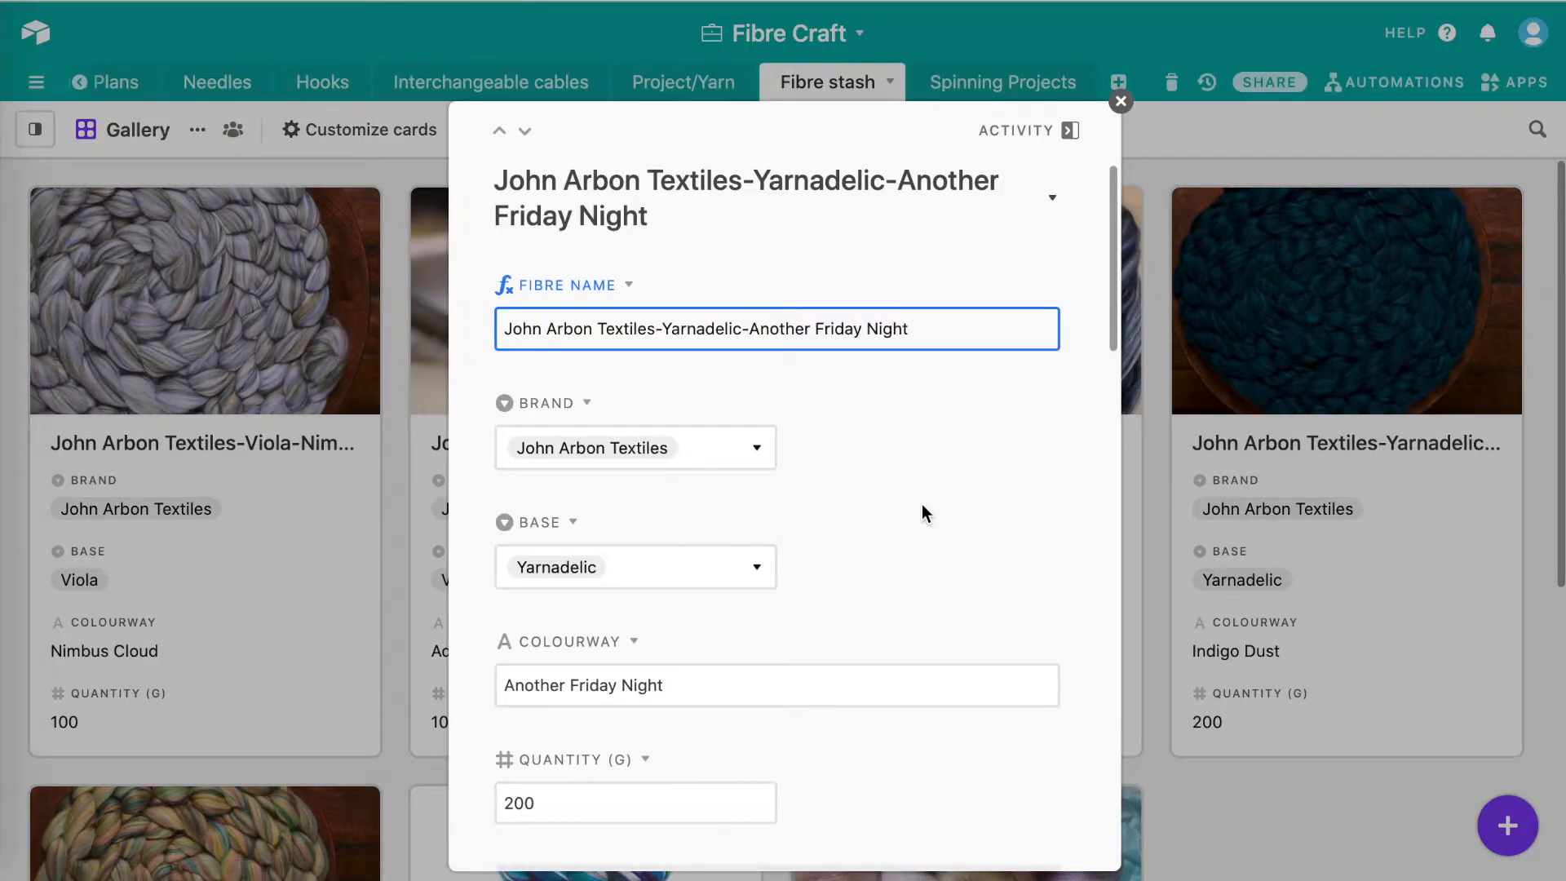
scroll(925, 515, "down", 4)
scroll(925, 515, "down", 5)
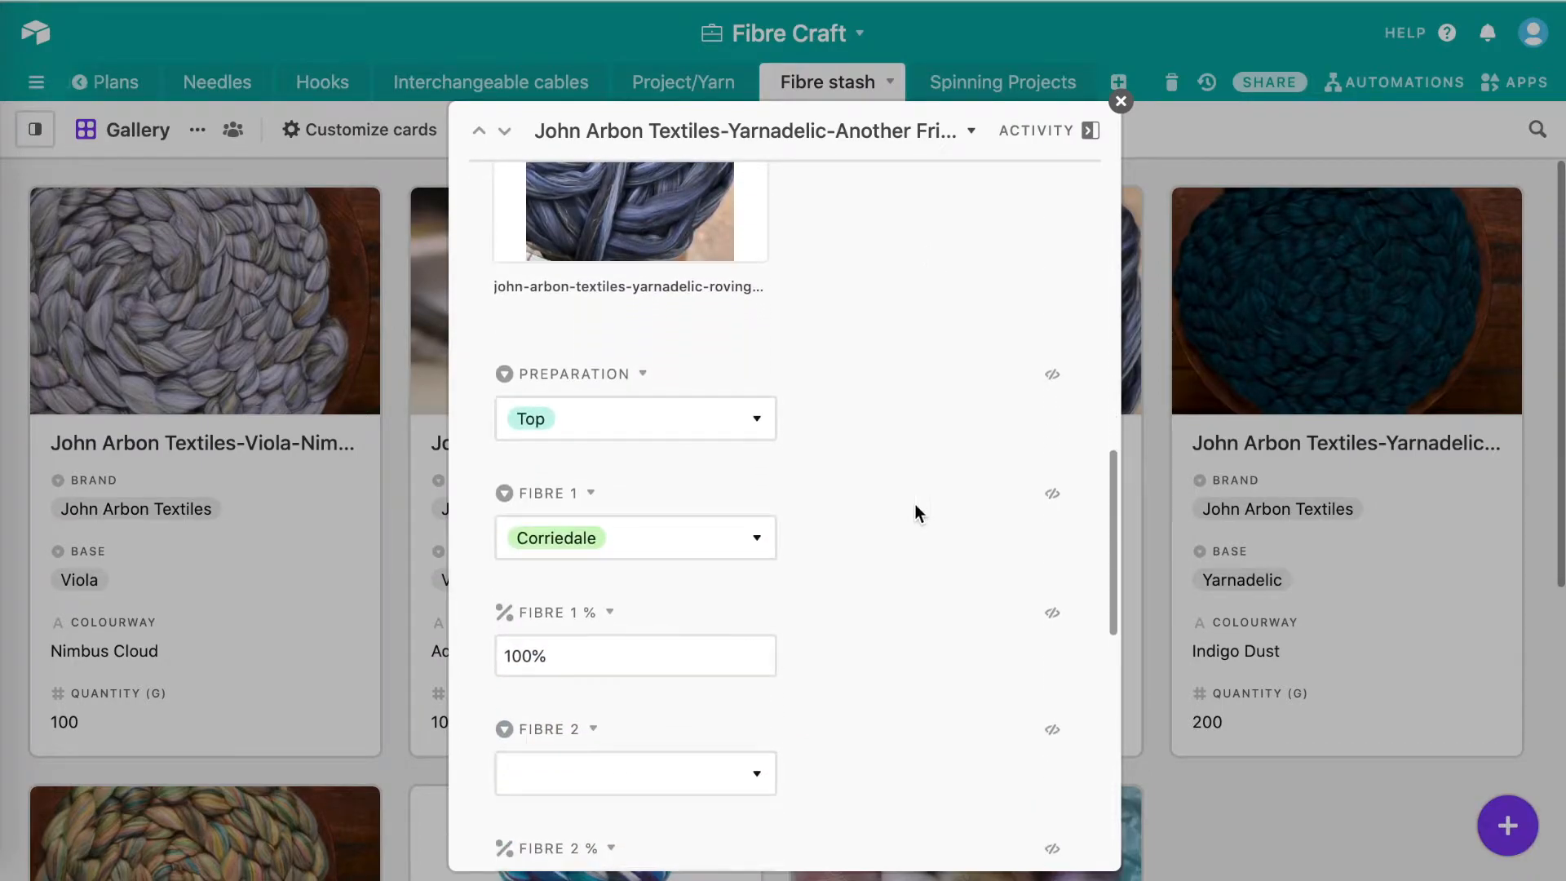
scroll(553, 372, "down", 2)
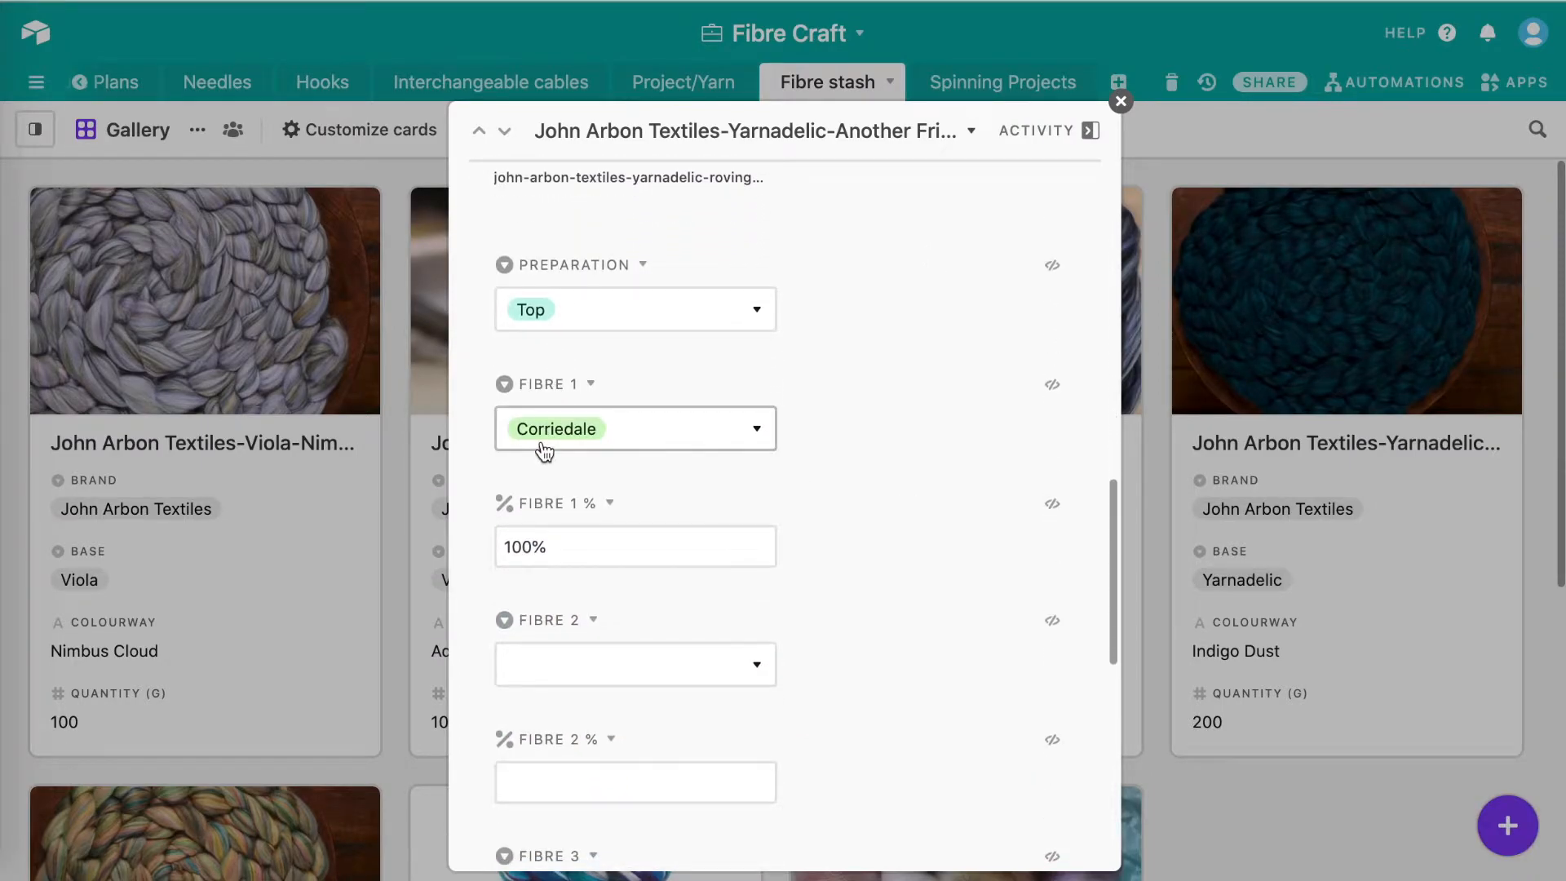
scroll(545, 453, "down", 3)
scroll(545, 456, "down", 8)
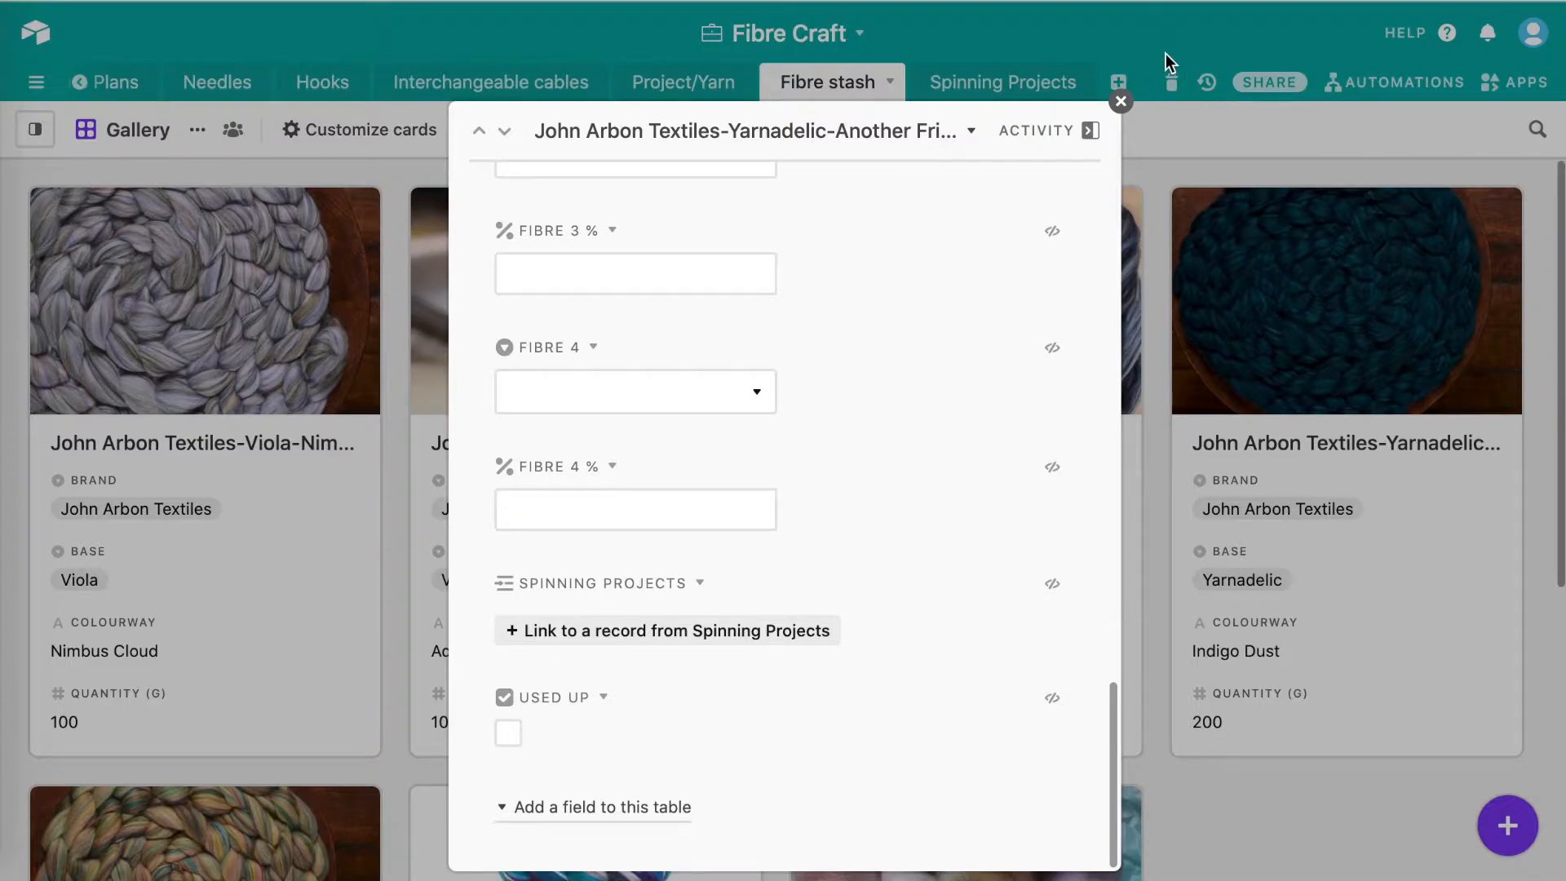
Step: Close the fibre record and open the Spinning Projects table
left_click(1121, 103)
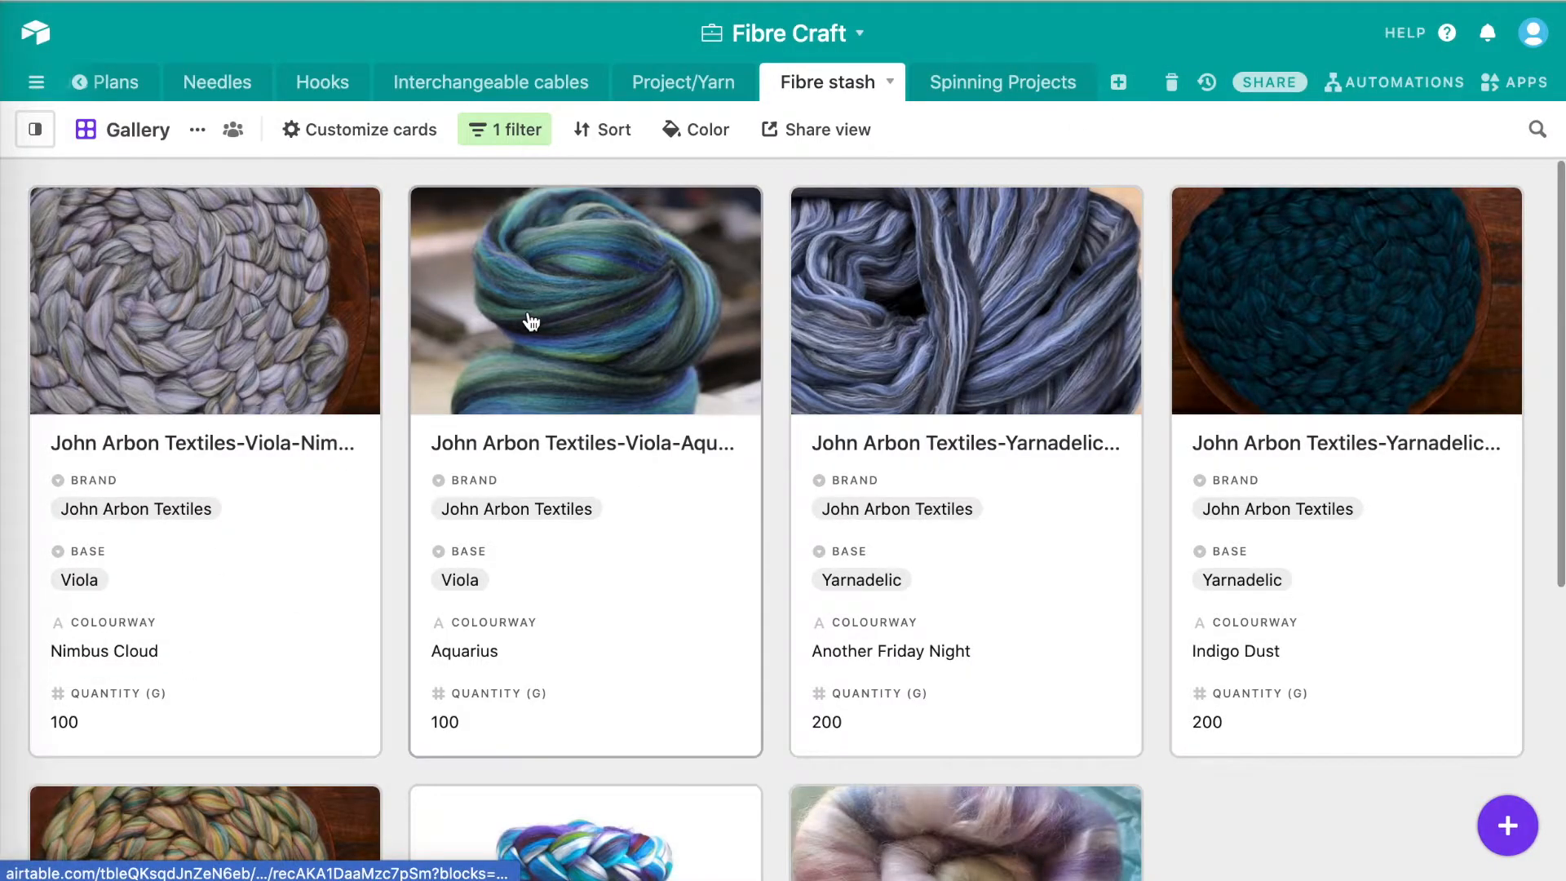
left_click(1011, 80)
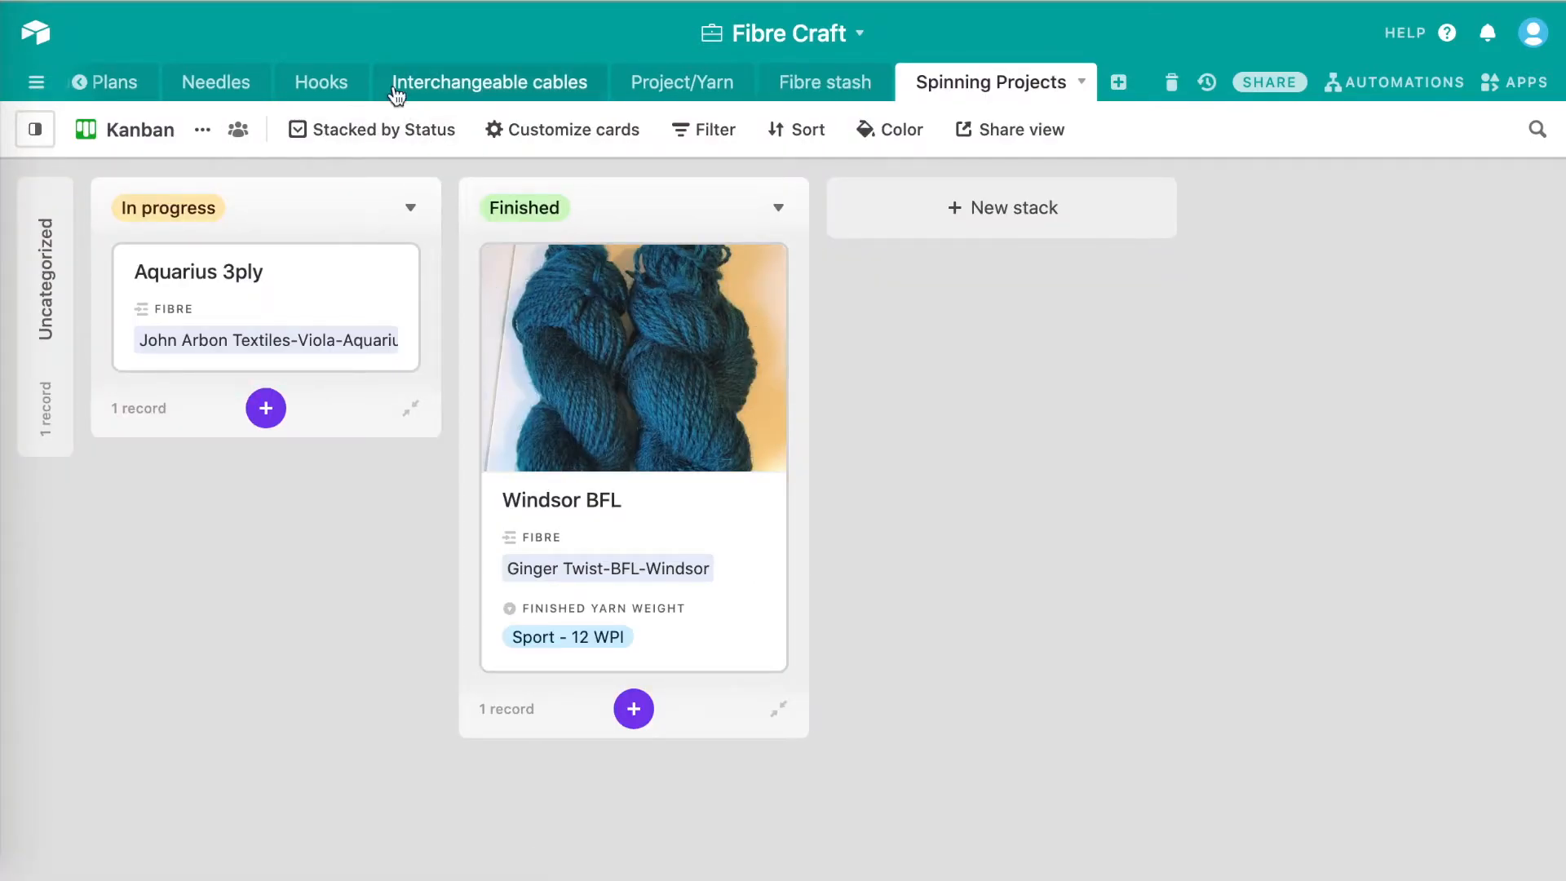
Step: Open the Yarn in stash table in Grid view and show its first columns, from Brand to Weight
scroll(367, 86, "left", 5)
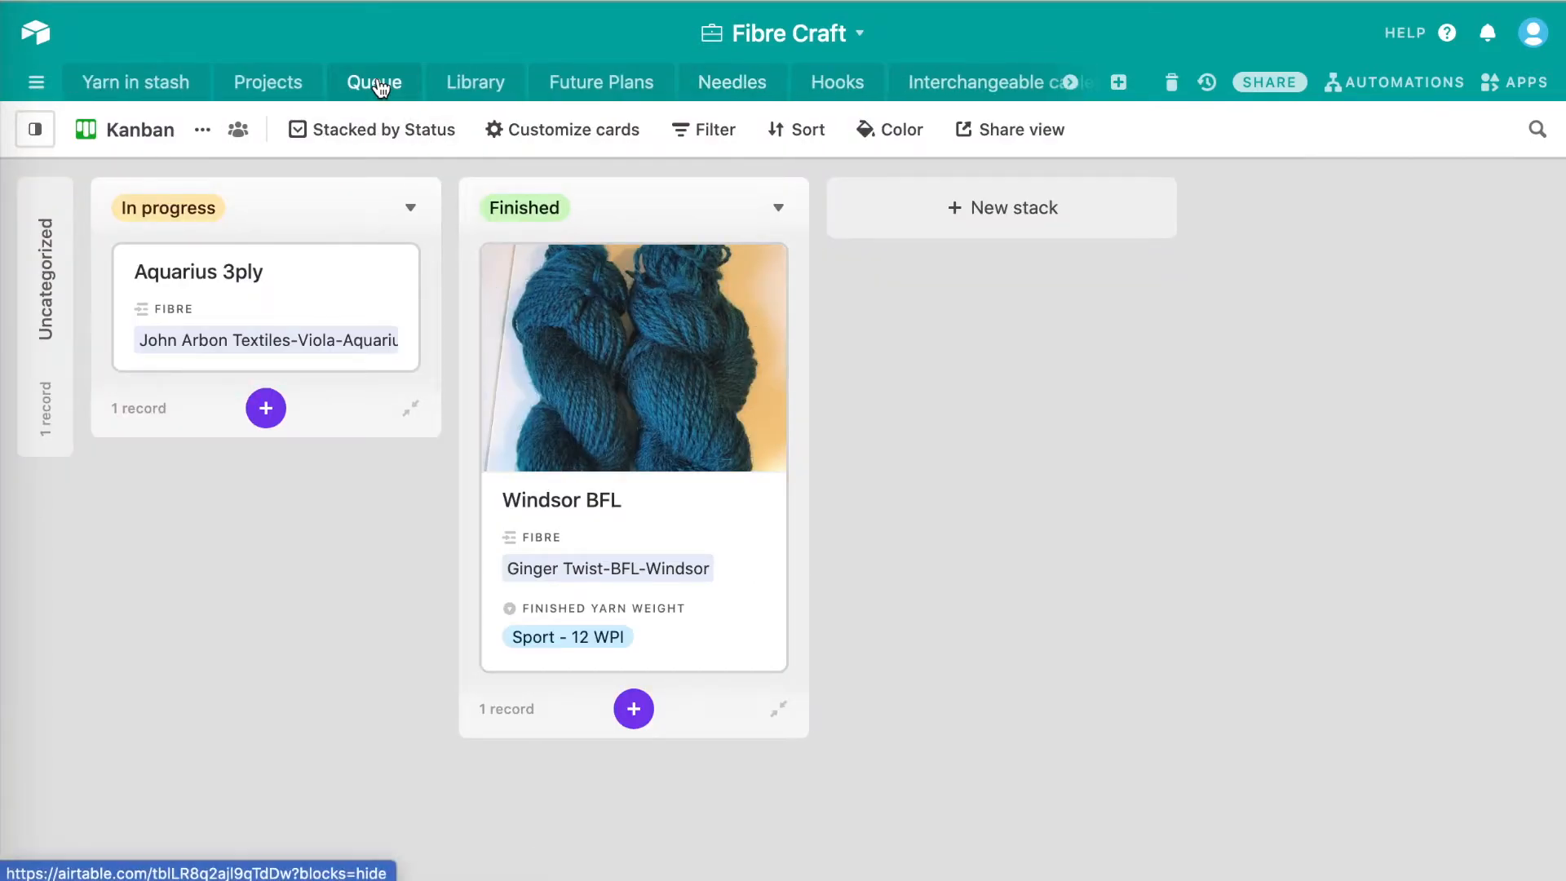
left_click(151, 81)
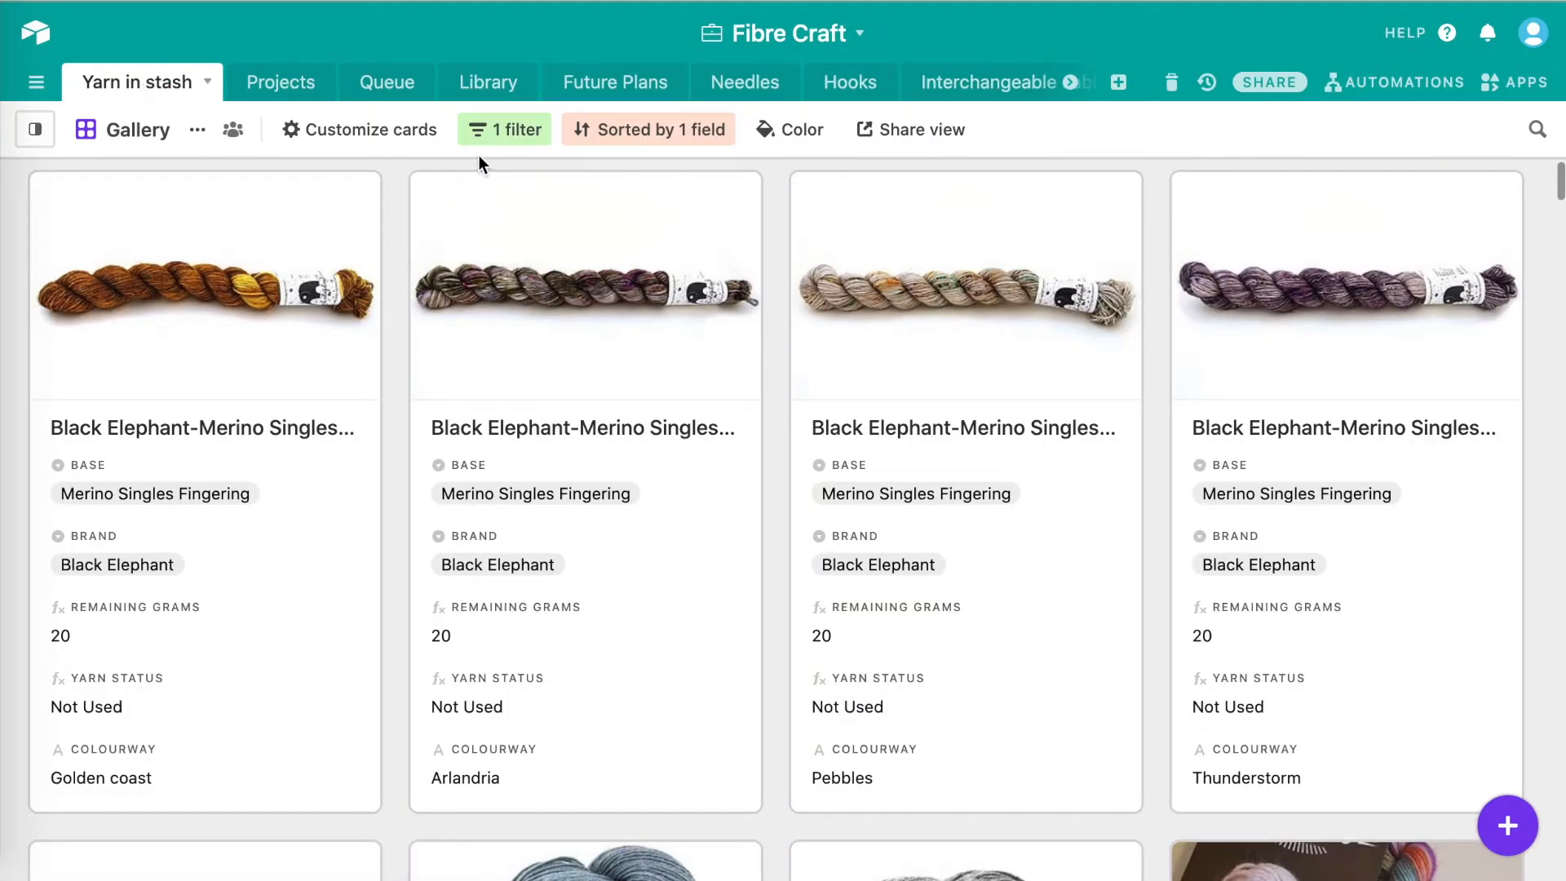
left_click(129, 135)
left_click(83, 259)
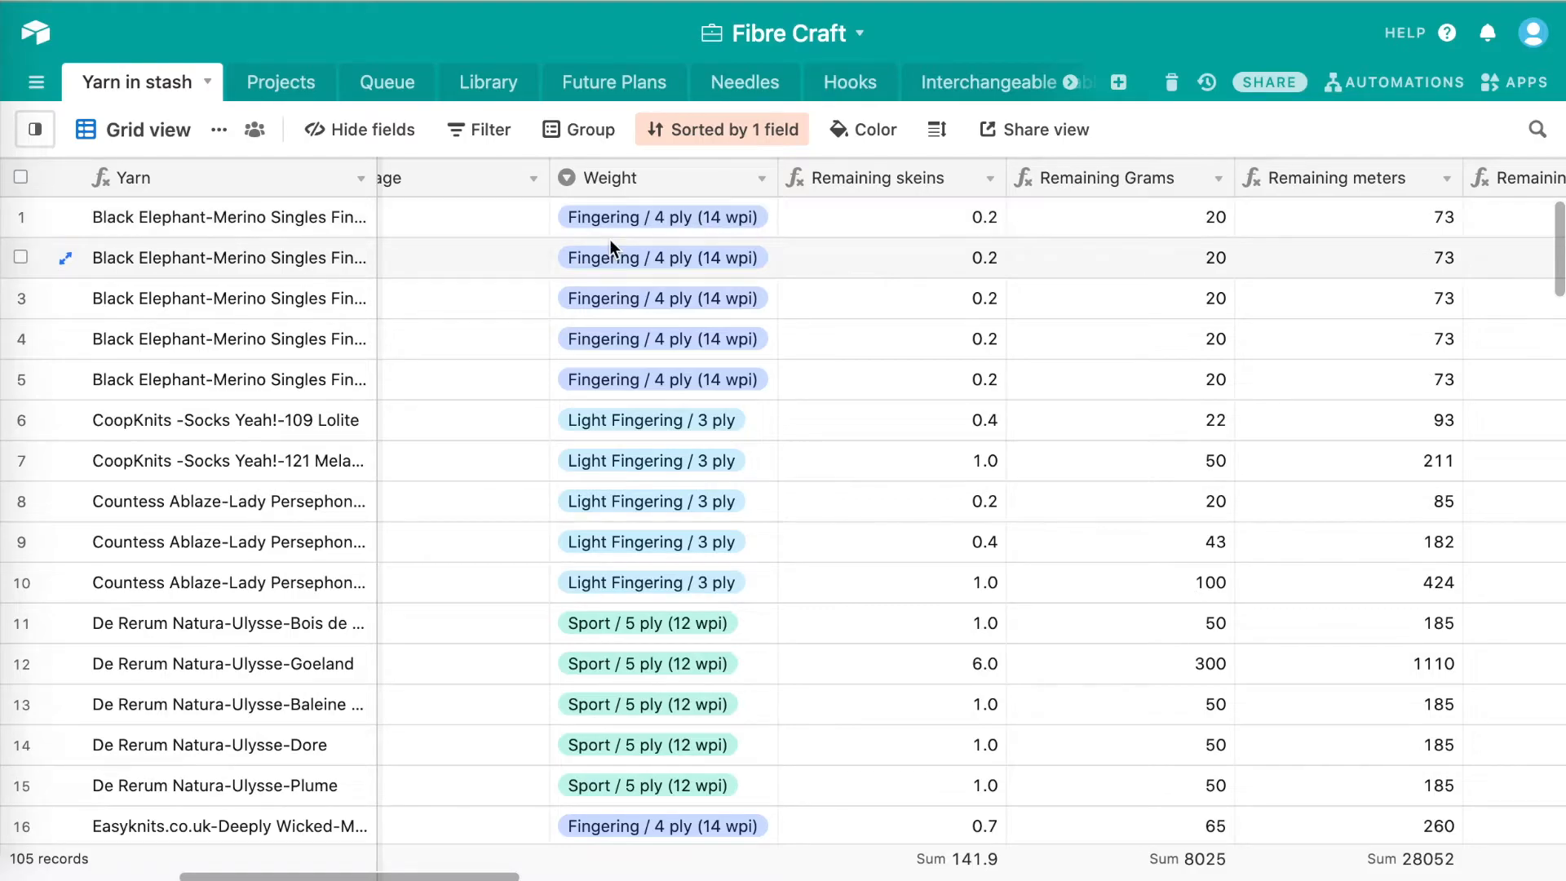
scroll(530, 253, "left", 10)
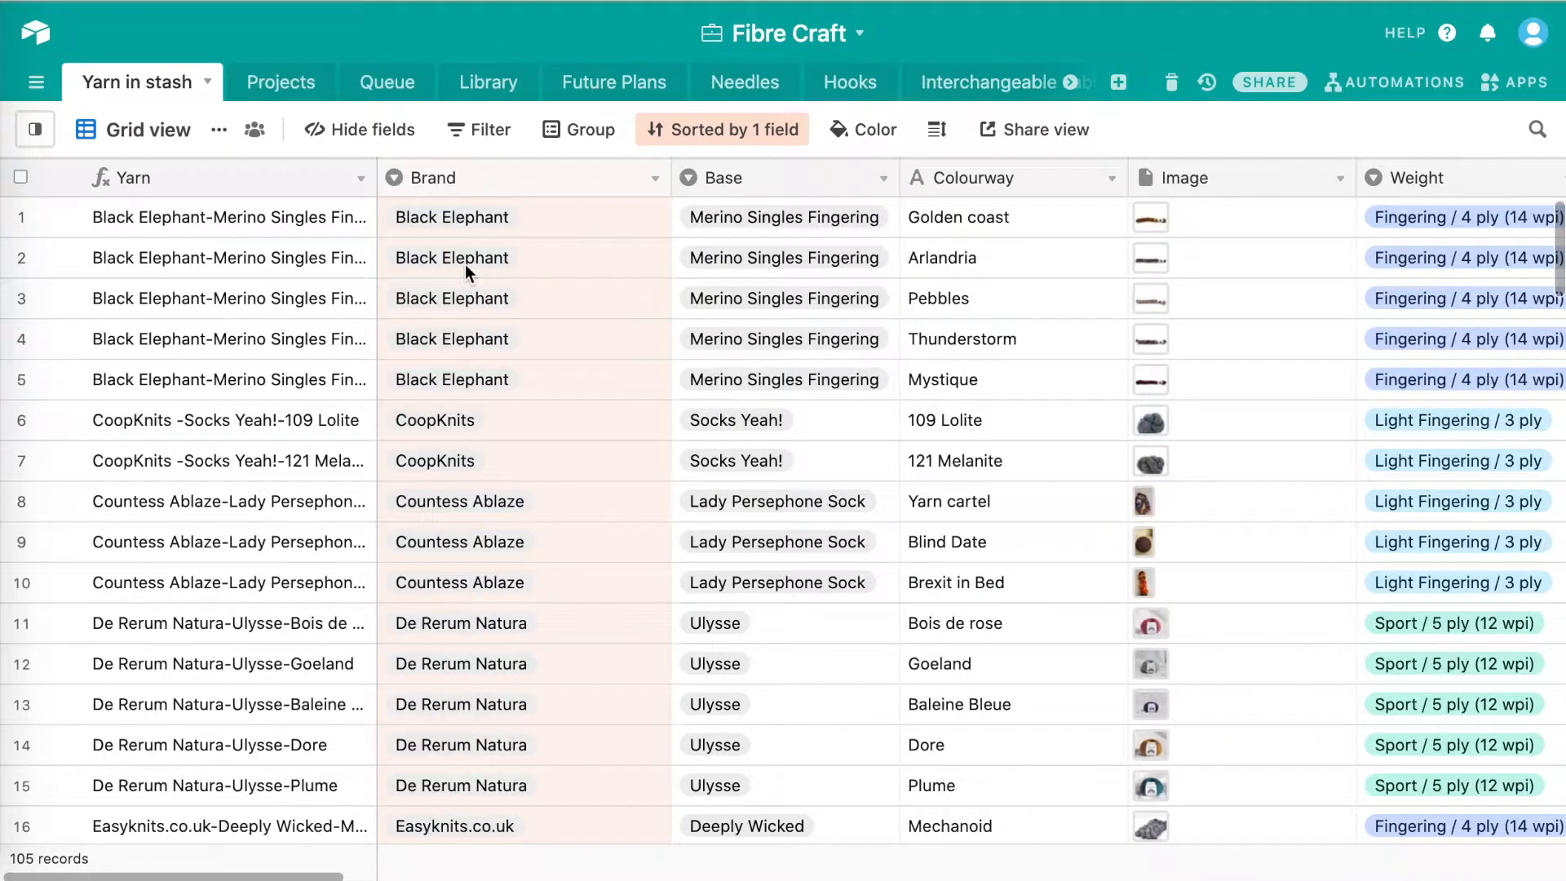
scroll(465, 264, "up", 1)
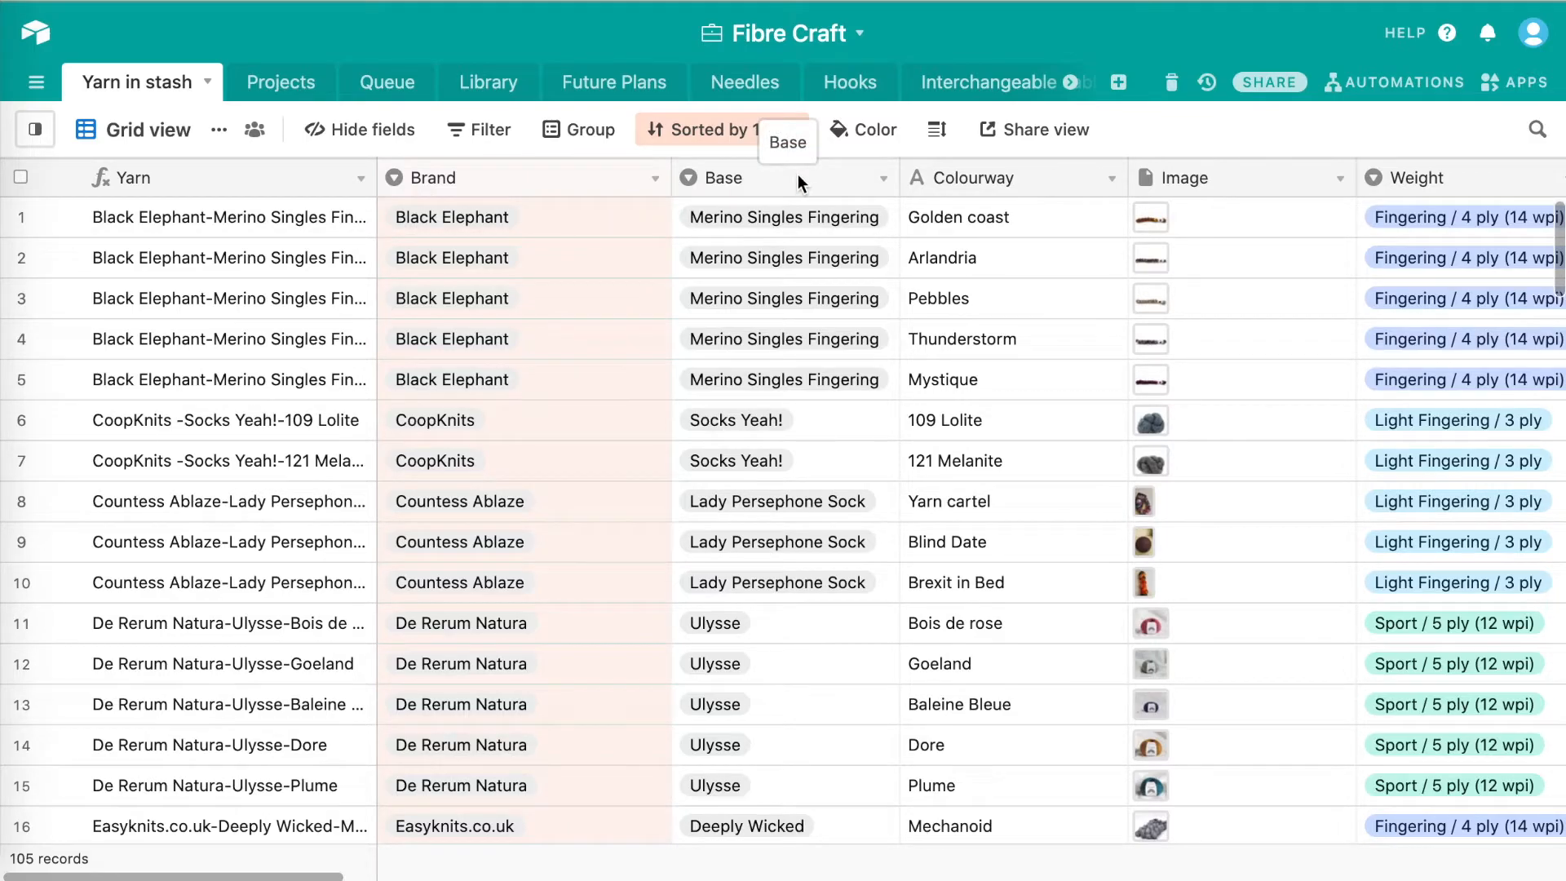
Step: Open the Brand field's type settings and review its full list of single select options
left_click(655, 179)
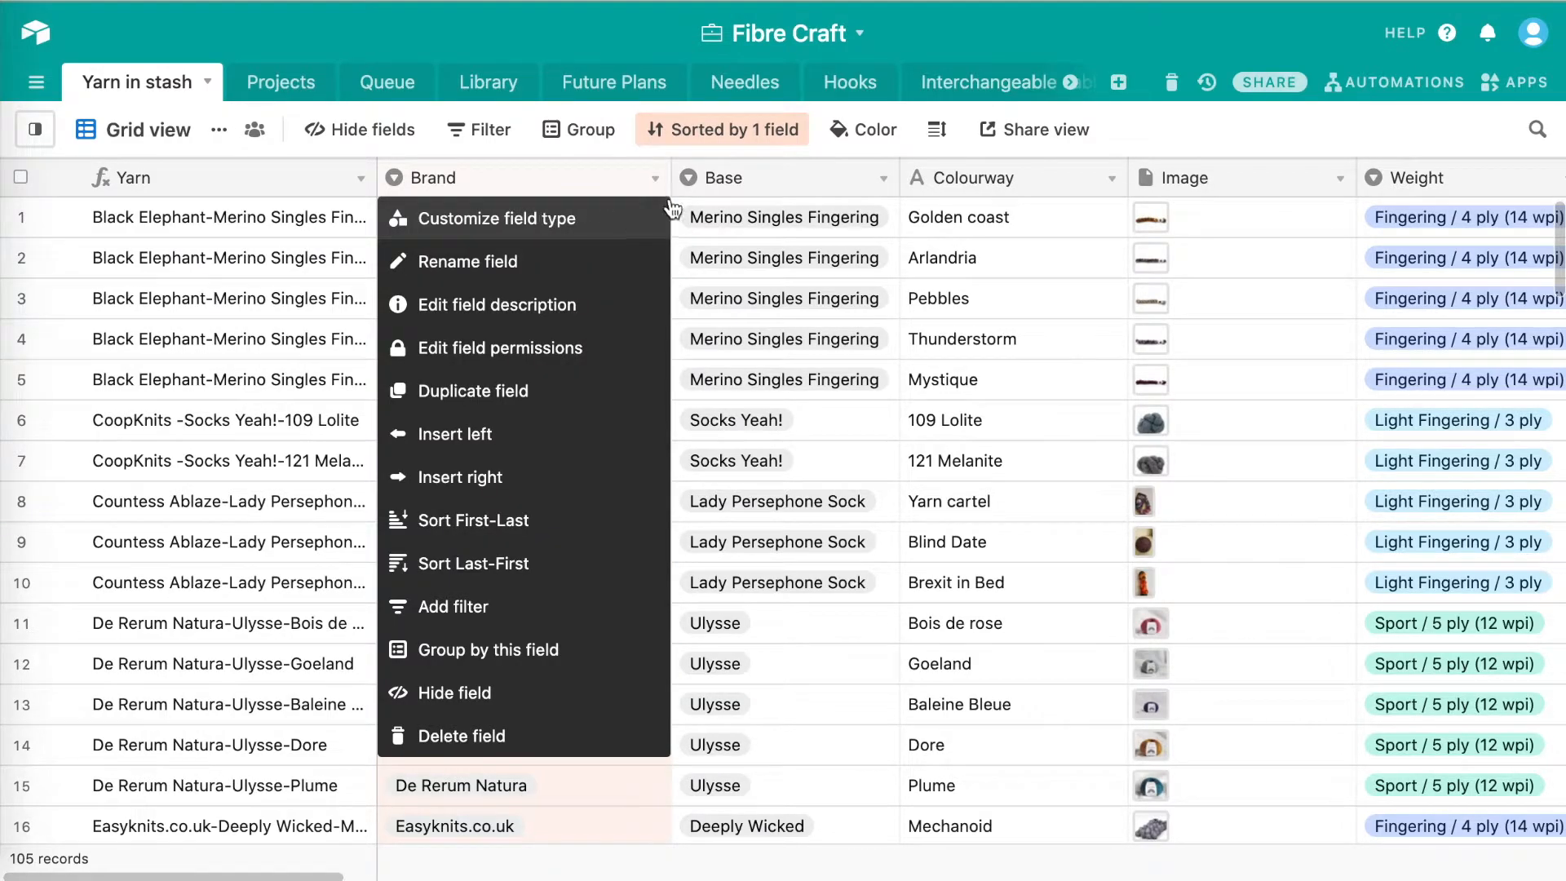
left_click(551, 216)
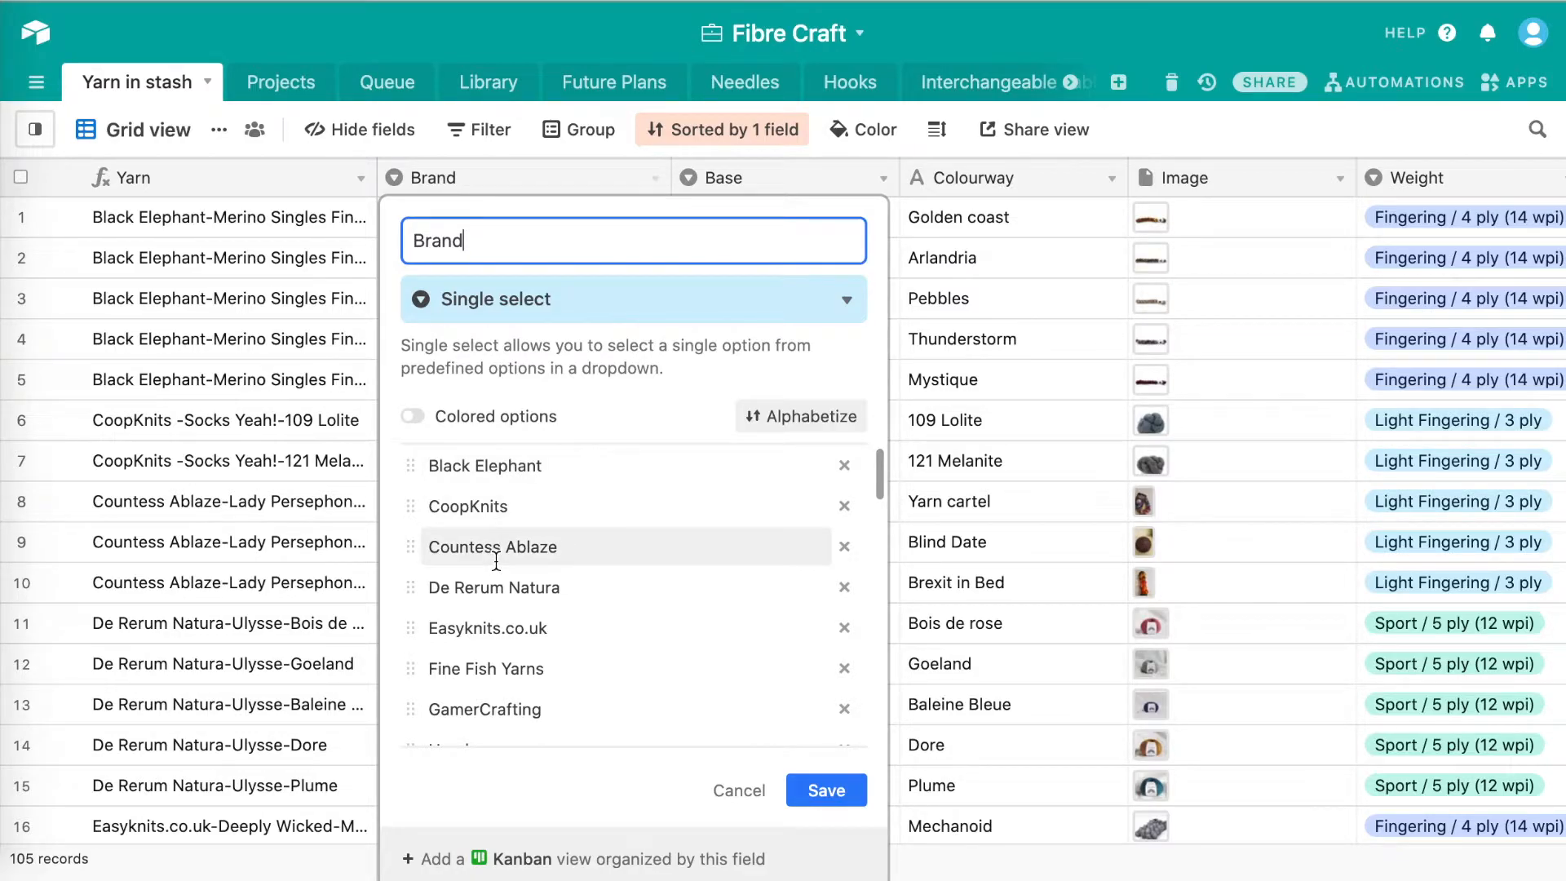
scroll(496, 562, "down", 3)
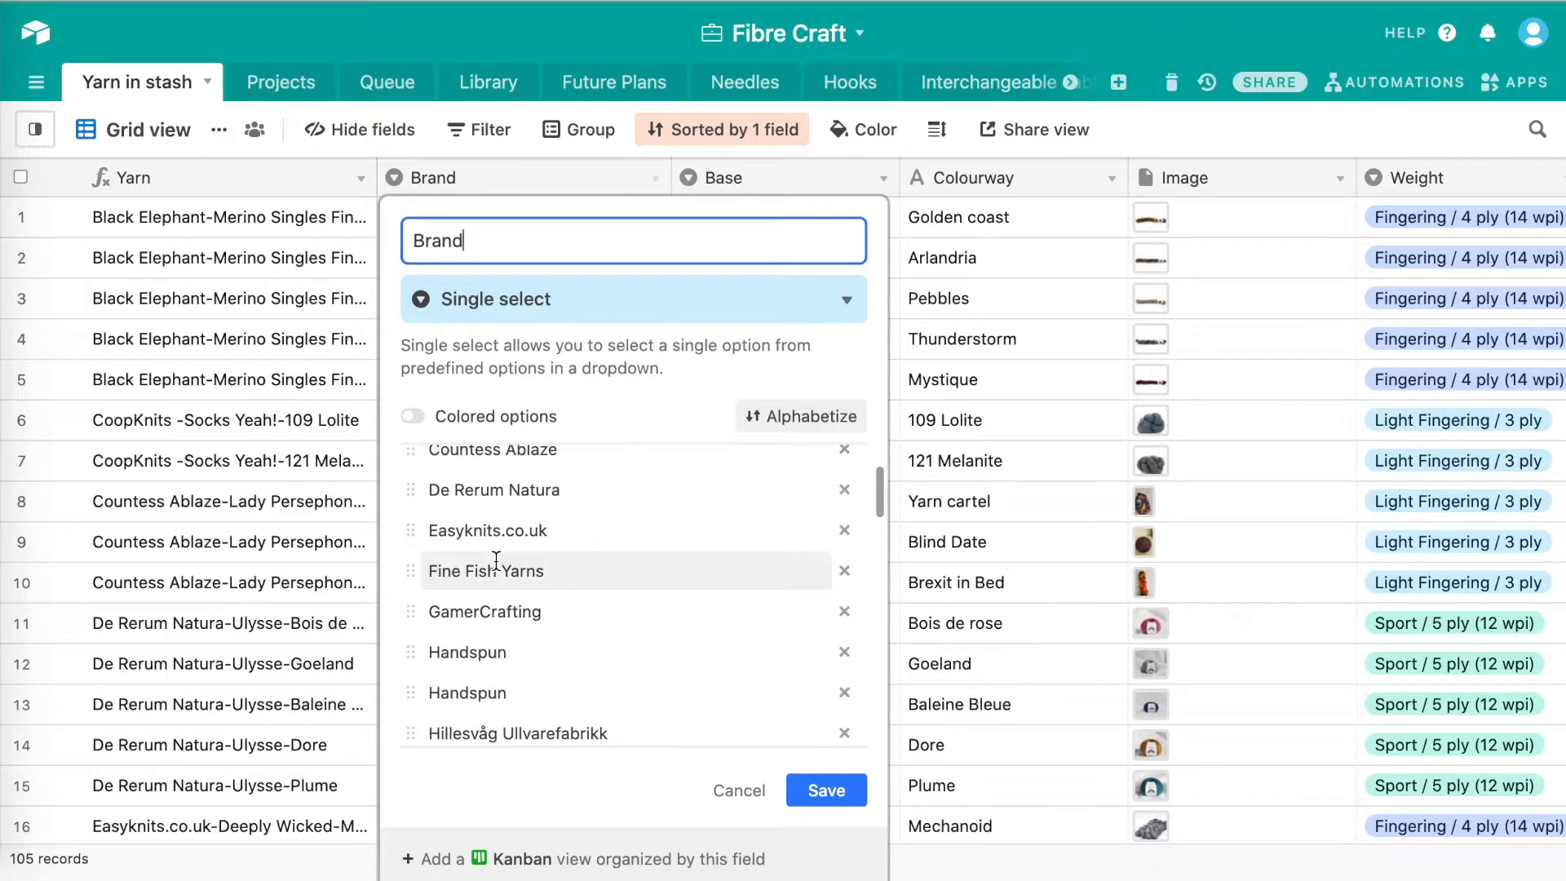
scroll(496, 561, "down", 4)
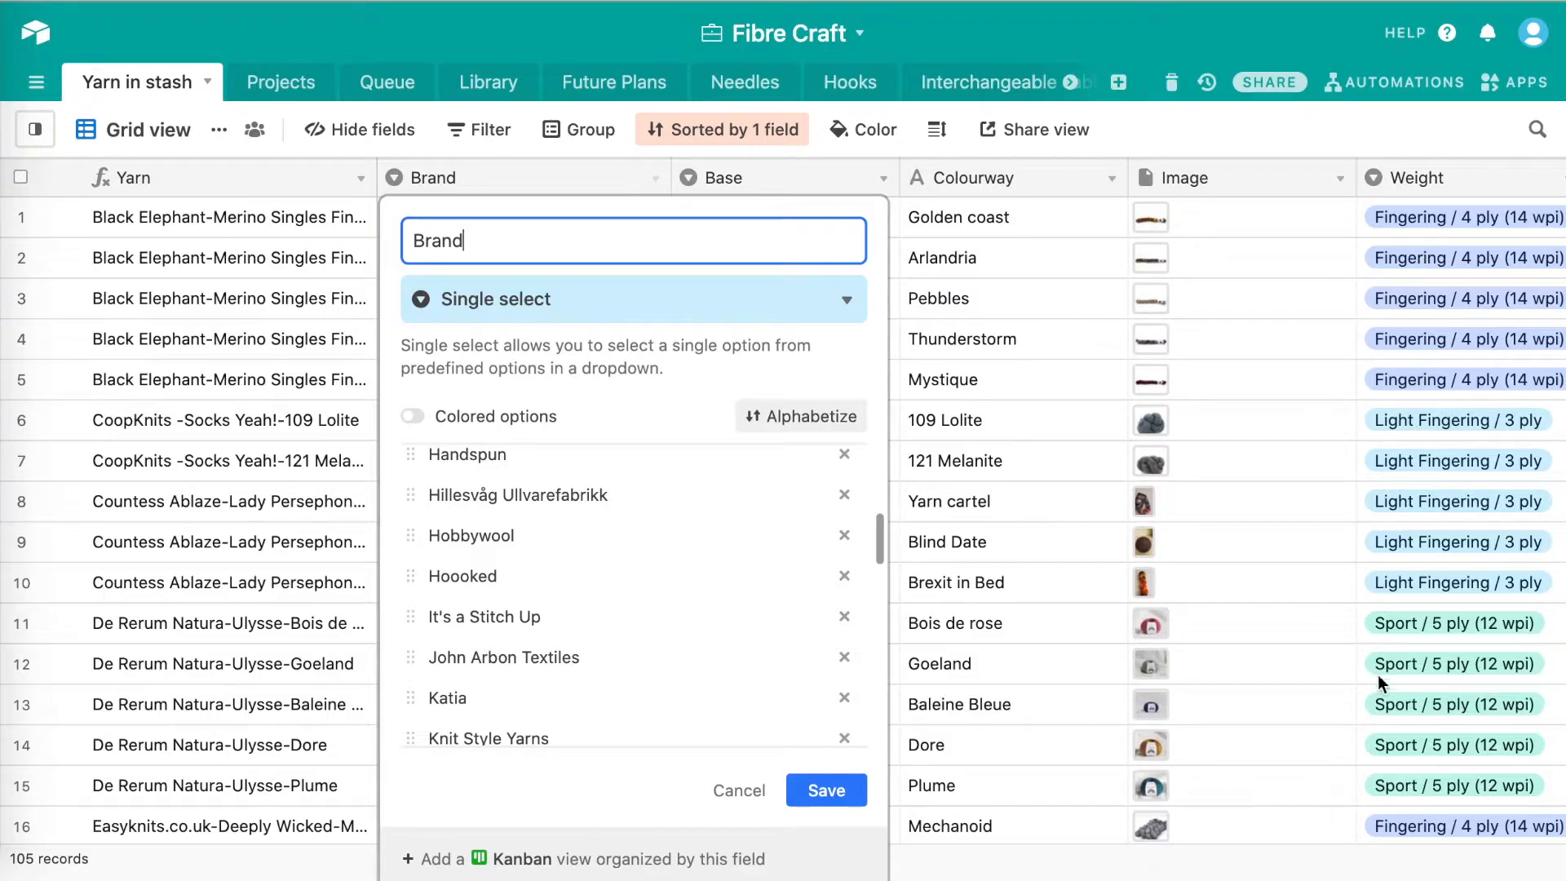
scroll(1387, 620, "down", 1)
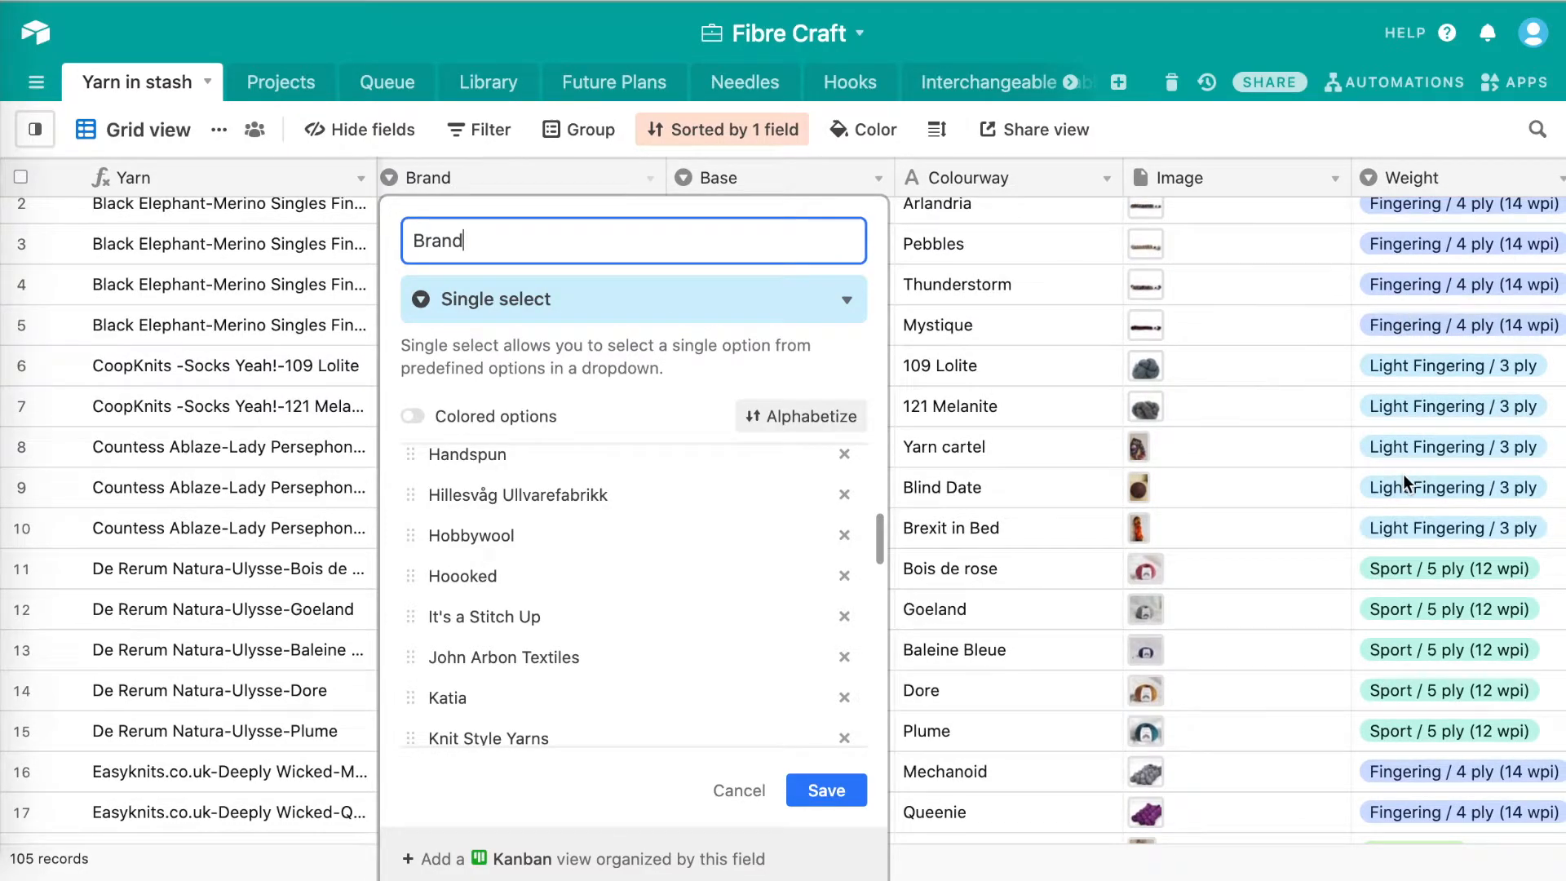
scroll(571, 634, "down", 6)
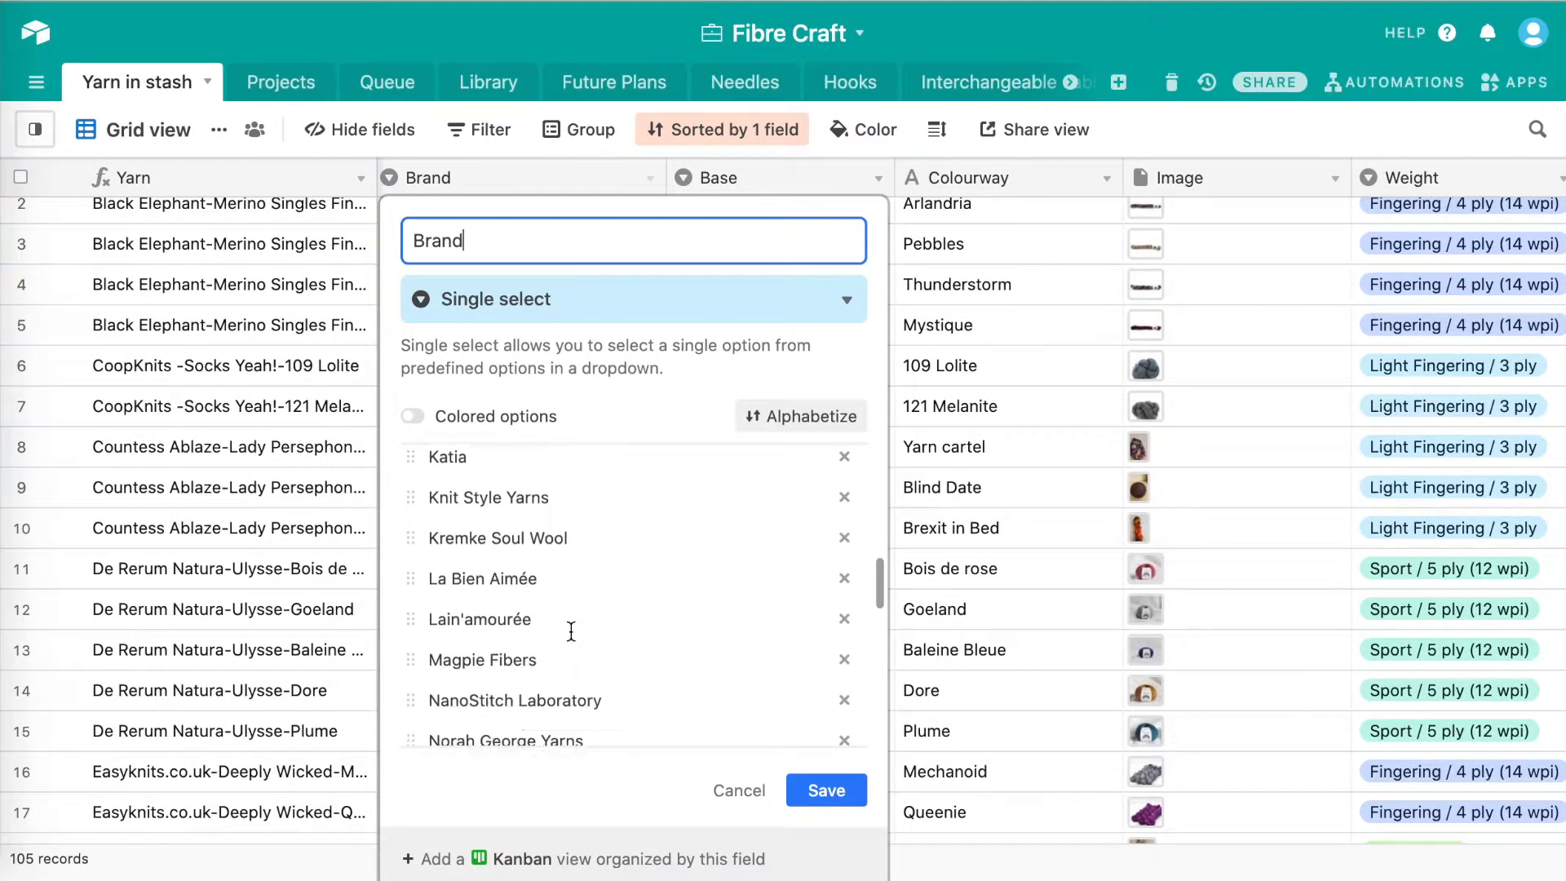
scroll(571, 634, "down", 6)
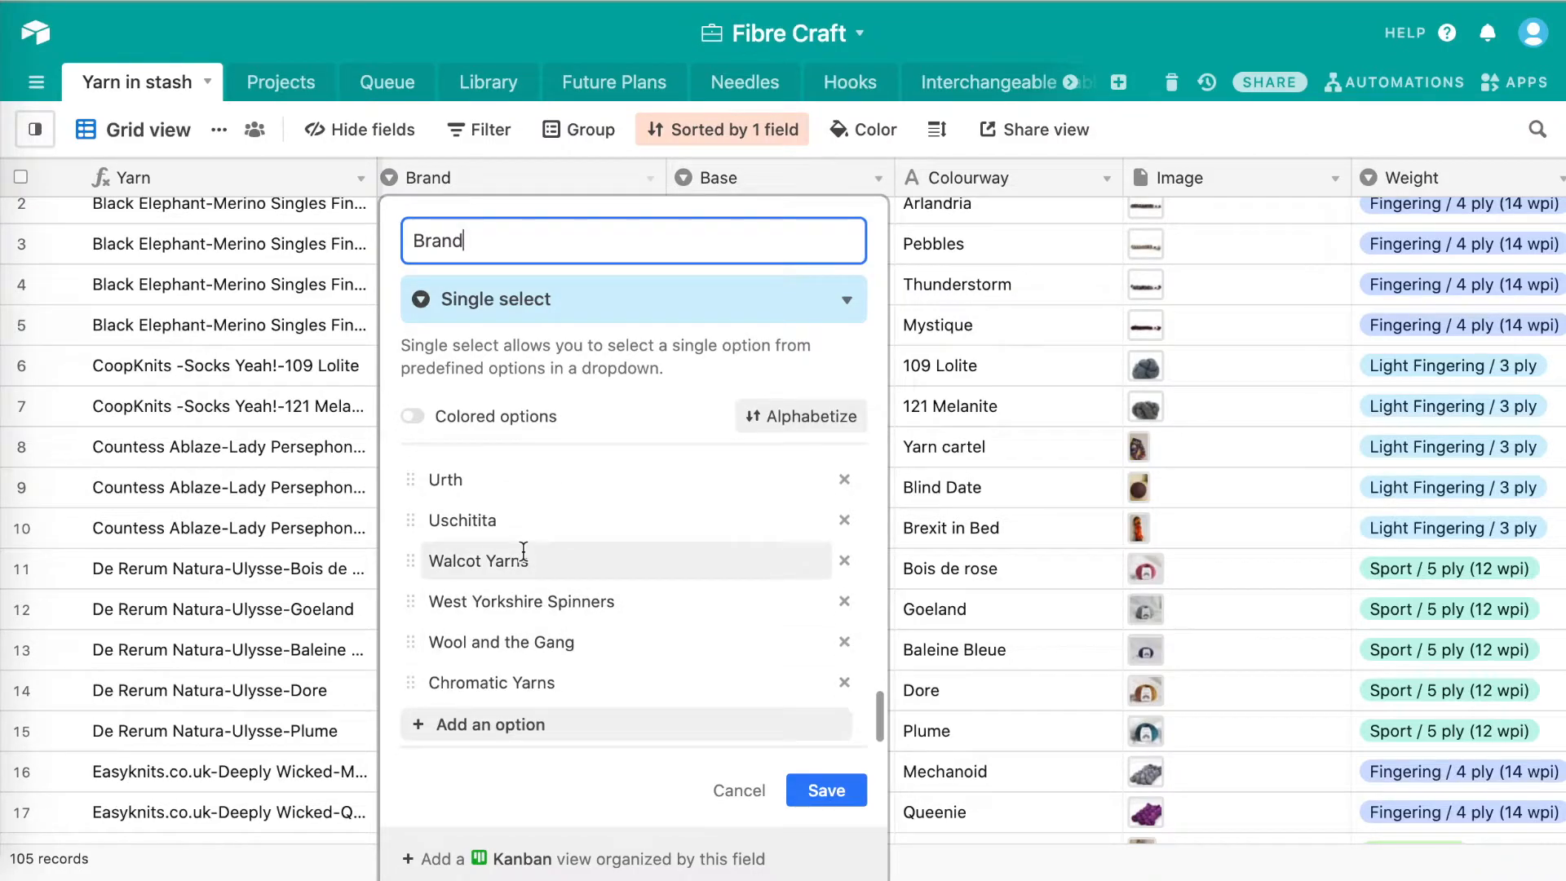
scroll(523, 551, "up", 15)
scroll(514, 562, "down", 10)
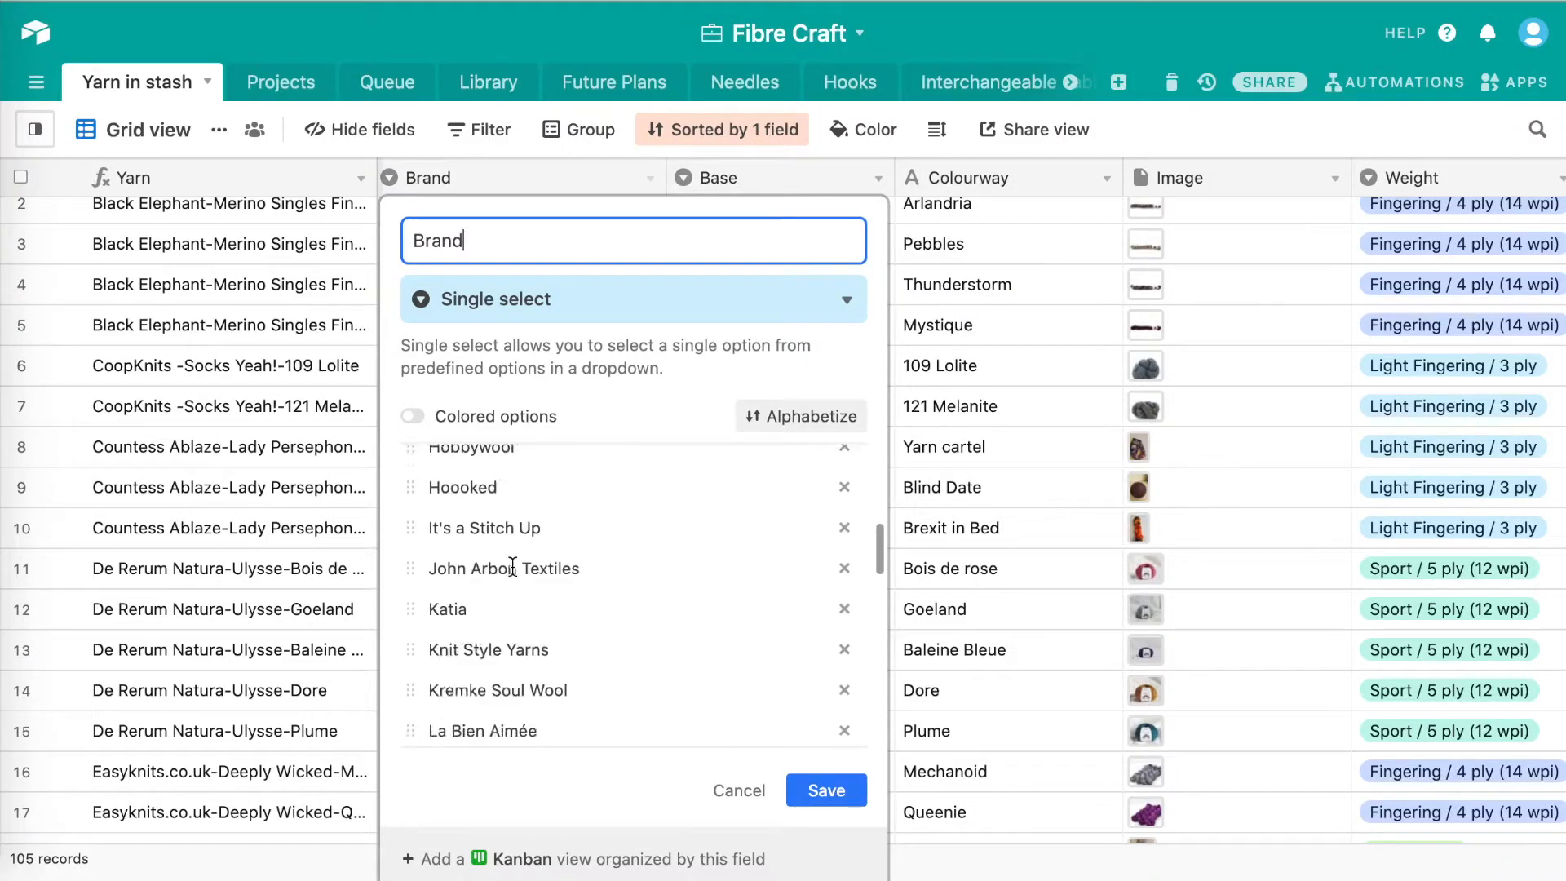
scroll(513, 563, "down", 4)
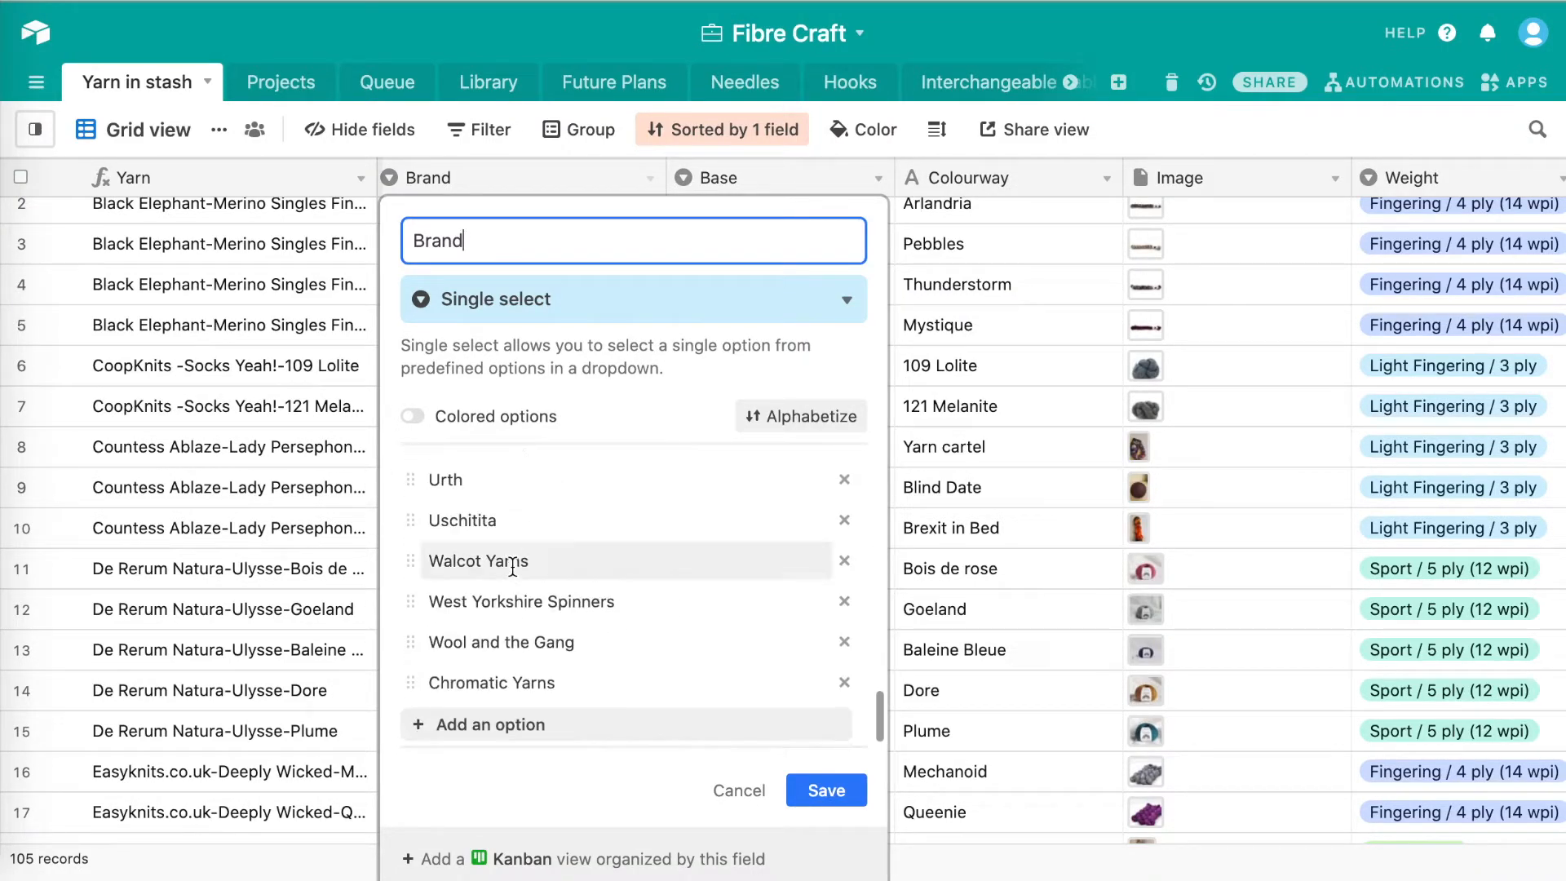
Step: Add a blank option to the Brand choices, remove it, and close the field settings without saving
left_click(453, 728)
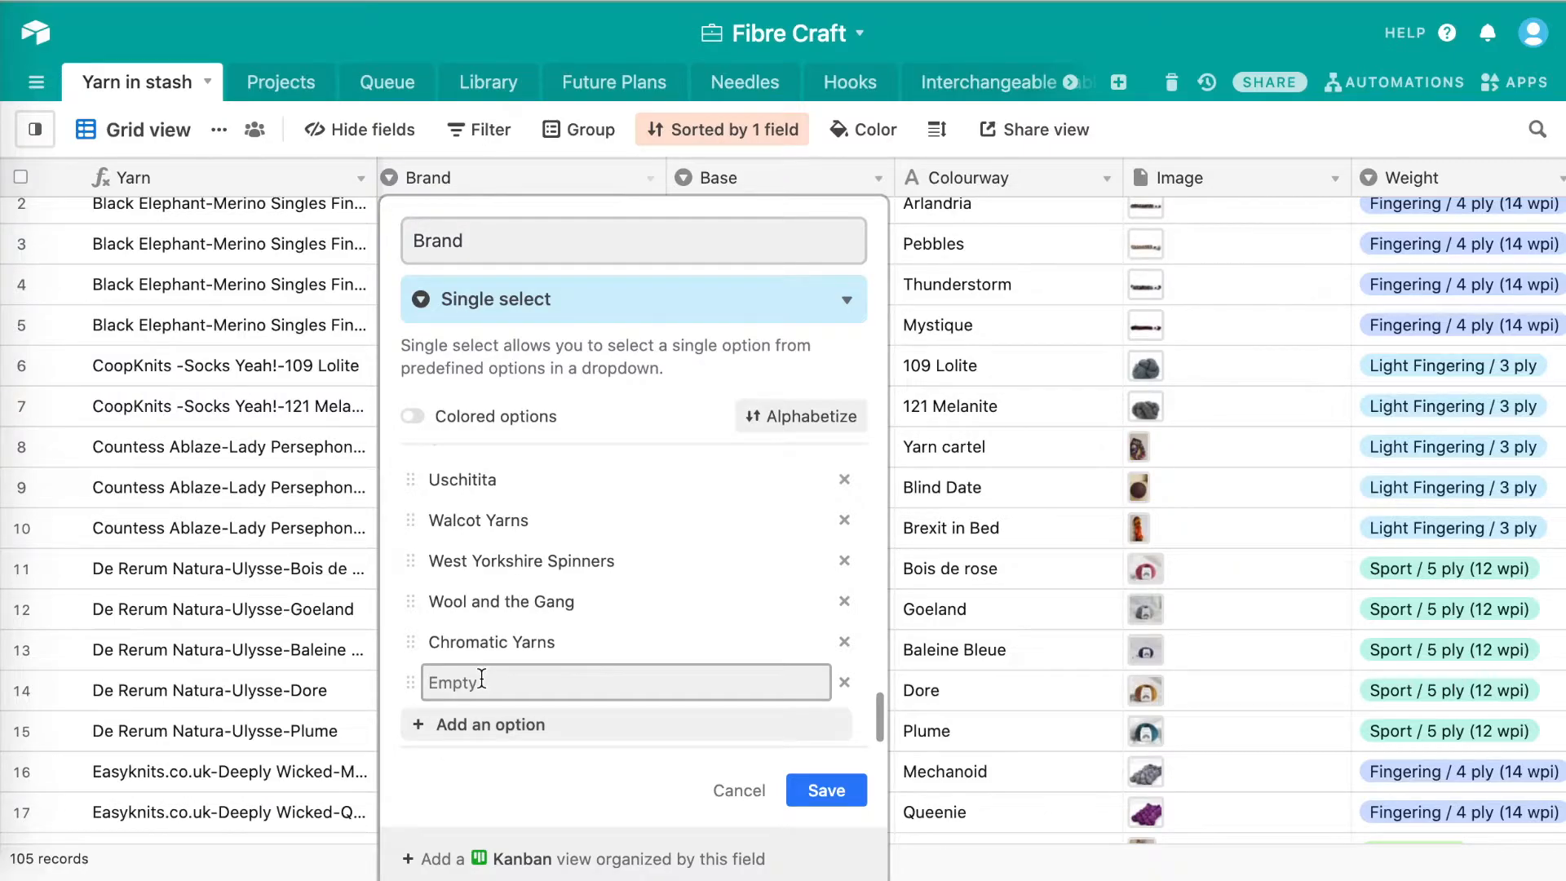
left_click(846, 684)
left_click(846, 684)
left_click(737, 791)
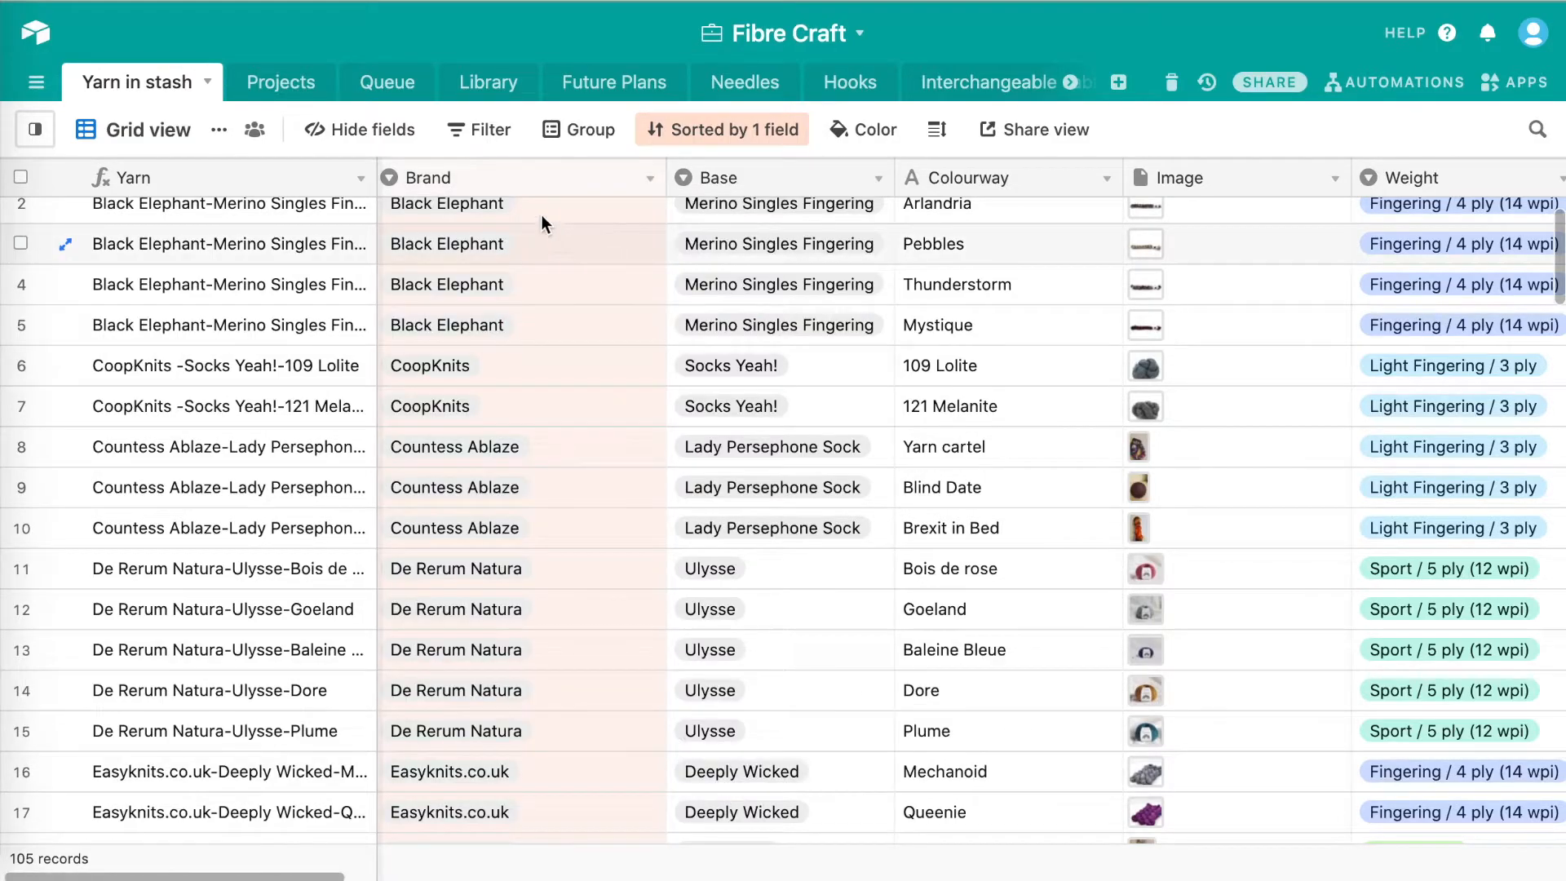
Step: Look over the Brand, Base and Colourway values across the yarn records
scroll(336, 389, "down", 4)
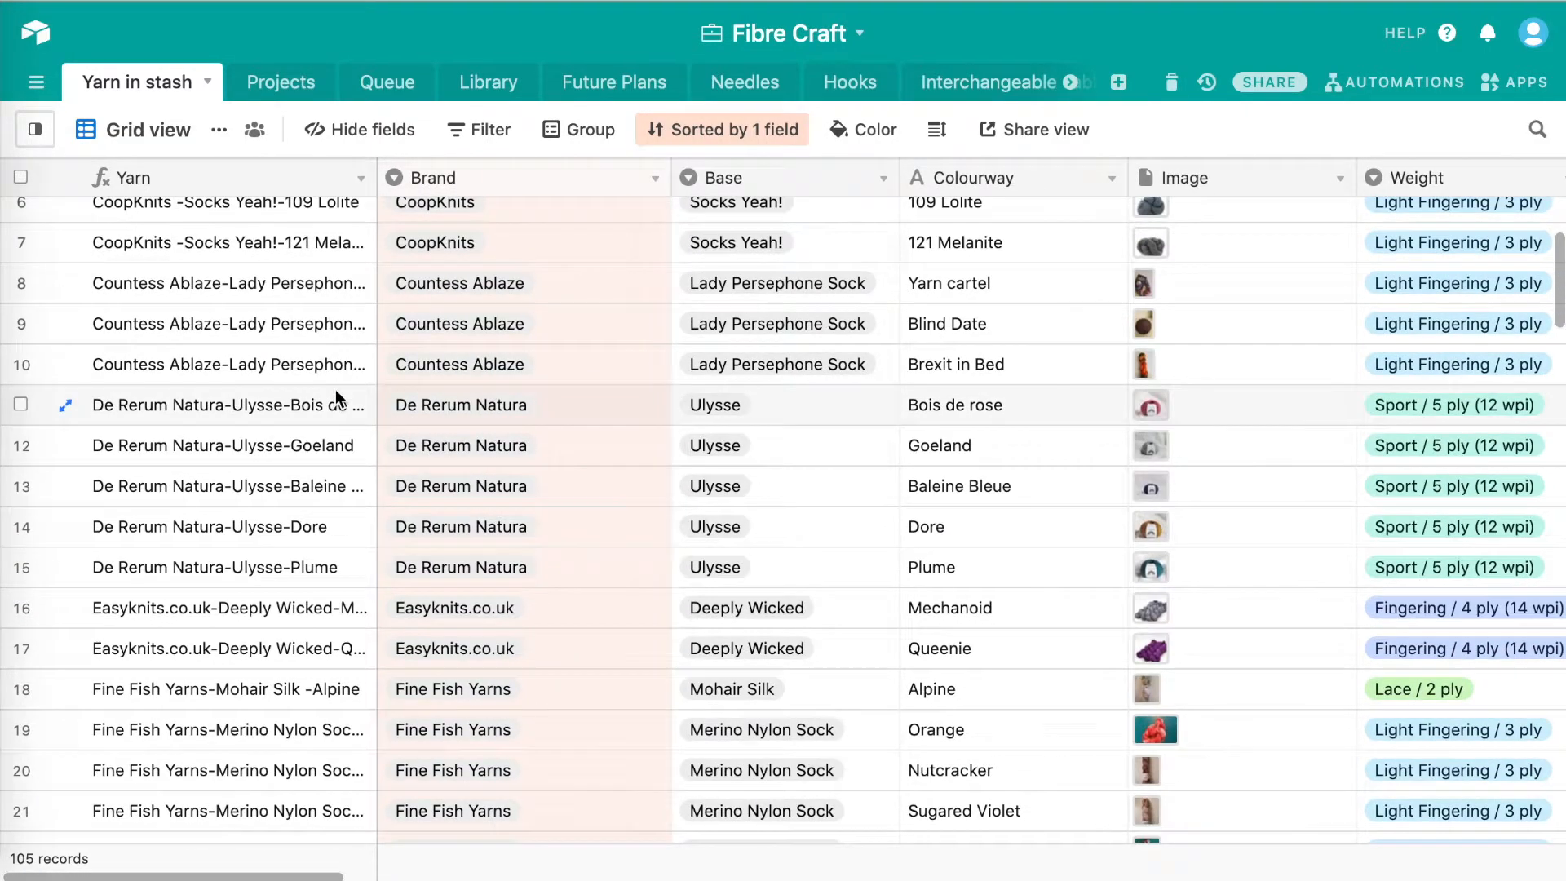
scroll(489, 334, "up", 3)
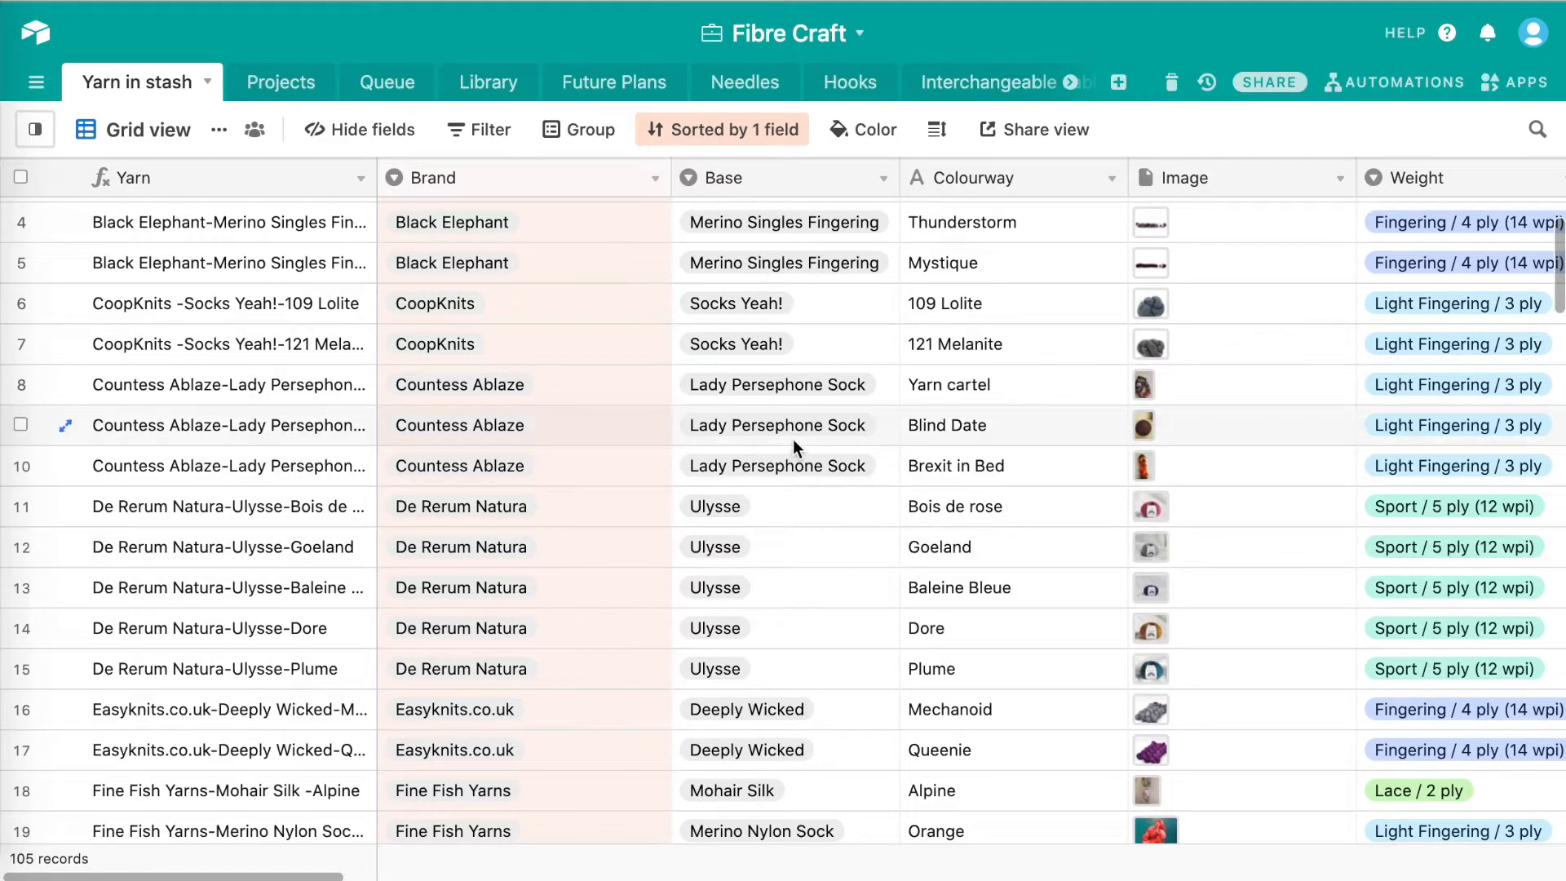
scroll(793, 439, "down", 1)
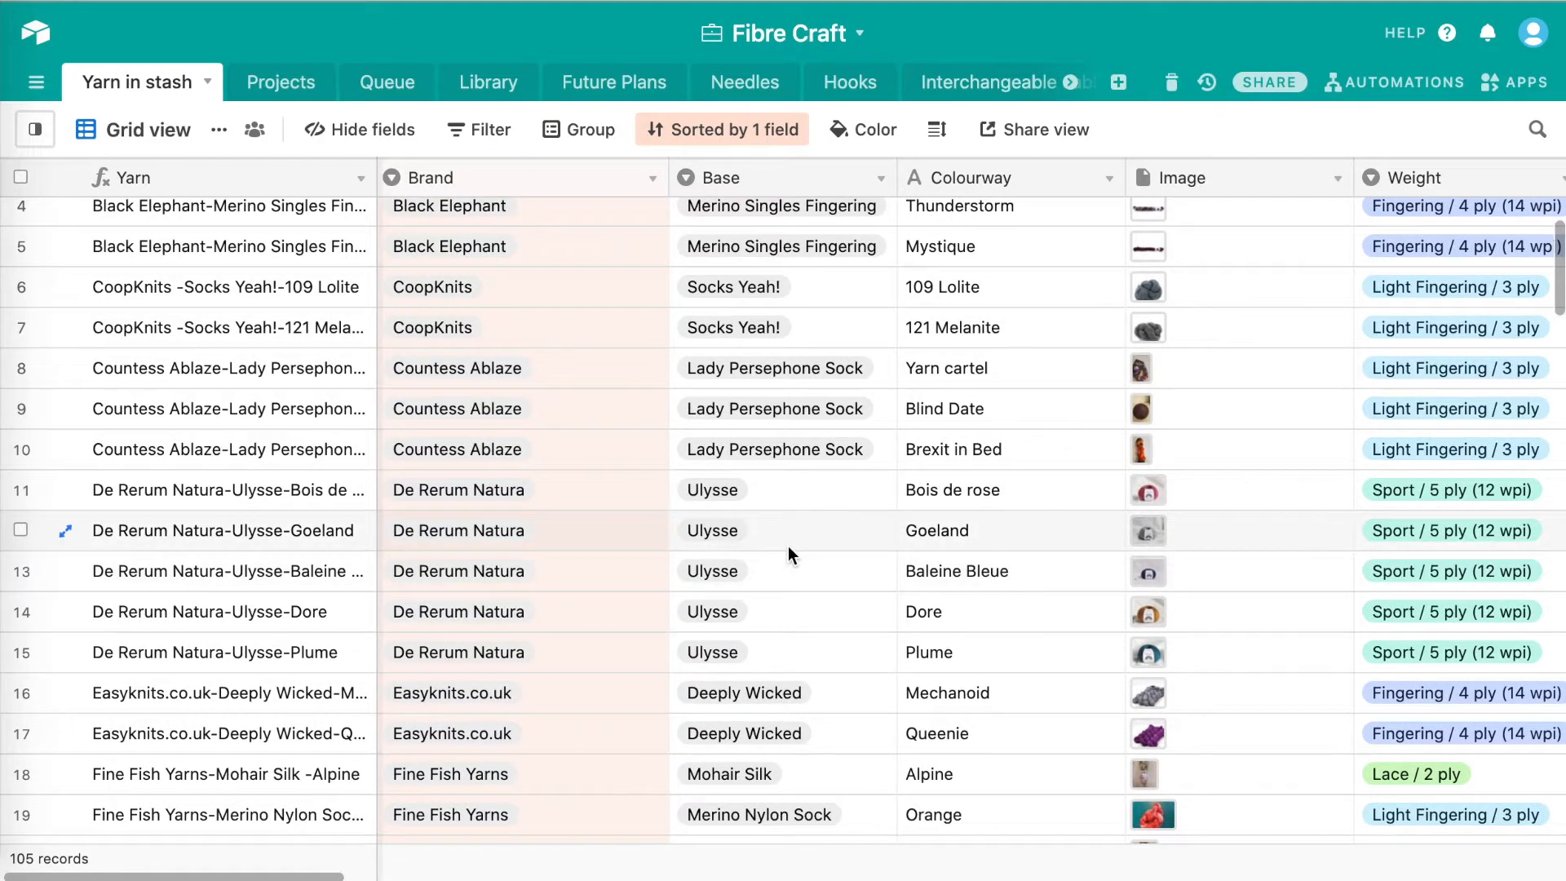
scroll(788, 545, "up", 3)
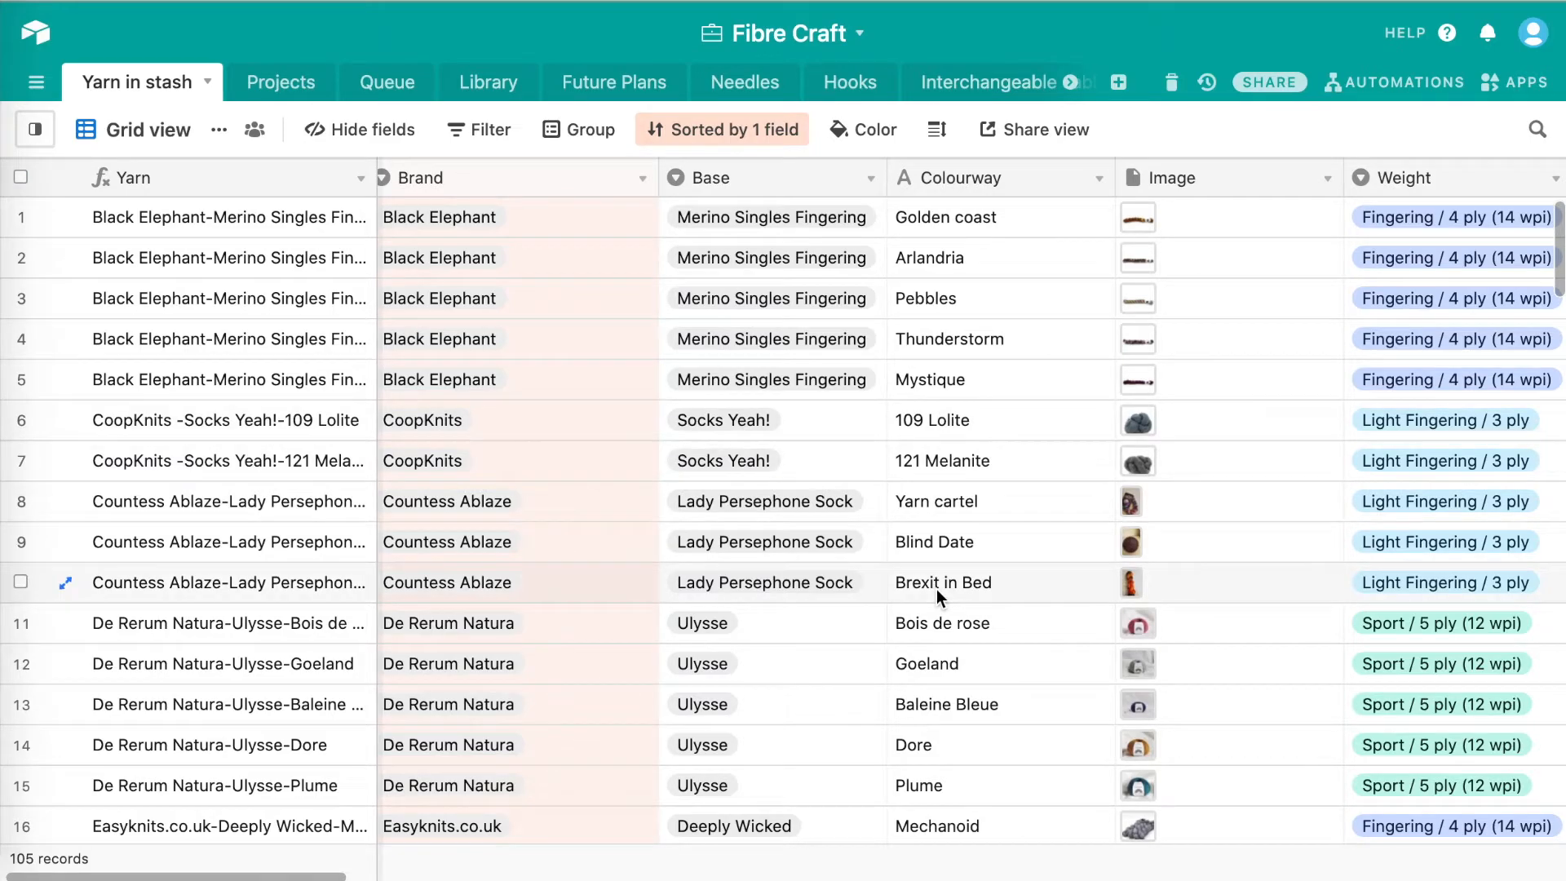
Step: Open the attachment upload window for the Golden coast yarn's Image cell, view the available file sources, and close it
scroll(1026, 336, "right", 1)
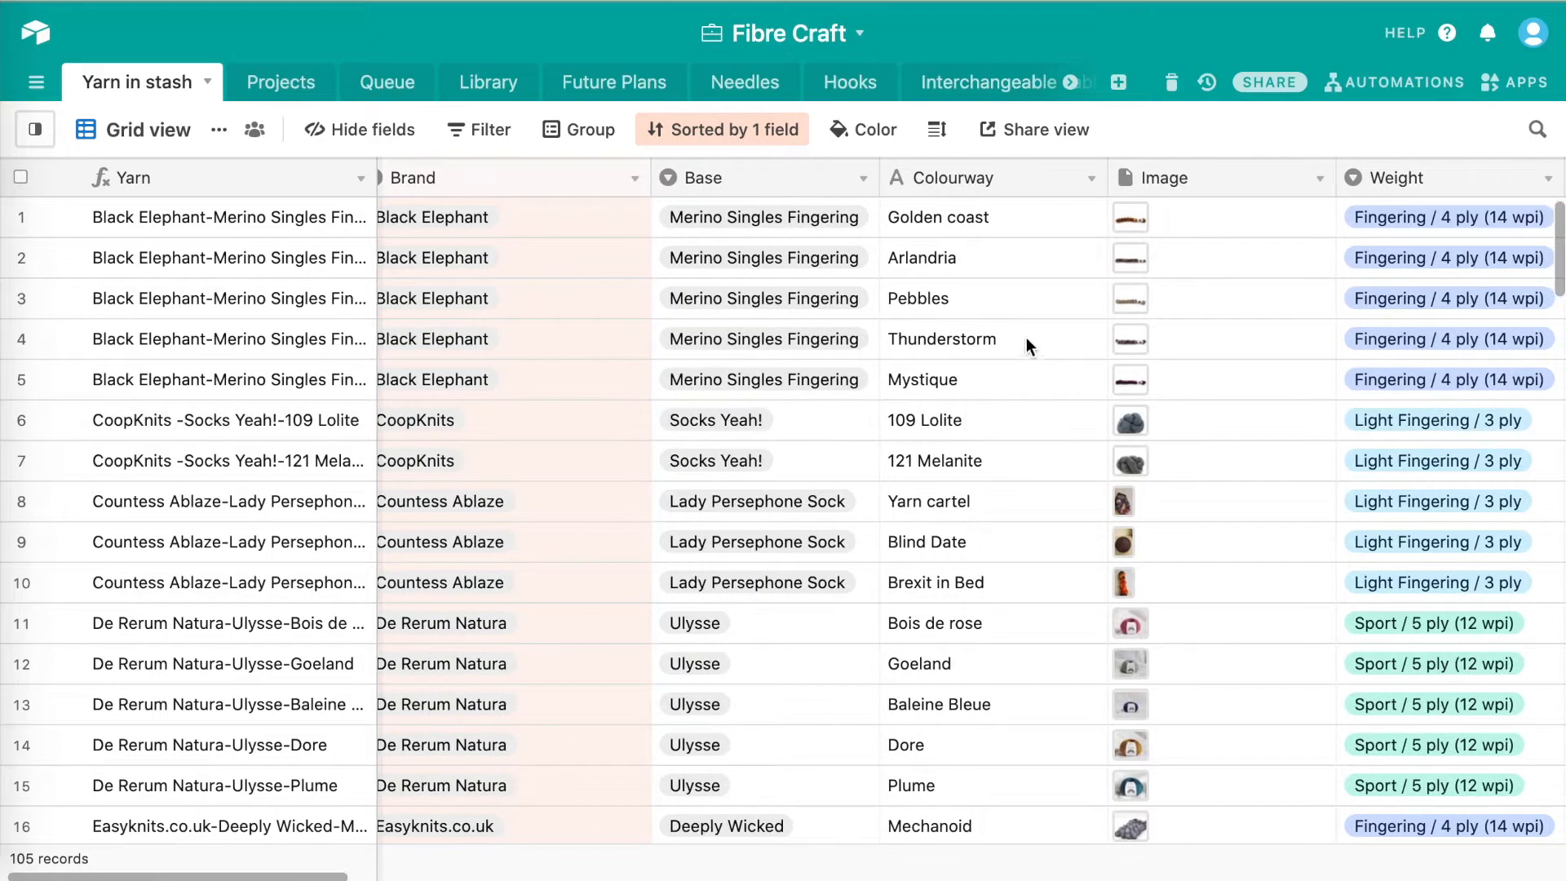
left_click(1319, 180)
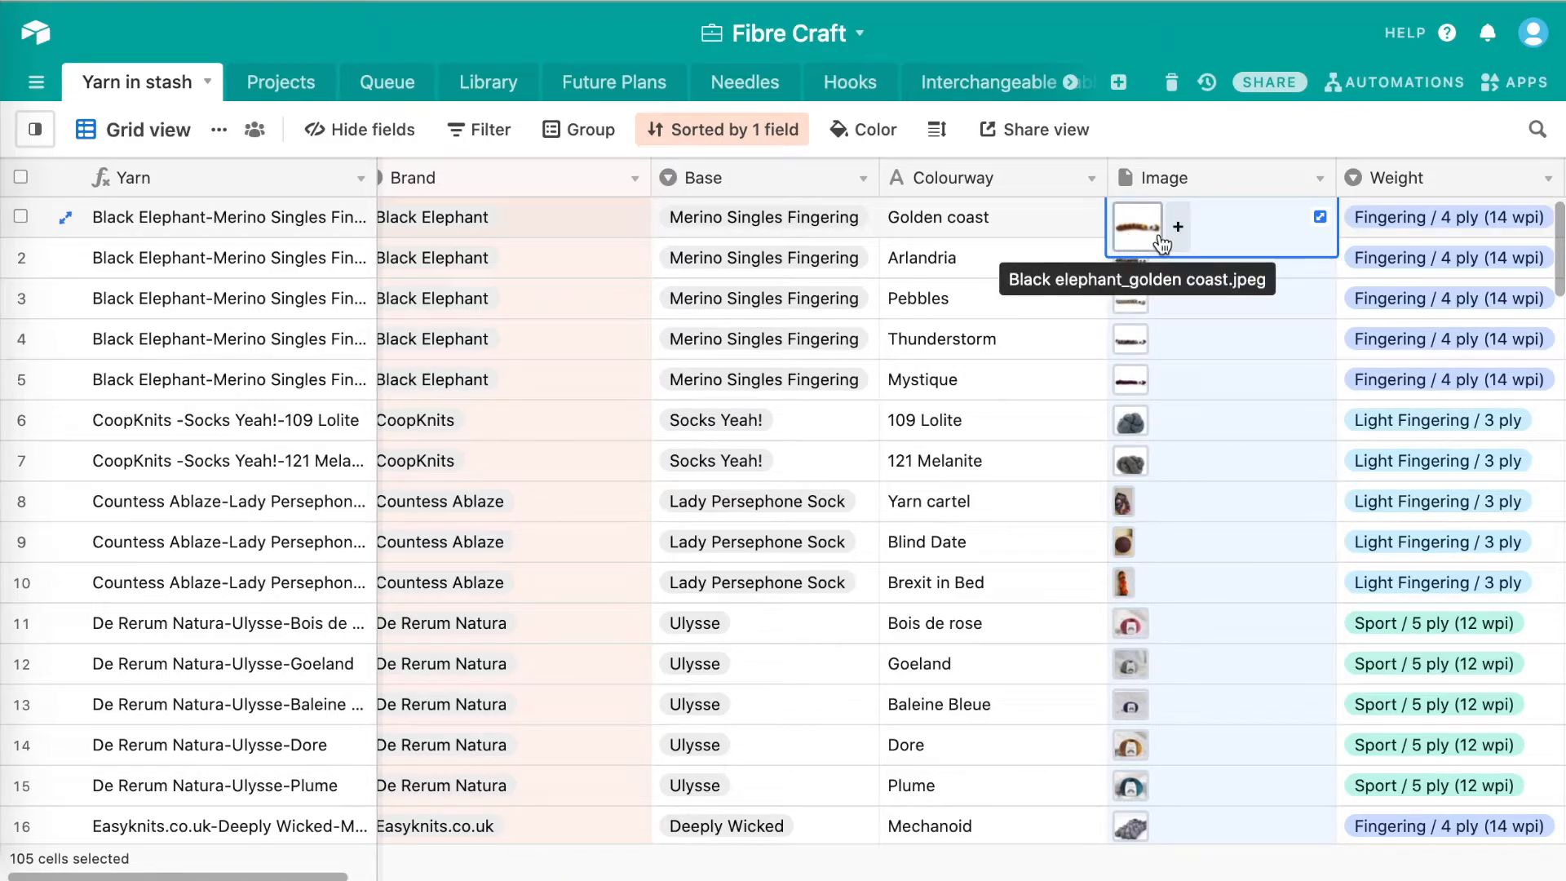
left_click(1178, 229)
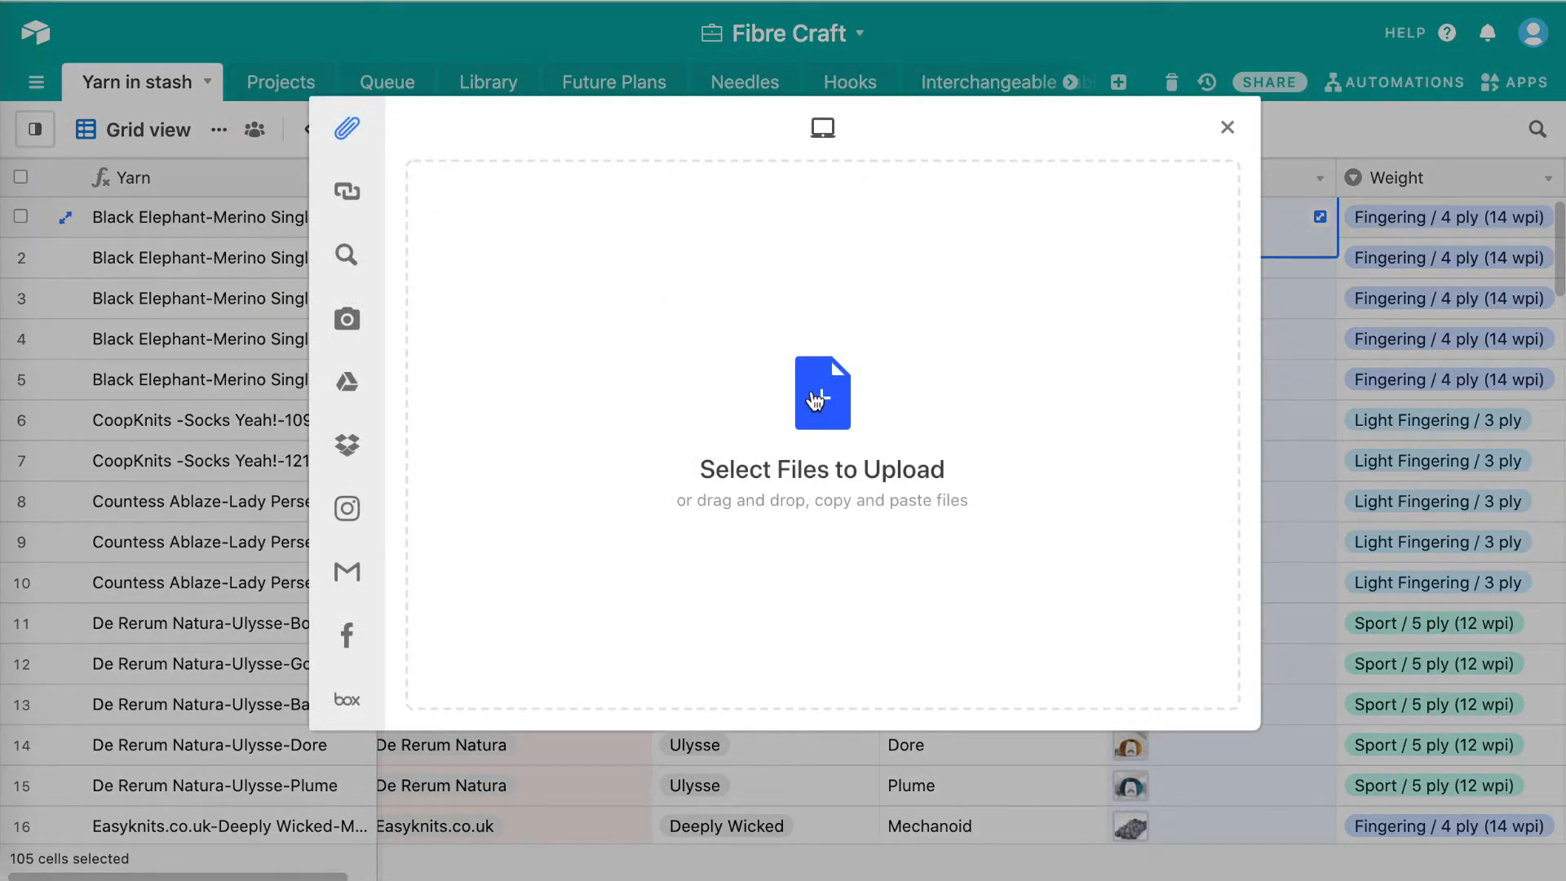
mouse_move(354, 455)
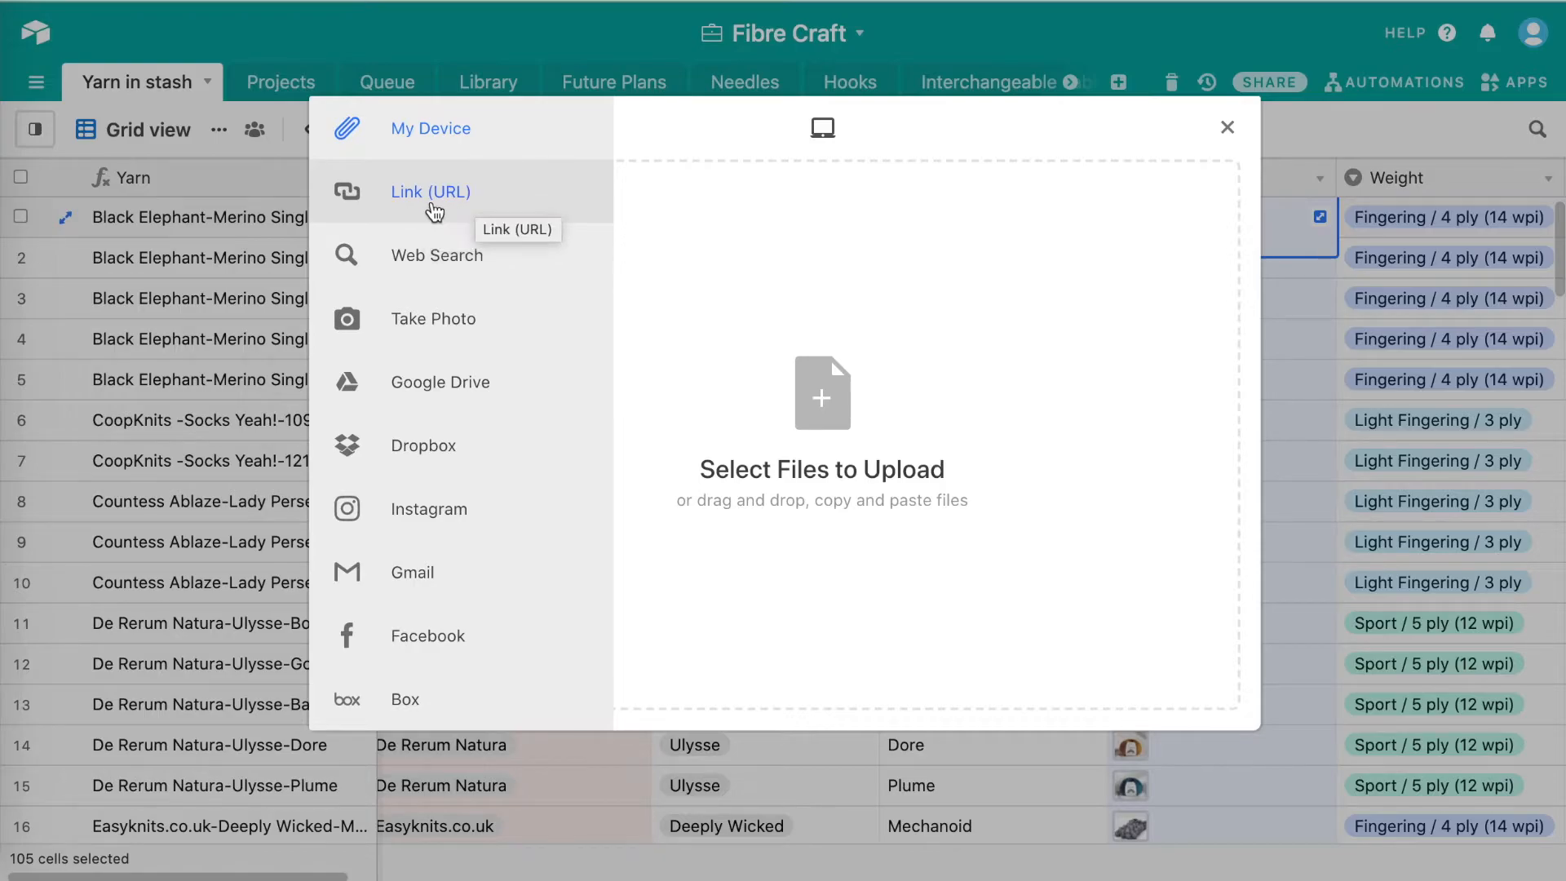
left_click(1227, 127)
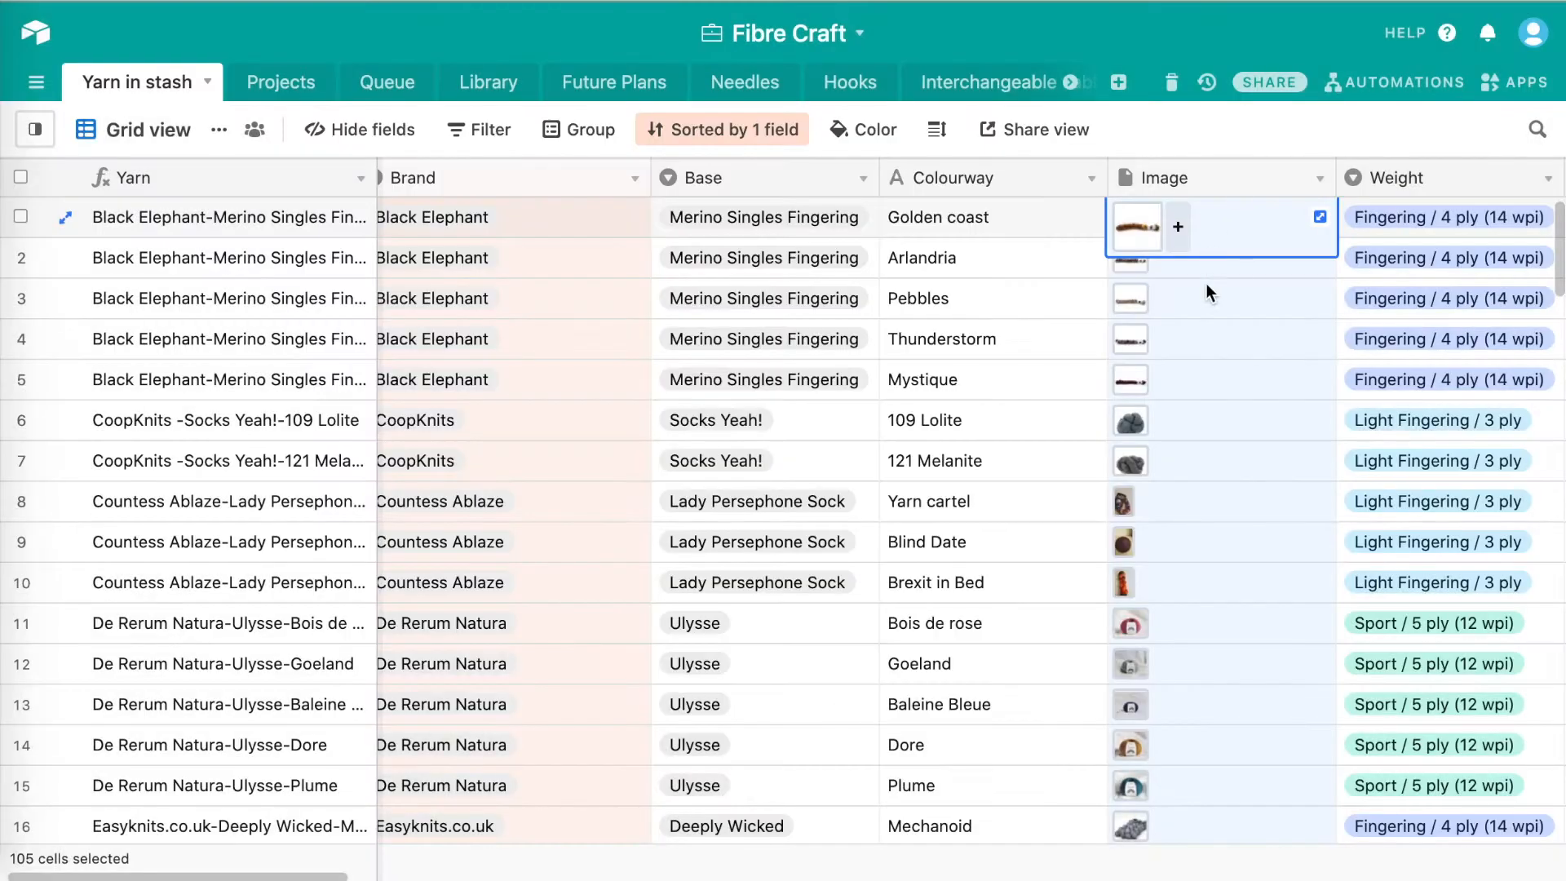
Step: Examine the Weight field's coloured single select options in its type settings and close them without saving
scroll(1158, 263, "right", 5)
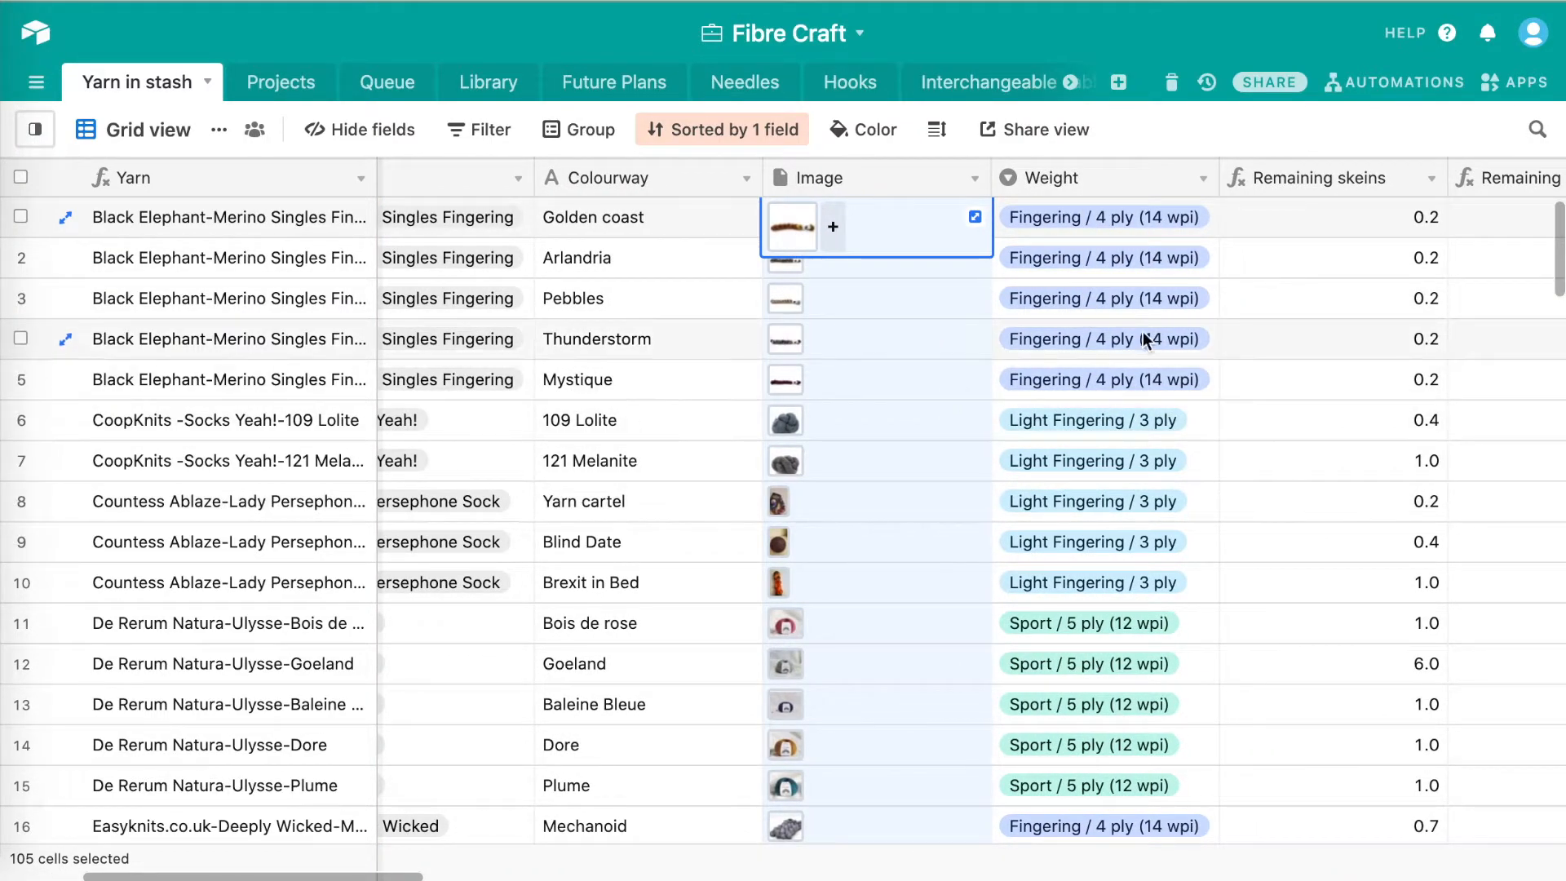
scroll(1142, 340, "right", 2)
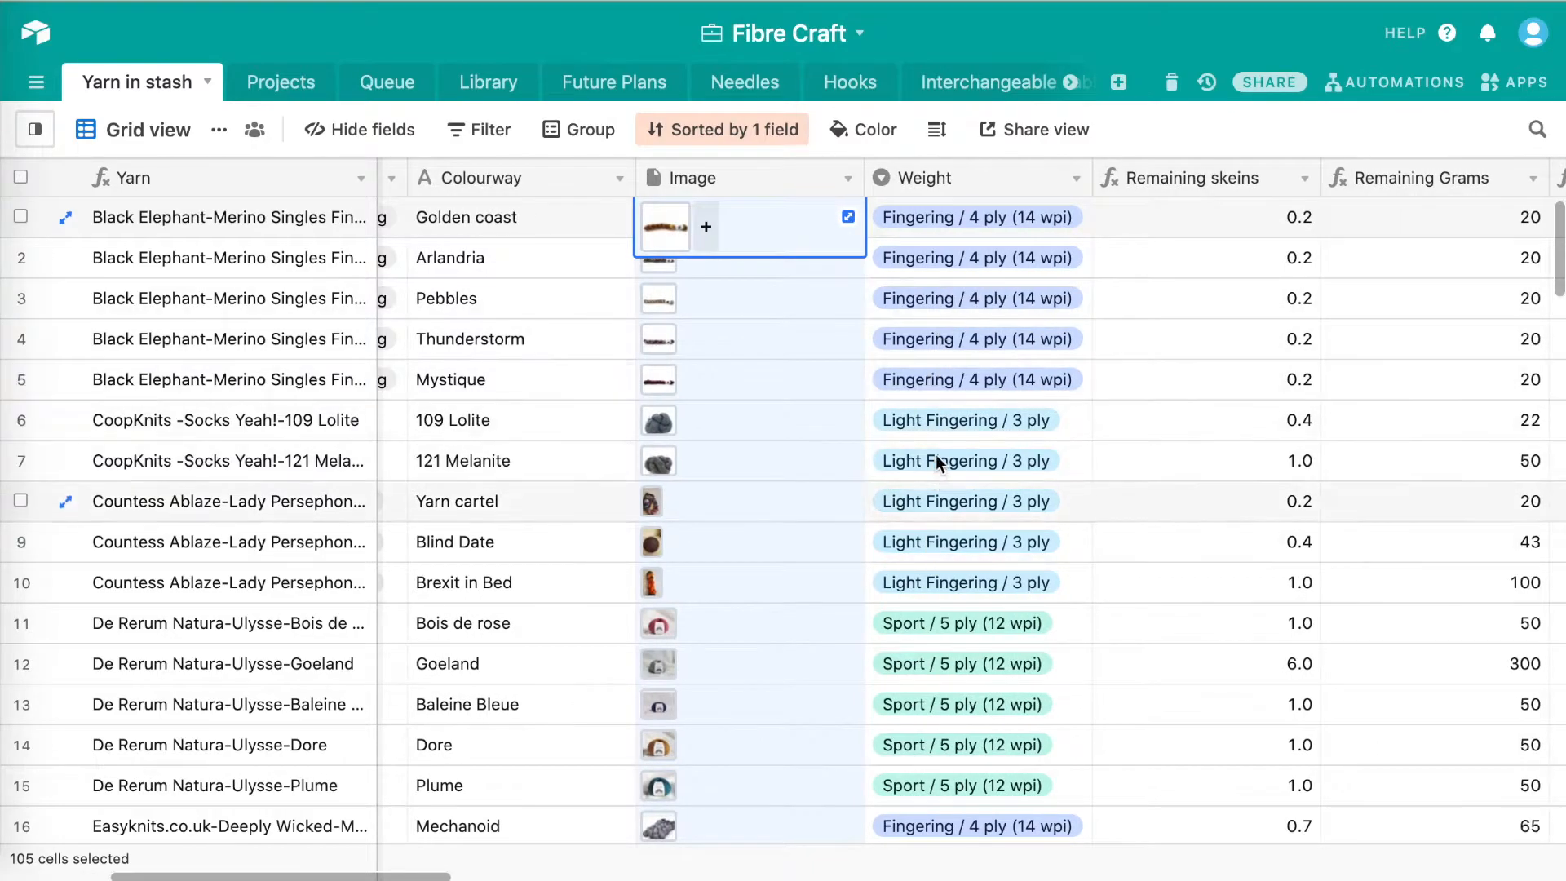
scroll(937, 454, "left", 4)
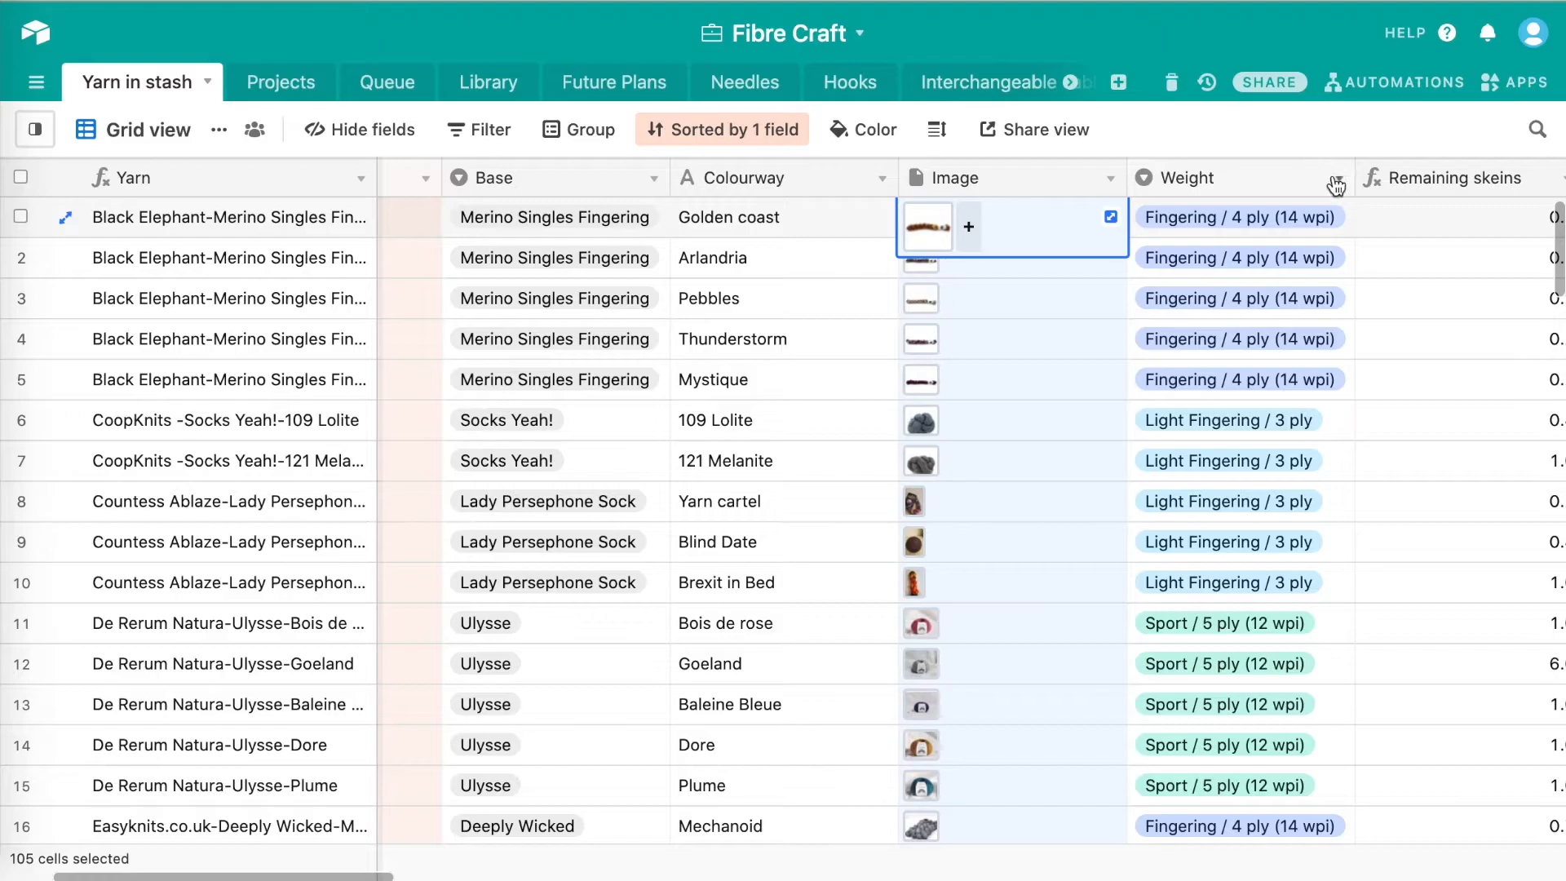
left_click(1336, 183)
left_click(1190, 215)
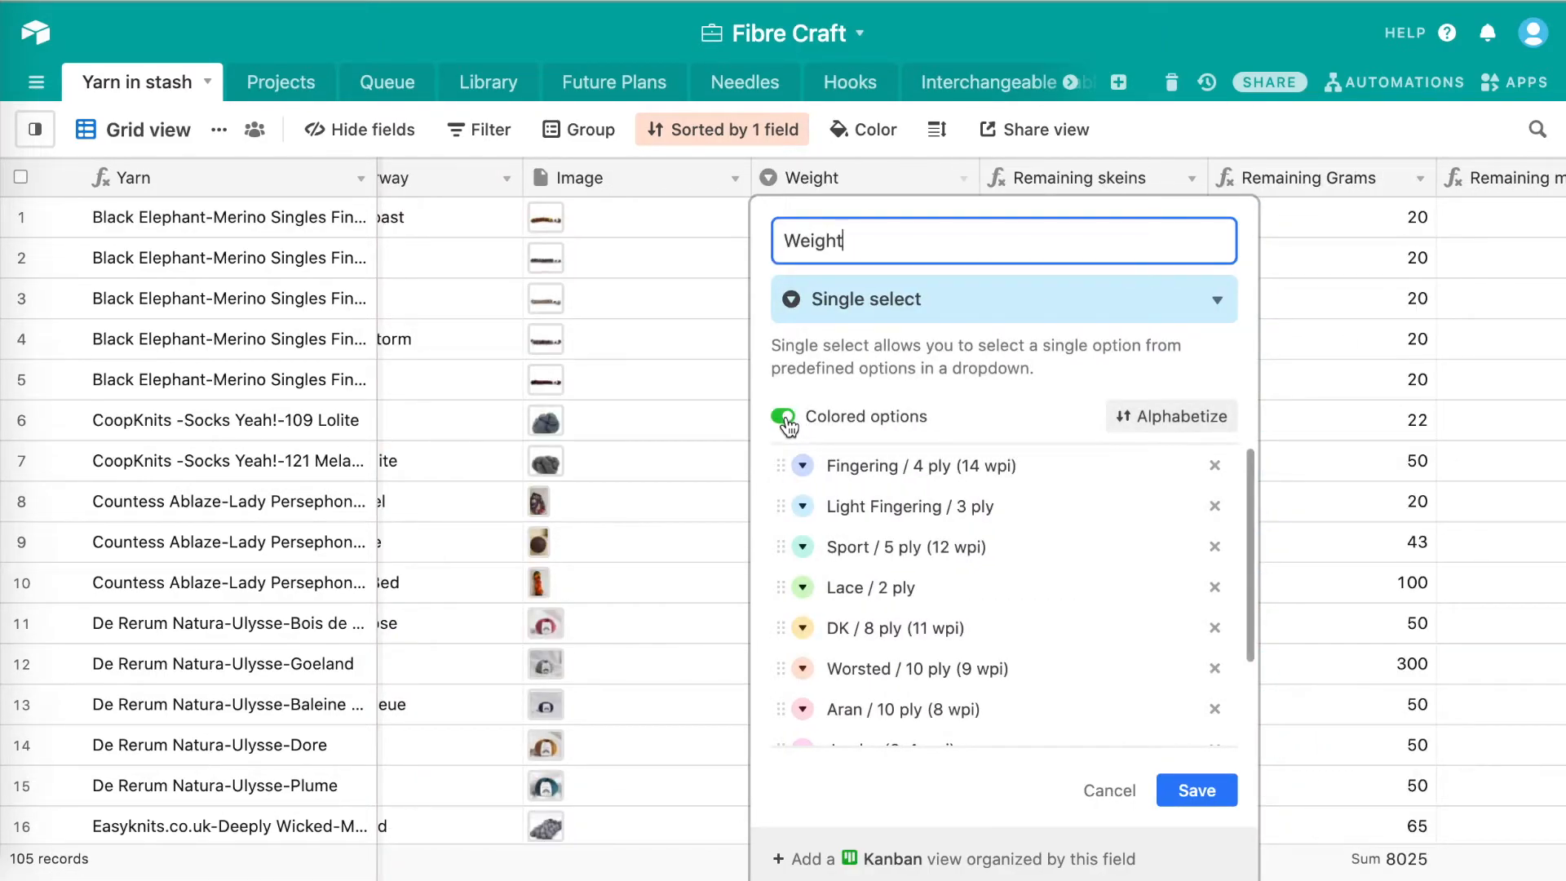
left_click(1094, 791)
Step: Examine the Remaining skeins field's formula and its number formatting in the type settings, and close them without saving
scroll(1290, 477, "right", 3)
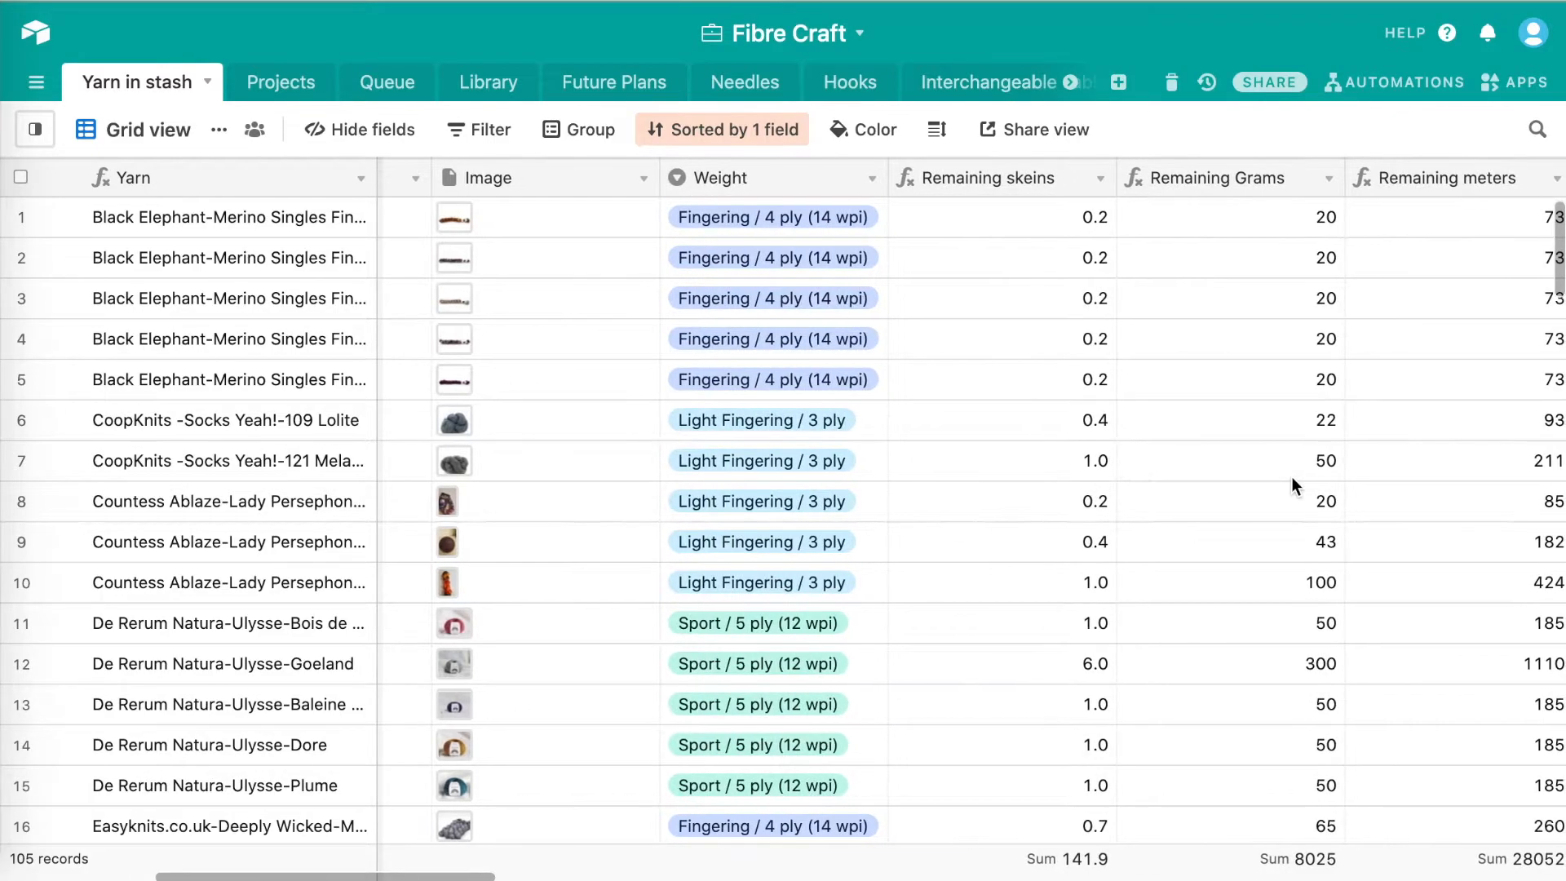
scroll(1291, 476, "right", 3)
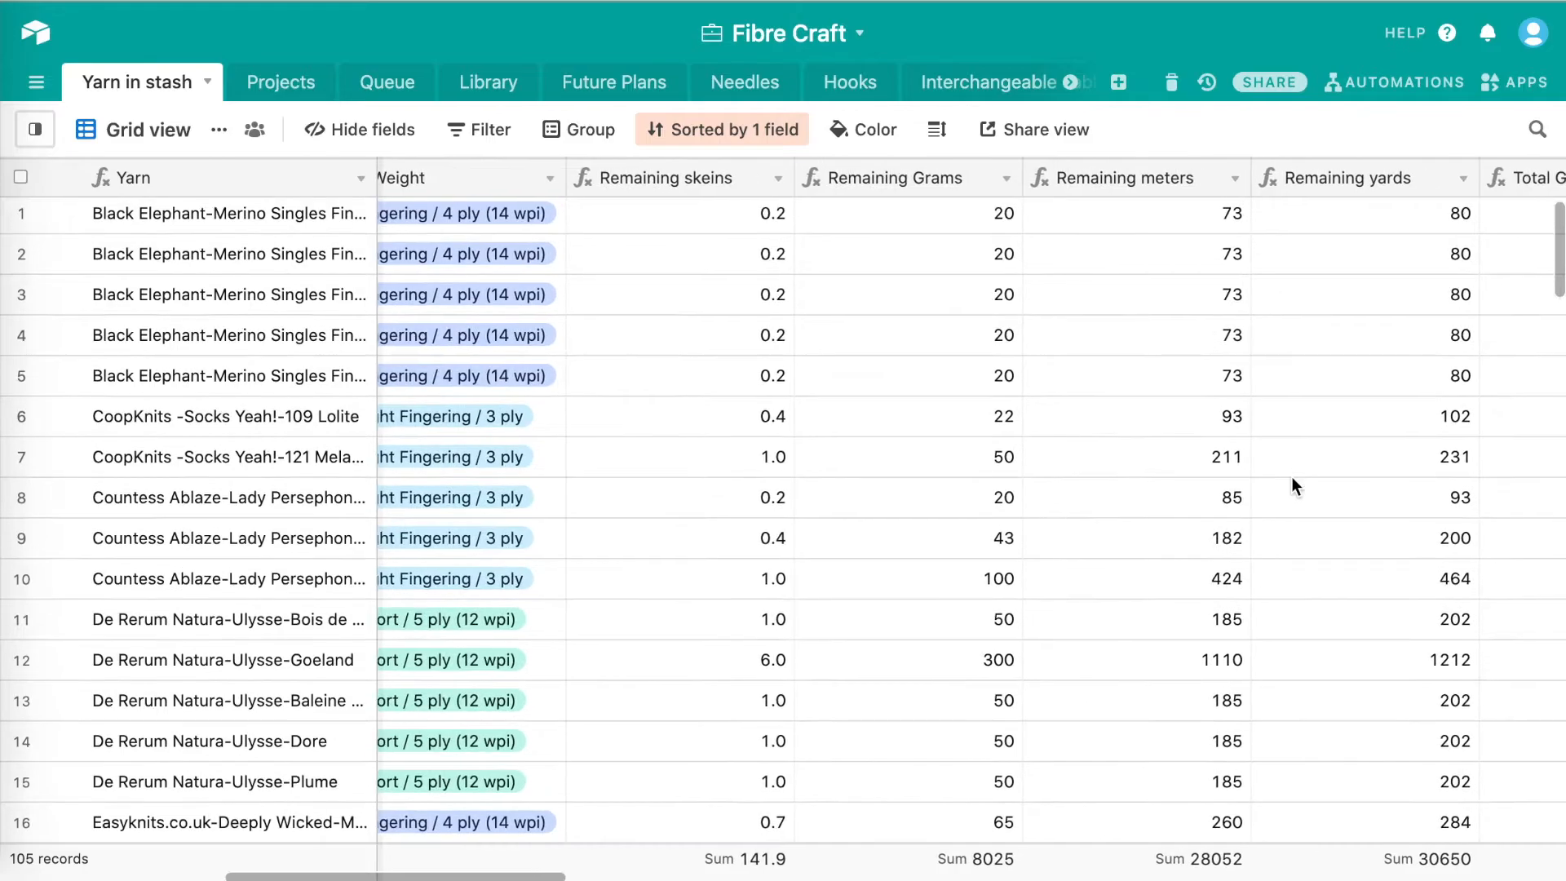
scroll(889, 338, "right", 1)
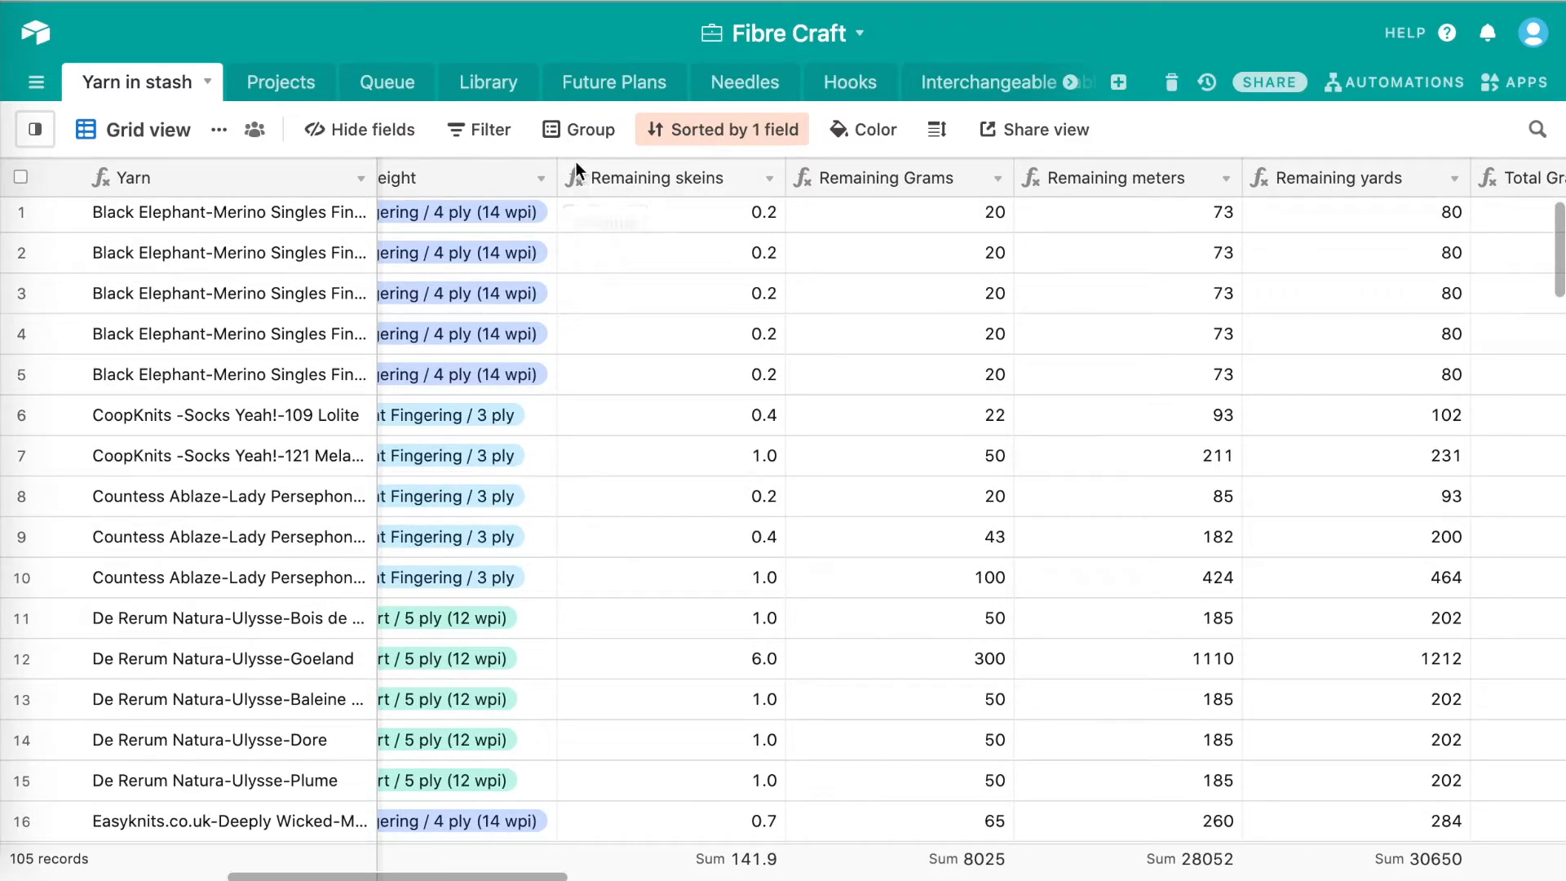
left_click(767, 181)
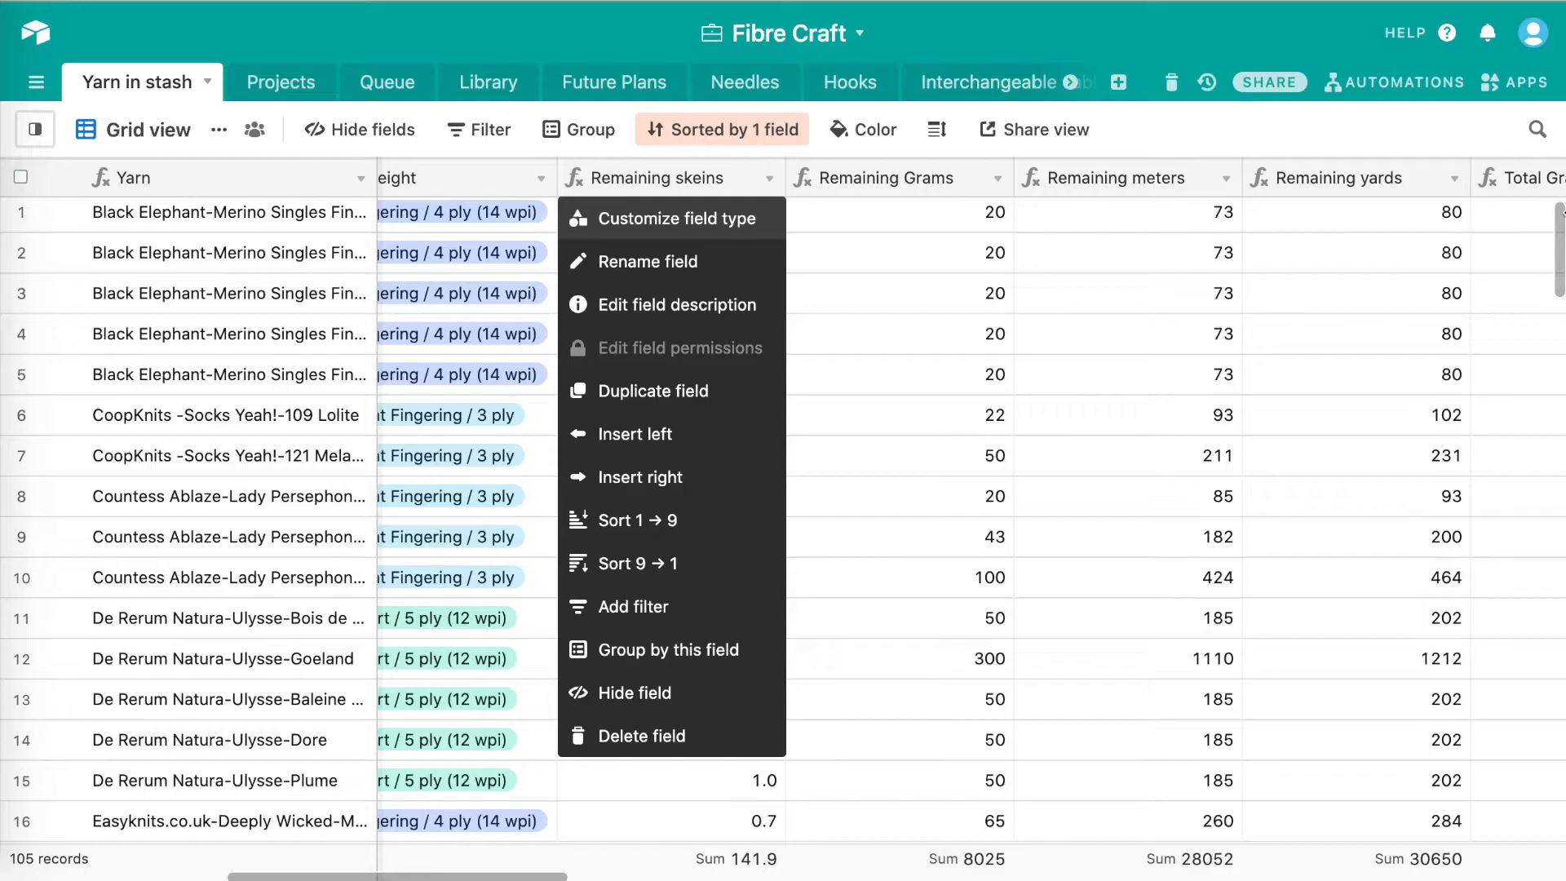
left_click(650, 219)
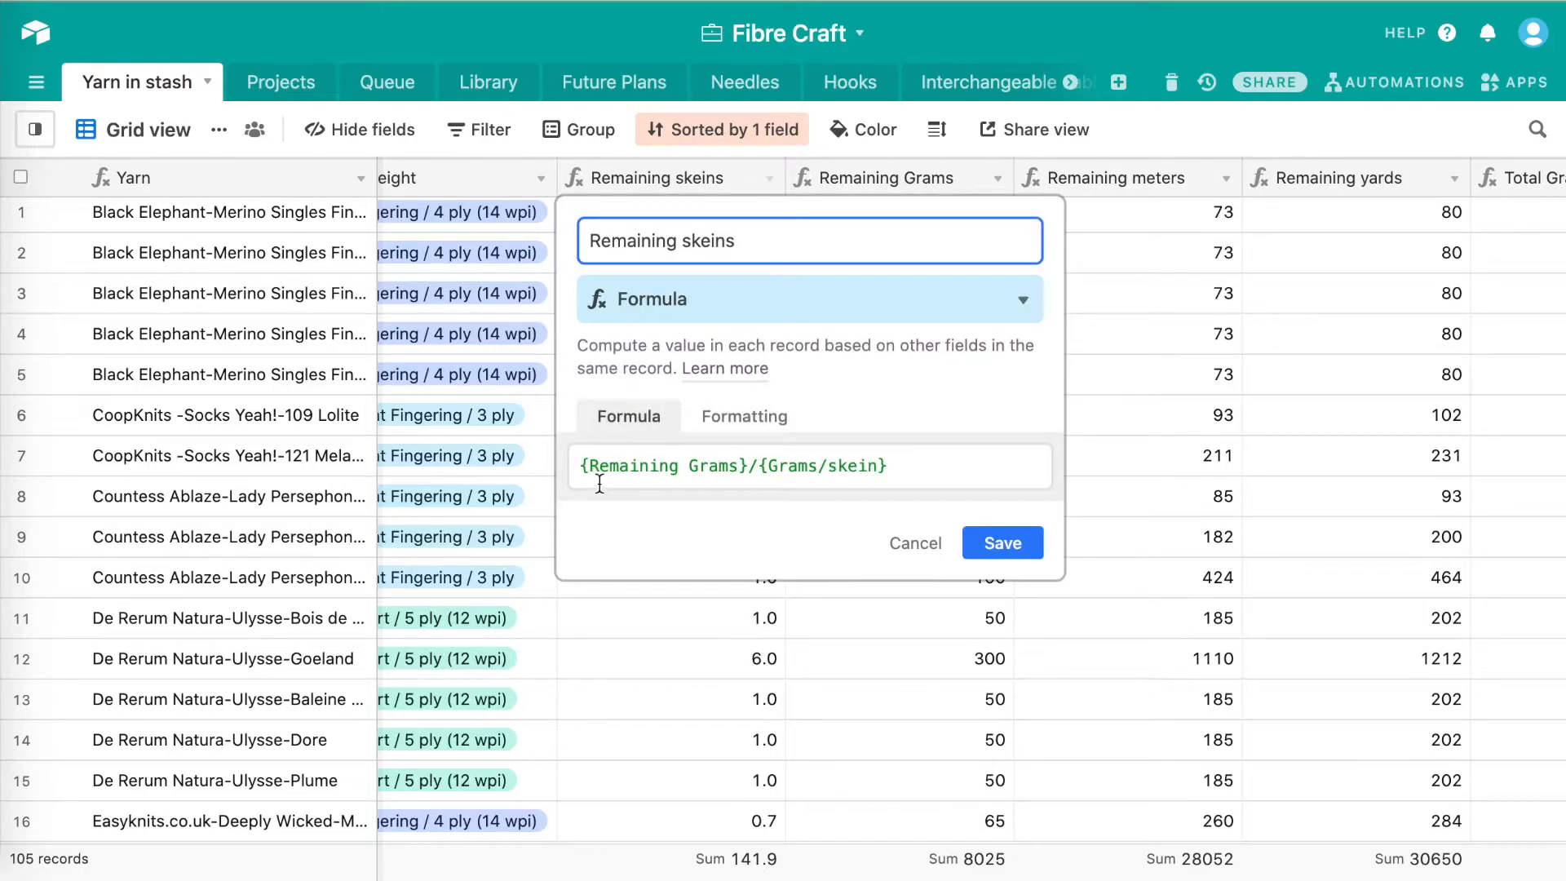
left_click_drag(583, 470, 746, 476)
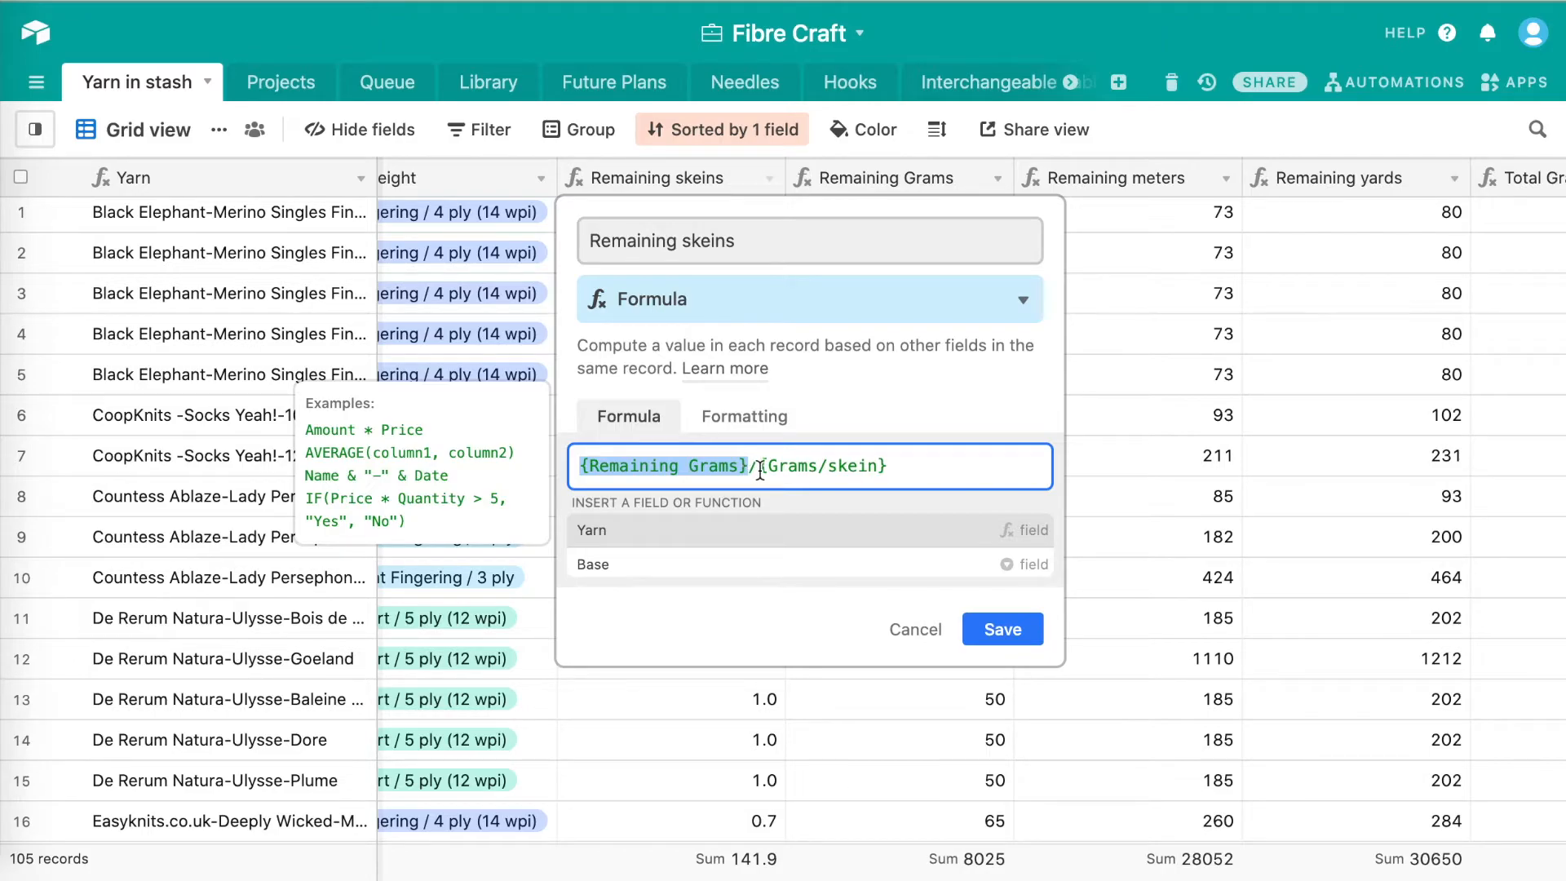
left_click_drag(760, 470, 884, 478)
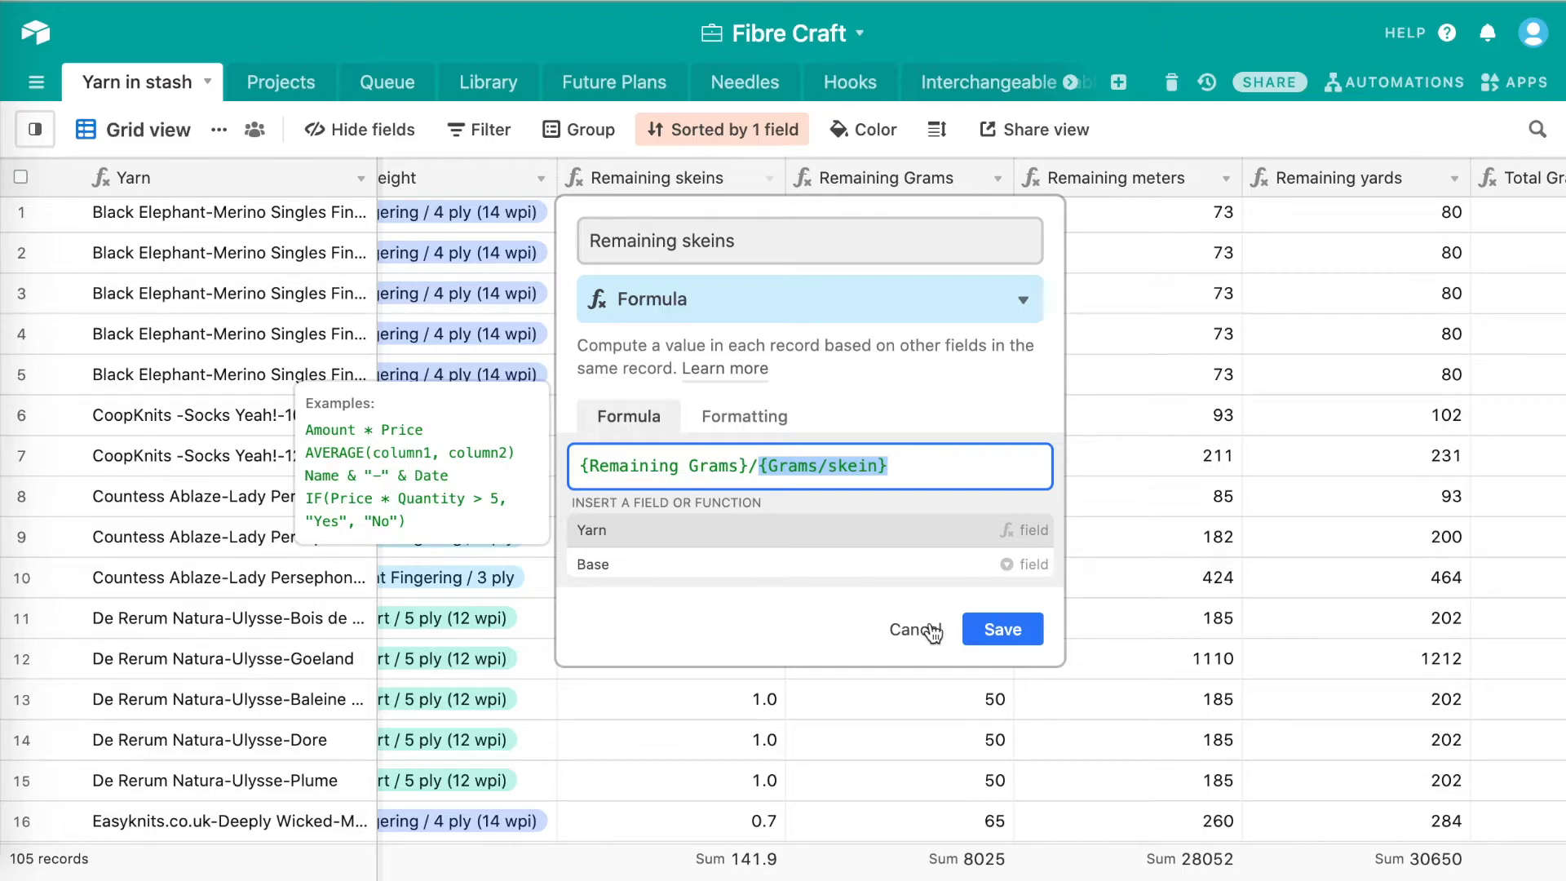
left_click(730, 419)
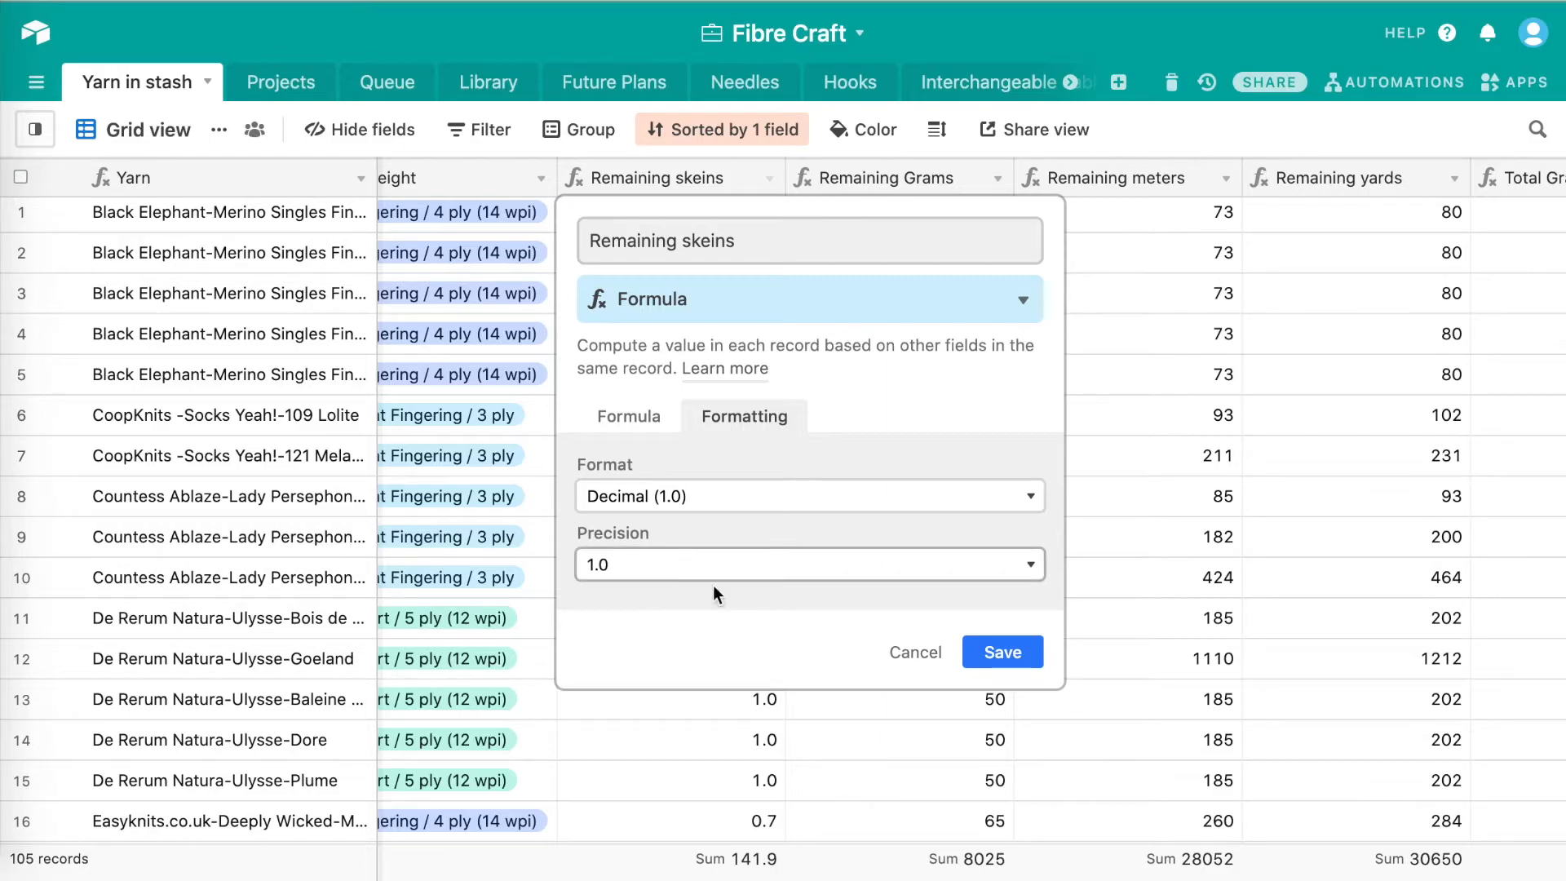
left_click(927, 653)
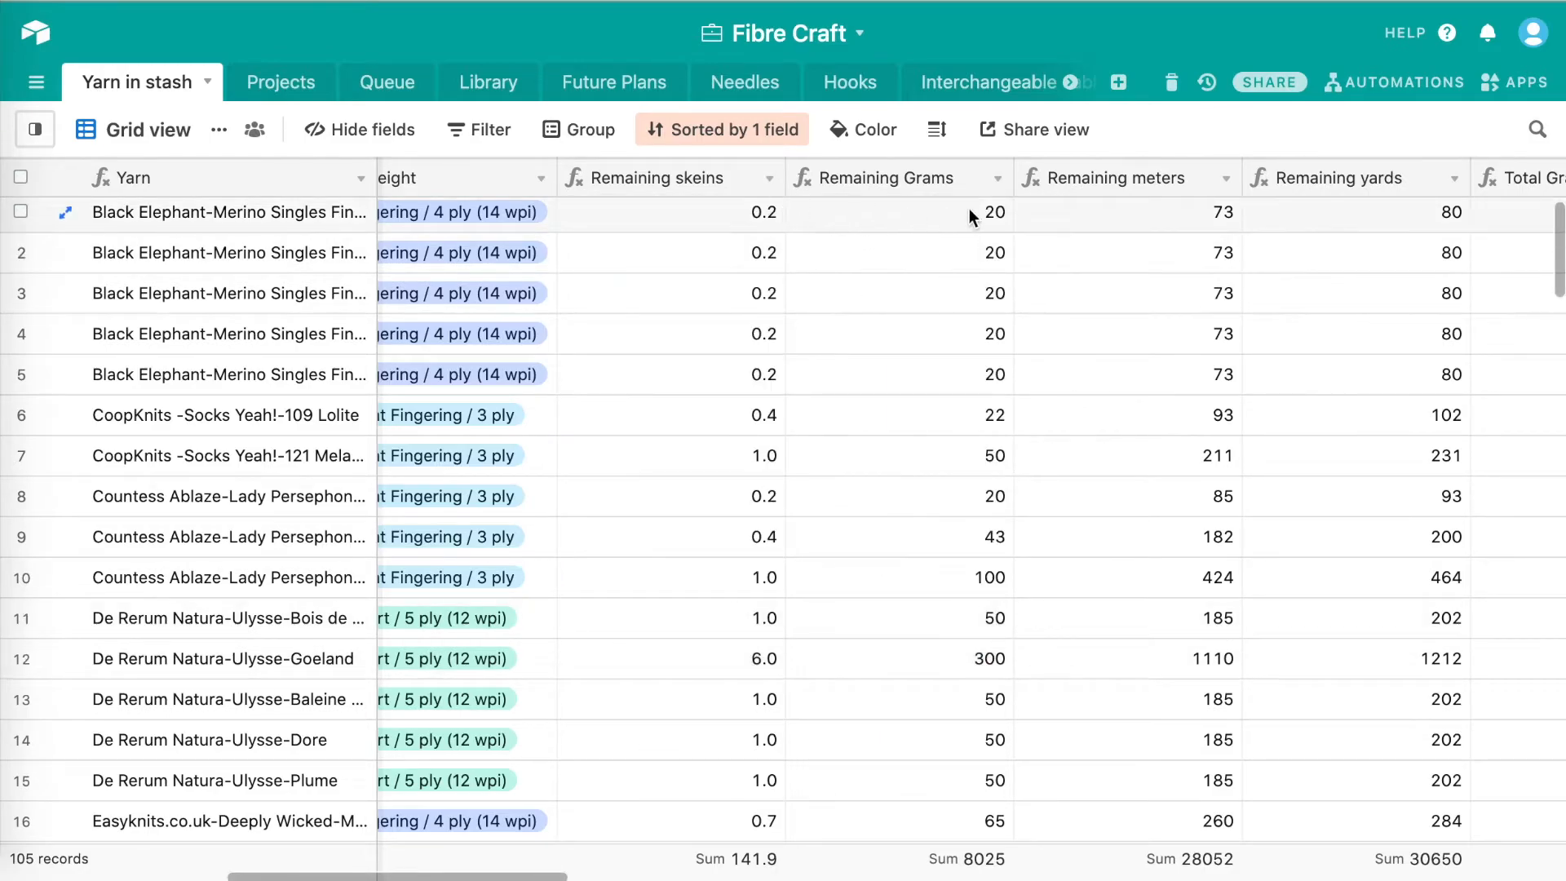
Step: Inspect the formula behind the Remaining Grams field and close its settings without saving
left_click(987, 180)
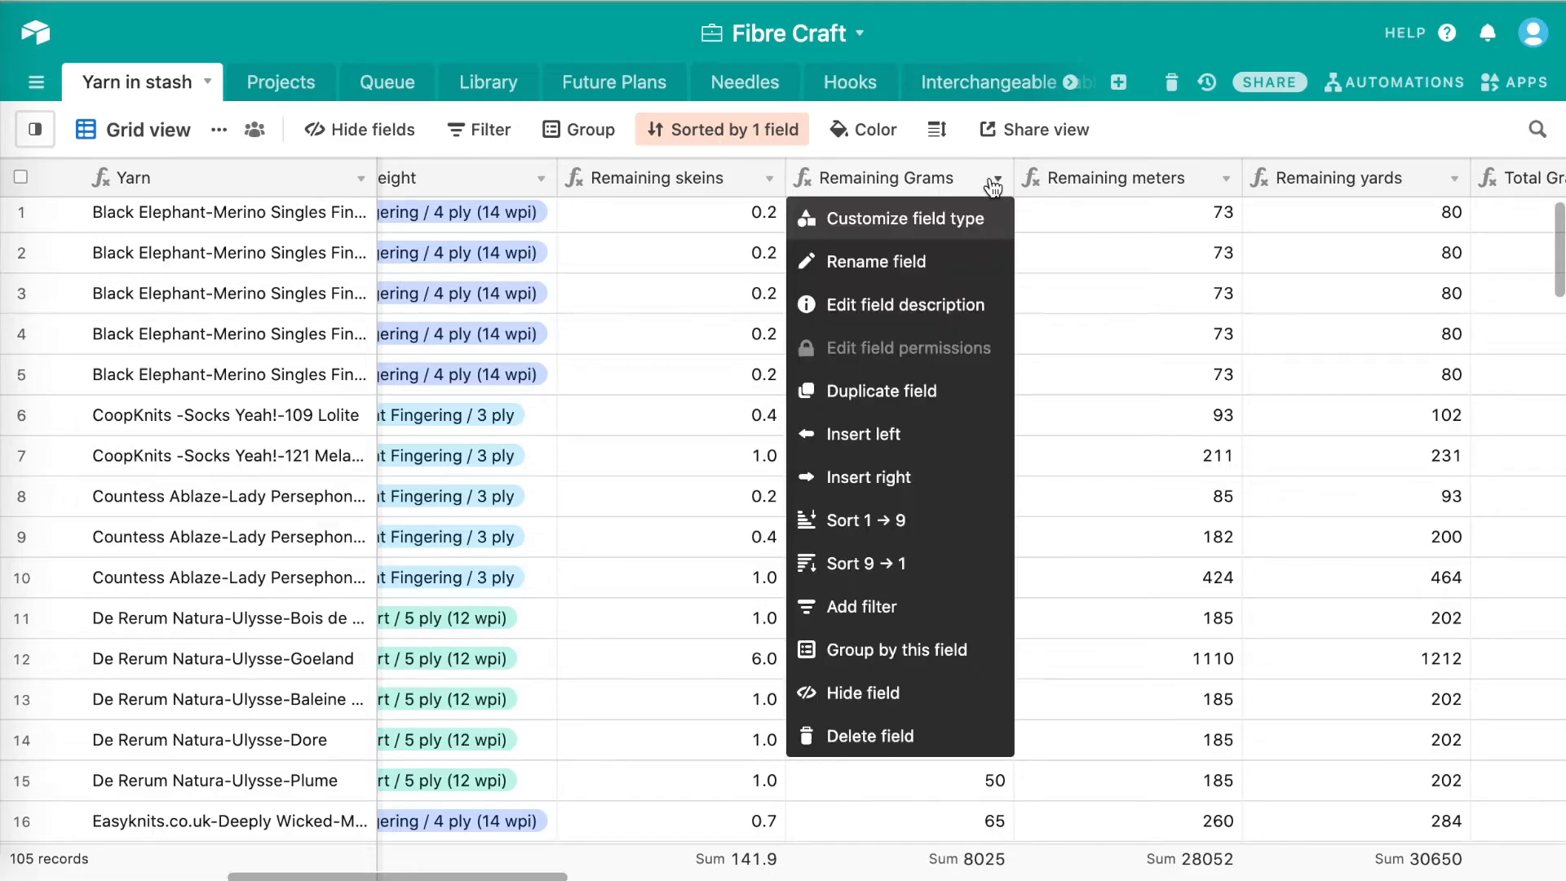
left_click(910, 217)
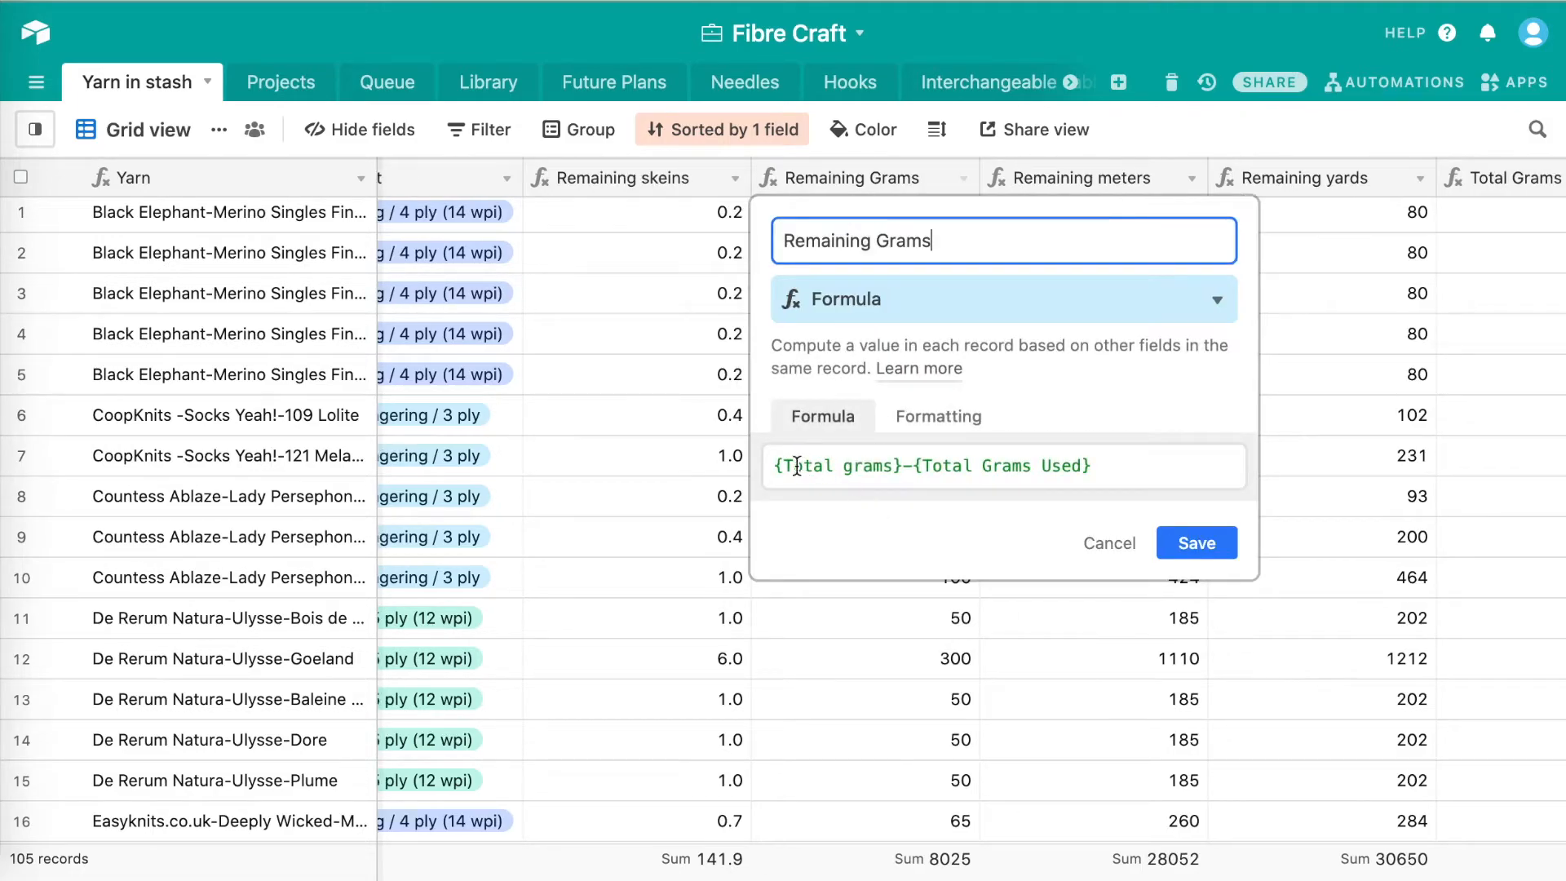
left_click_drag(776, 466, 1118, 474)
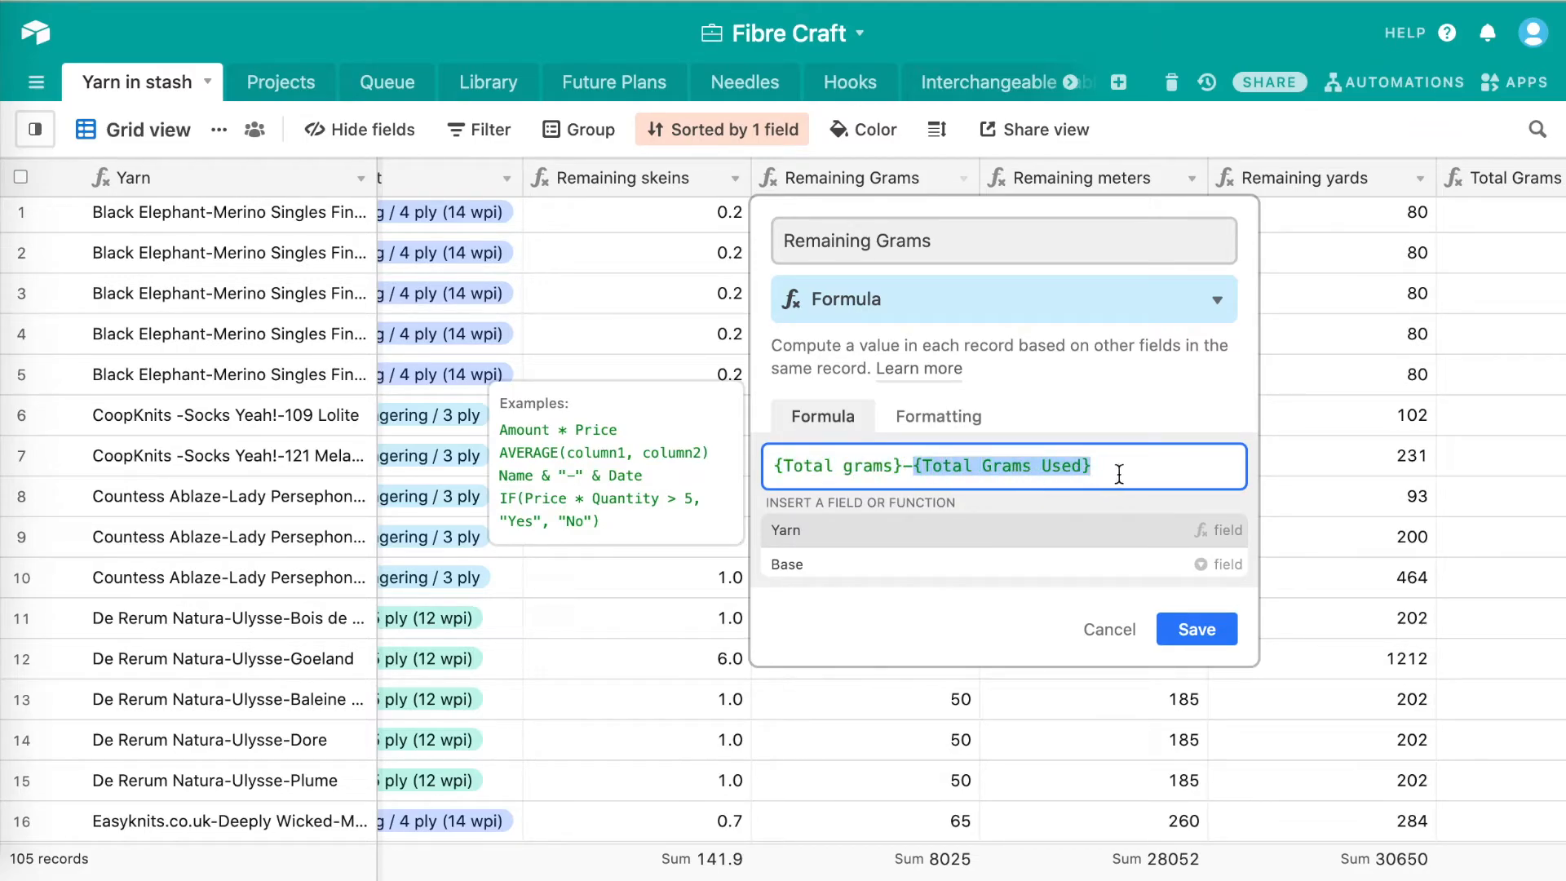
left_click(1116, 634)
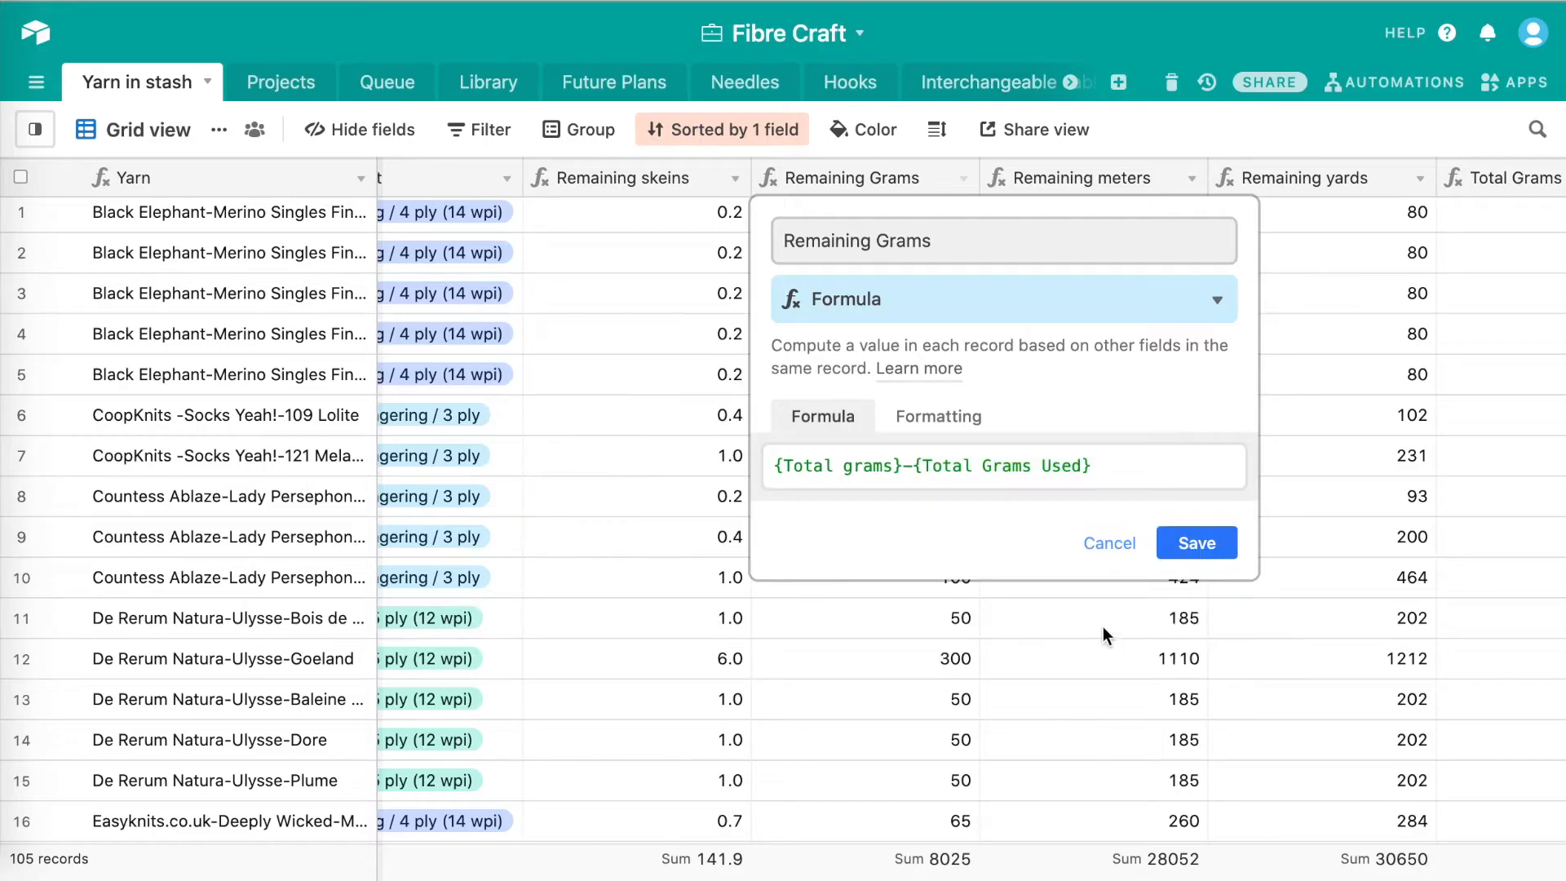
Step: Review the Total Grams Used field's formula in its type settings and cancel without changes
scroll(1035, 393, "right", 3)
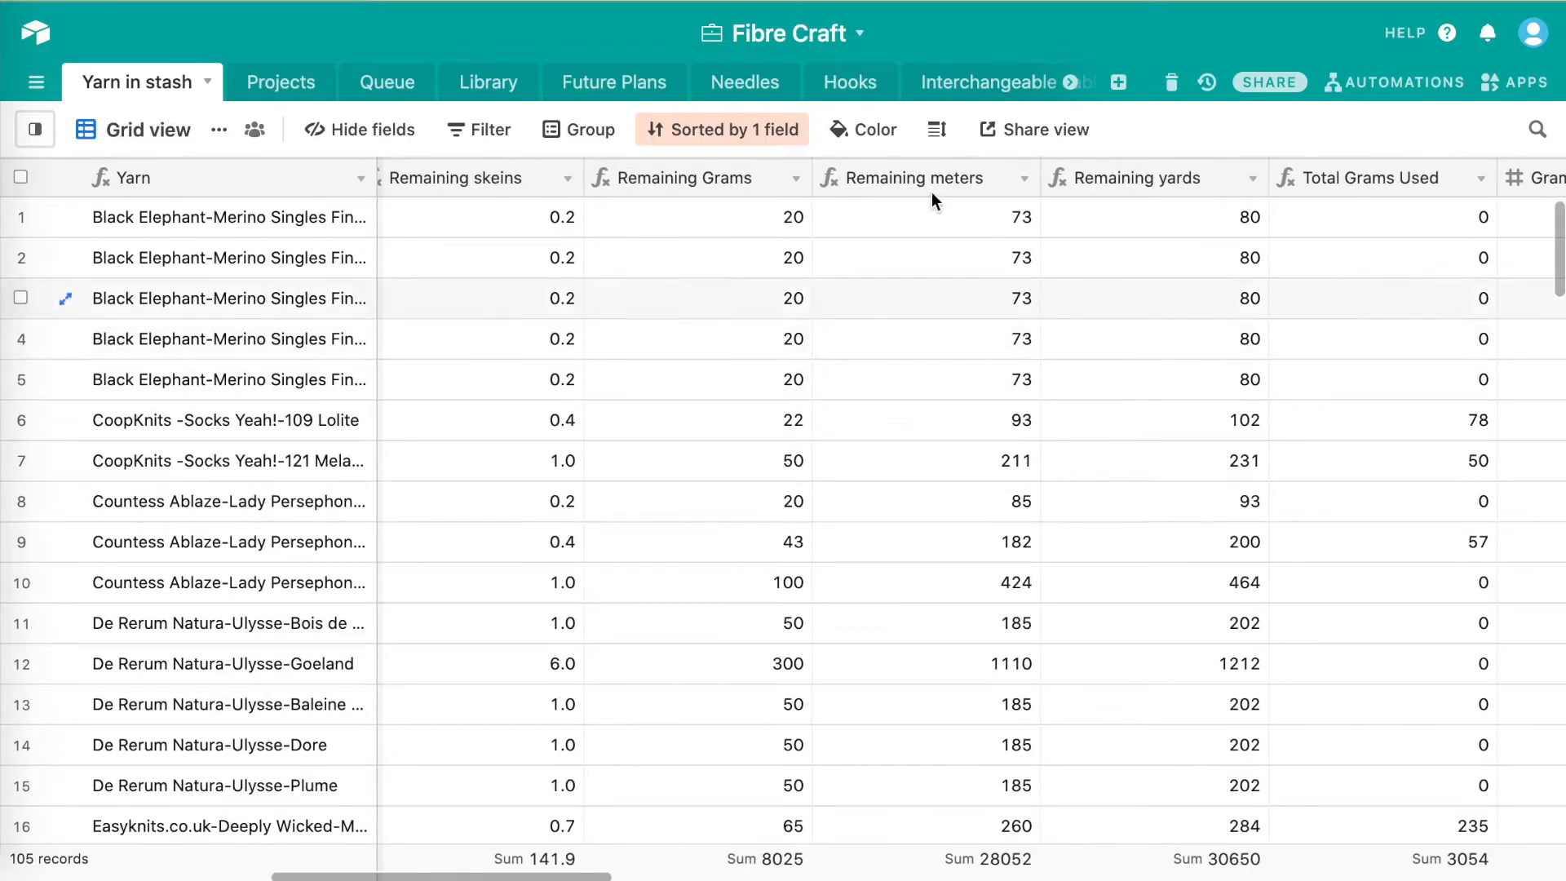
scroll(1155, 180, "right", 3)
scroll(1157, 181, "right", 5)
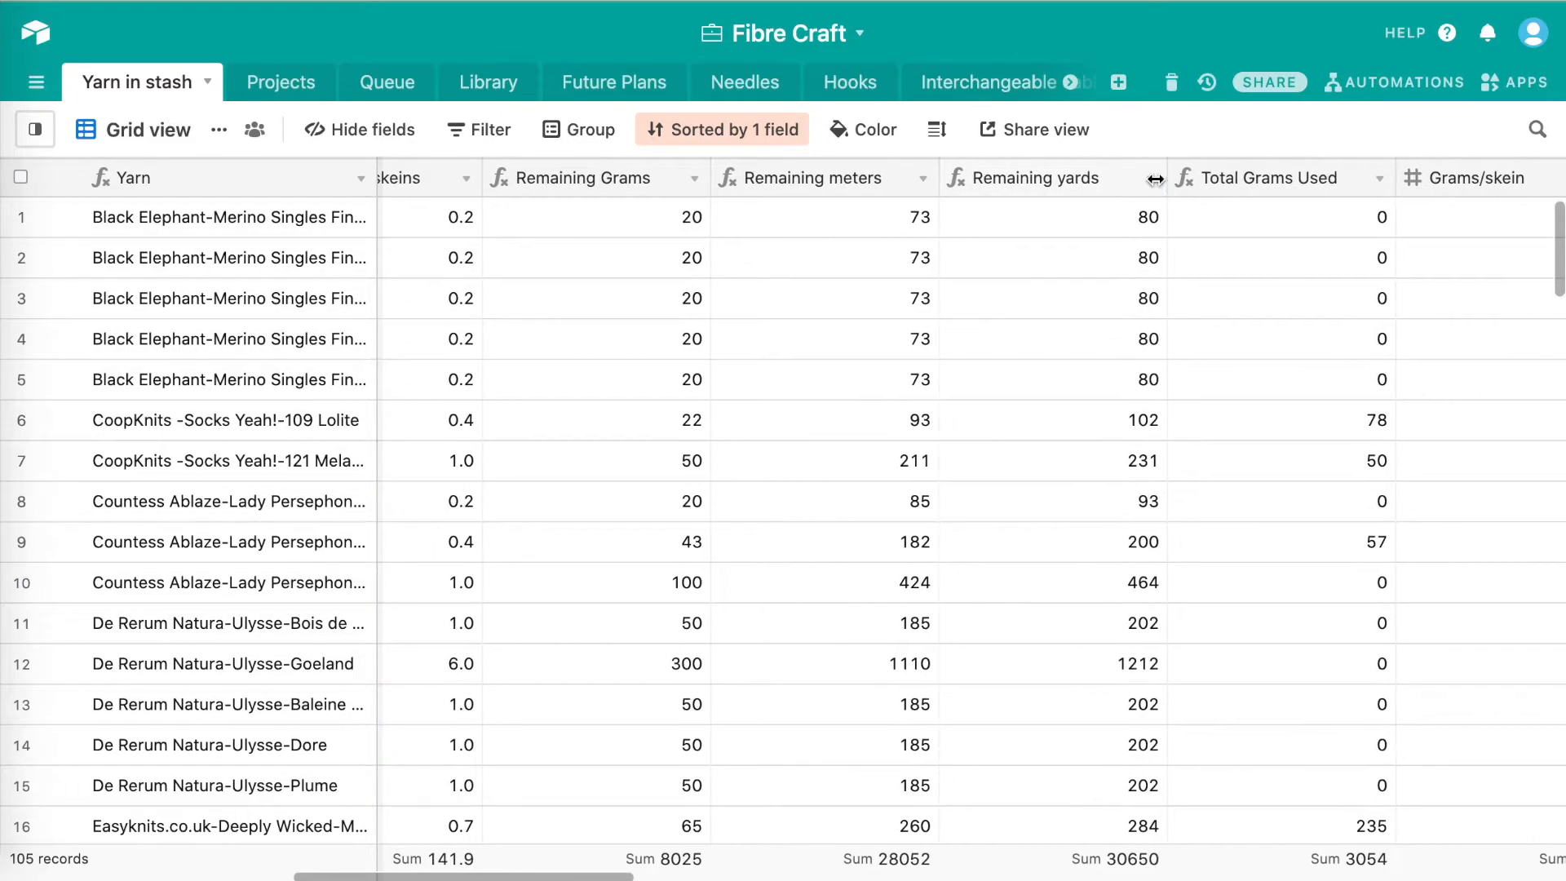
scroll(1230, 177, "right", 3)
scroll(1230, 178, "down", 1)
scroll(1140, 395, "up", 1)
scroll(1140, 394, "right", 1)
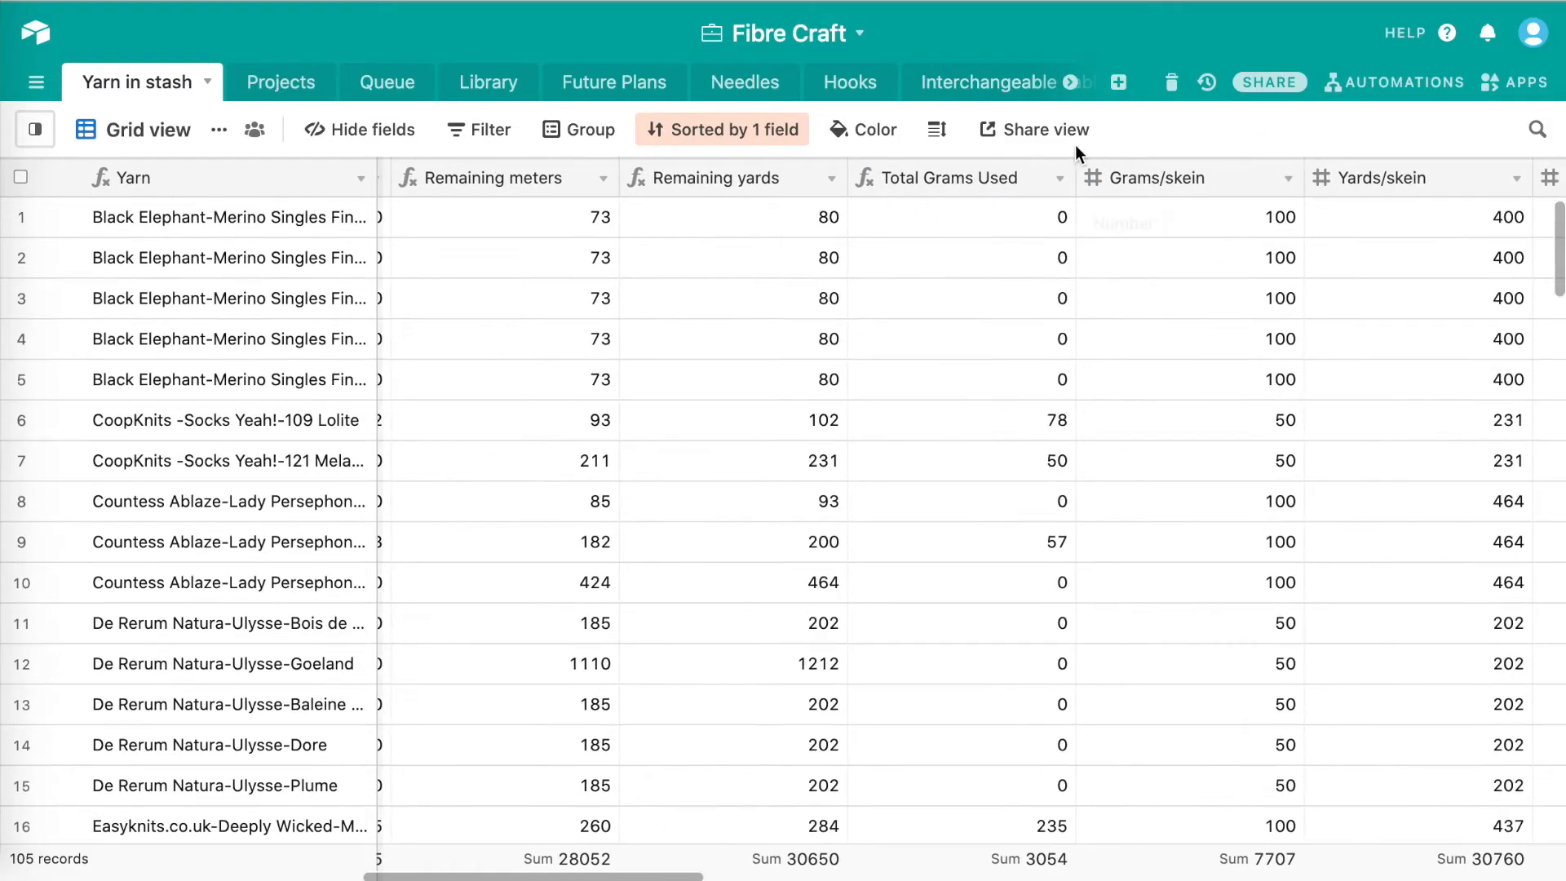
left_click(1060, 177)
left_click(914, 220)
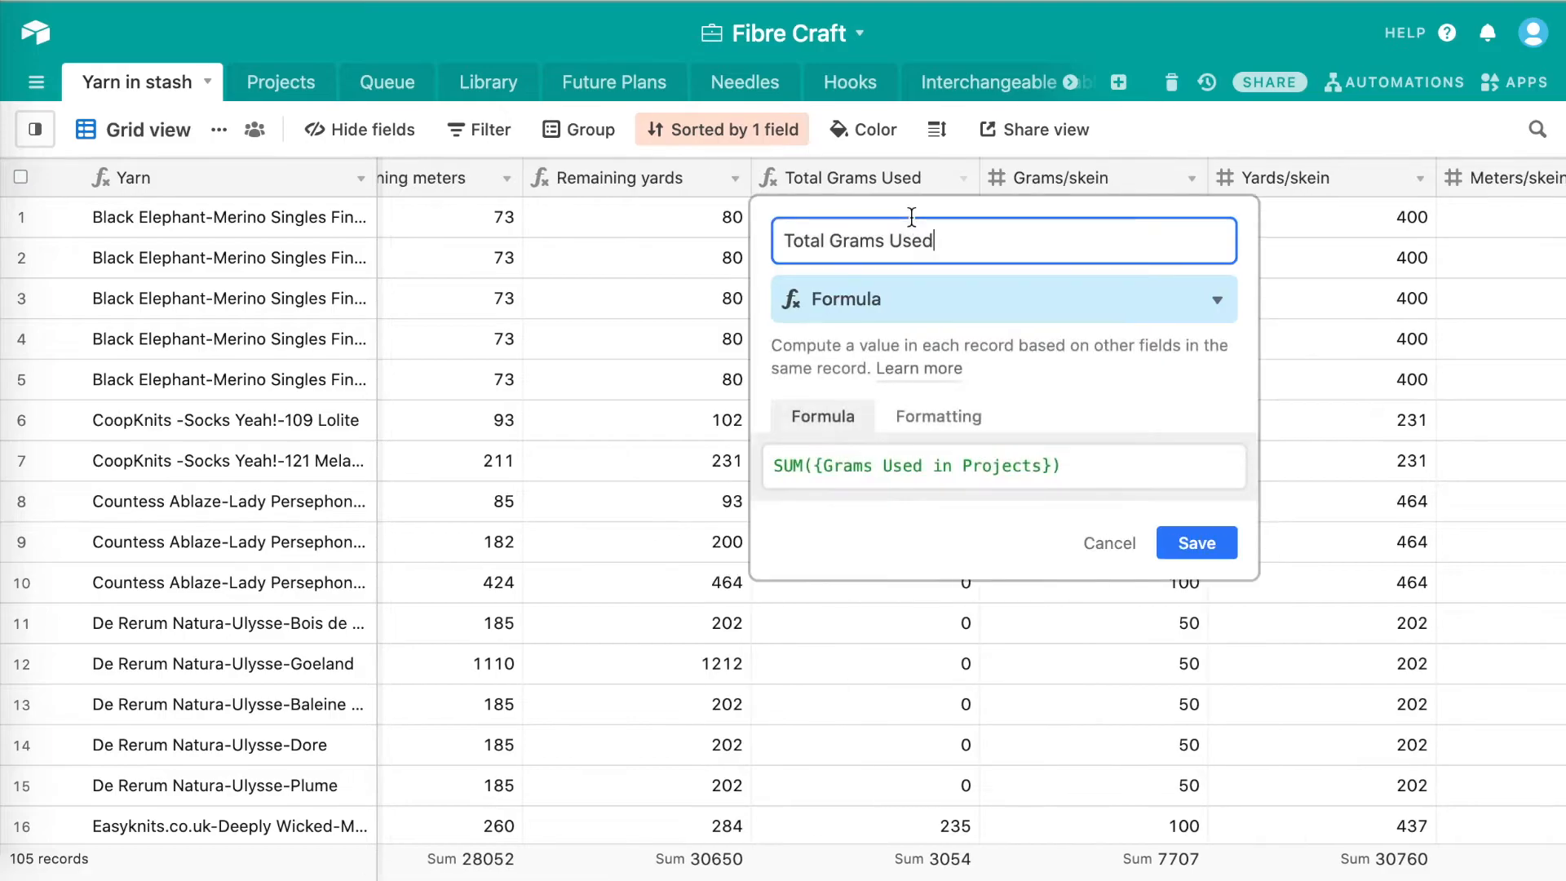
left_click_drag(773, 465, 978, 477)
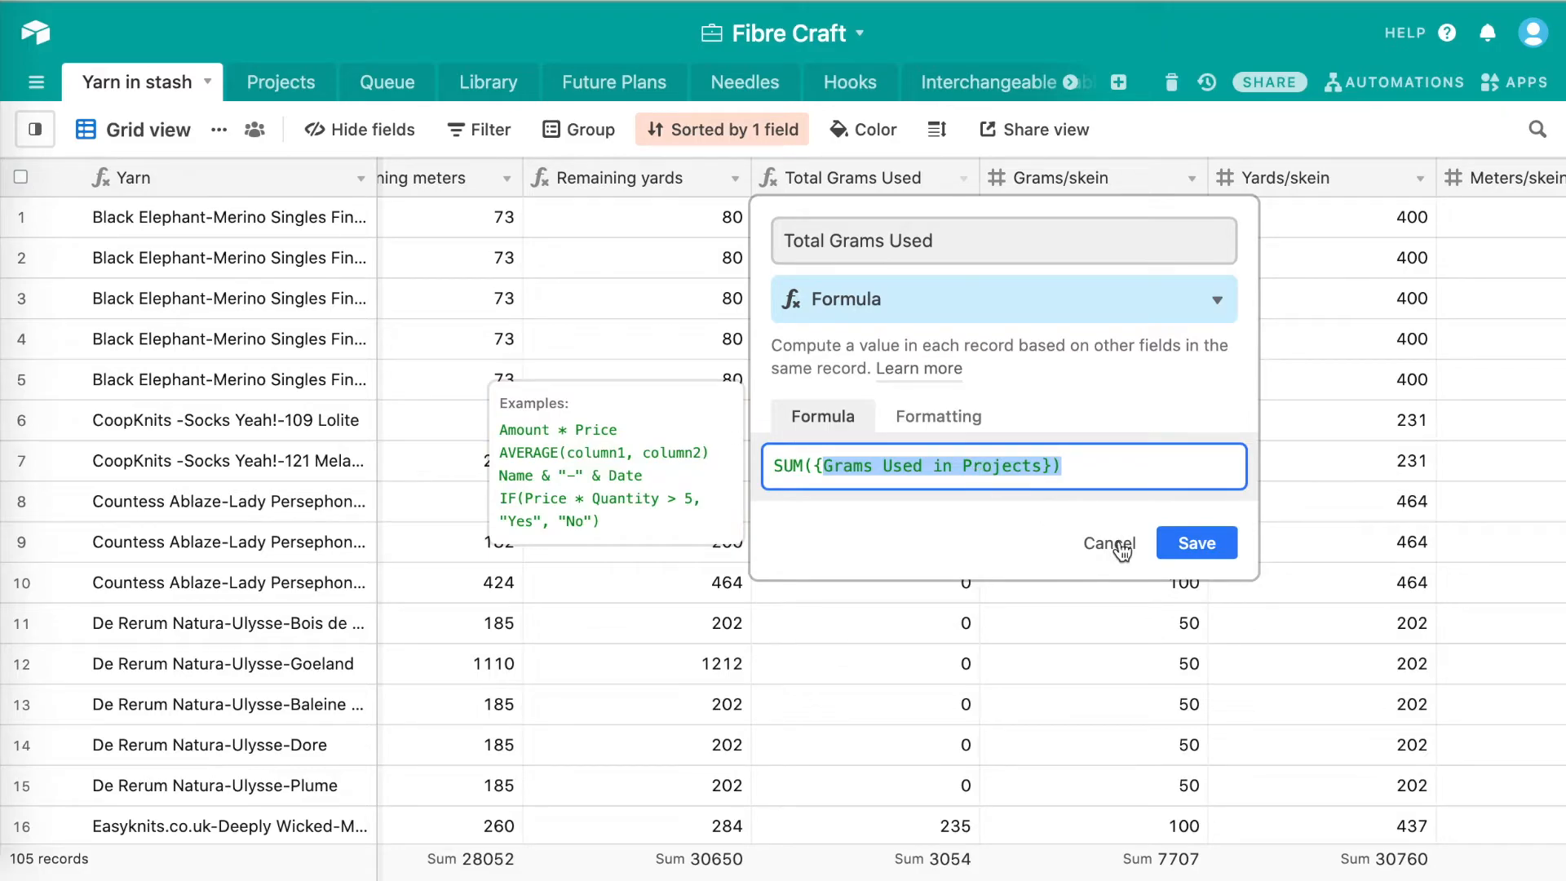
left_click(1121, 545)
Step: Look over the Grams/skein, Yards/skein, Meters/skein and Skeins number columns across the yarn records
scroll(1093, 217, "right", 2)
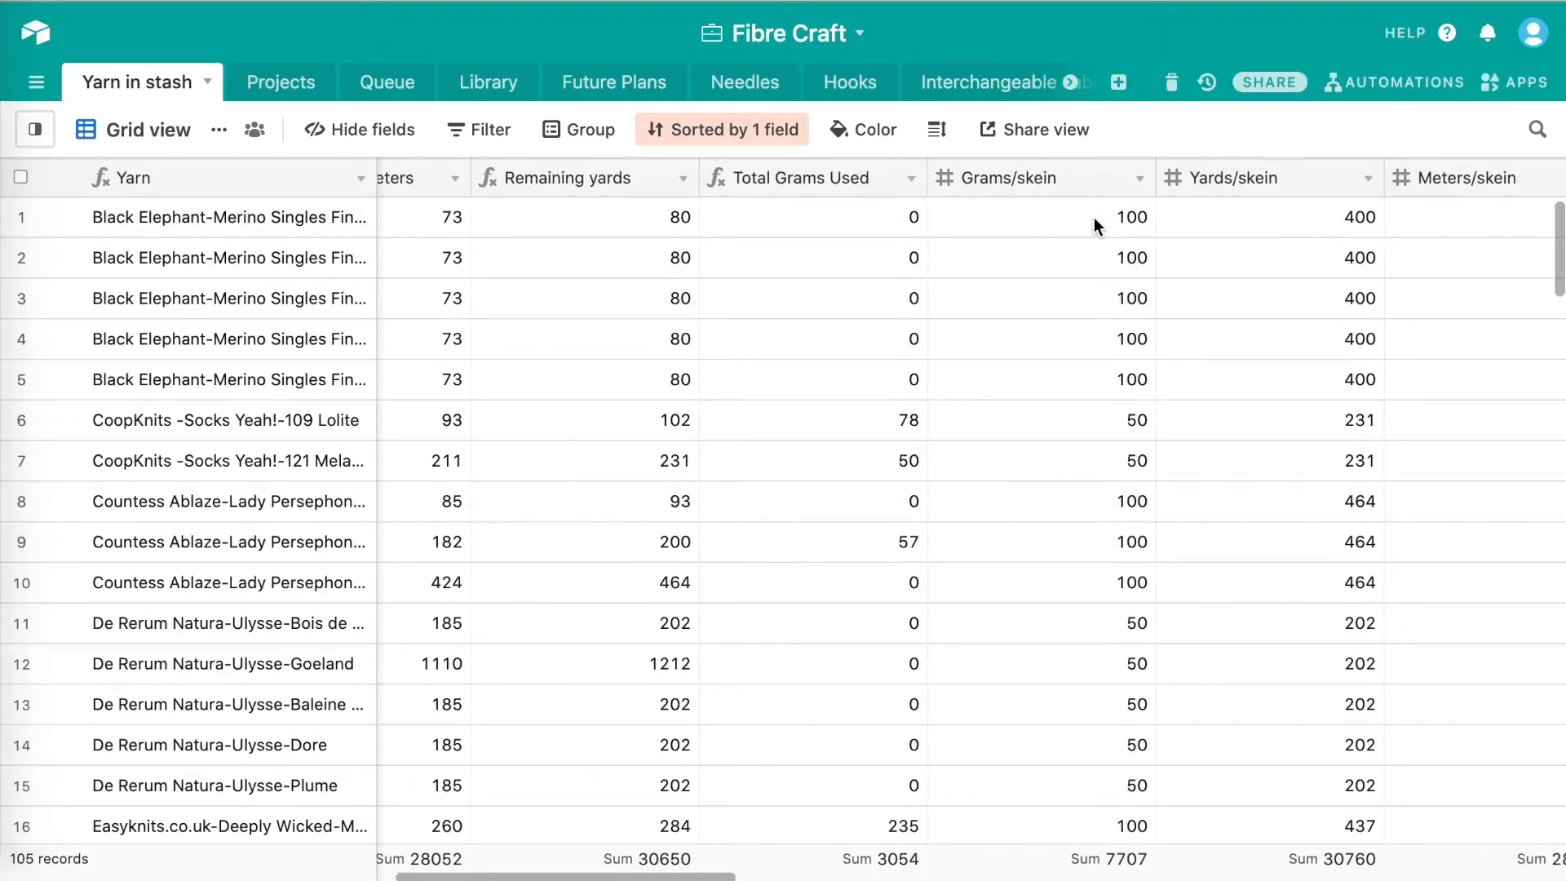
scroll(1094, 217, "down", 1)
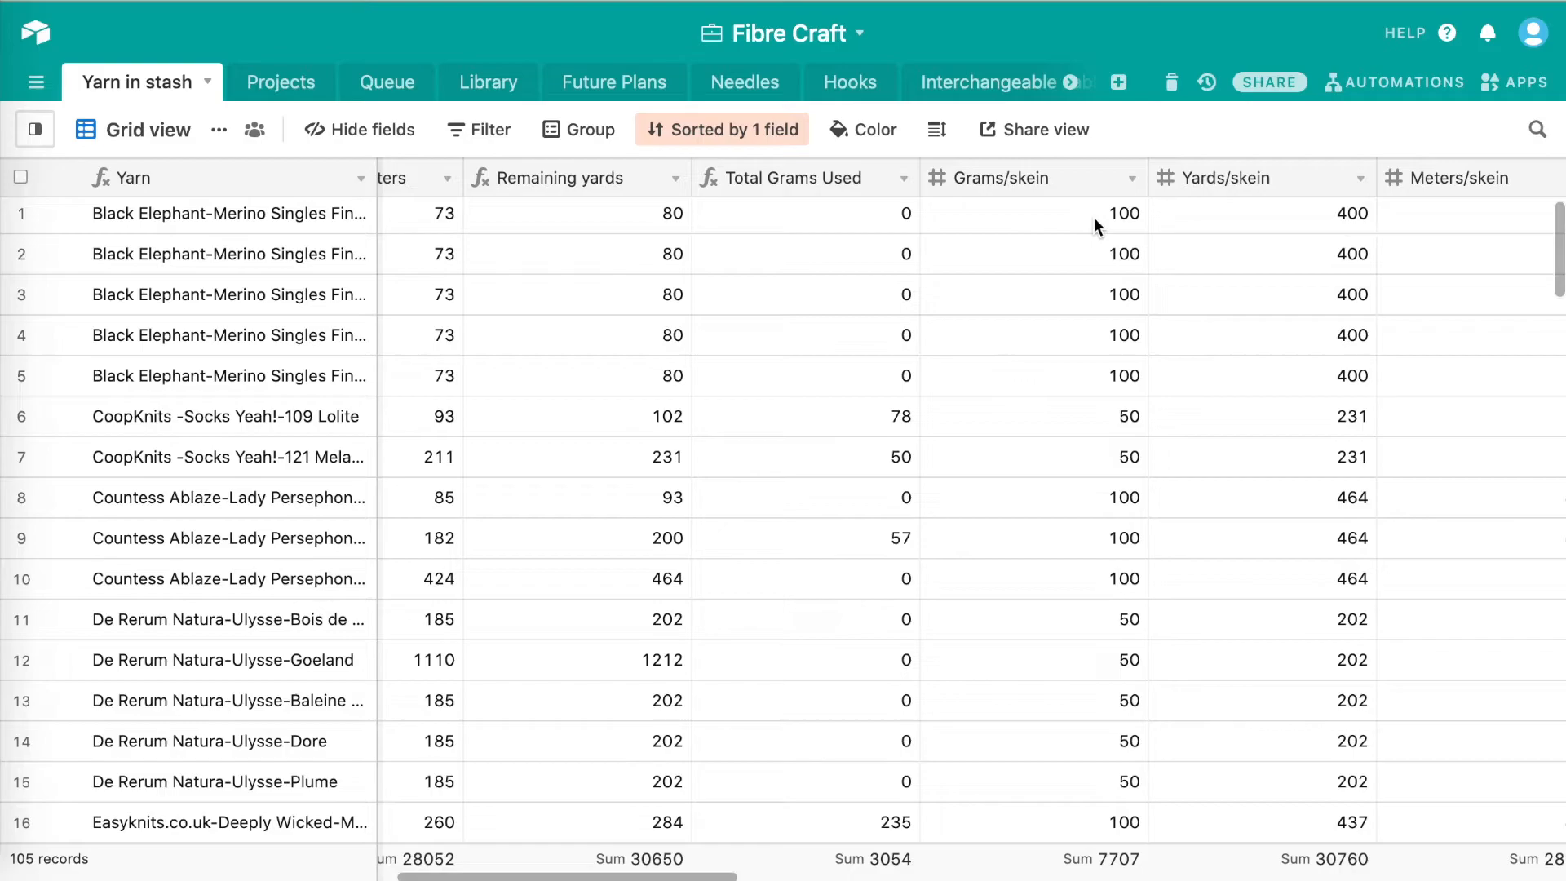
scroll(1093, 217, "right", 2)
scroll(1094, 217, "down", 1)
scroll(1190, 346, "right", 2)
scroll(1190, 346, "up", 1)
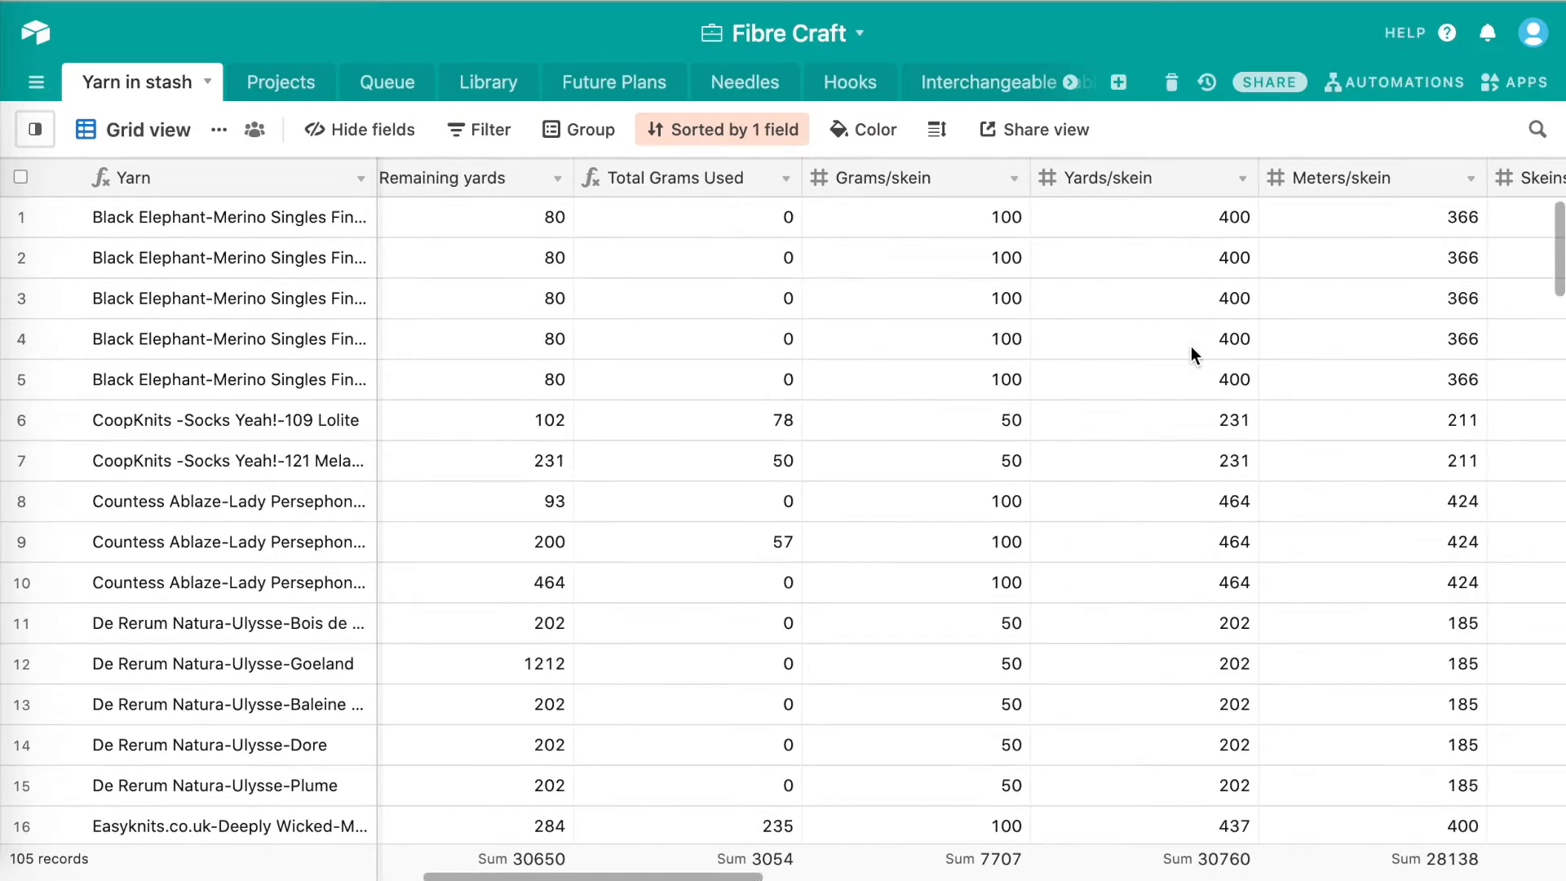
scroll(1191, 346, "right", 2)
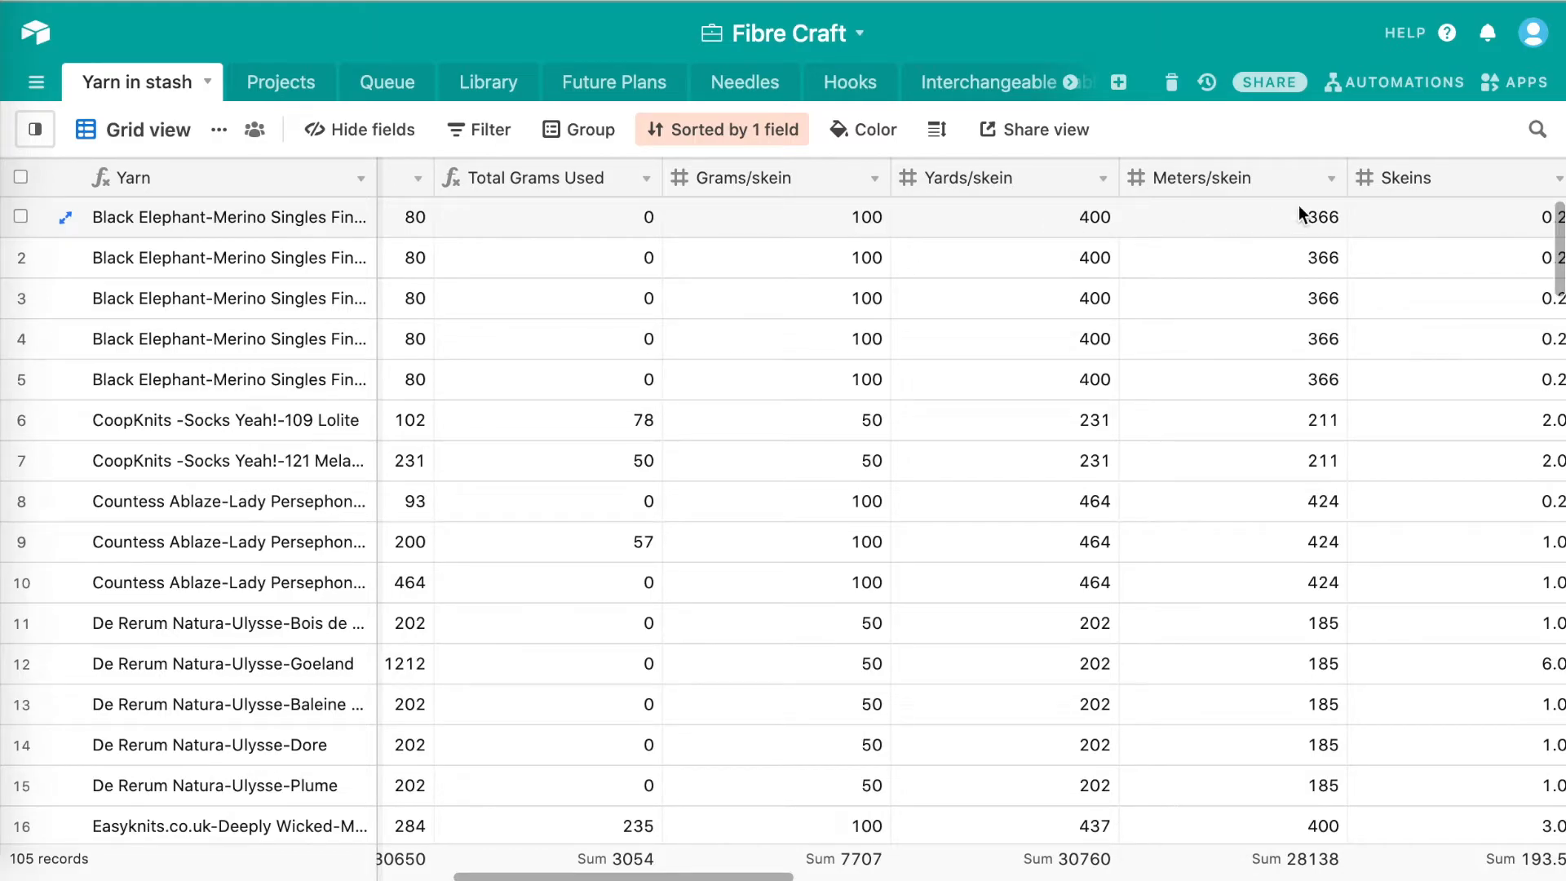
scroll(1299, 204, "right", 3)
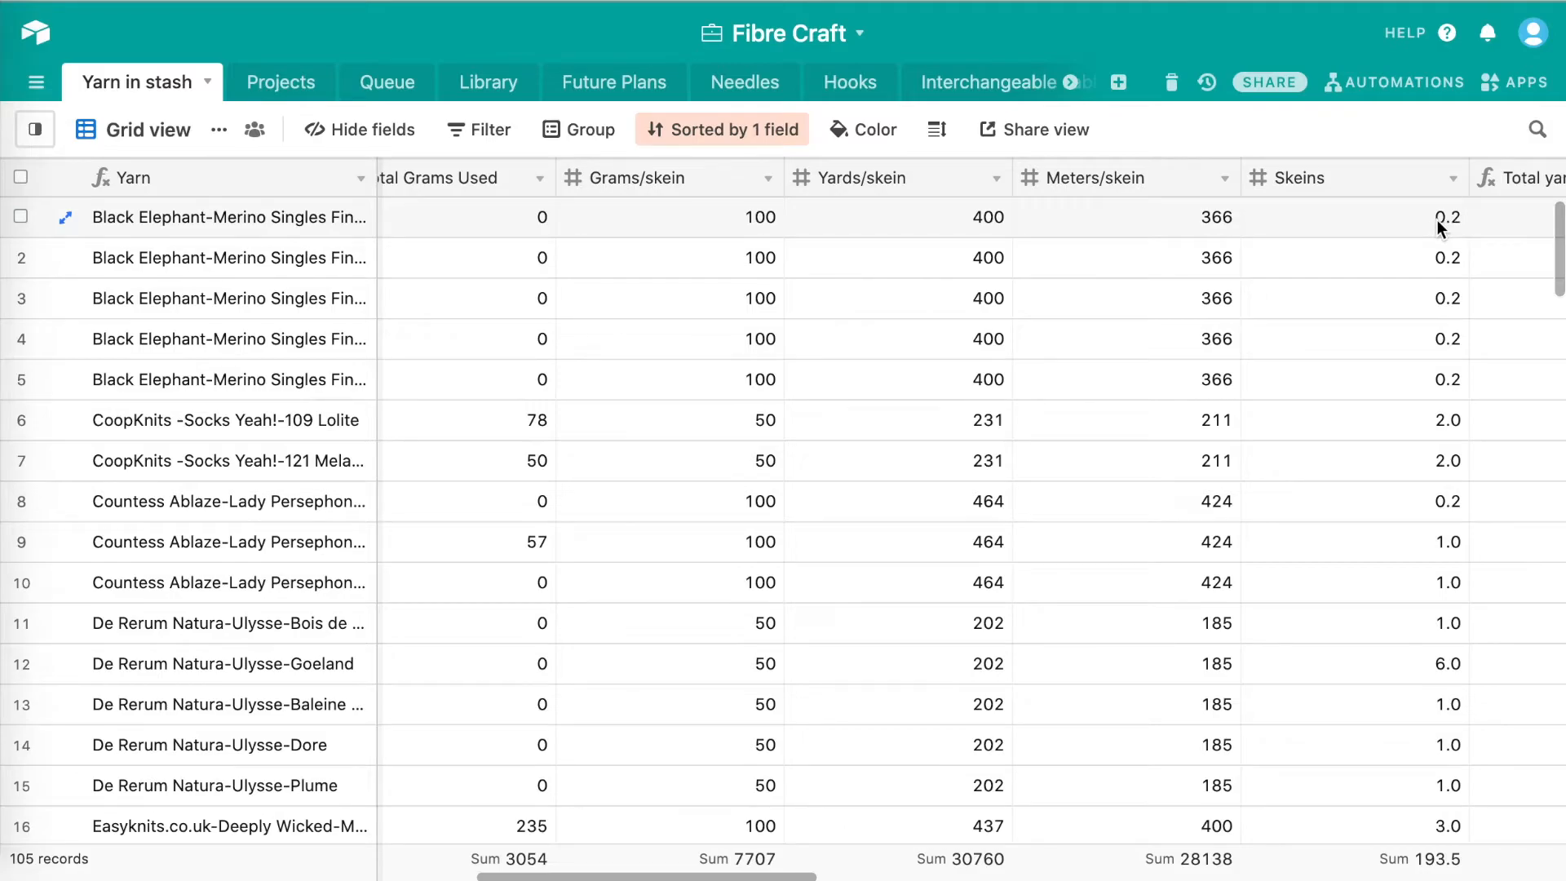
scroll(1439, 225, "right", 5)
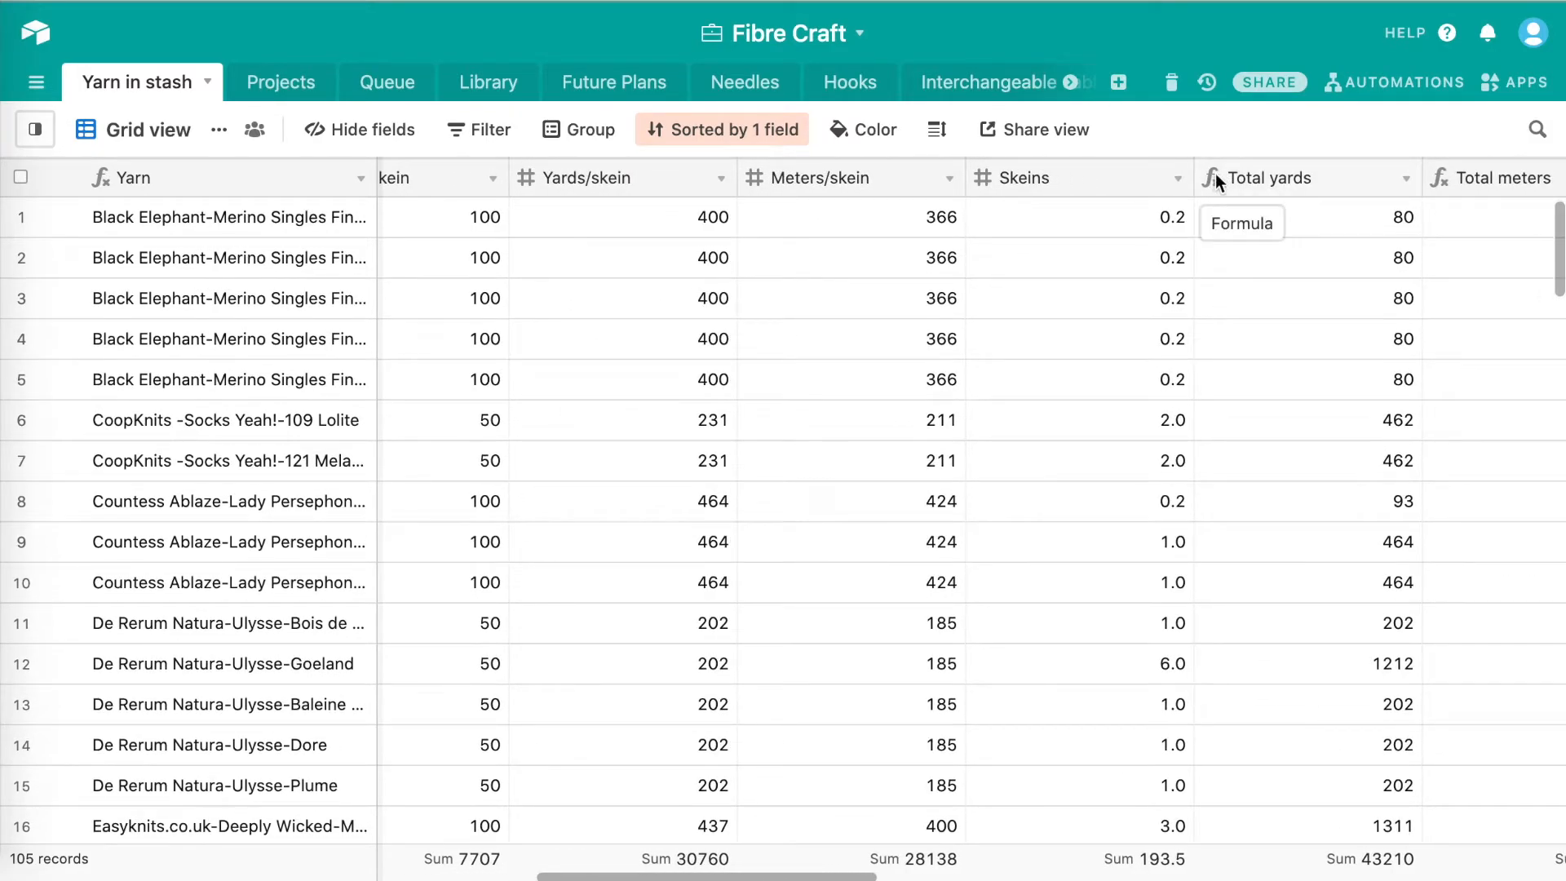
Step: Check how the Total yards field is calculated in its formula settings and close them without saving
left_click(1407, 178)
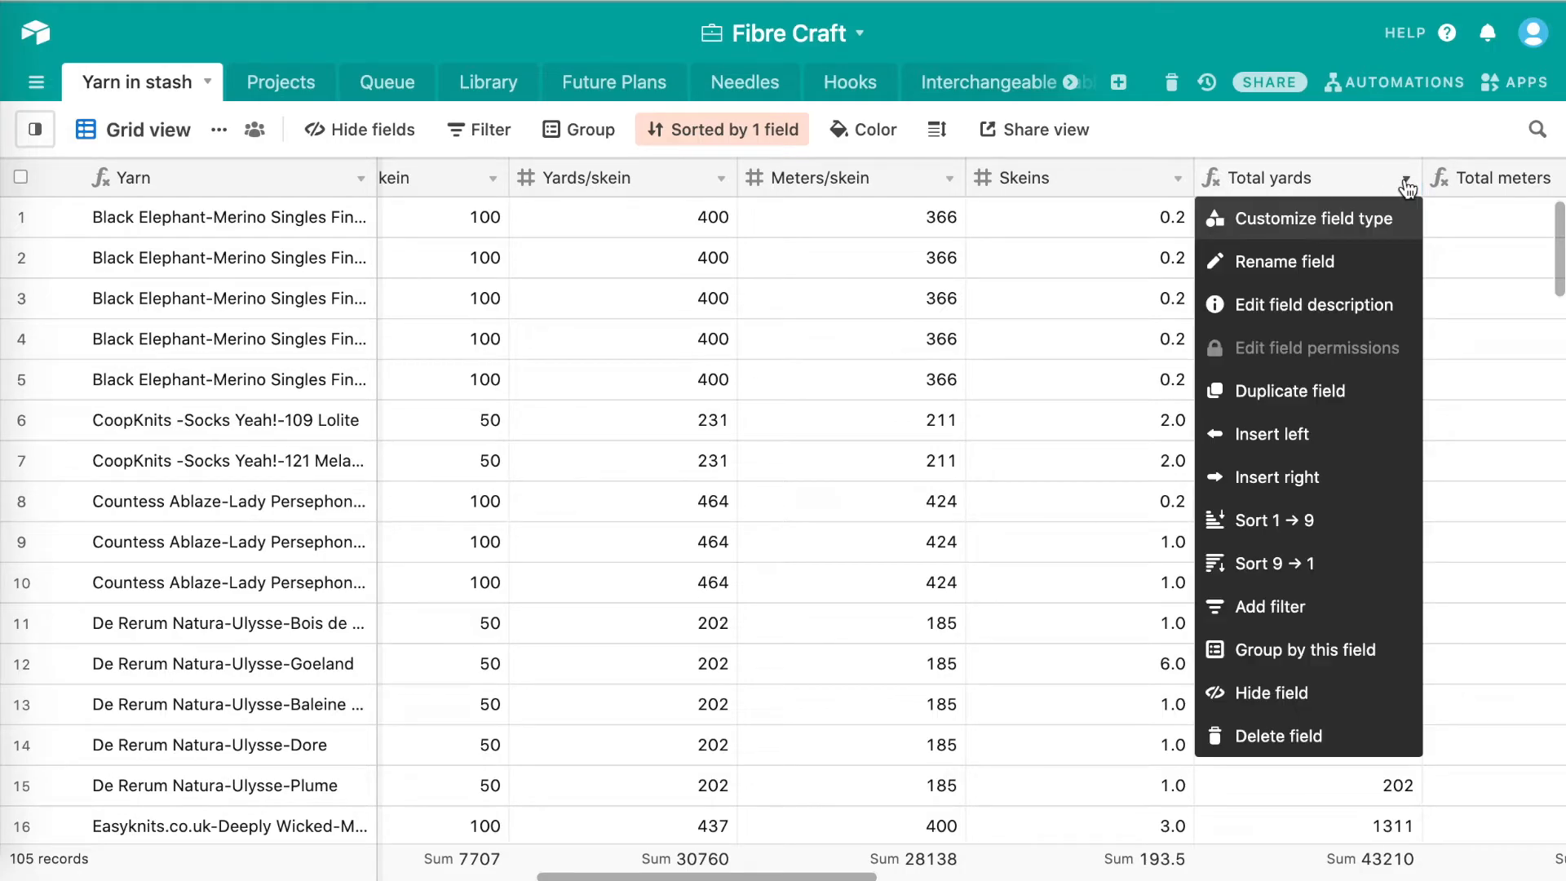
left_click(1330, 218)
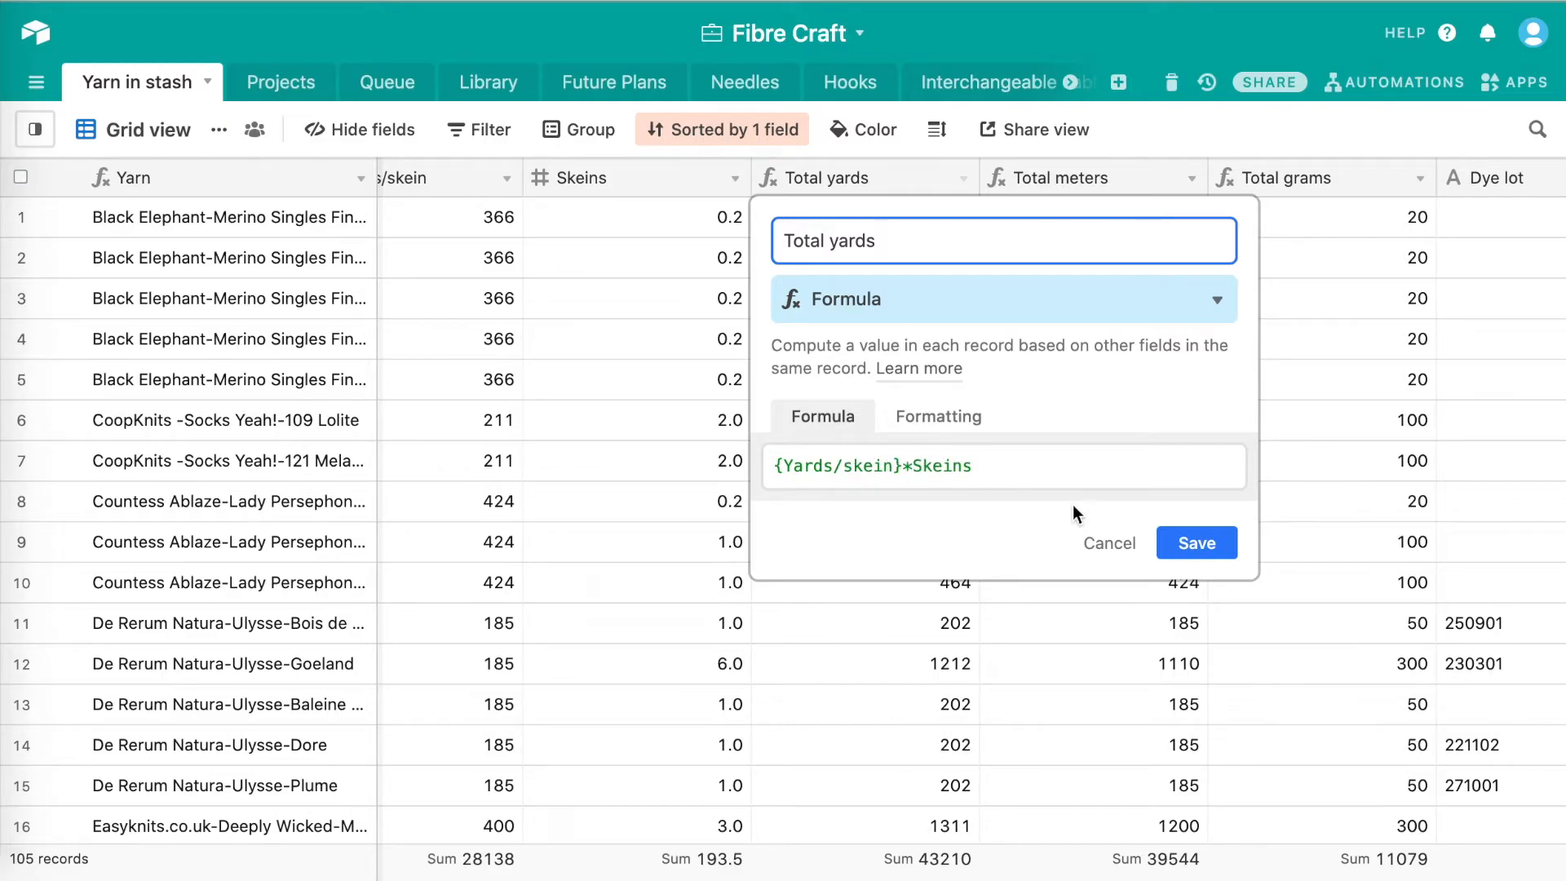
left_click(1114, 545)
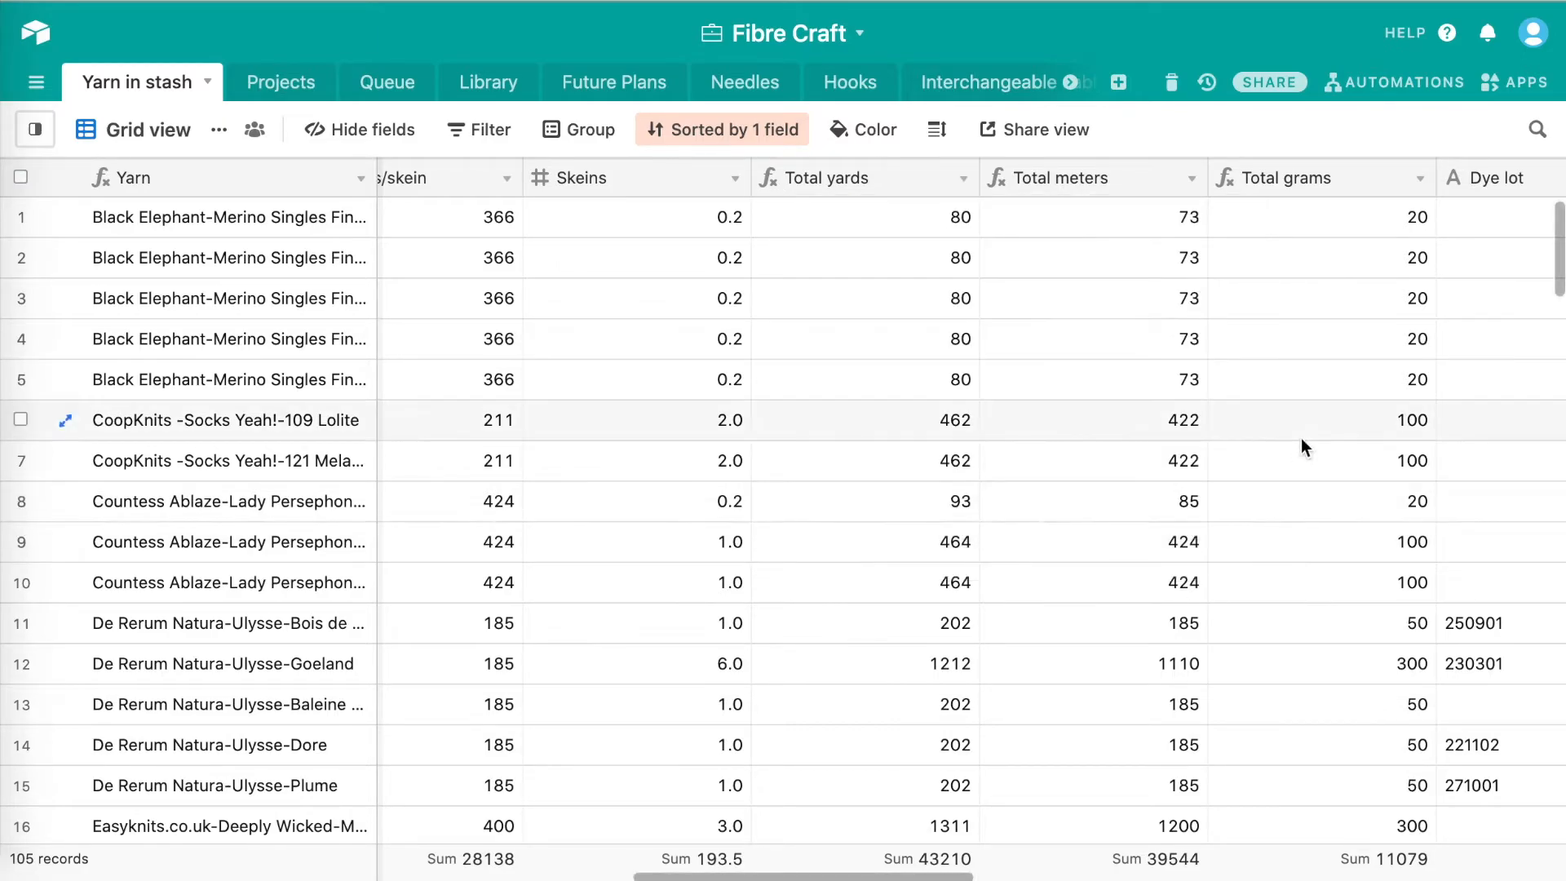
Step: Look through the Total meters, Total grams, Dye lot, Purchase date and Purchased at columns of the yarn records
scroll(1300, 438, "right", 5)
scroll(1300, 438, "down", 1)
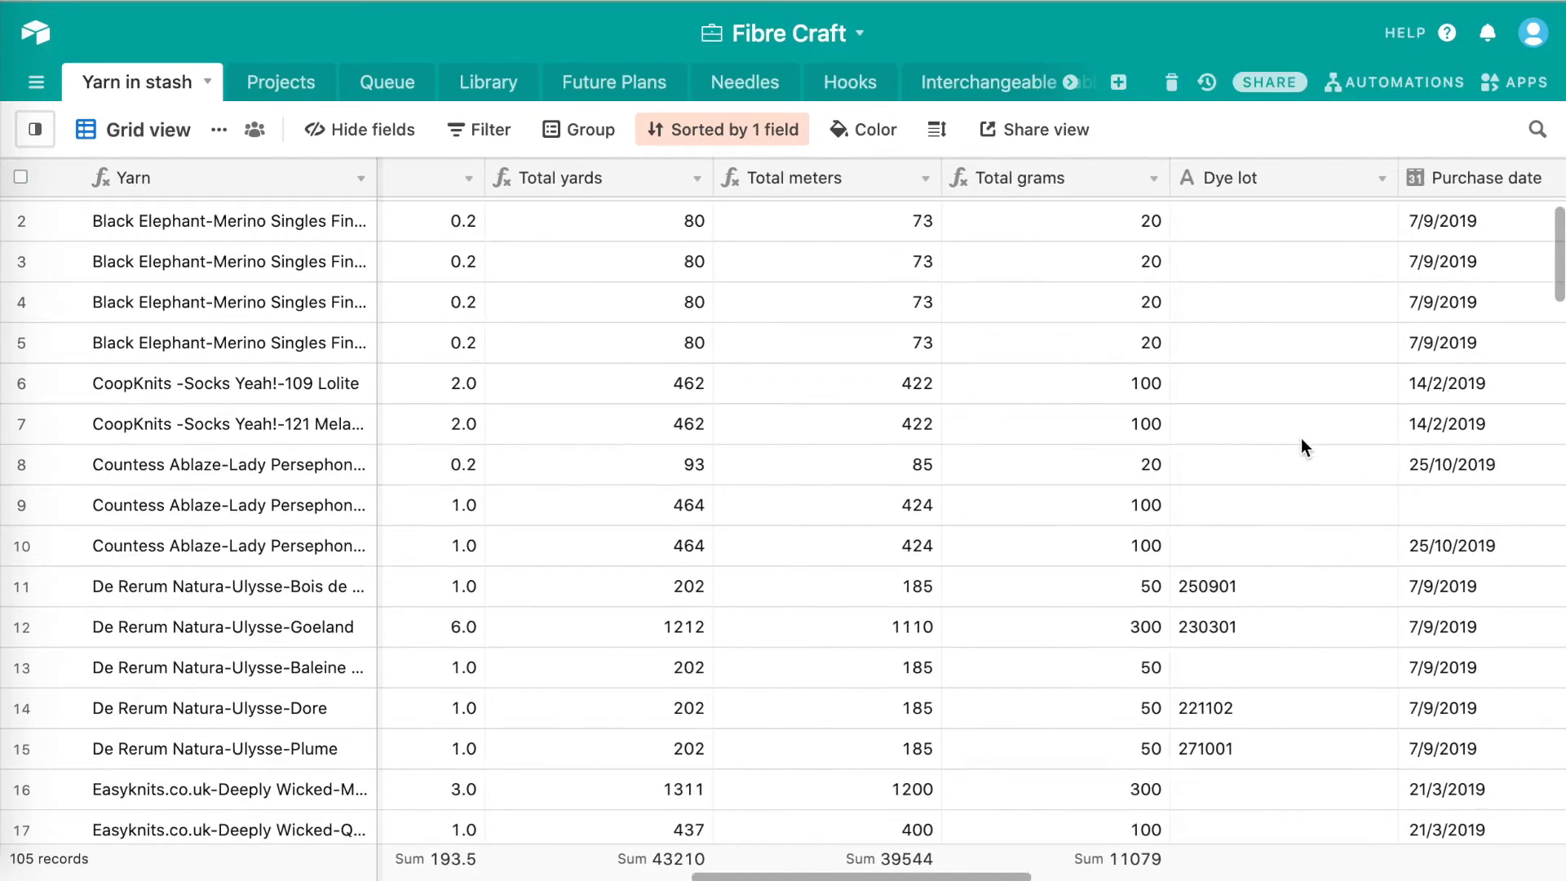
scroll(1300, 438, "up", 1)
scroll(1300, 438, "right", 3)
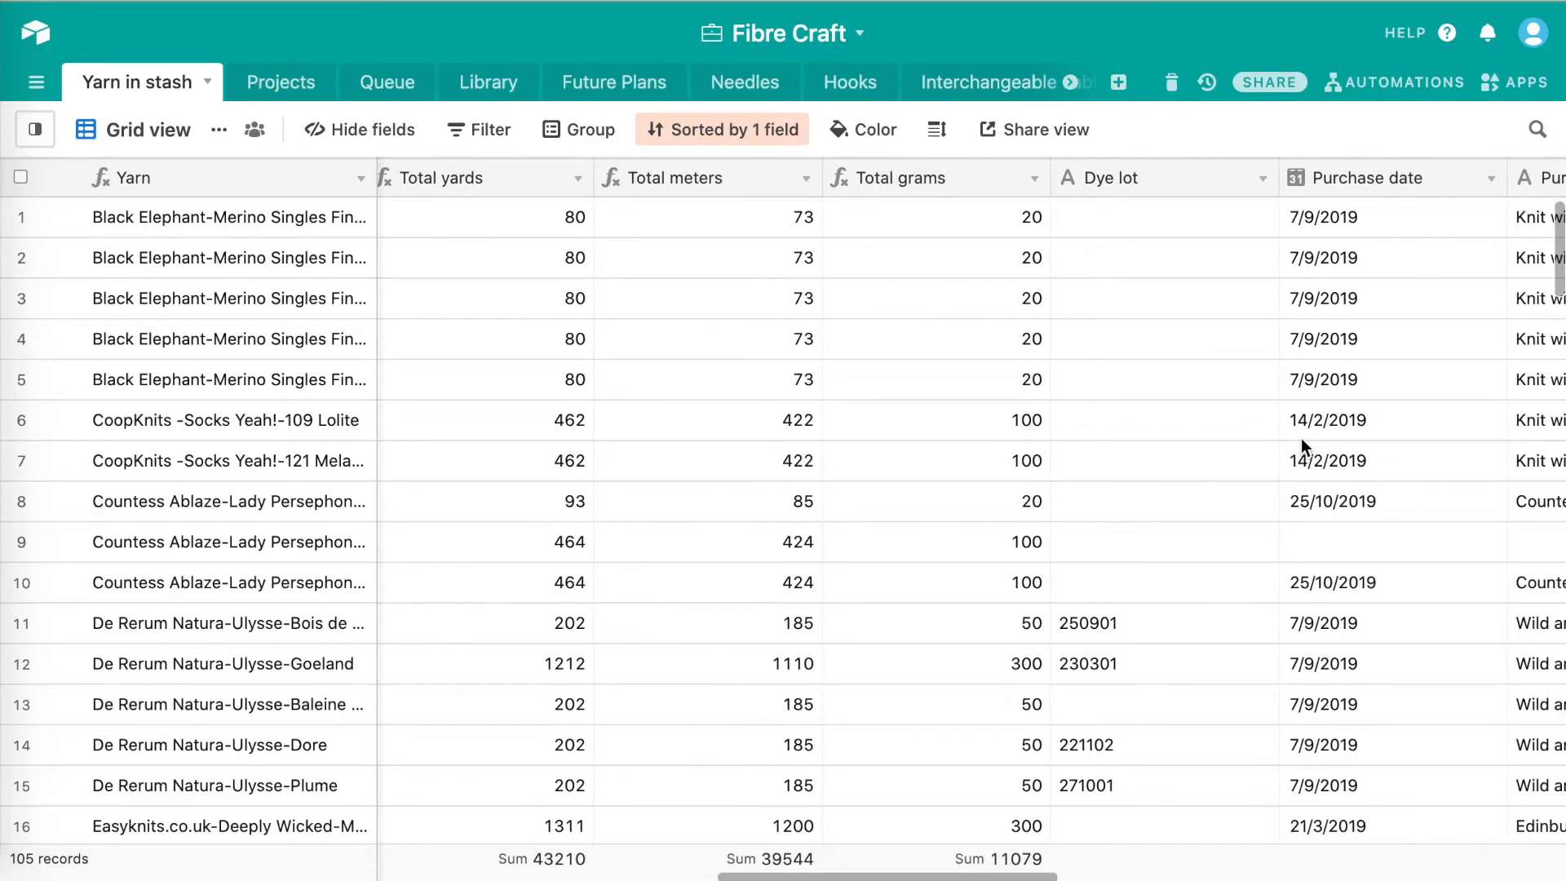
scroll(1007, 287, "right", 1)
scroll(1007, 287, "down", 1)
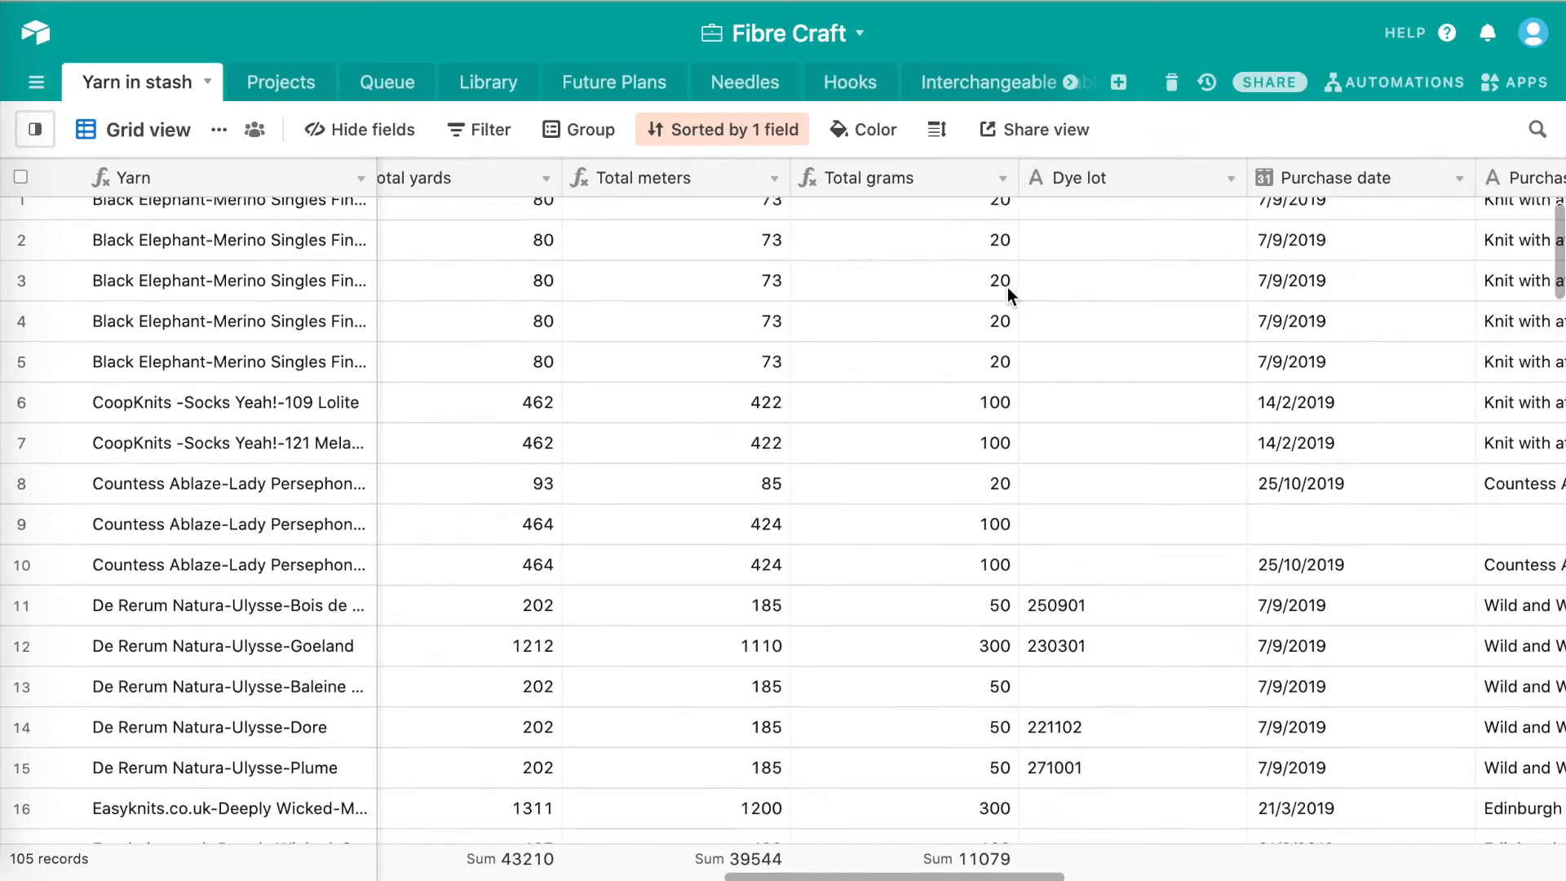
scroll(954, 251, "up", 1)
scroll(954, 251, "right", 1)
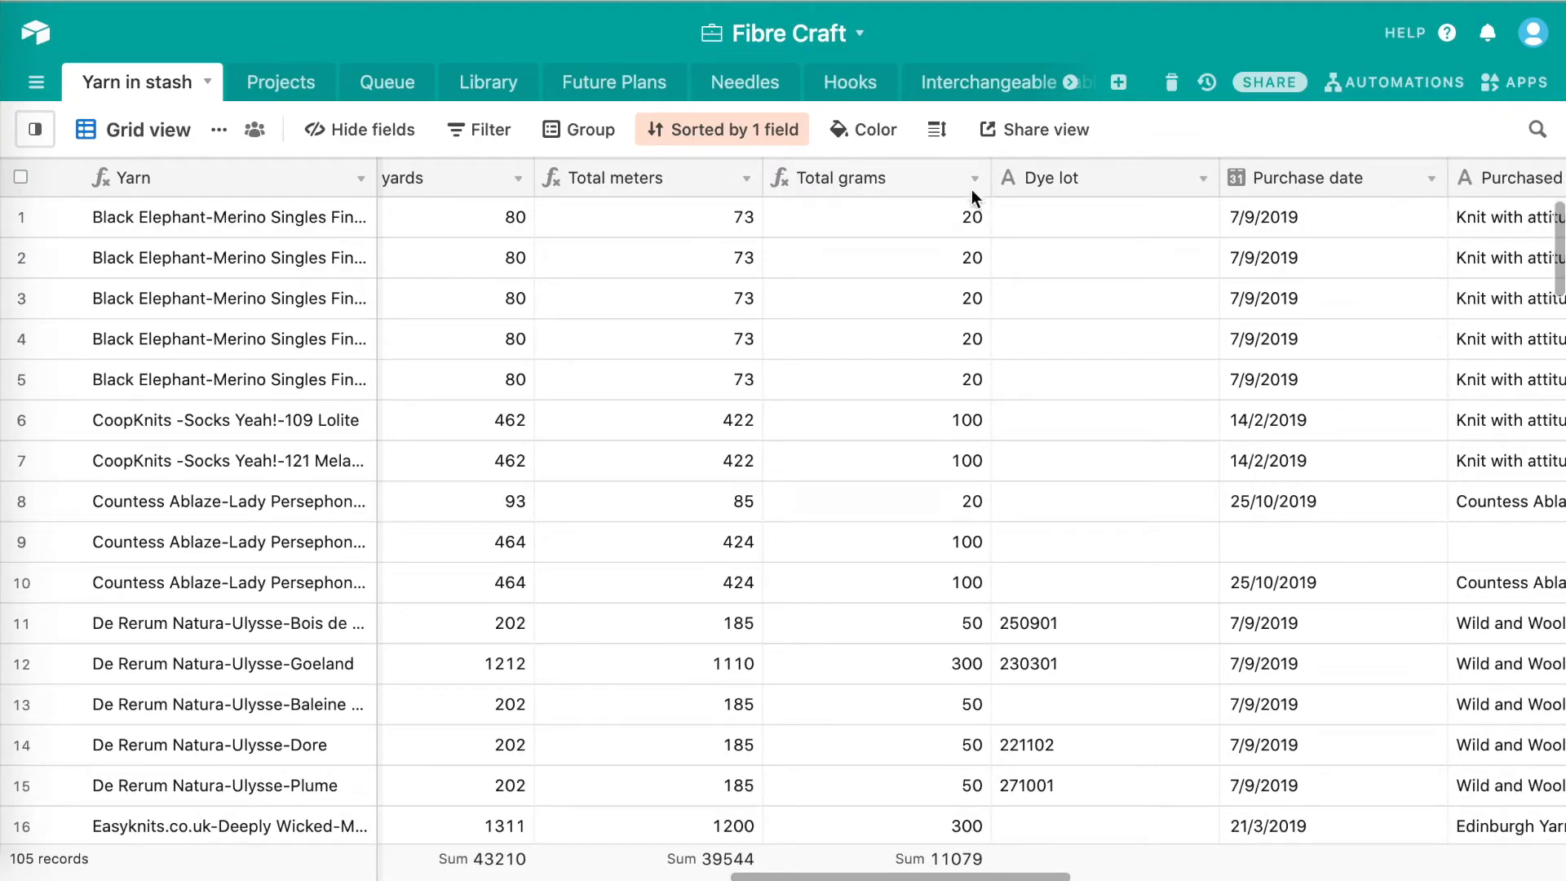
scroll(1066, 199, "right", 2)
scroll(1065, 199, "right", 5)
scroll(1065, 199, "down", 1)
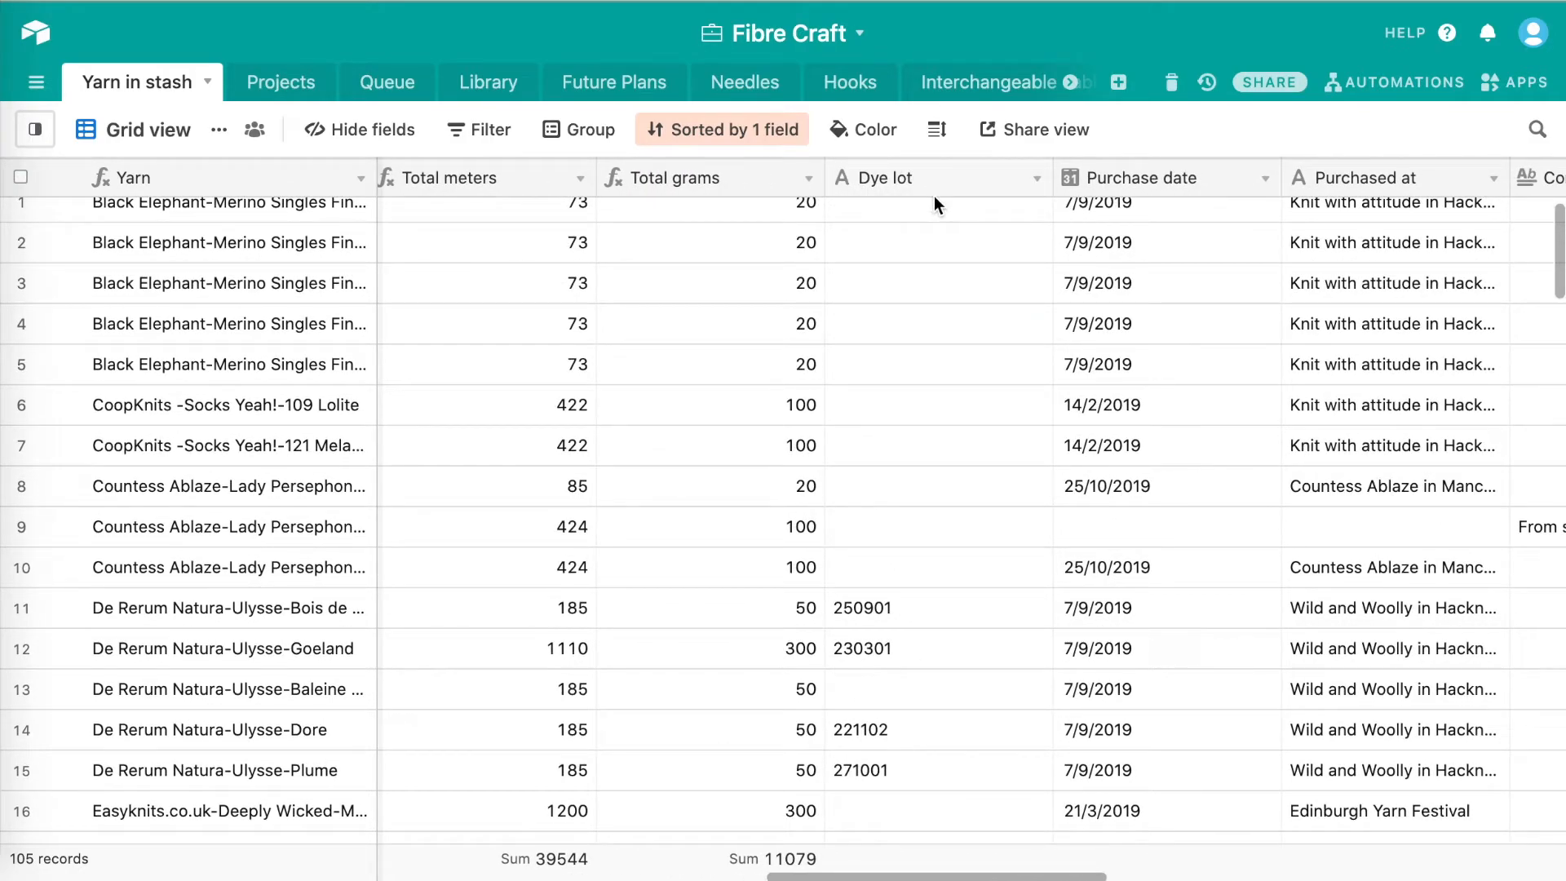
scroll(936, 195, "up", 1)
Step: Check the date format options of the Purchase date field, keep European, and close its settings
scroll(937, 196, "right", 6)
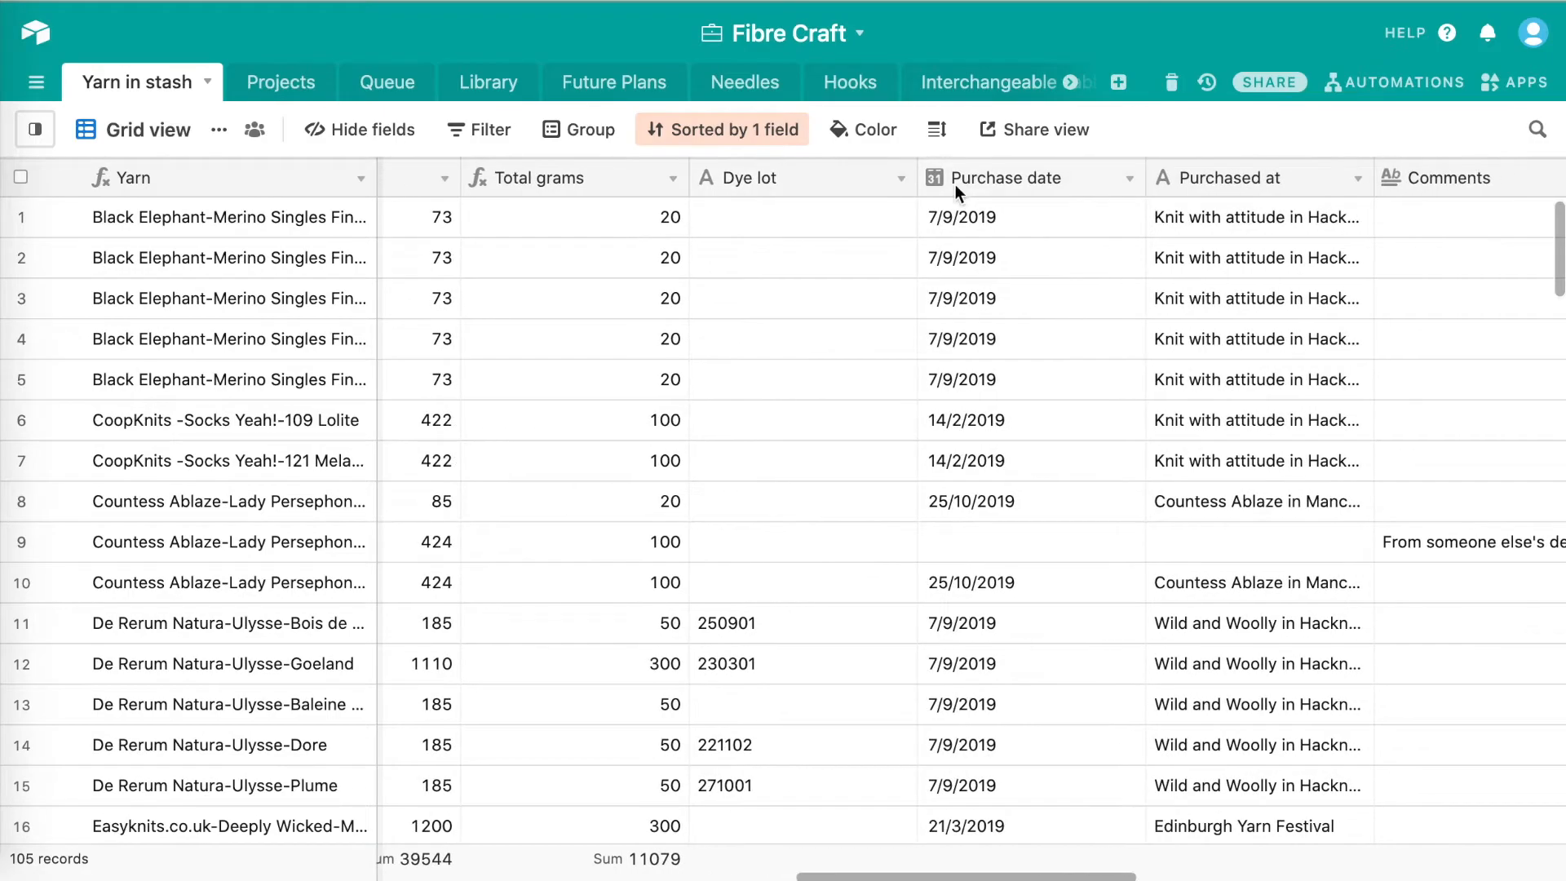
left_click(1129, 178)
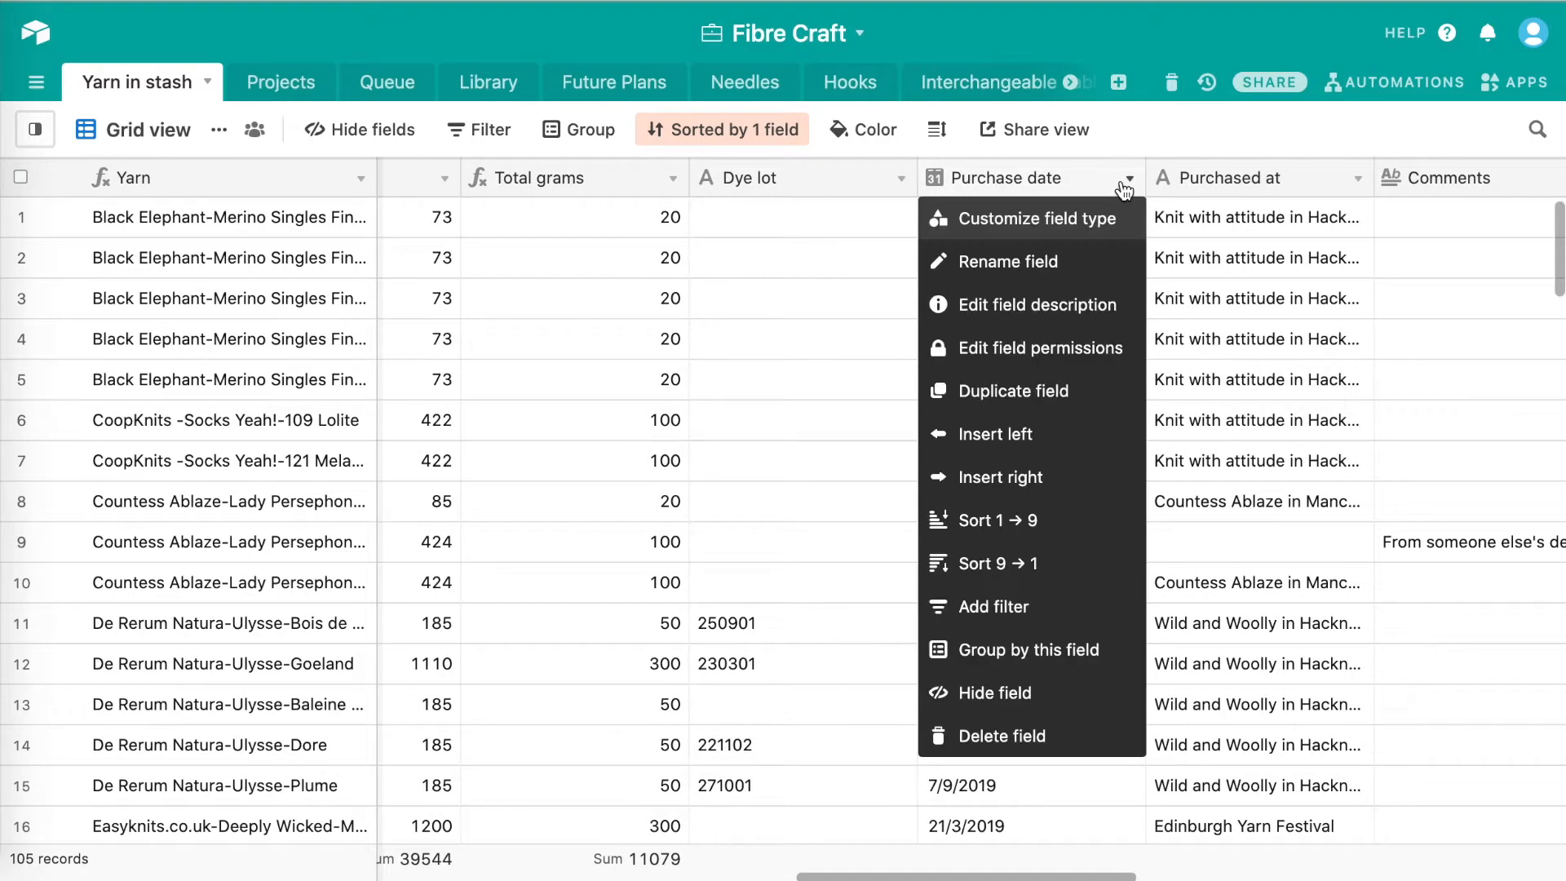
left_click(1060, 262)
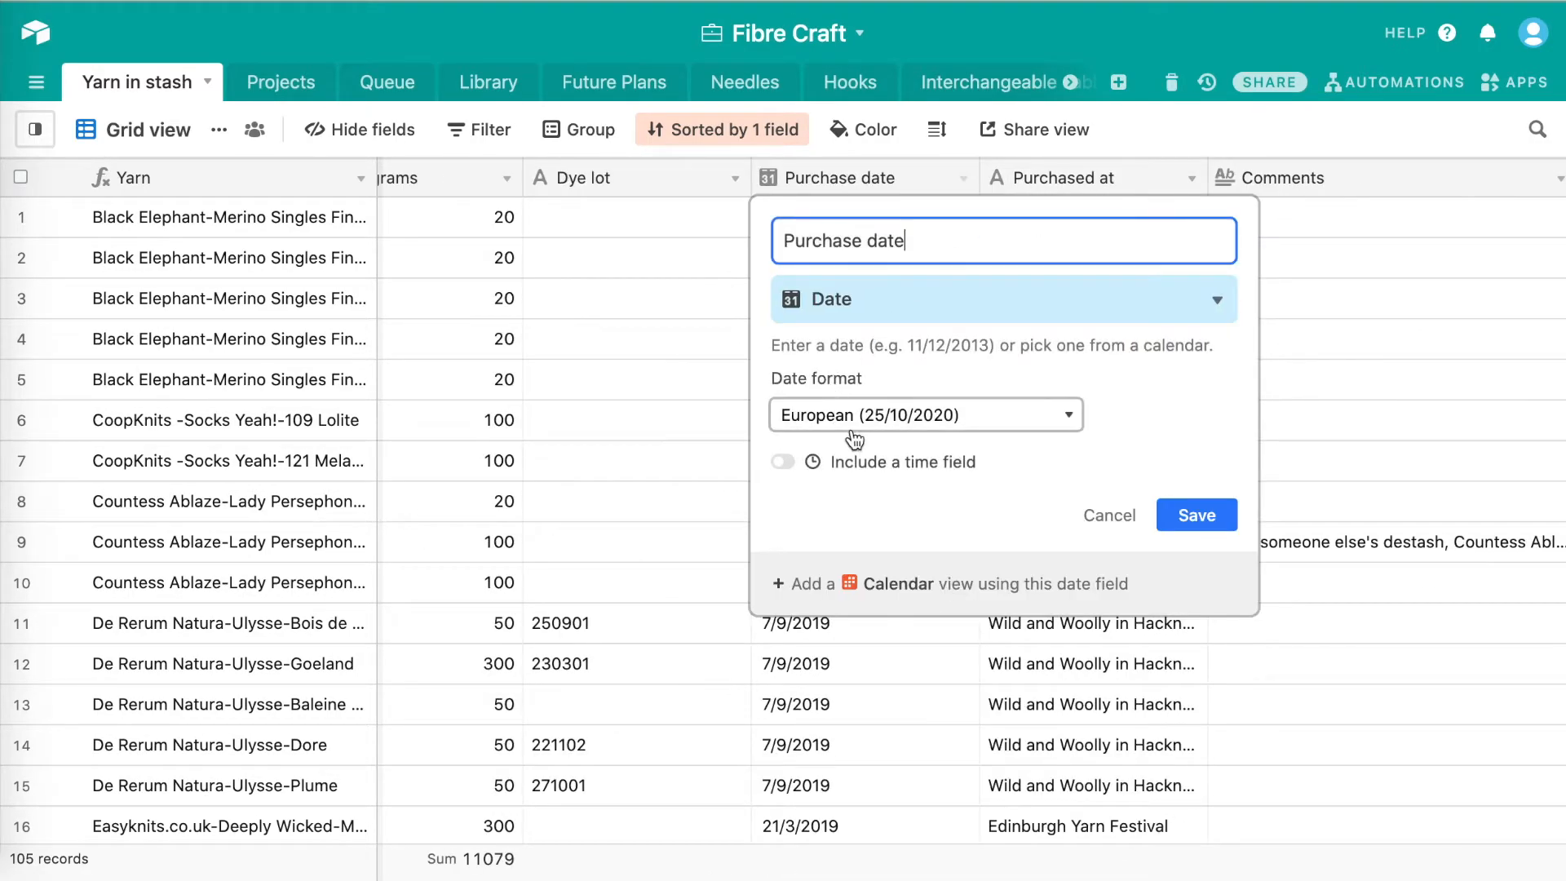
left_click(848, 437)
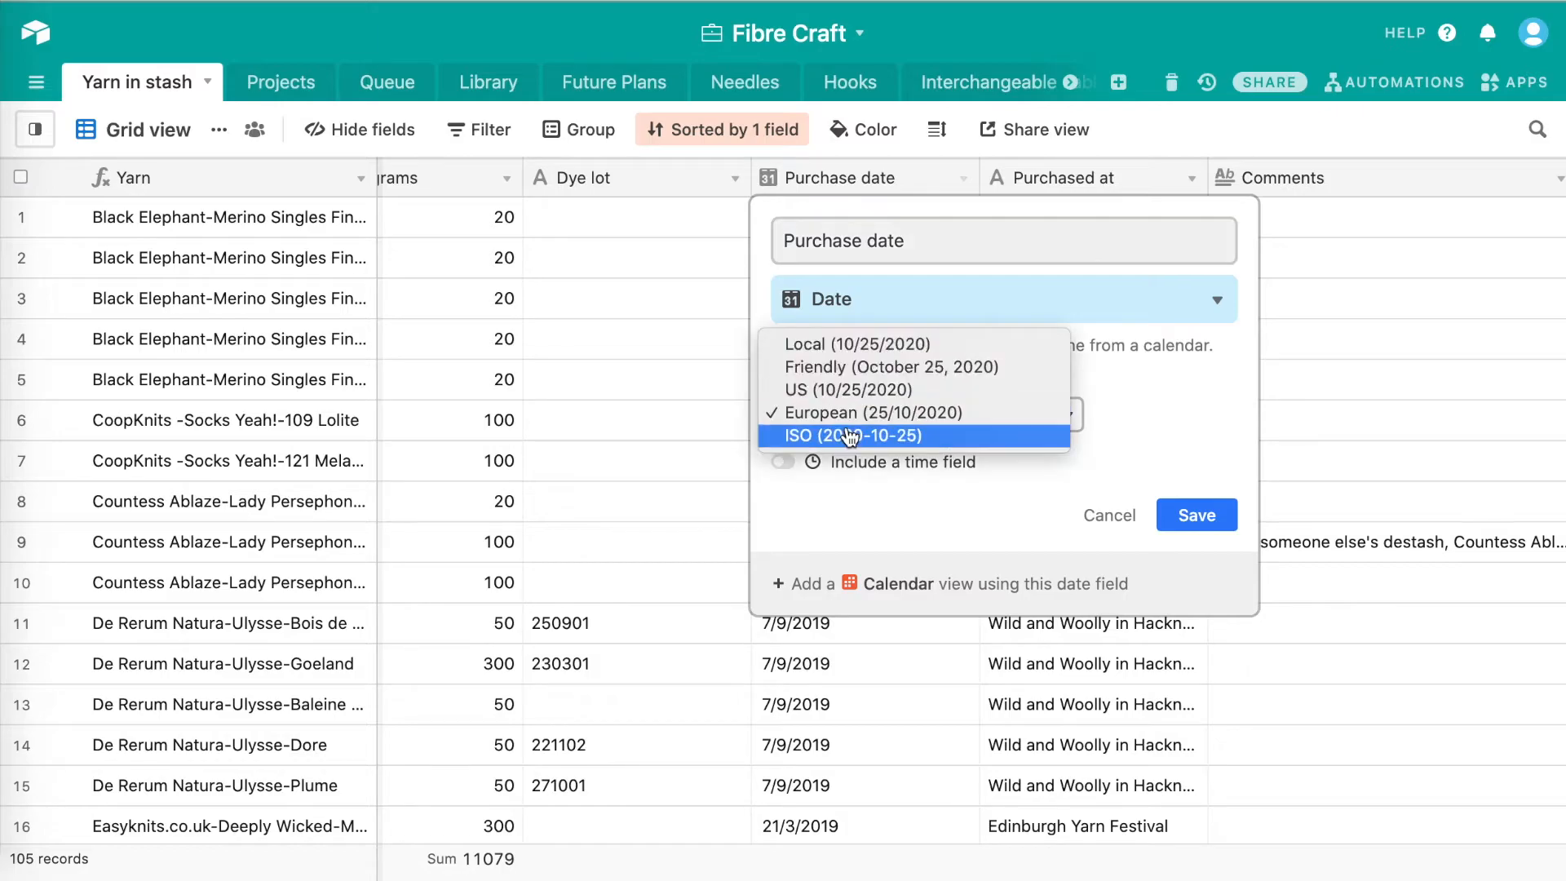
left_click(824, 412)
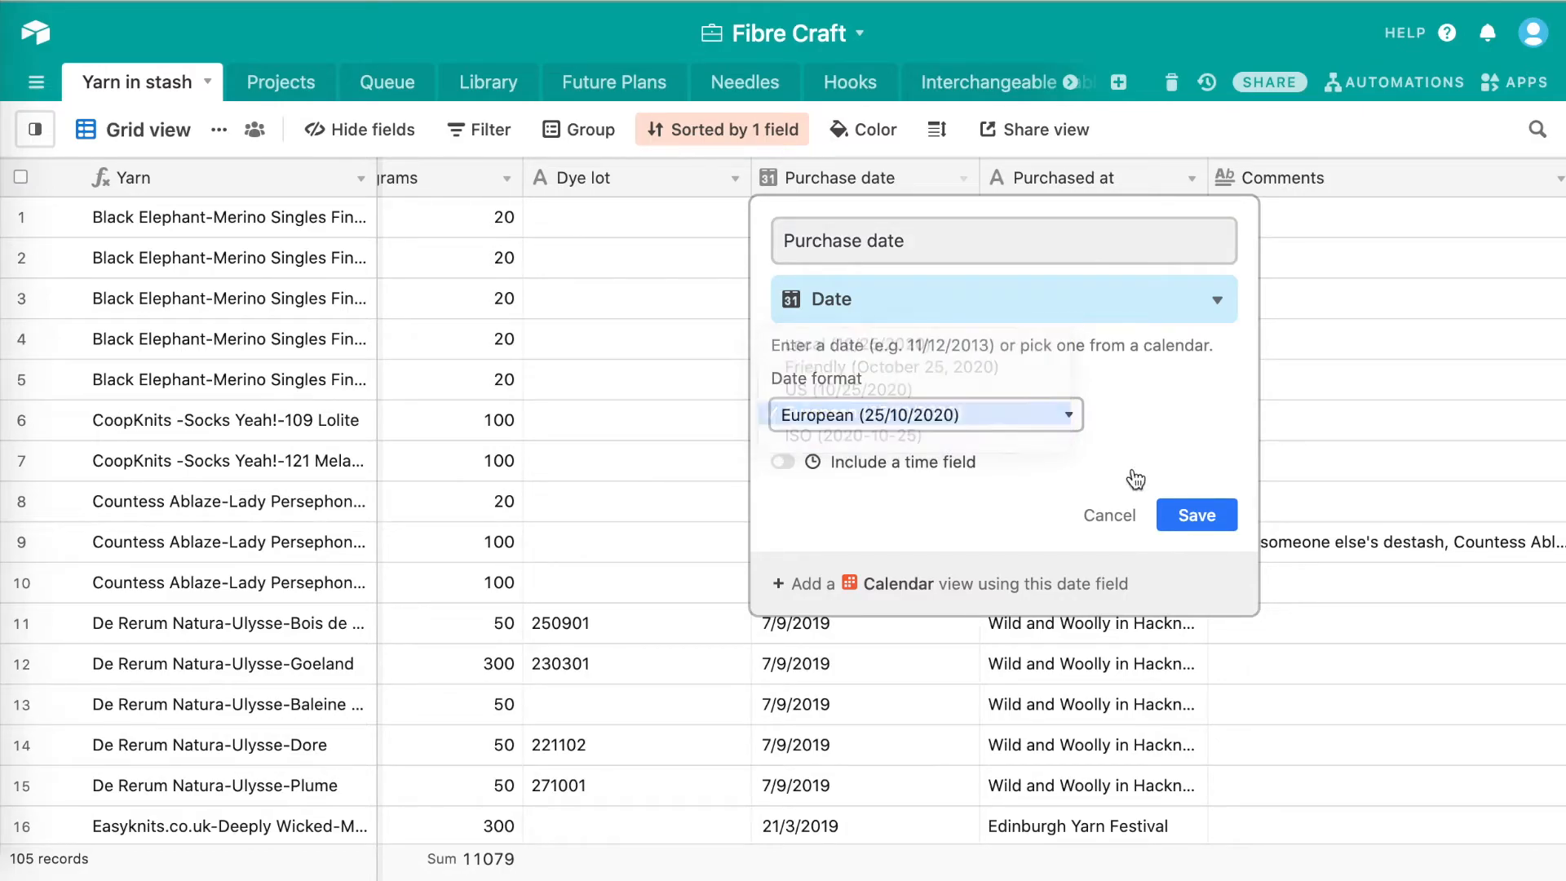
left_click(1164, 526)
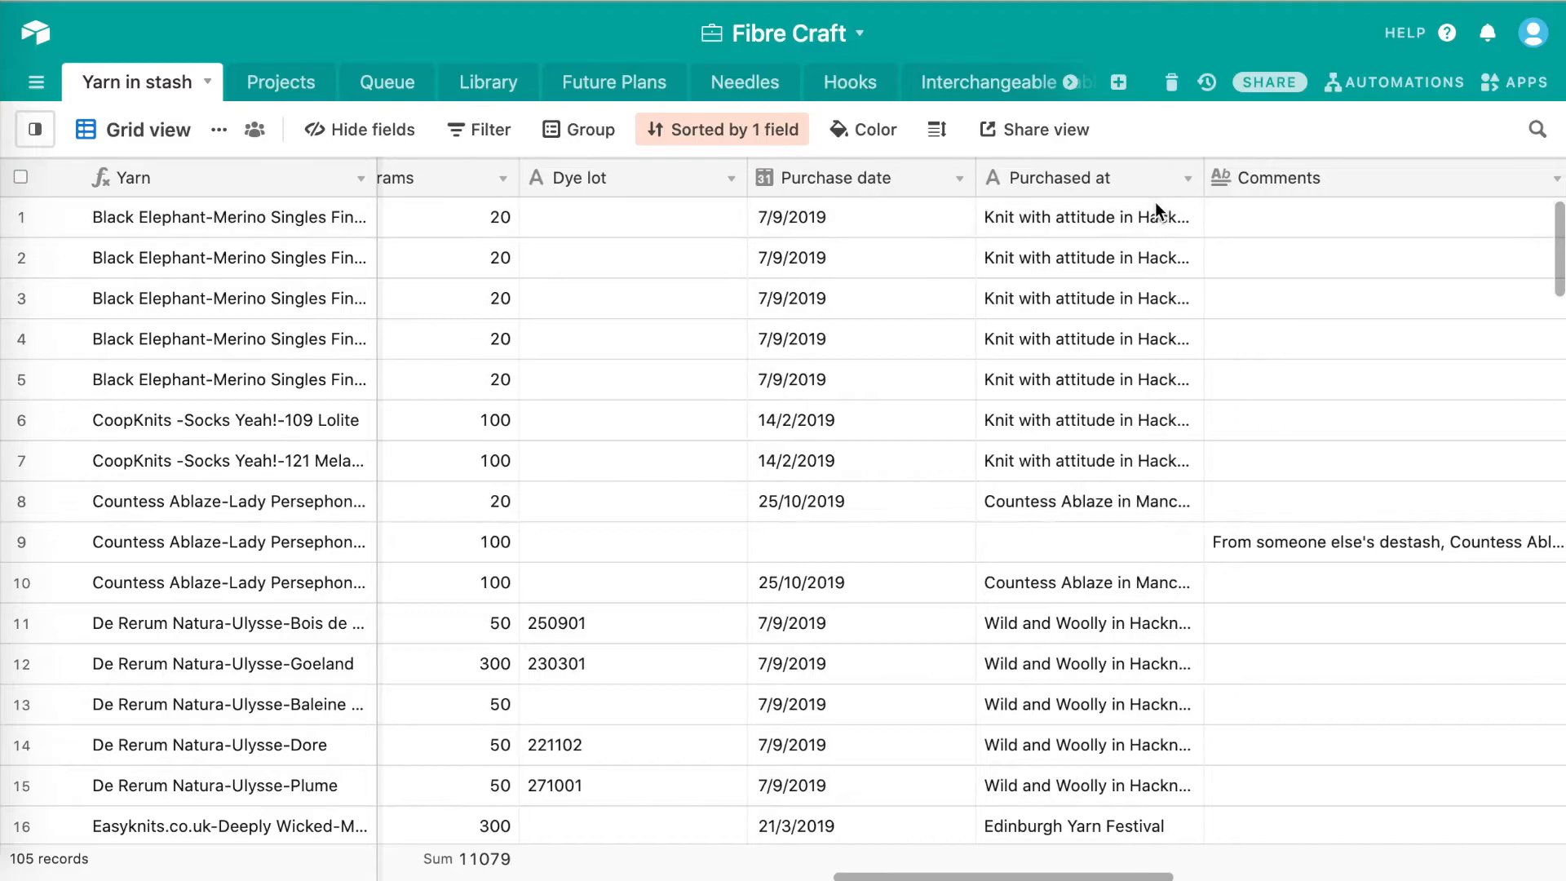
Step: Look through the Purchased at, Comments, Will Trade/Sell?, Queue, Projects, Grams Used in Projects and Project/Yarn columns of the yarn records
scroll(1155, 210, "right", 4)
scroll(1155, 203, "down", 1)
scroll(1155, 203, "right", 2)
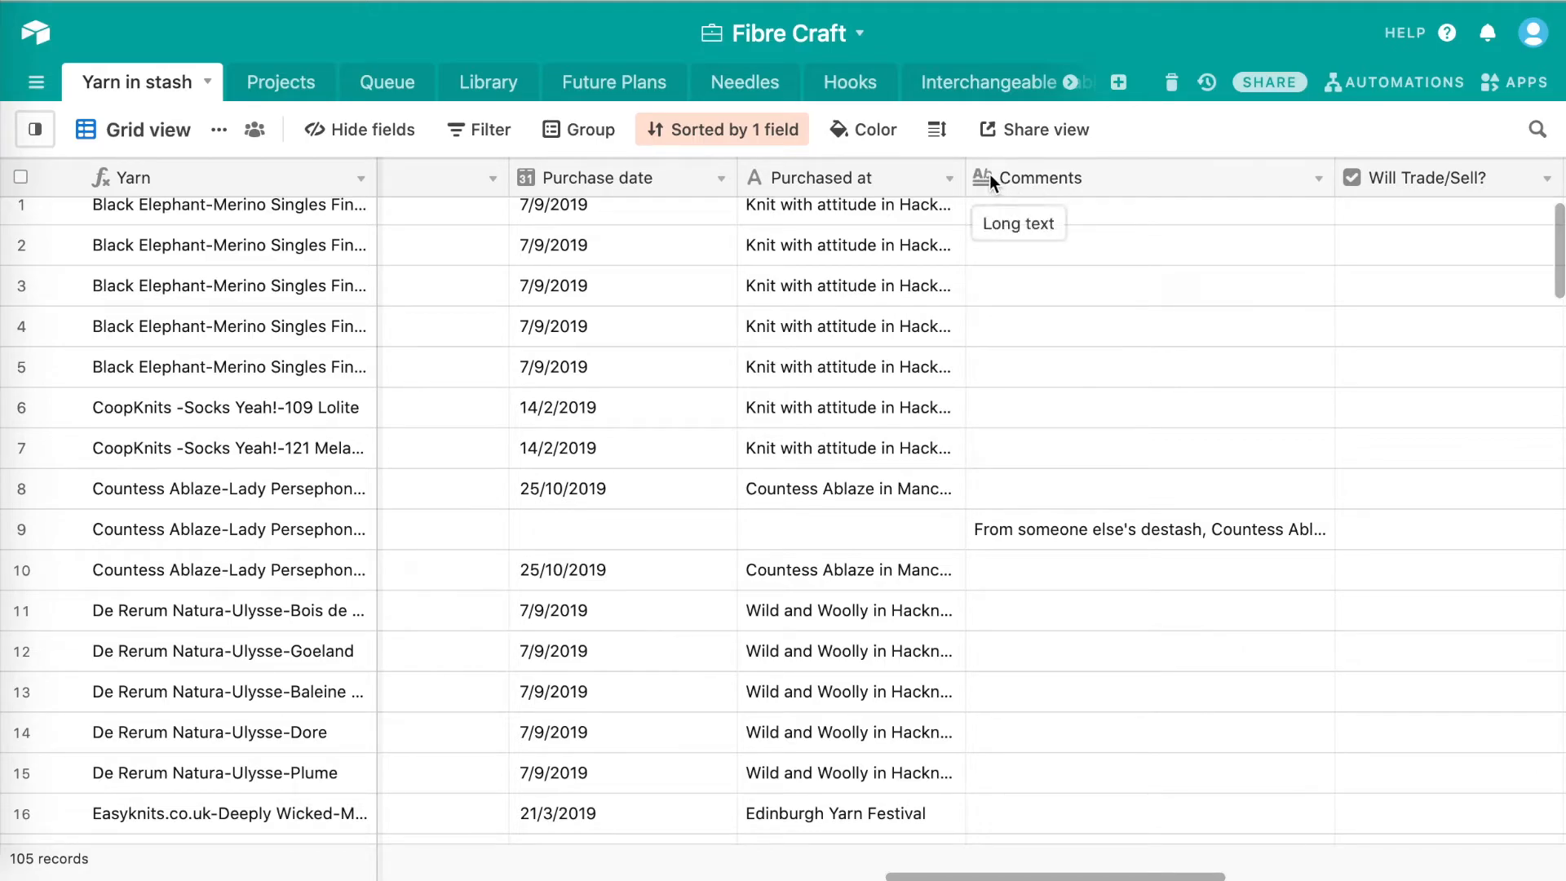
scroll(1168, 196, "right", 1)
scroll(1168, 194, "right", 3)
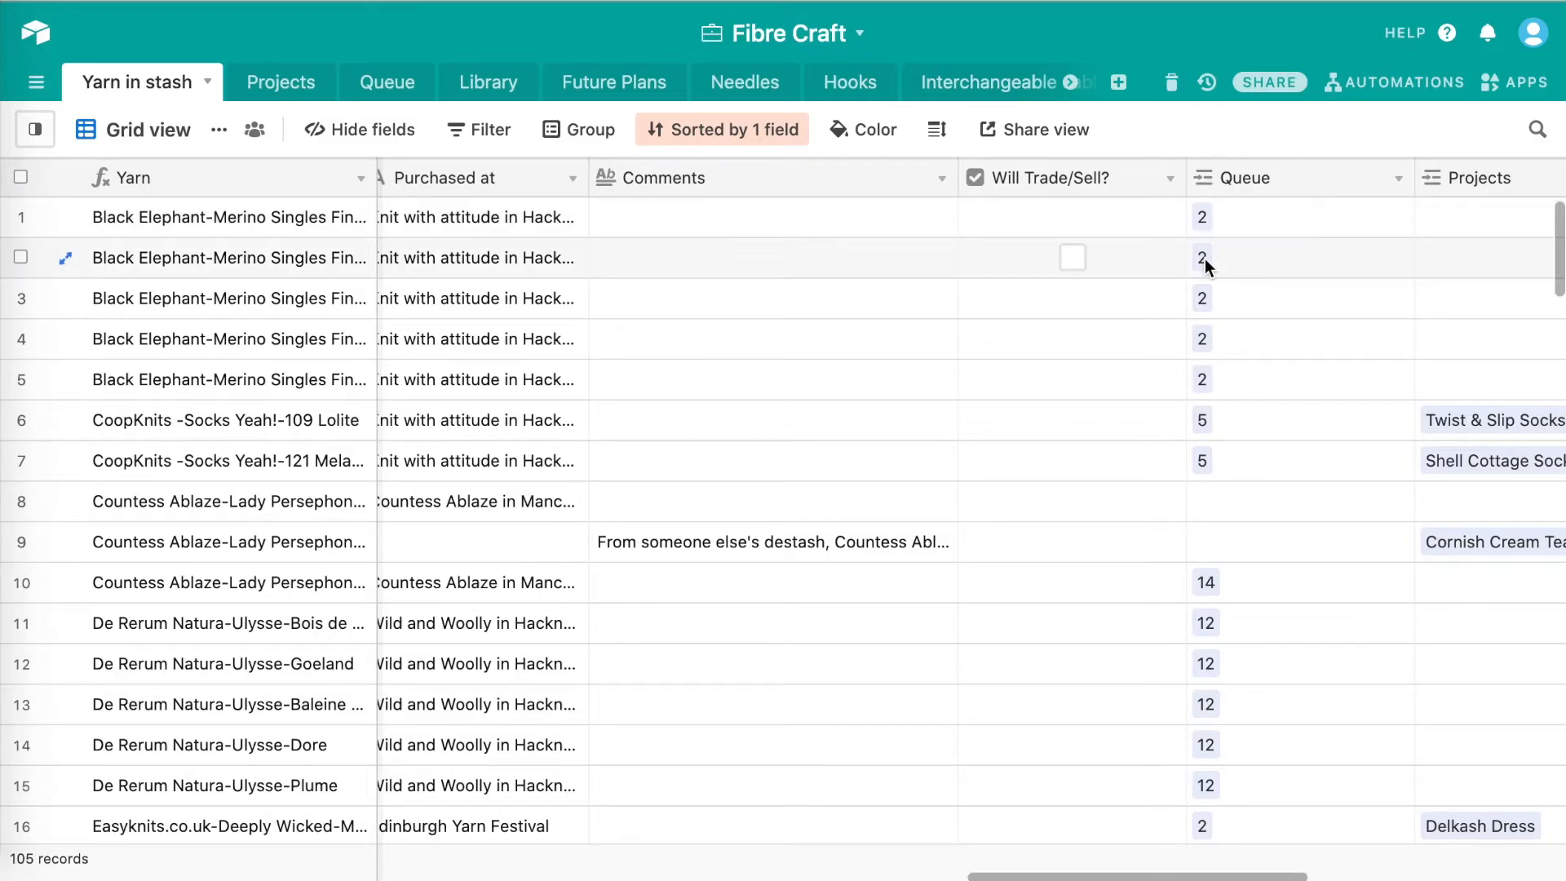
scroll(1202, 179, "right", 2)
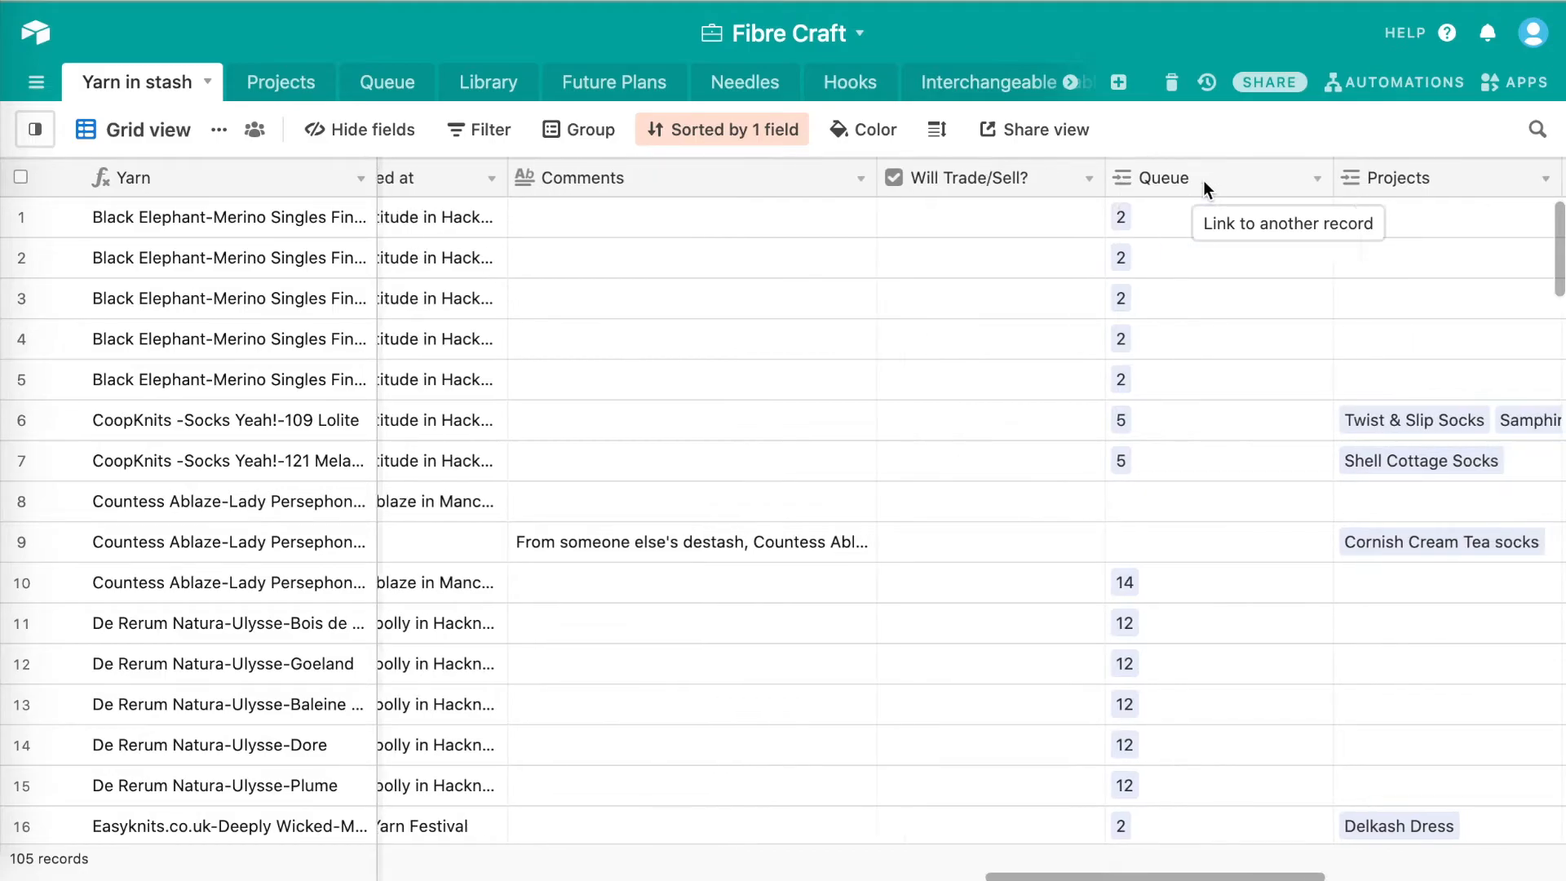
scroll(1103, 177, "right", 10)
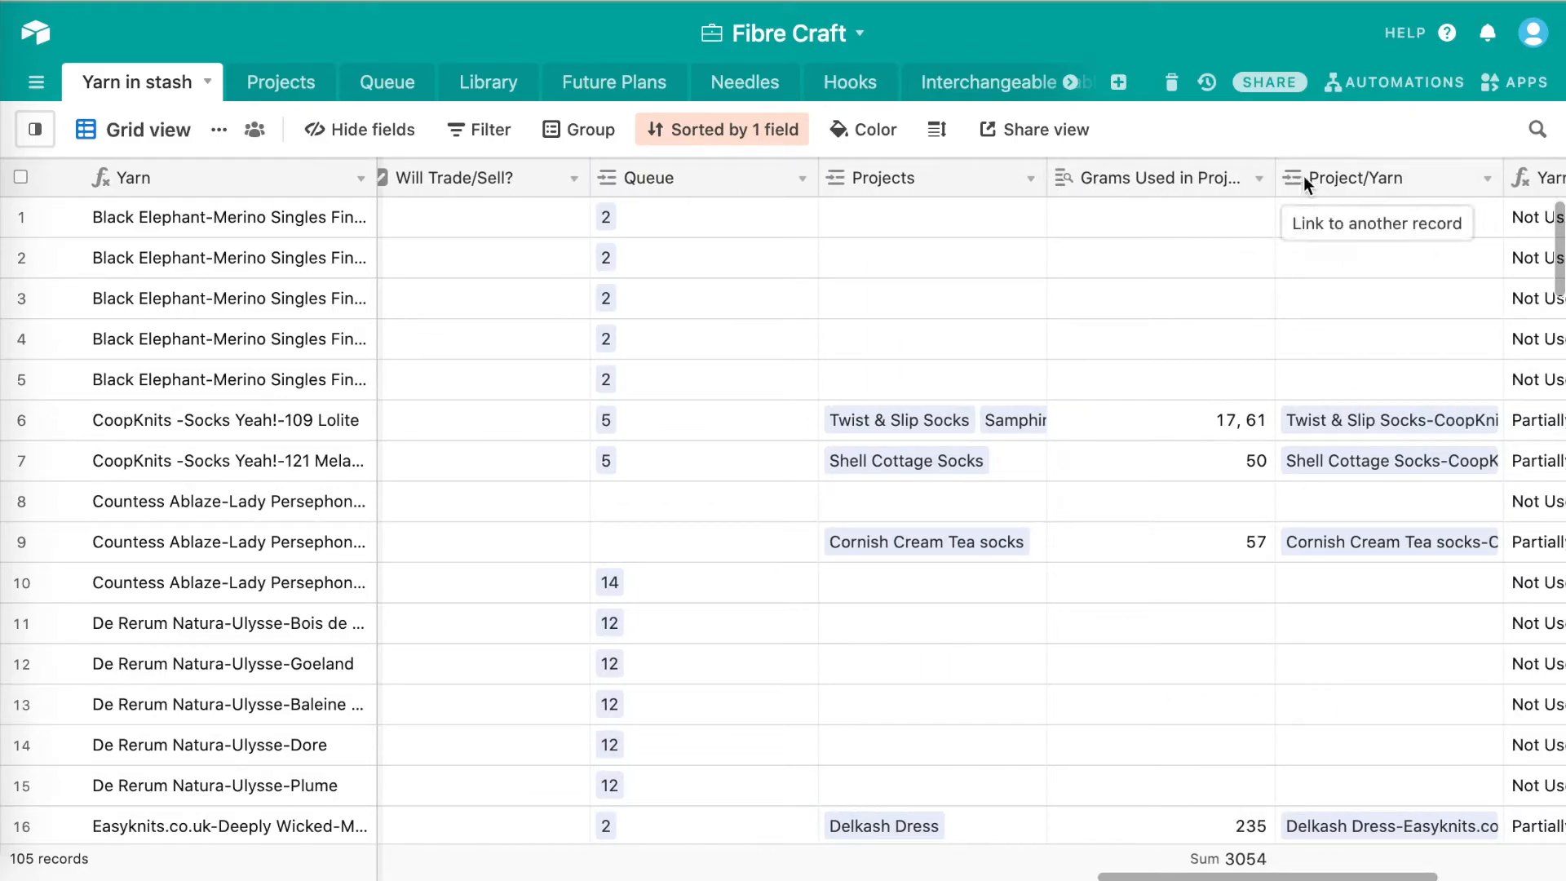
scroll(1274, 177, "right", 1)
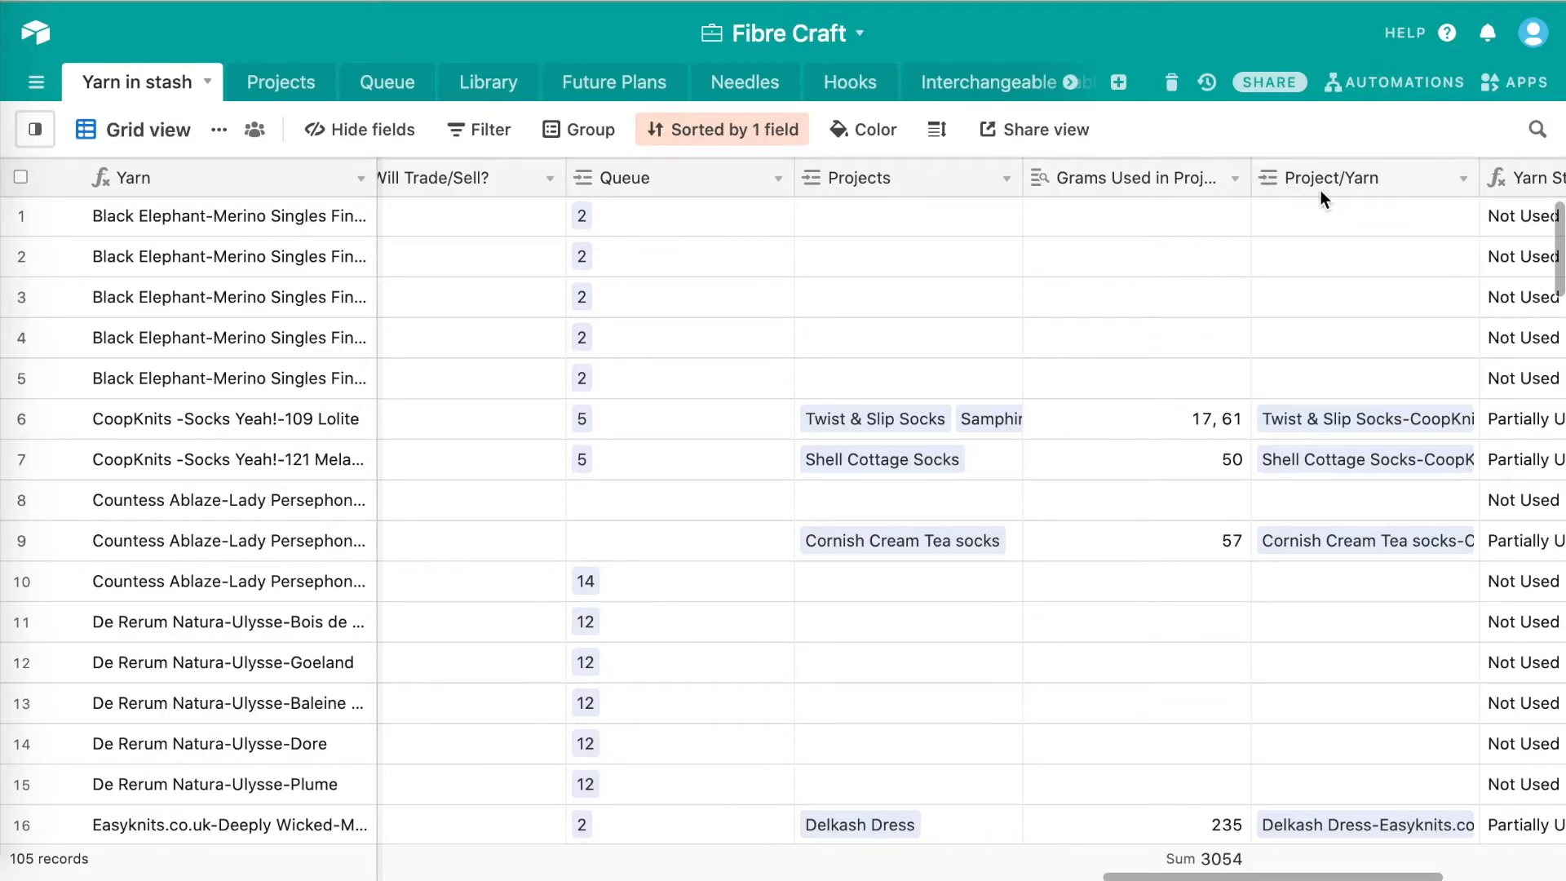
Step: Examine the Yarn Status formula column and its values for the first yarn records
scroll(1319, 189, "right", 2)
scroll(1320, 189, "right", 5)
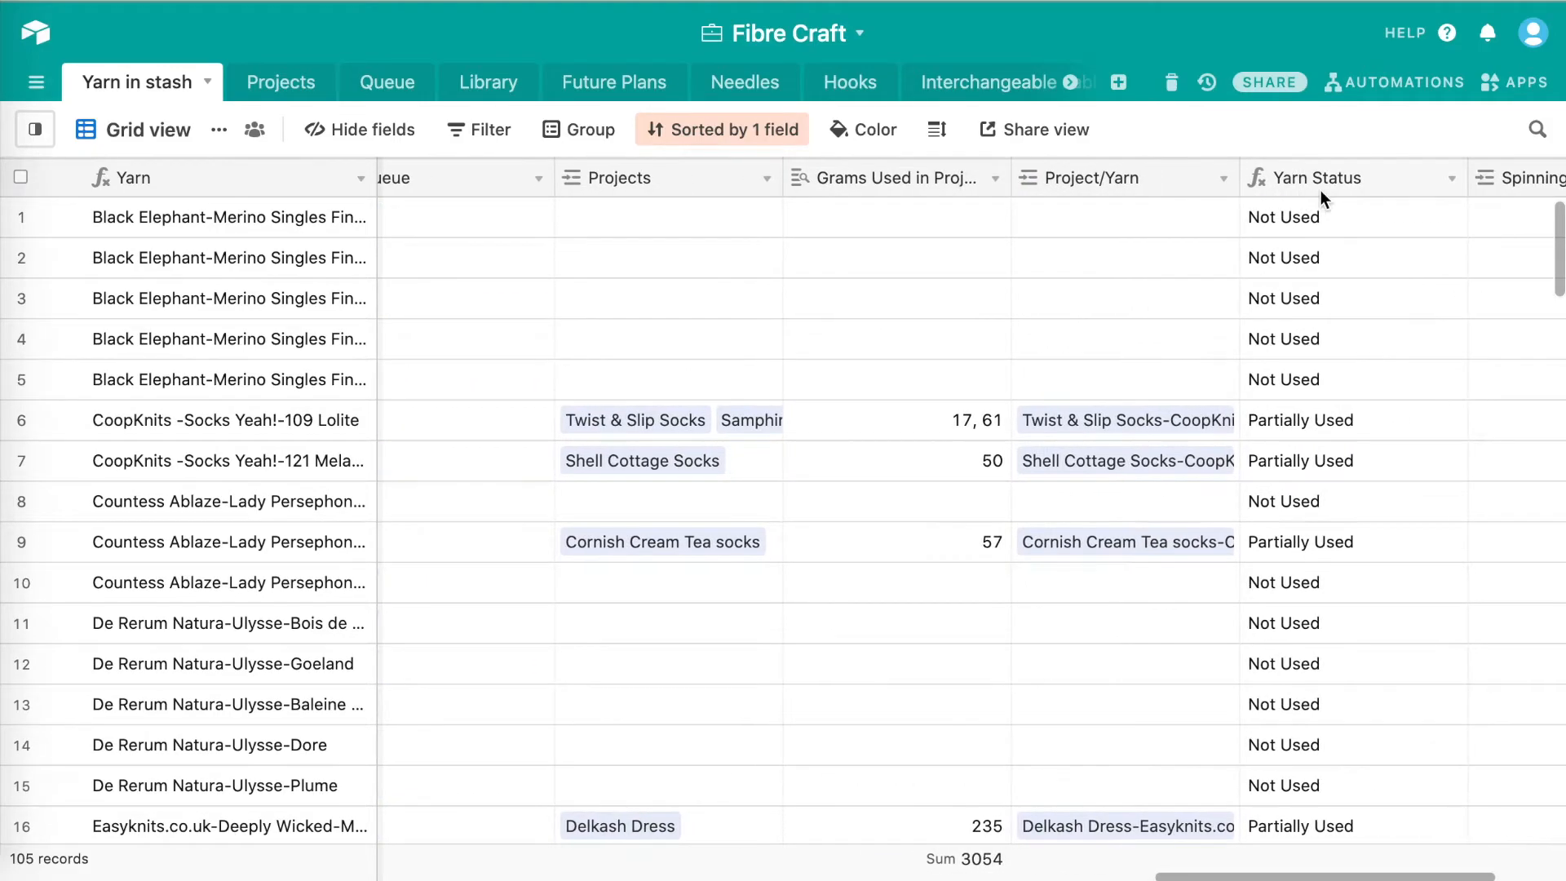
scroll(1179, 214, "right", 6)
scroll(1179, 213, "down", 1)
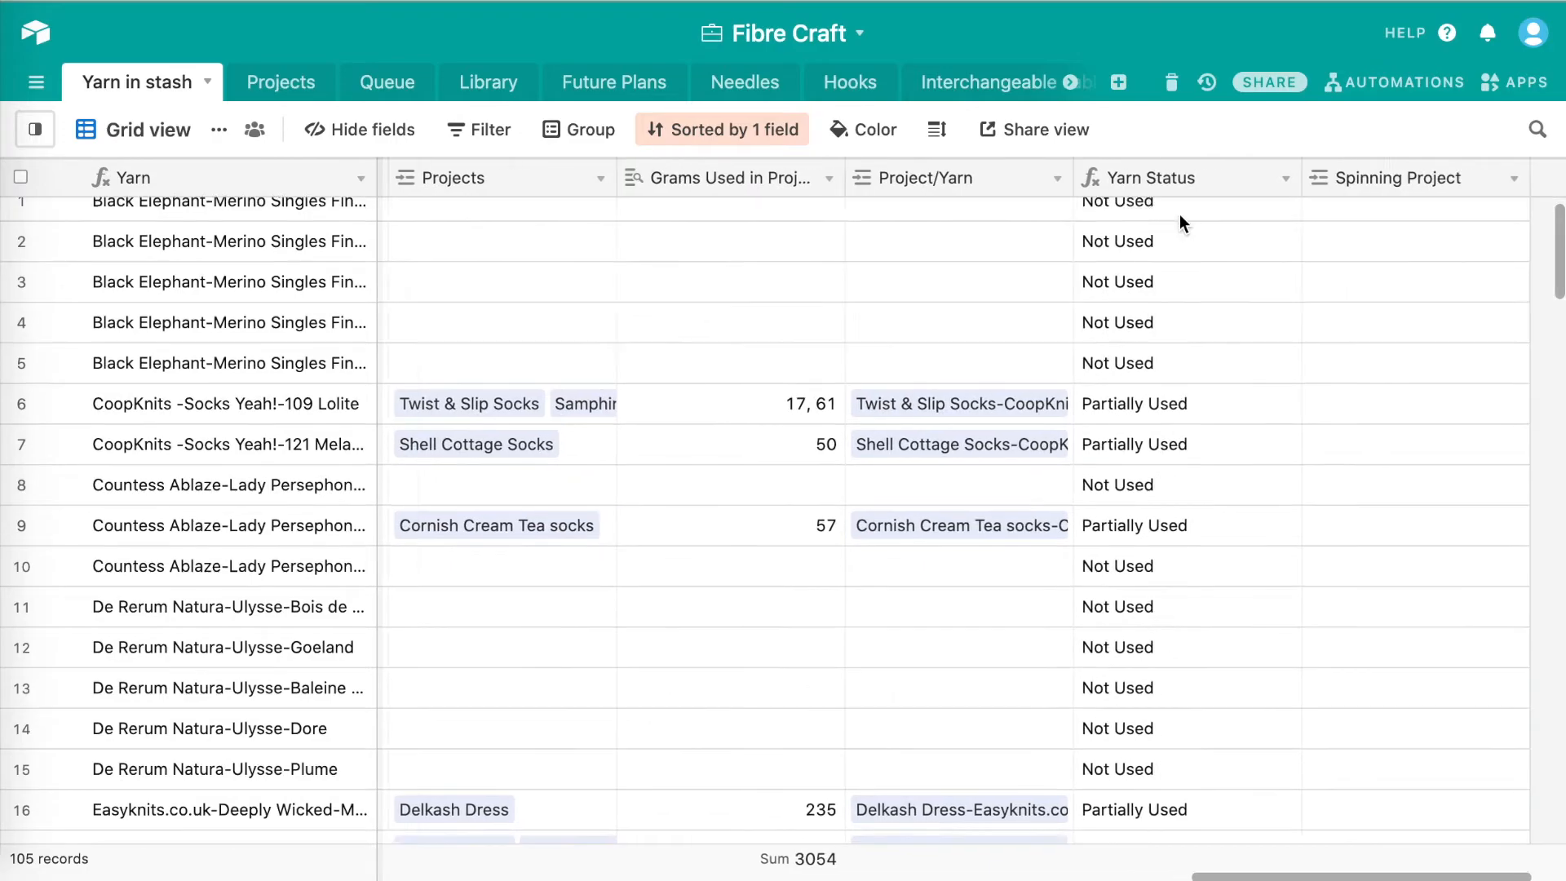
scroll(1040, 338, "up", 1)
scroll(1013, 186, "left", 1)
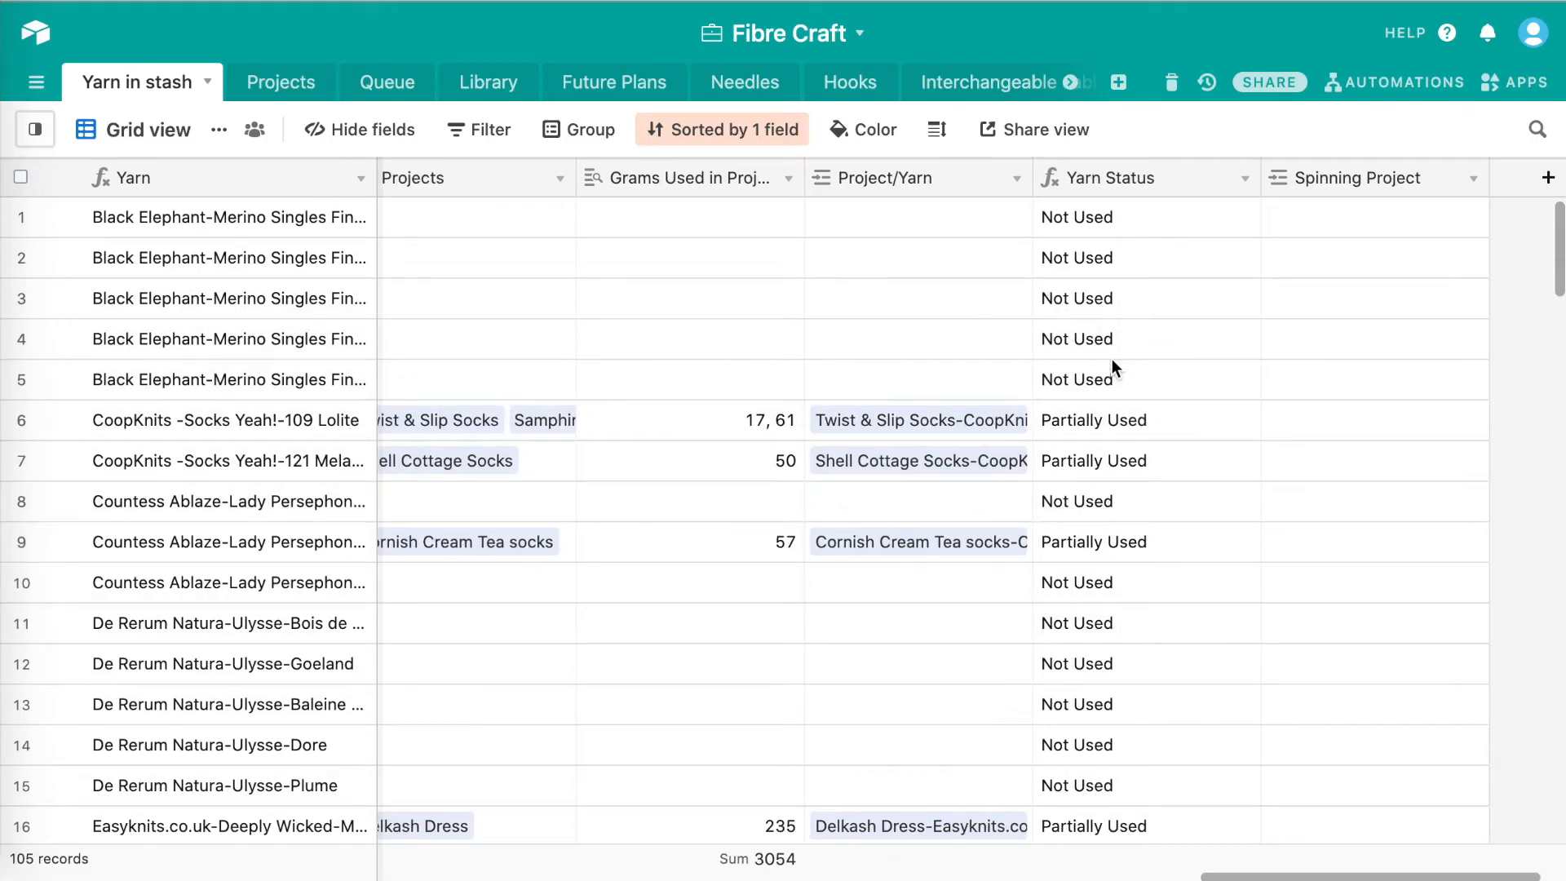
scroll(1112, 359, "down", 3)
scroll(1113, 359, "up", 3)
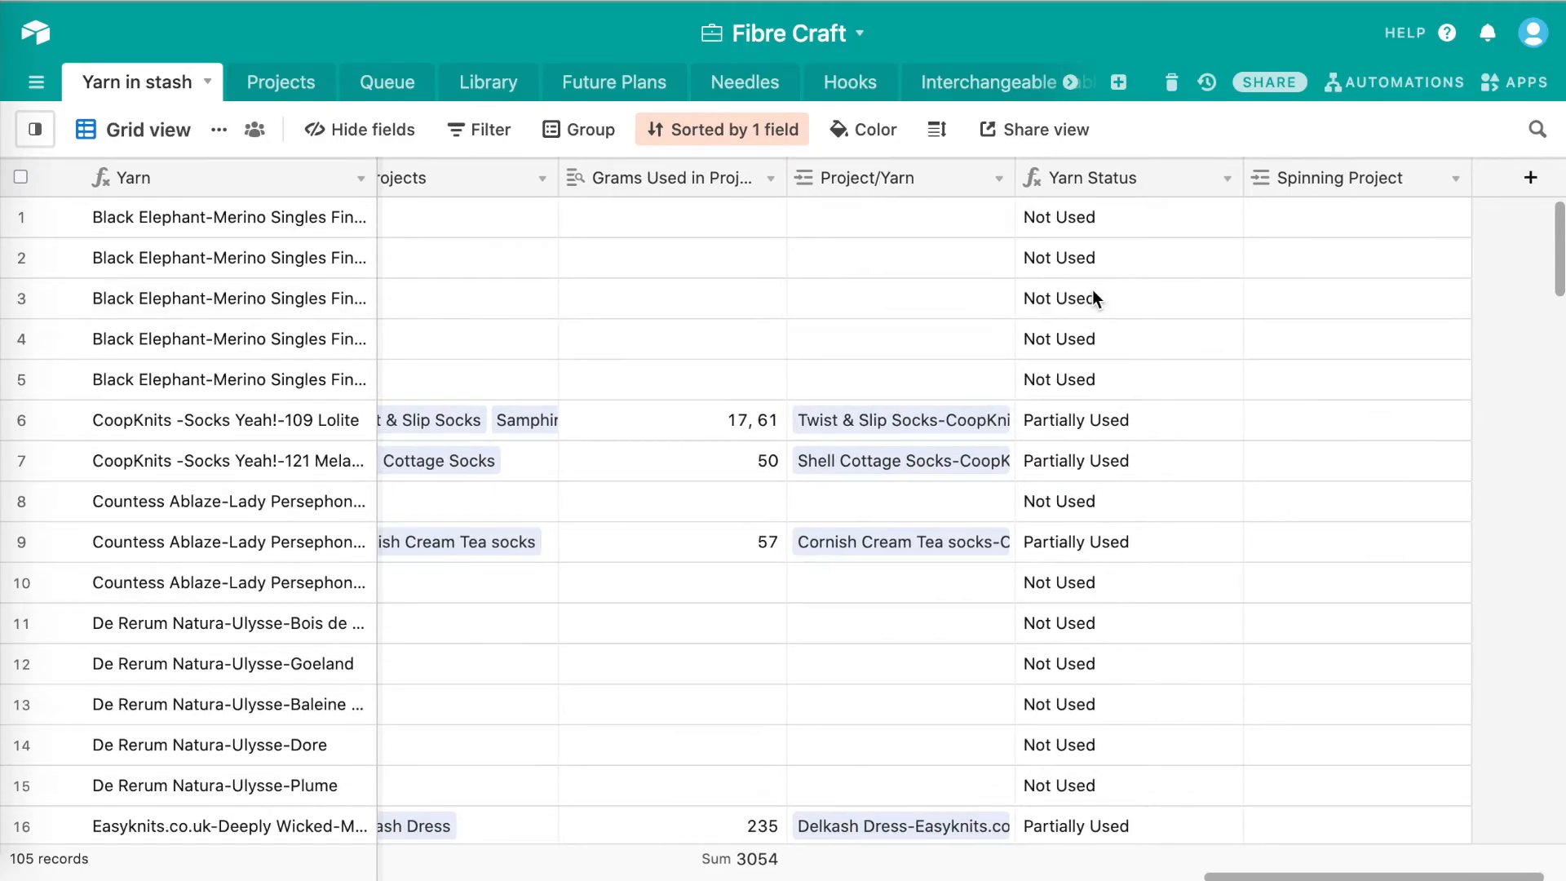
Step: Look down the Spinning Project column for links on the handspun yarn records
scroll(1094, 292, "right", 1)
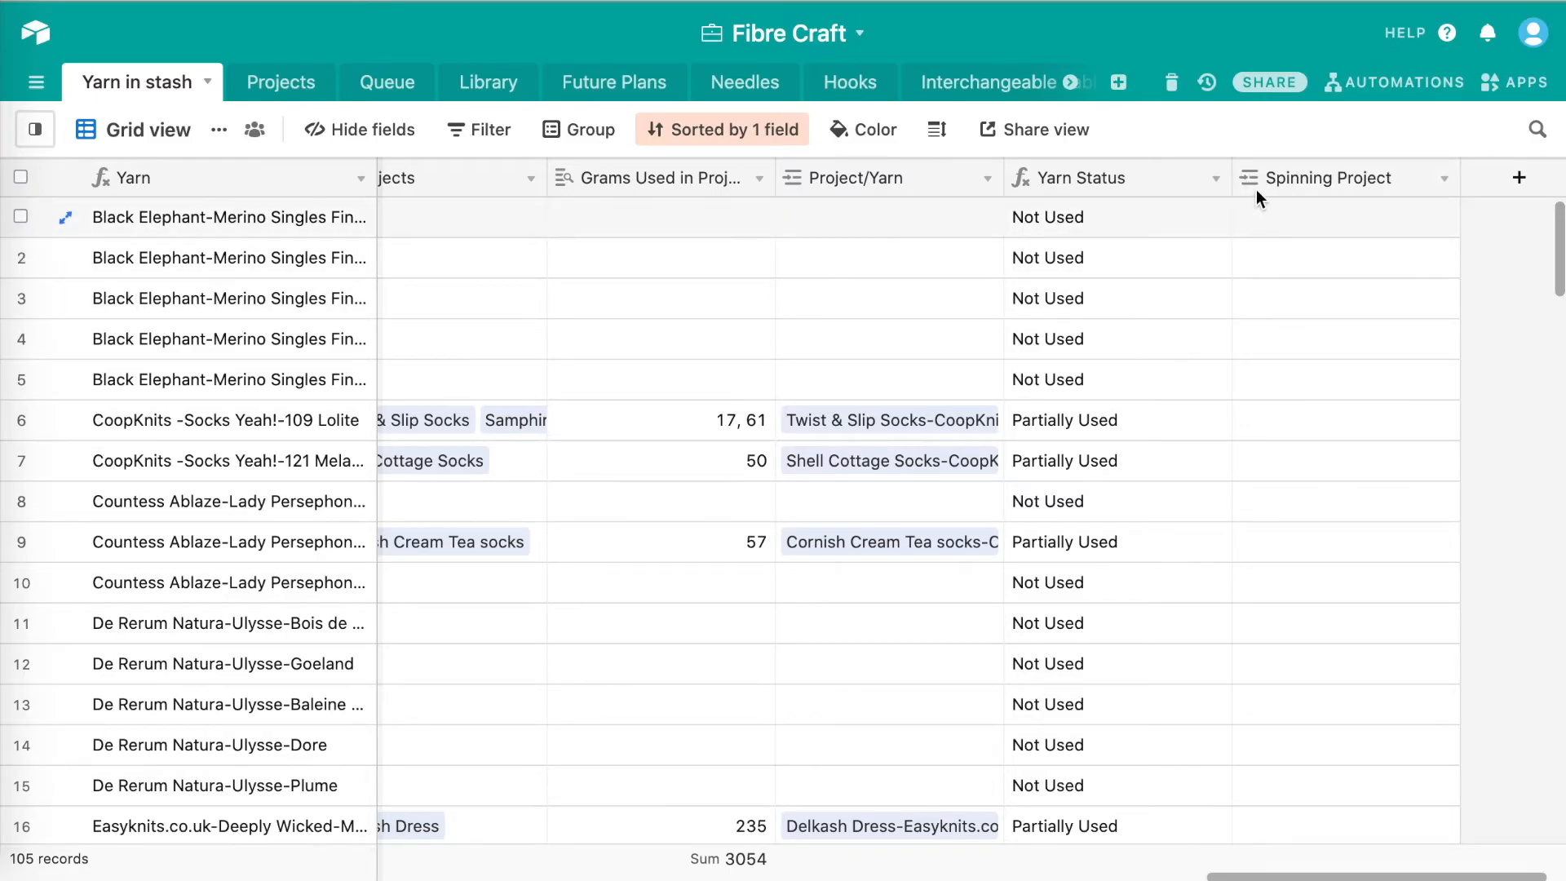
scroll(1258, 296, "down", 5)
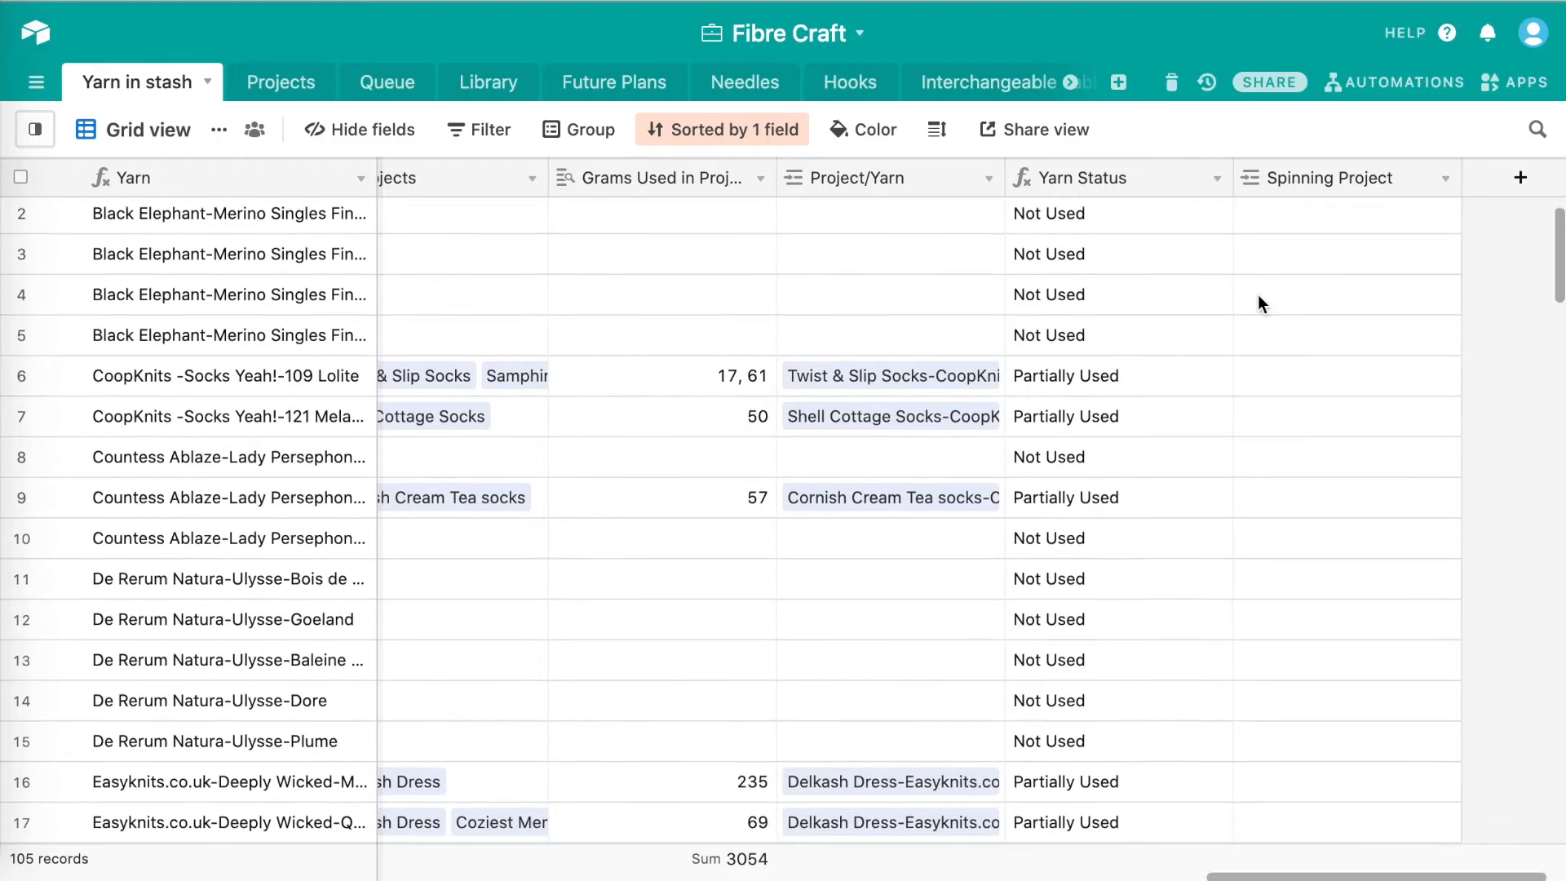
scroll(1258, 295, "down", 5)
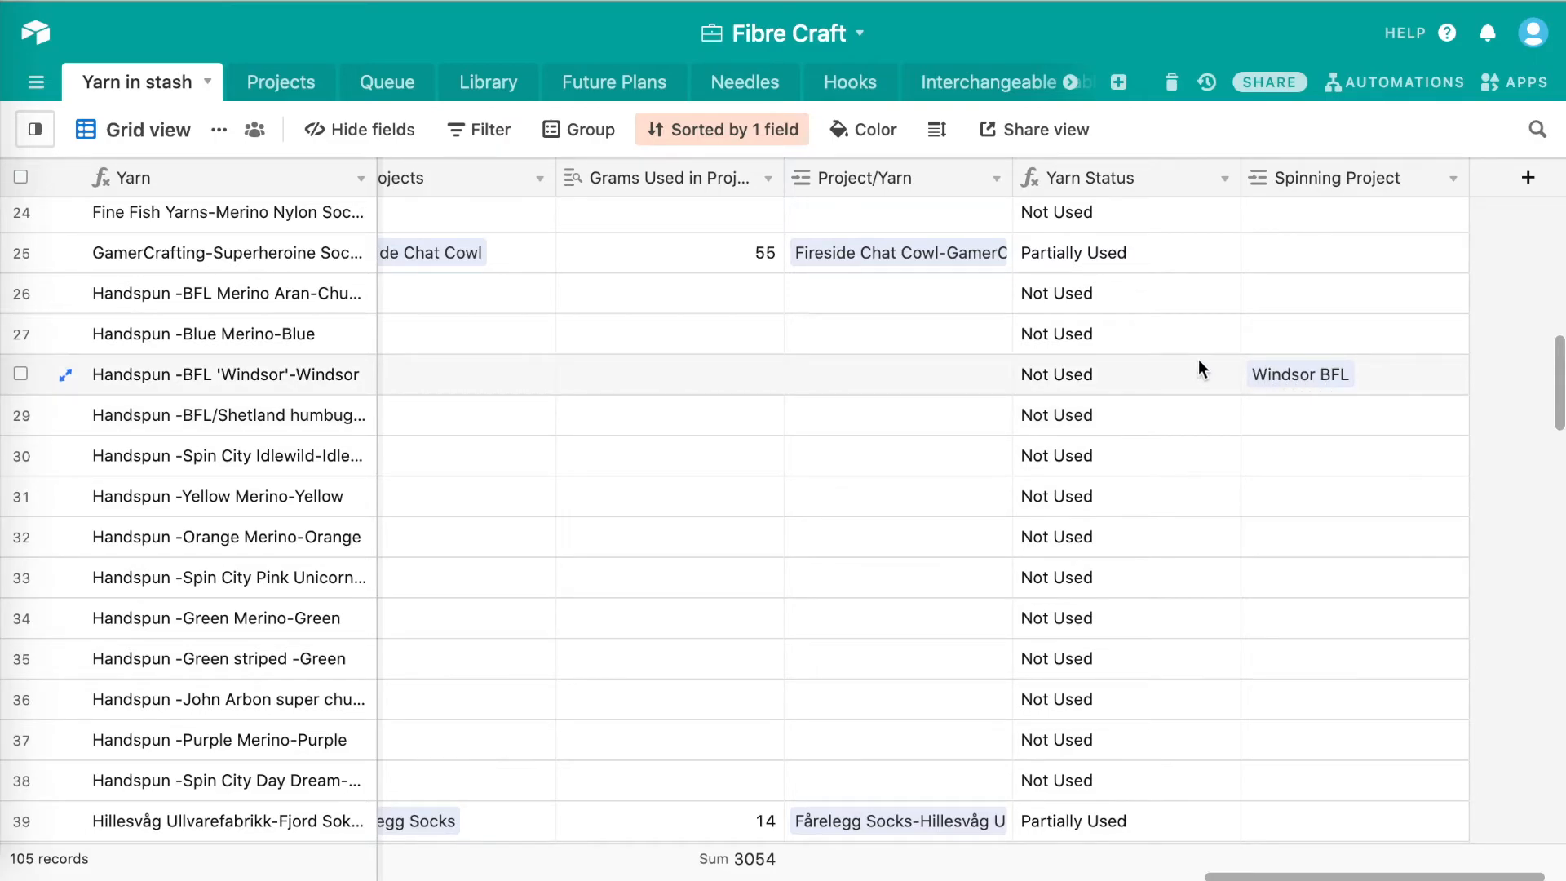
scroll(1199, 365, "down", 6)
scroll(1199, 365, "left", 5)
scroll(1199, 367, "up", 1)
scroll(1199, 367, "left", 5)
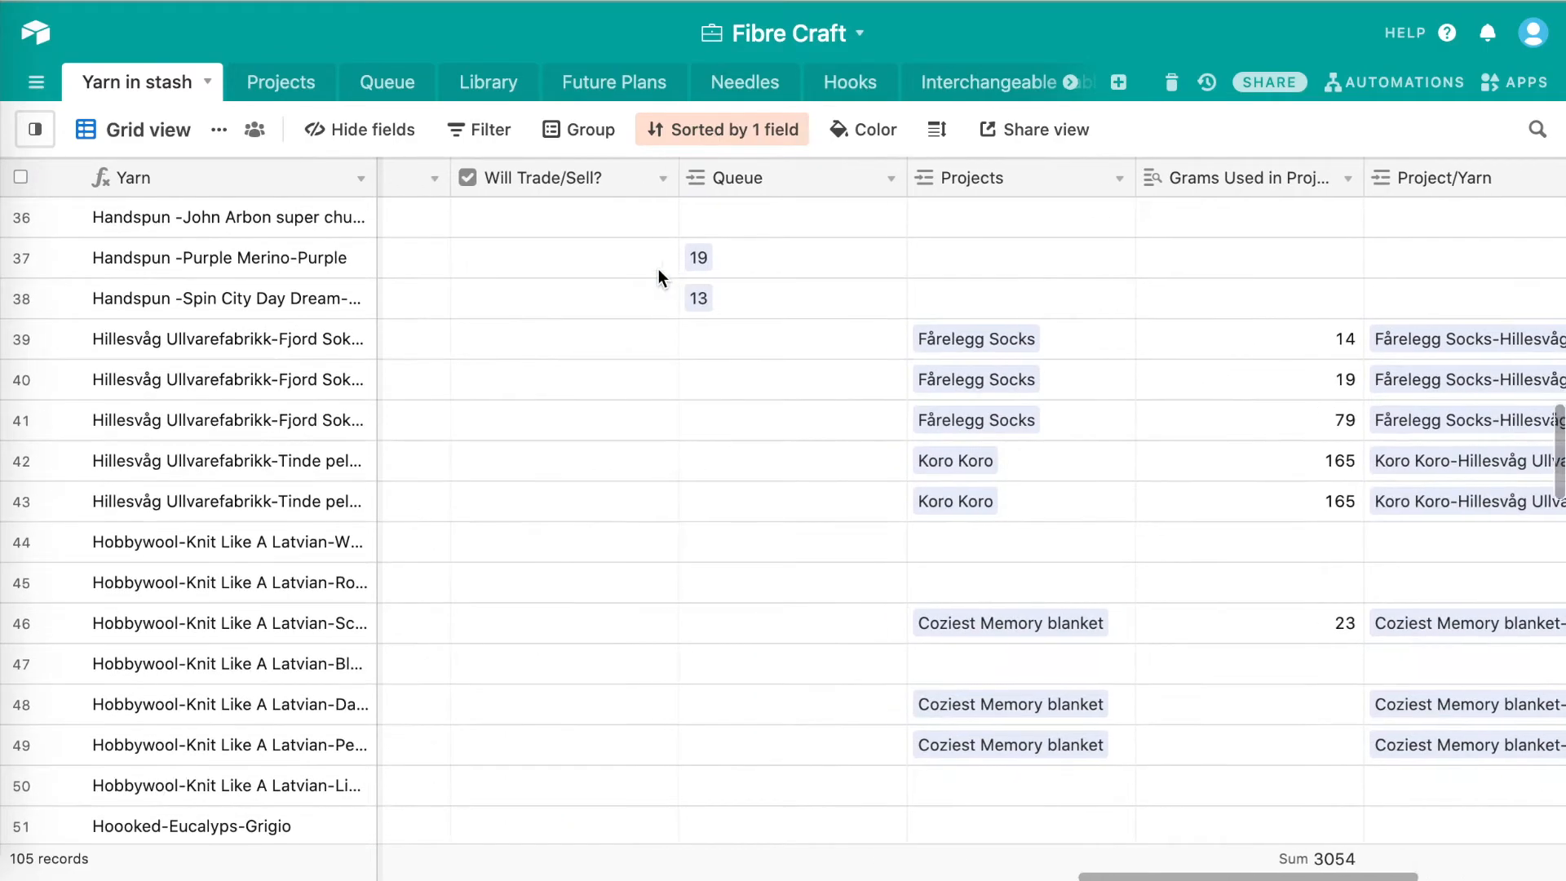
Step: Add a filter to the Yarn in stash grid based on the Yarn Status field
left_click(484, 139)
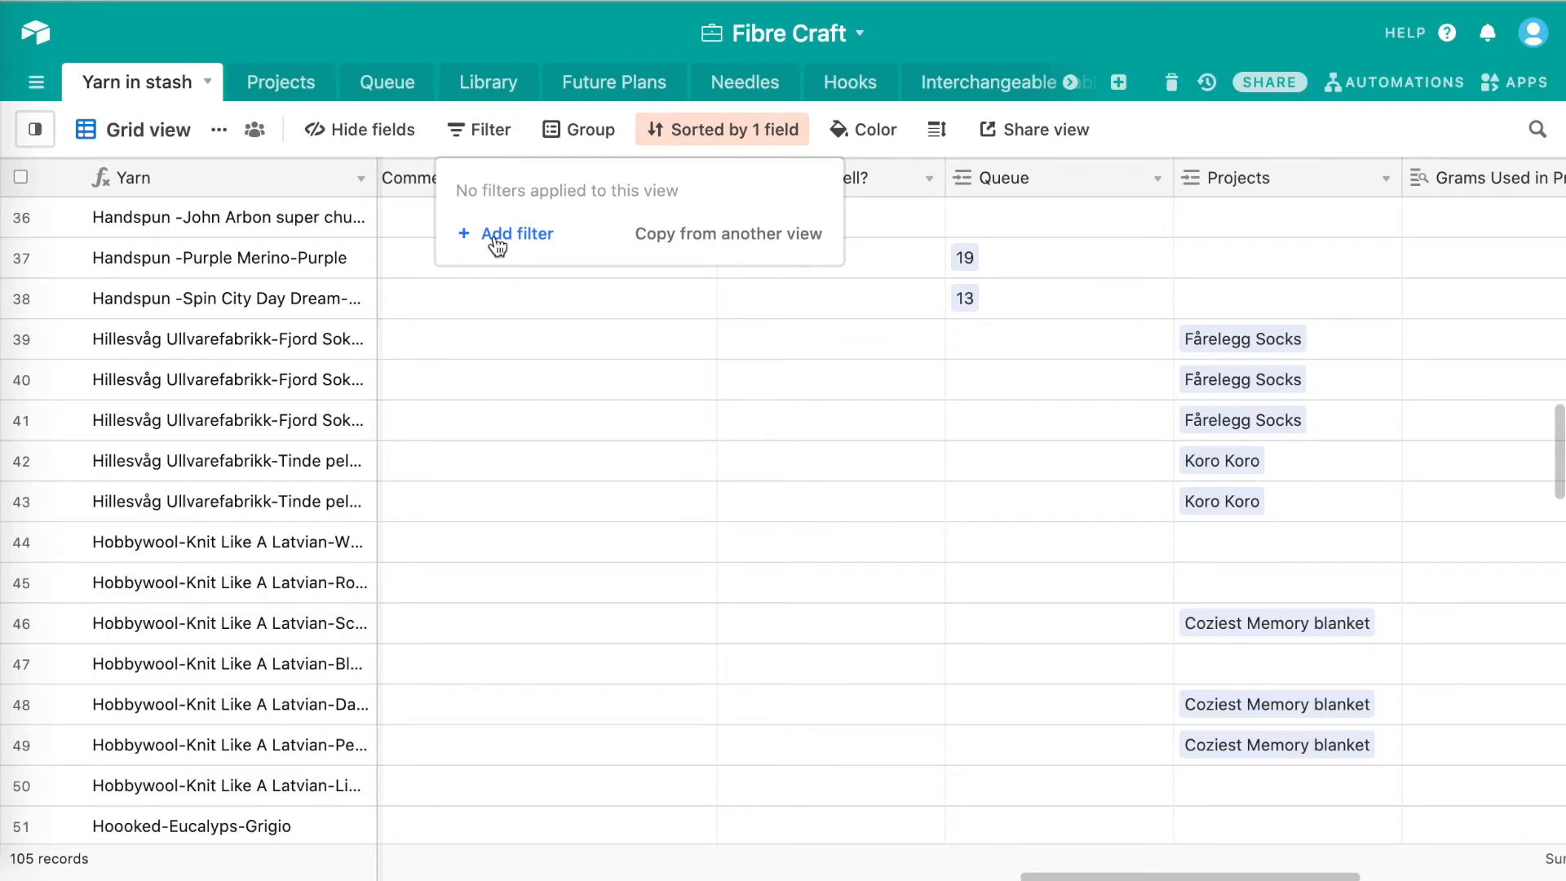
left_click(517, 238)
left_click(635, 188)
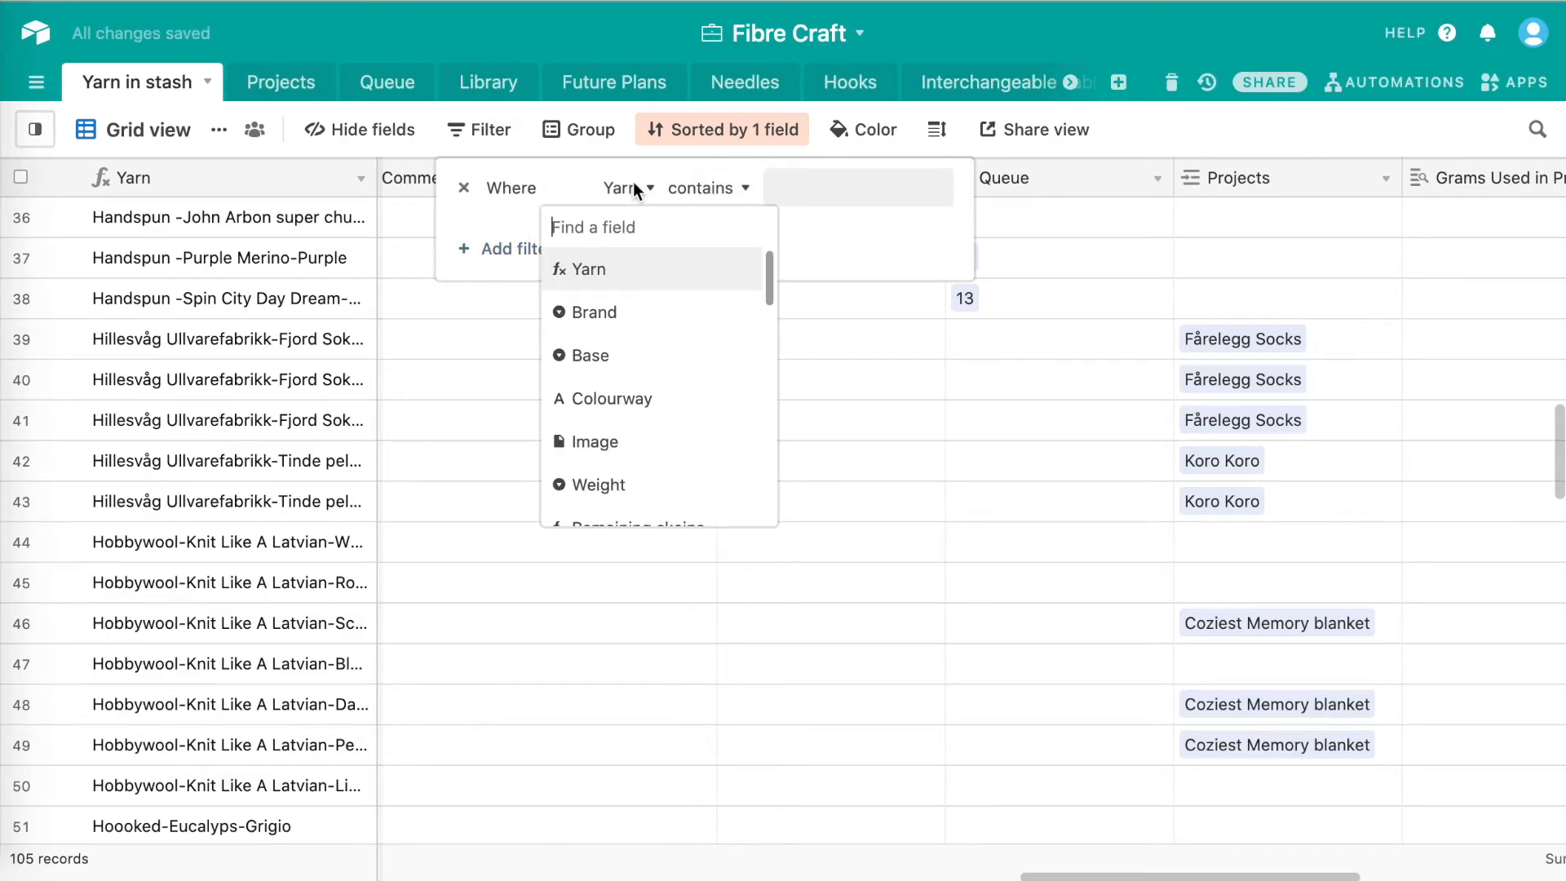
scroll(585, 447, "down", 2)
scroll(585, 448, "down", 10)
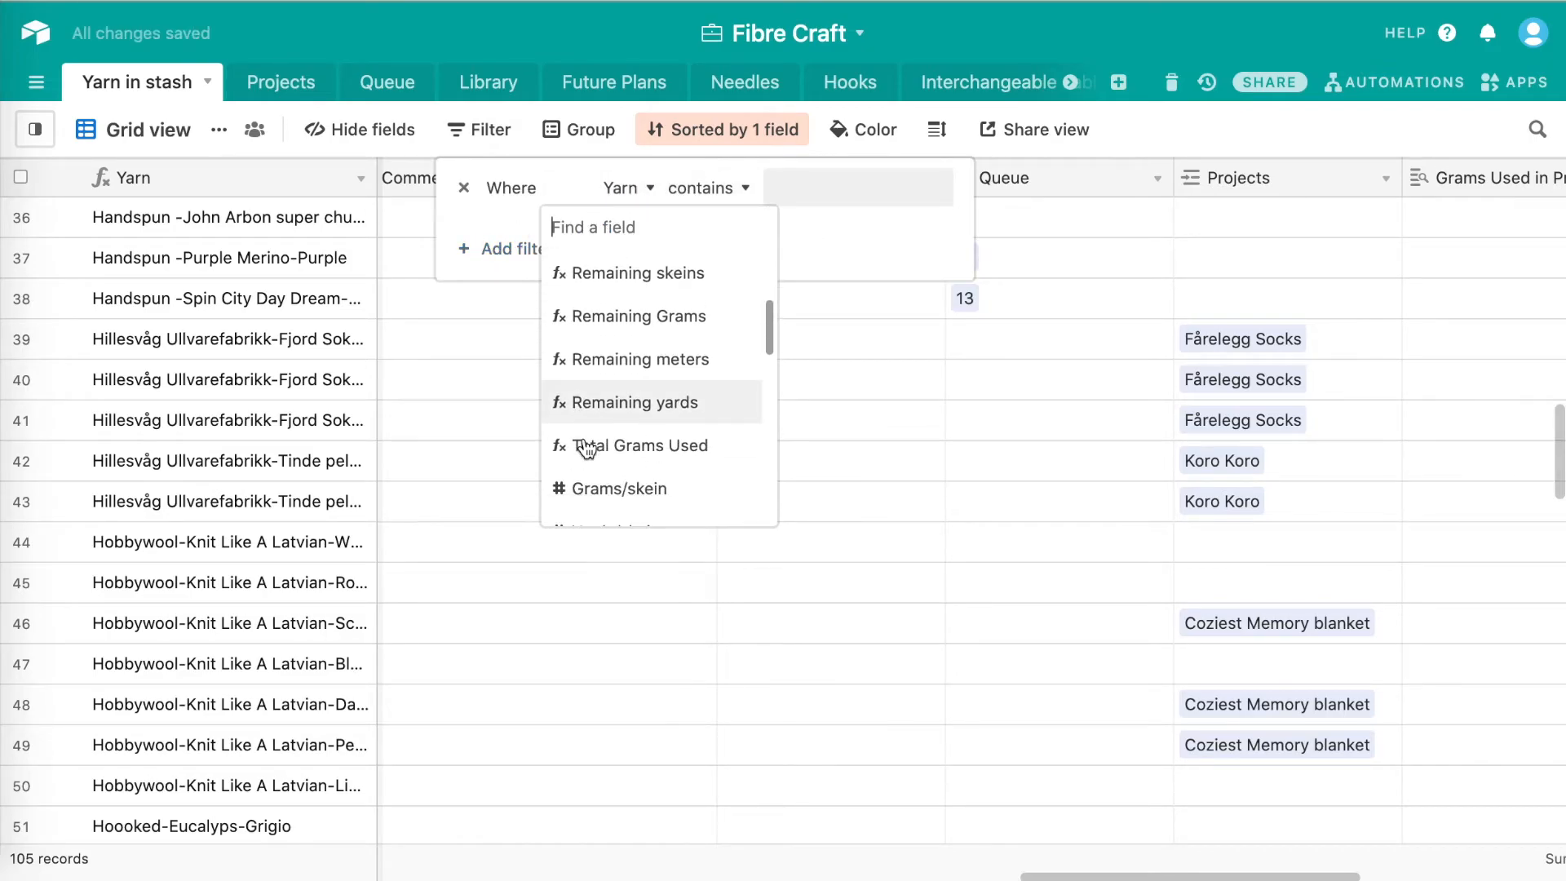
scroll(586, 448, "down", 6)
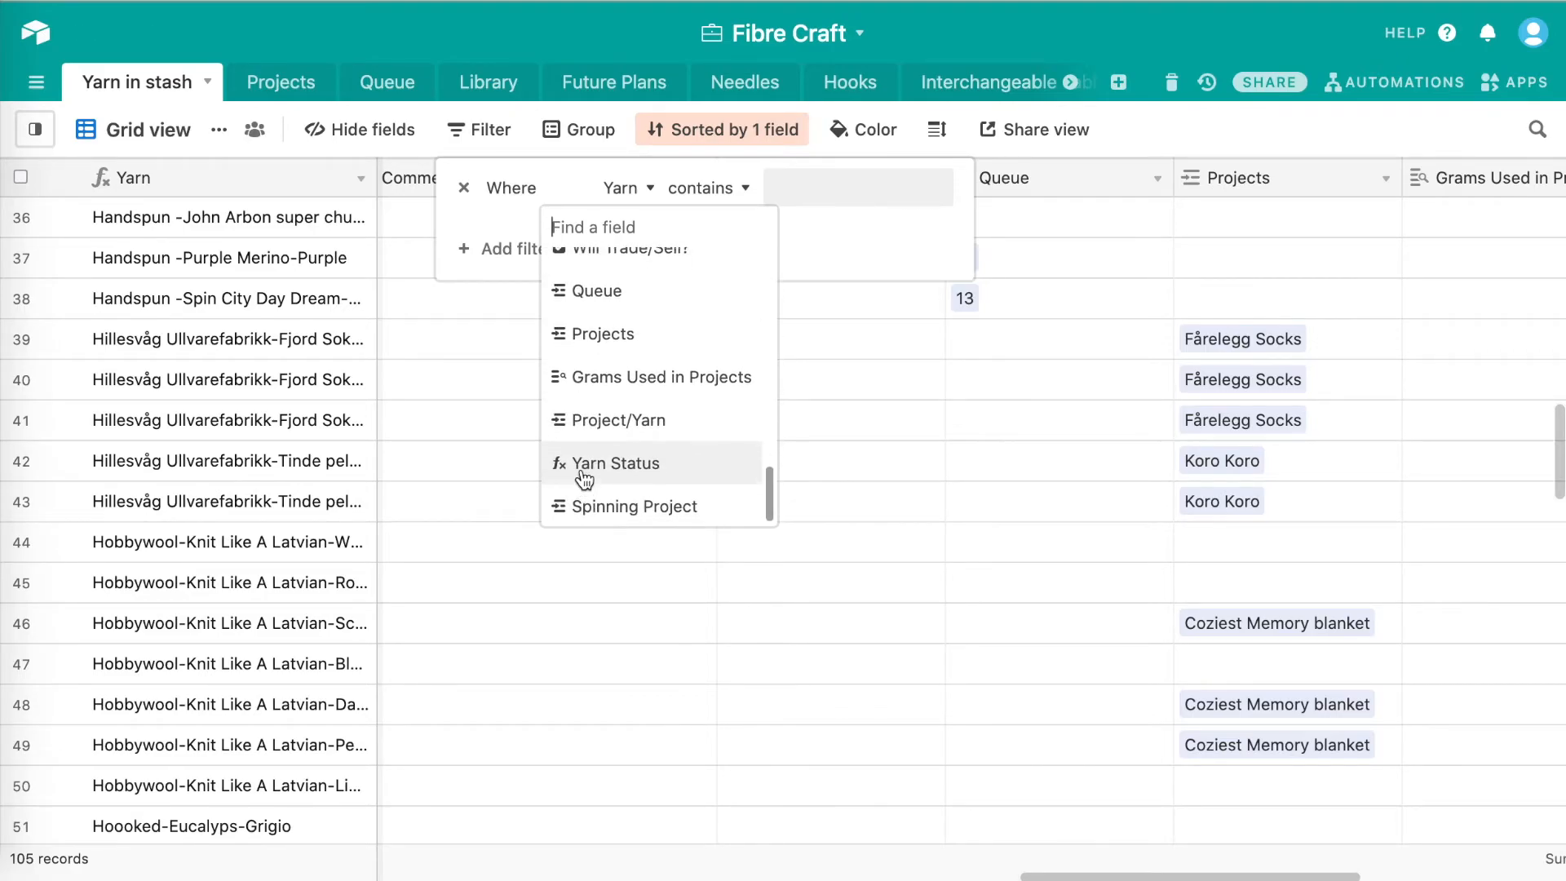
left_click(584, 483)
Step: Set the Yarn Status filter's condition to is not "All Used" and close the filter settings
left_click(698, 200)
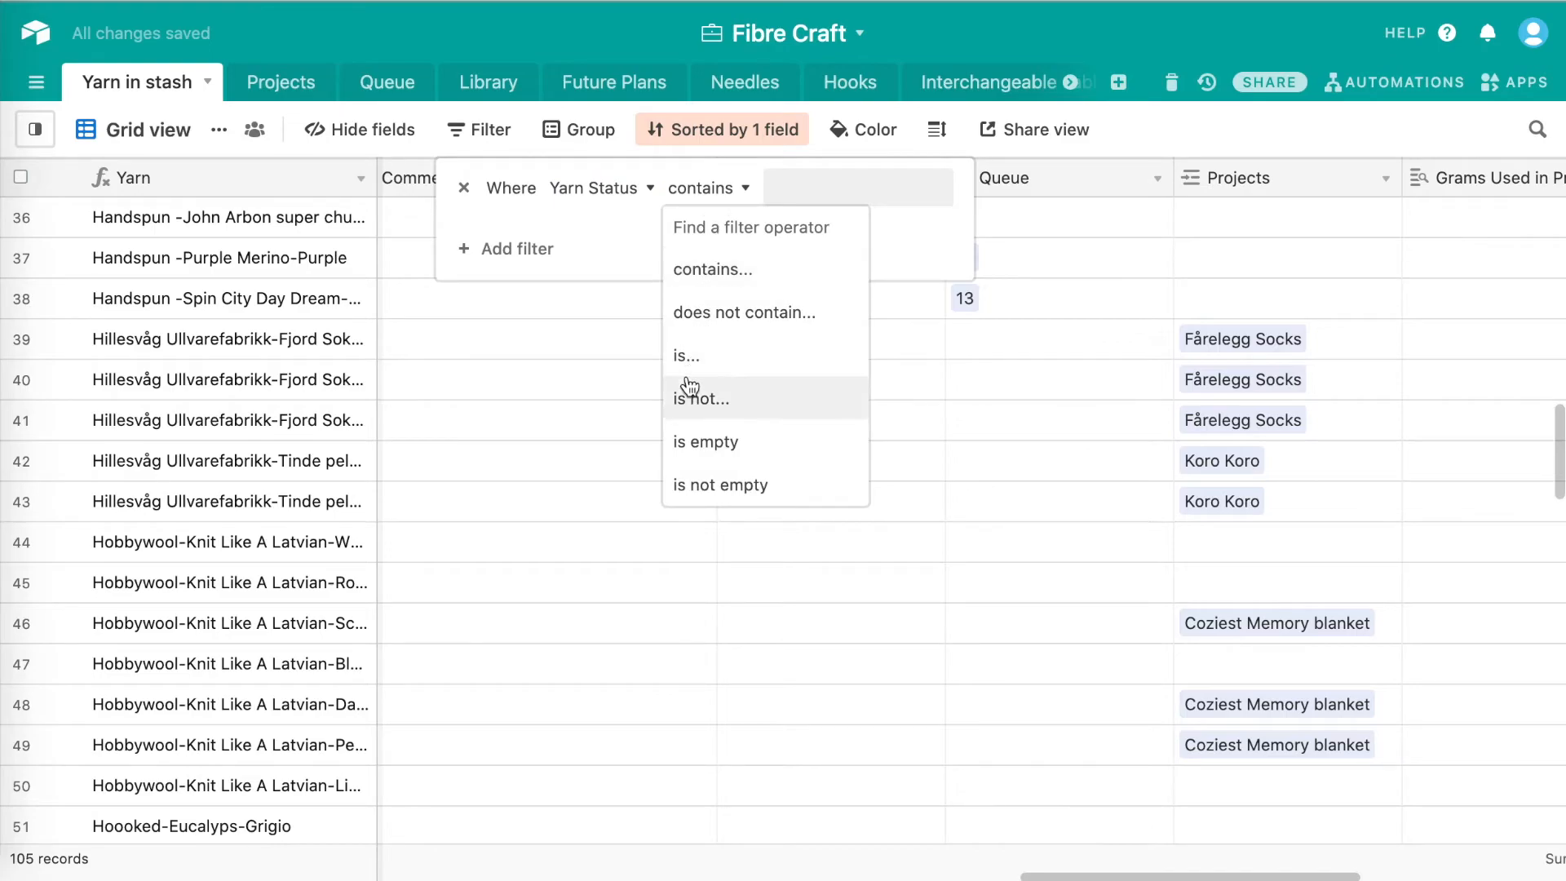
left_click(723, 395)
left_click(818, 198)
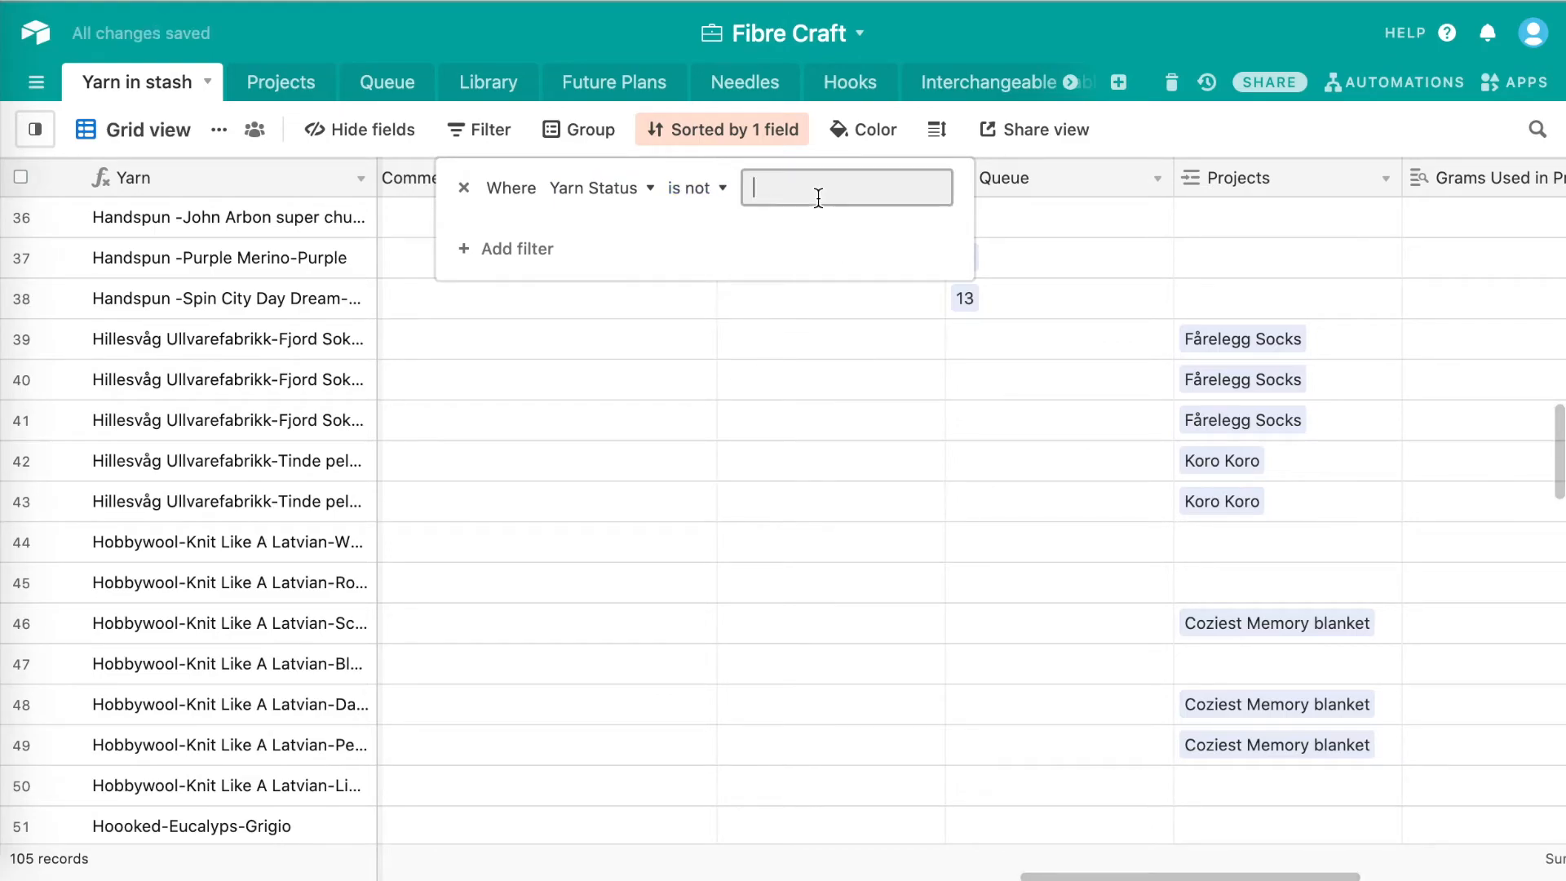
type("All Used")
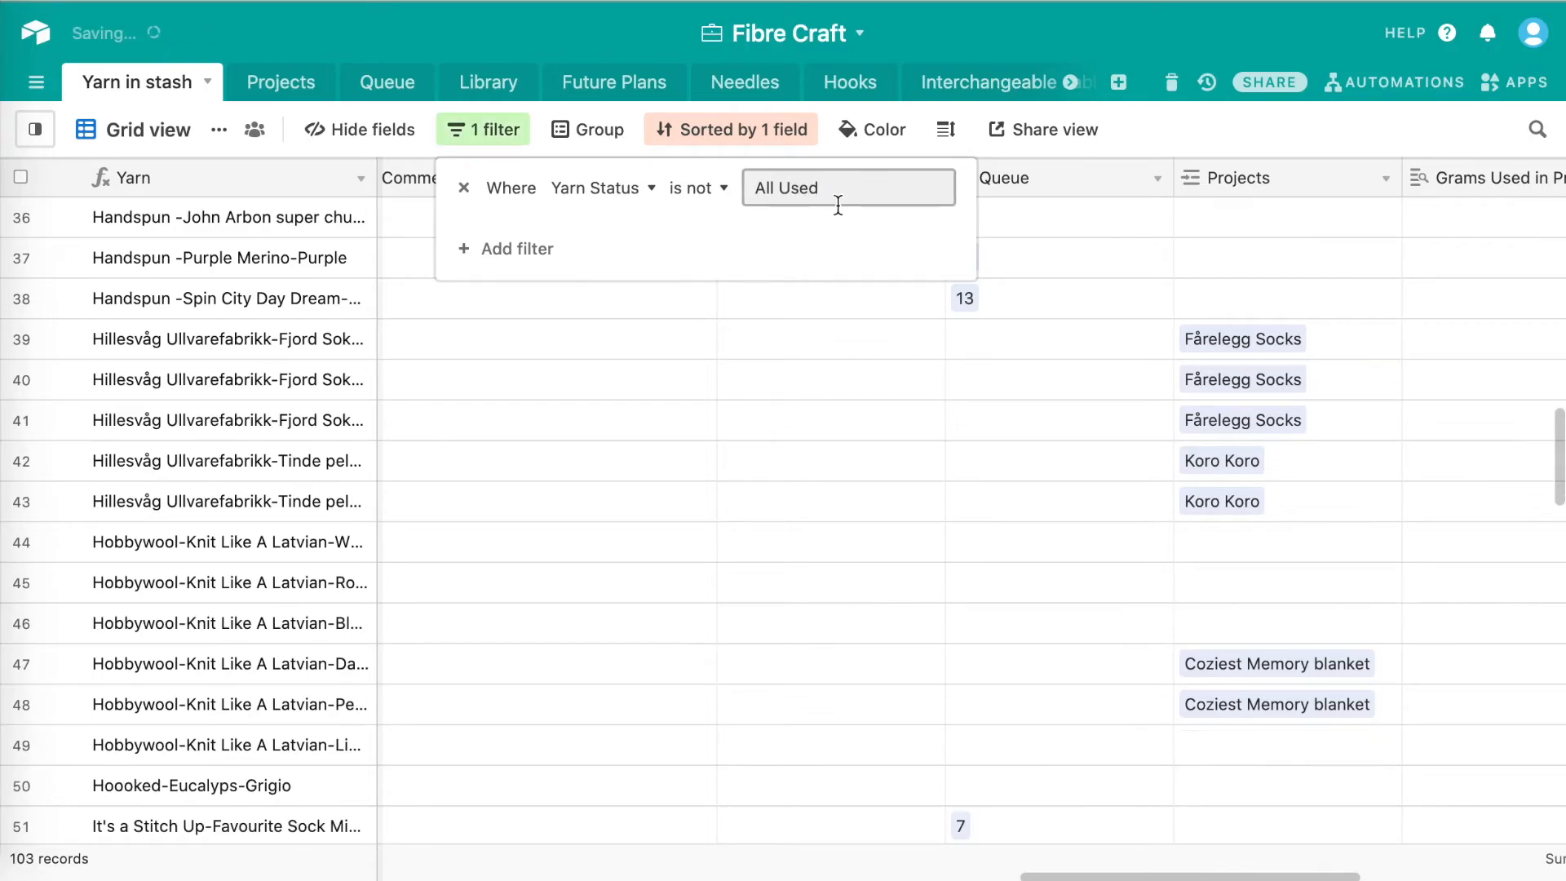
left_click(469, 129)
Step: Switch the Yarn in stash table to its Gallery view to see the yarn cards
scroll(510, 584, "right", 4)
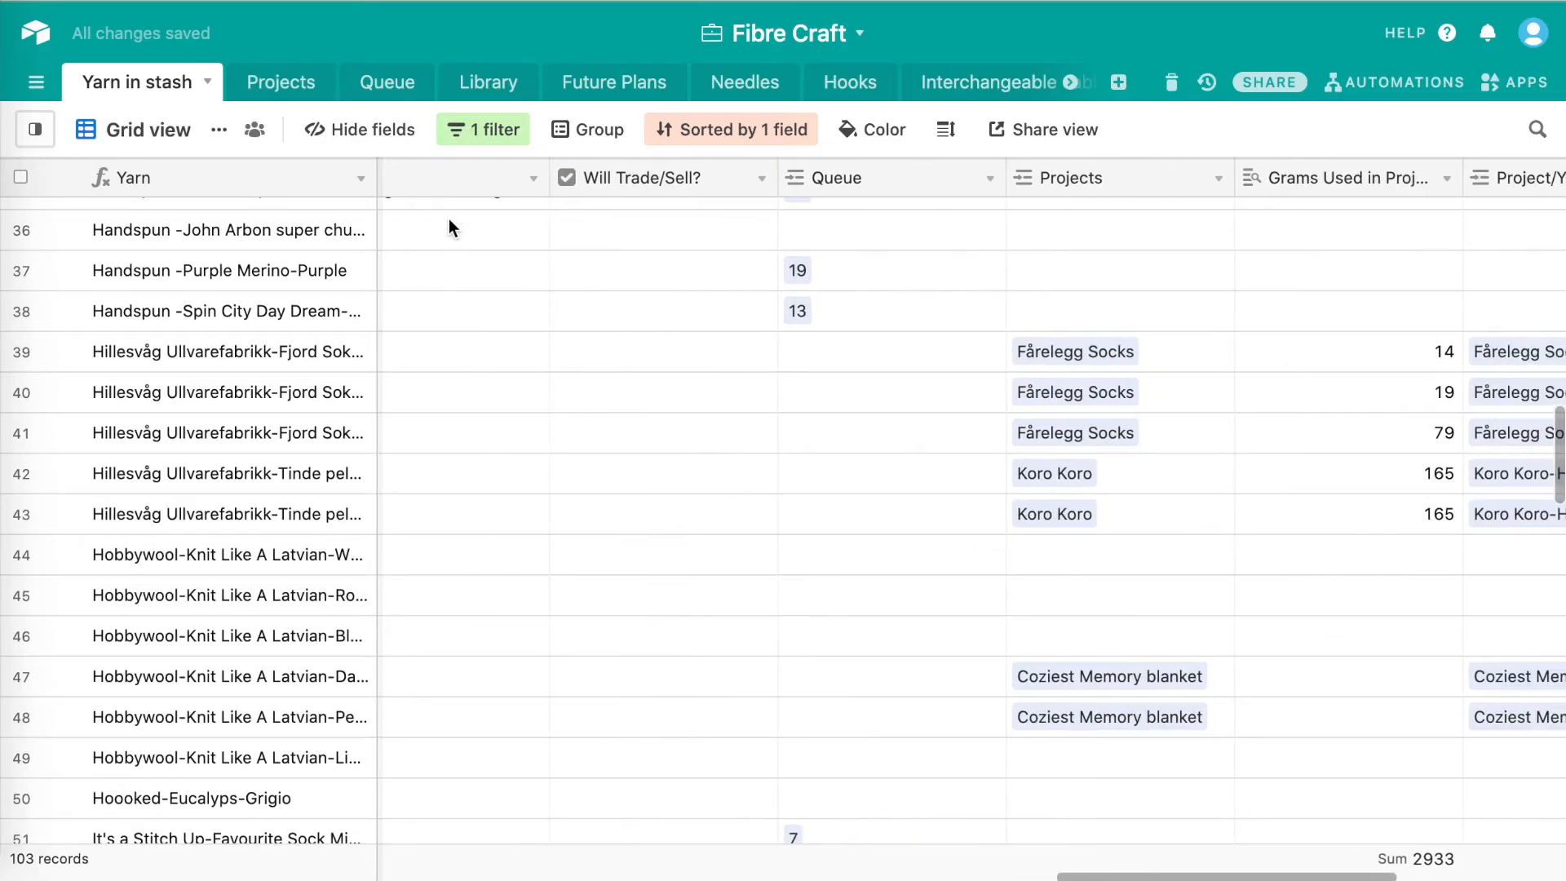
left_click(171, 136)
scroll(633, 312, "down", 3)
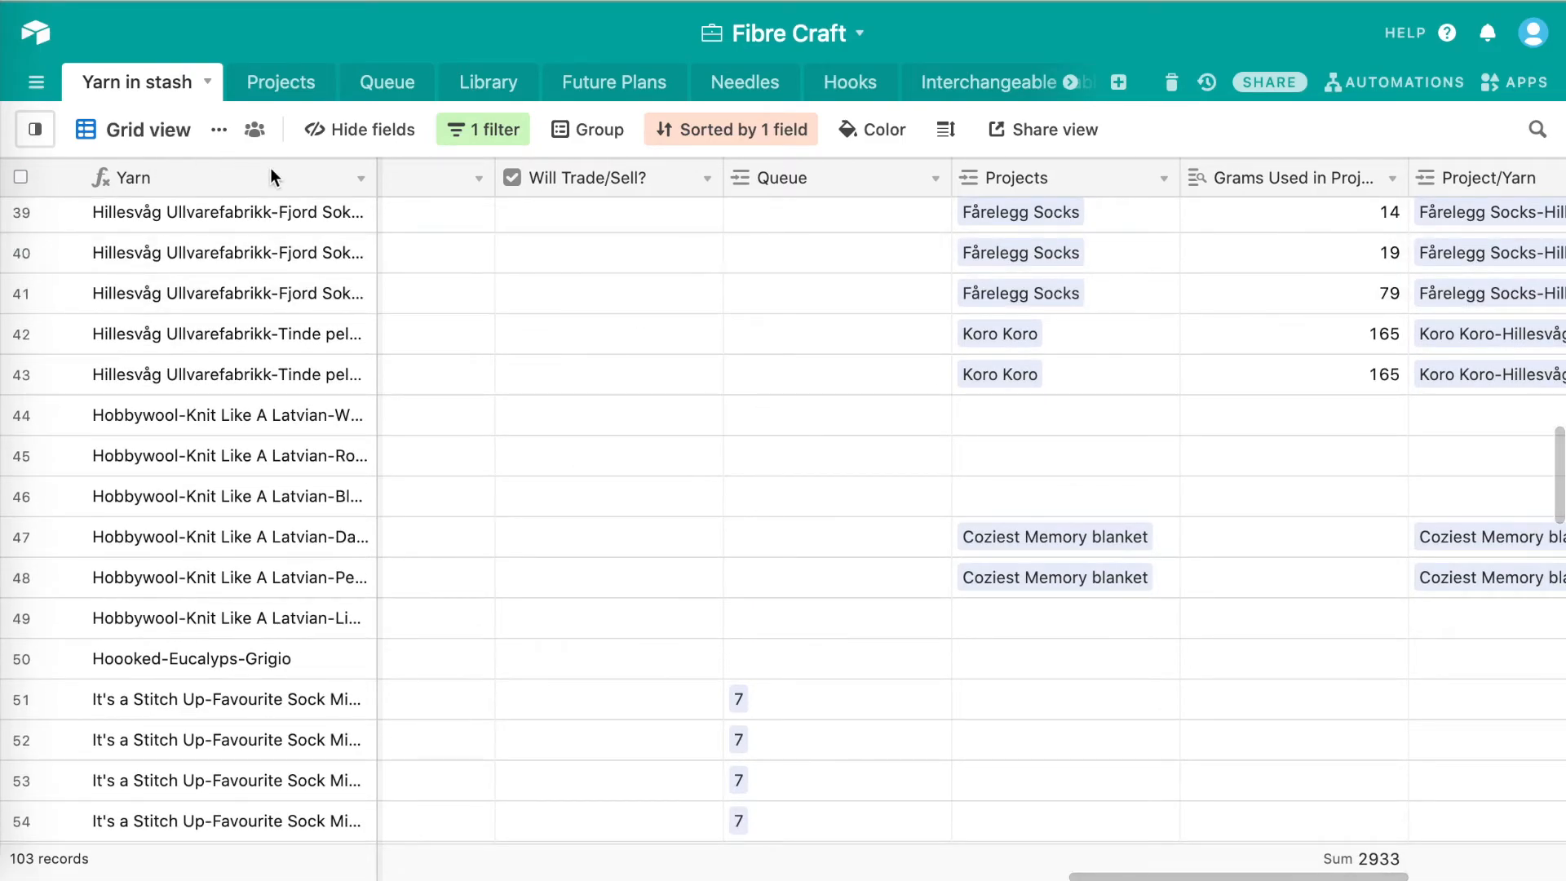
scroll(670, 188, "down", 10)
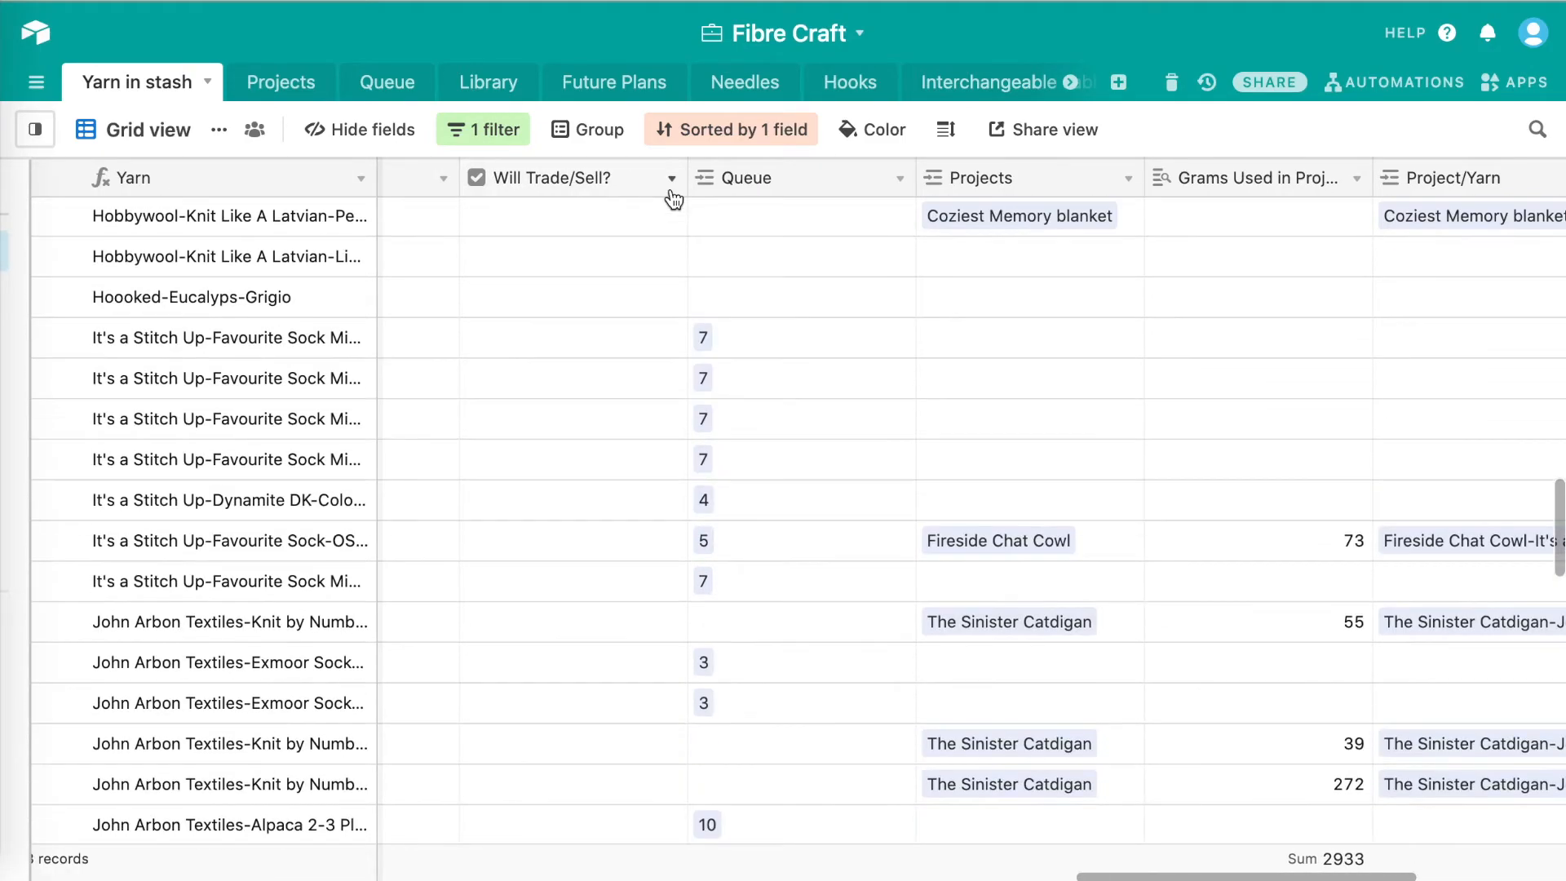
mouse_move(124, 139)
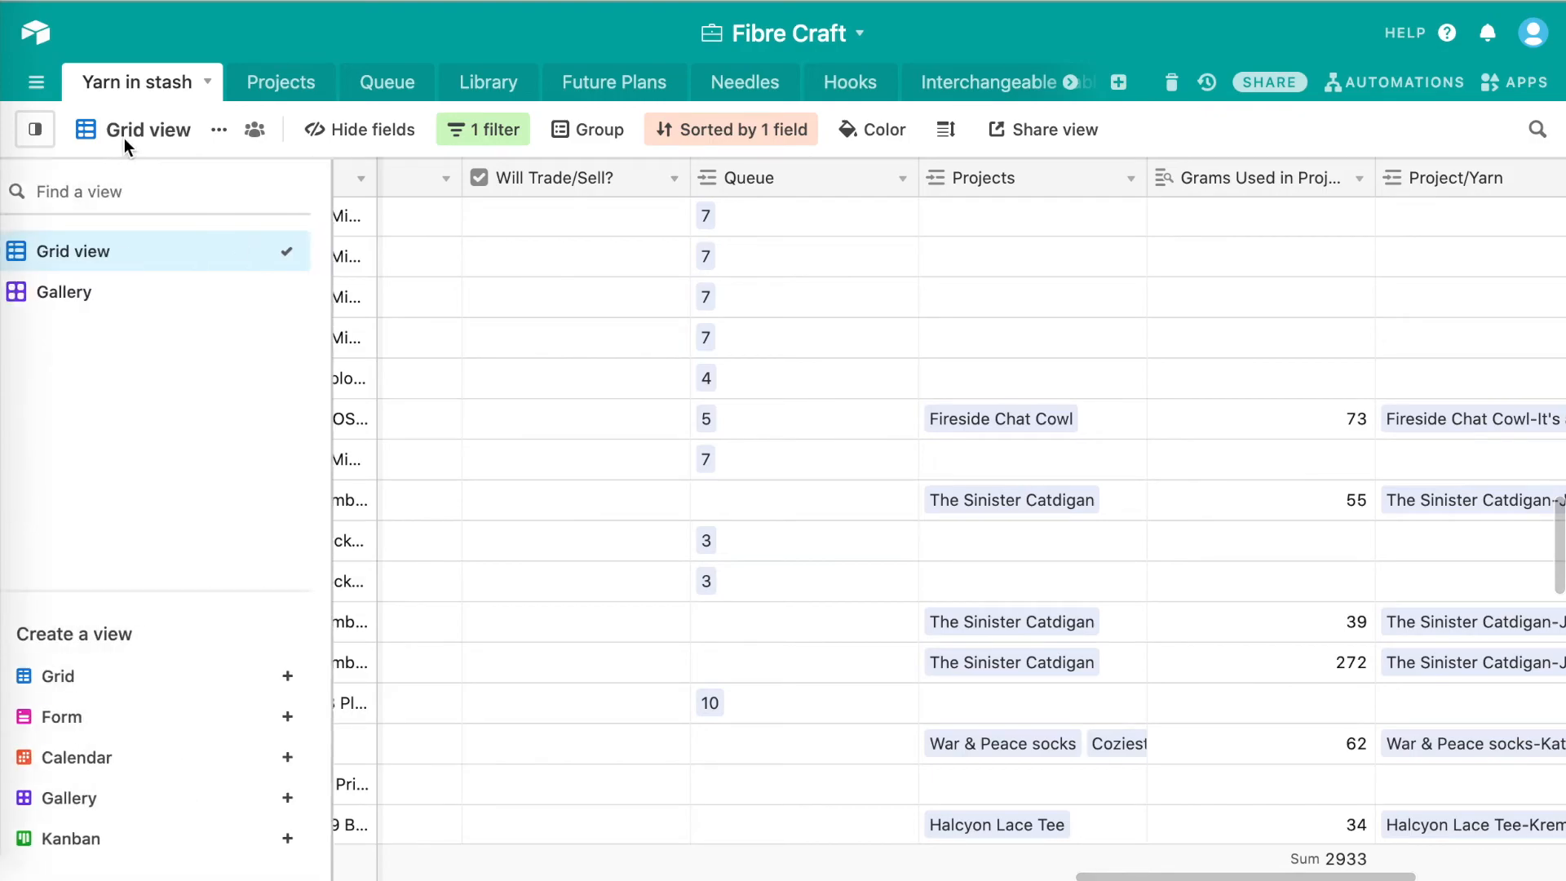
left_click(102, 291)
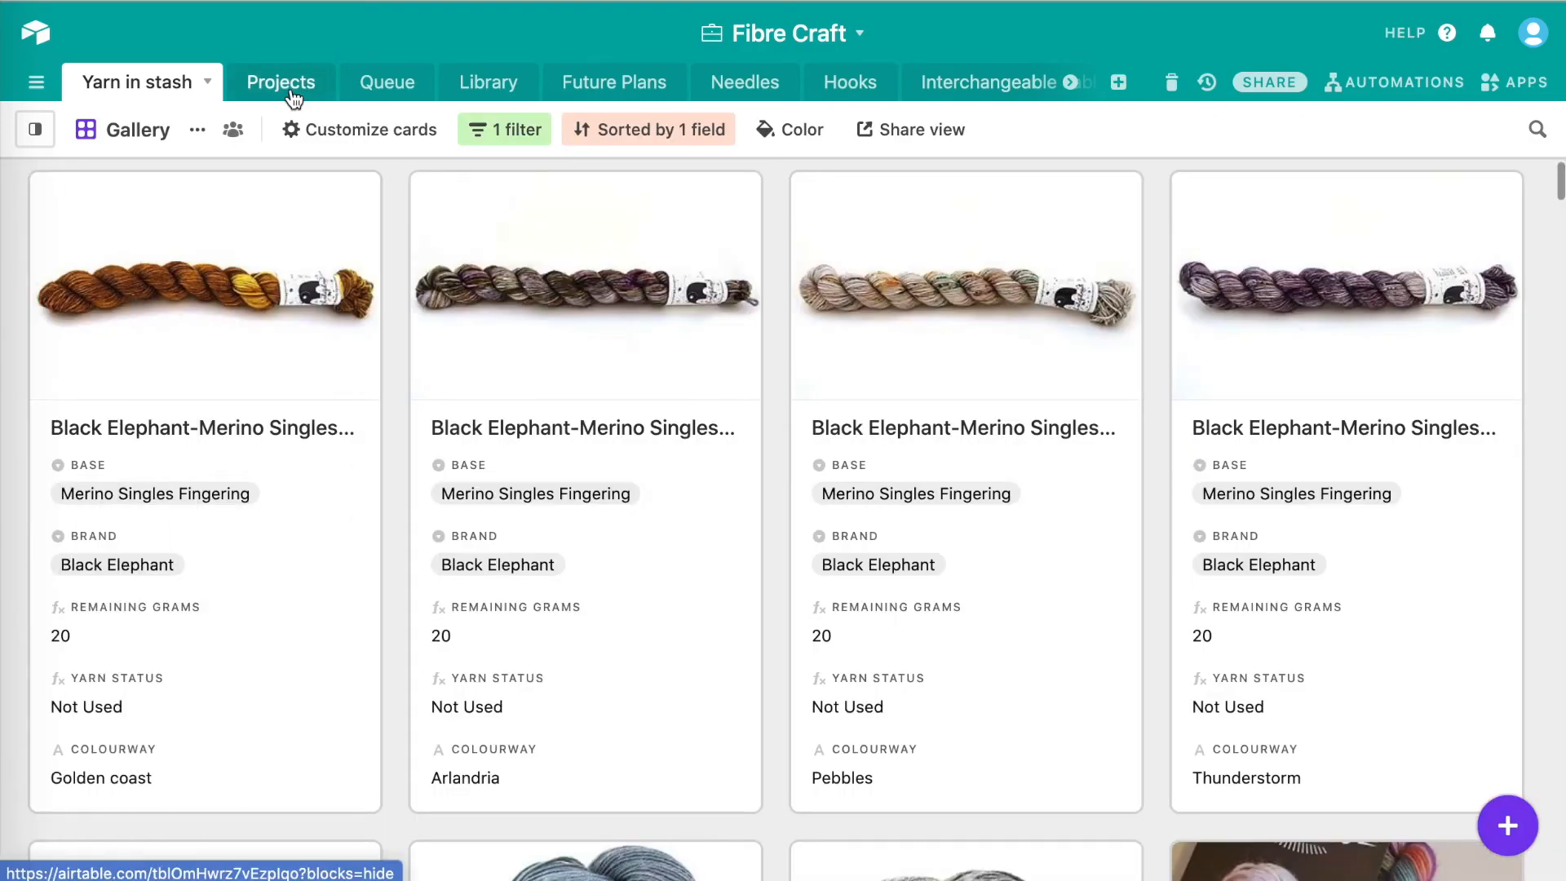
Step: Open the Projects table, switch it from Kanban to Grid view, and look at its Status and Pattern columns
left_click(277, 86)
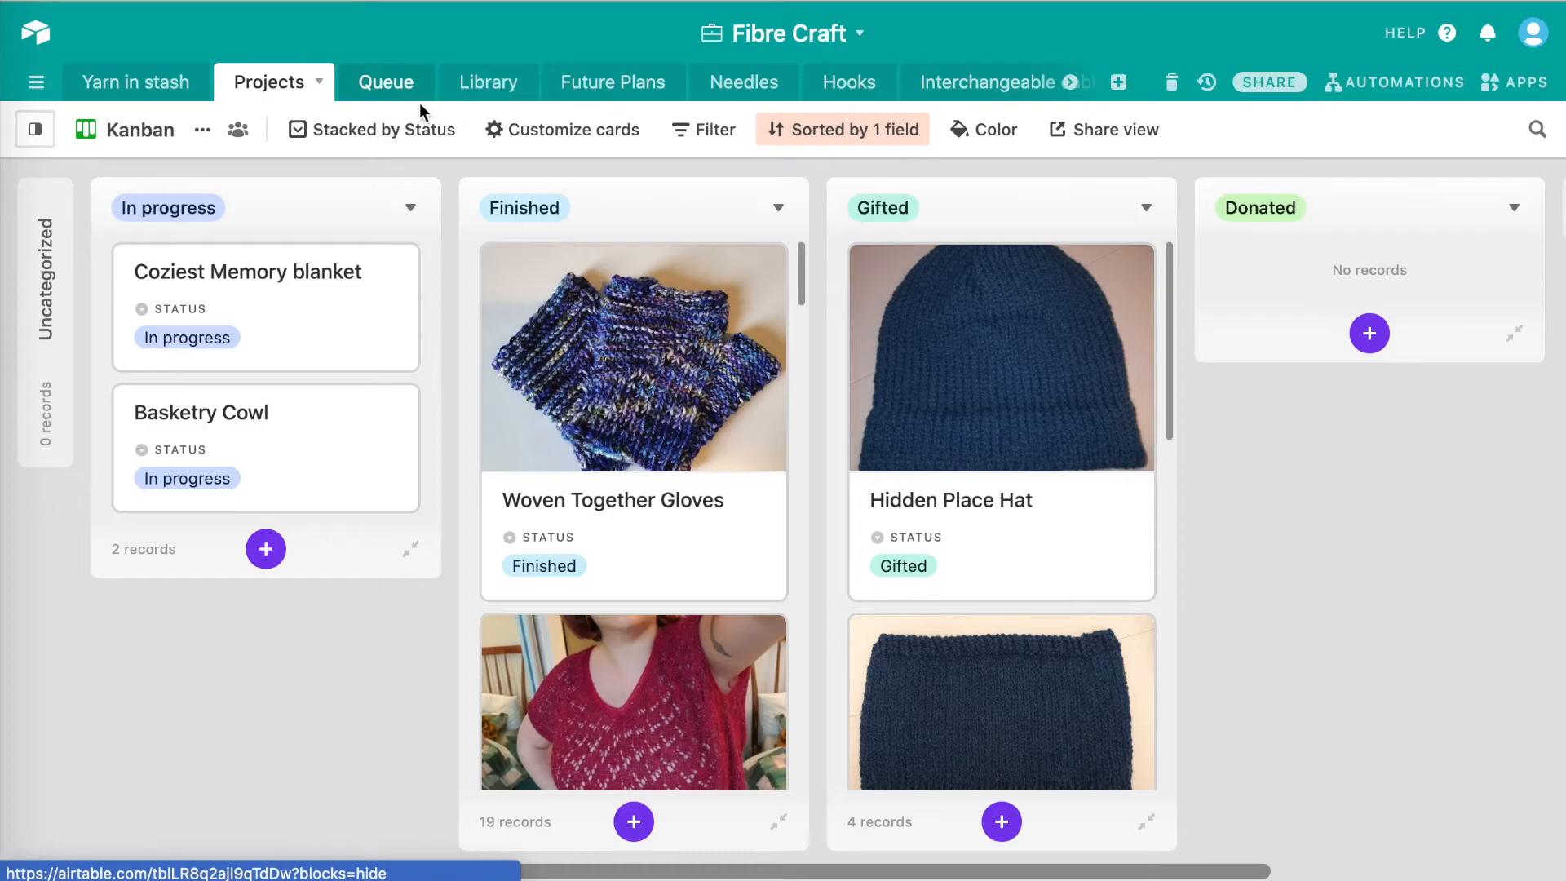
mouse_move(149, 131)
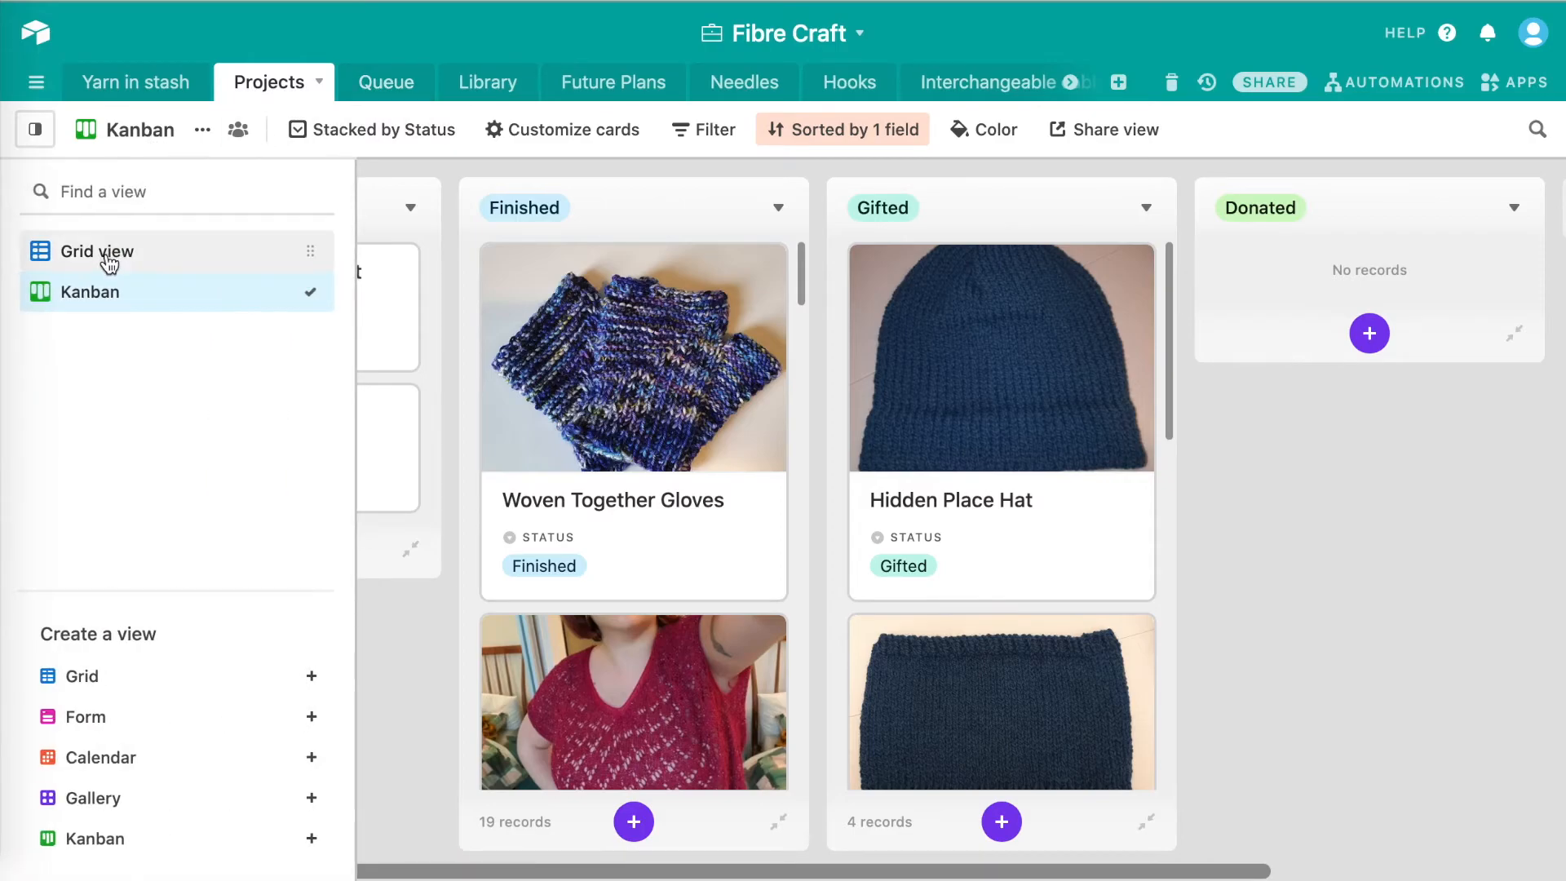
left_click(106, 259)
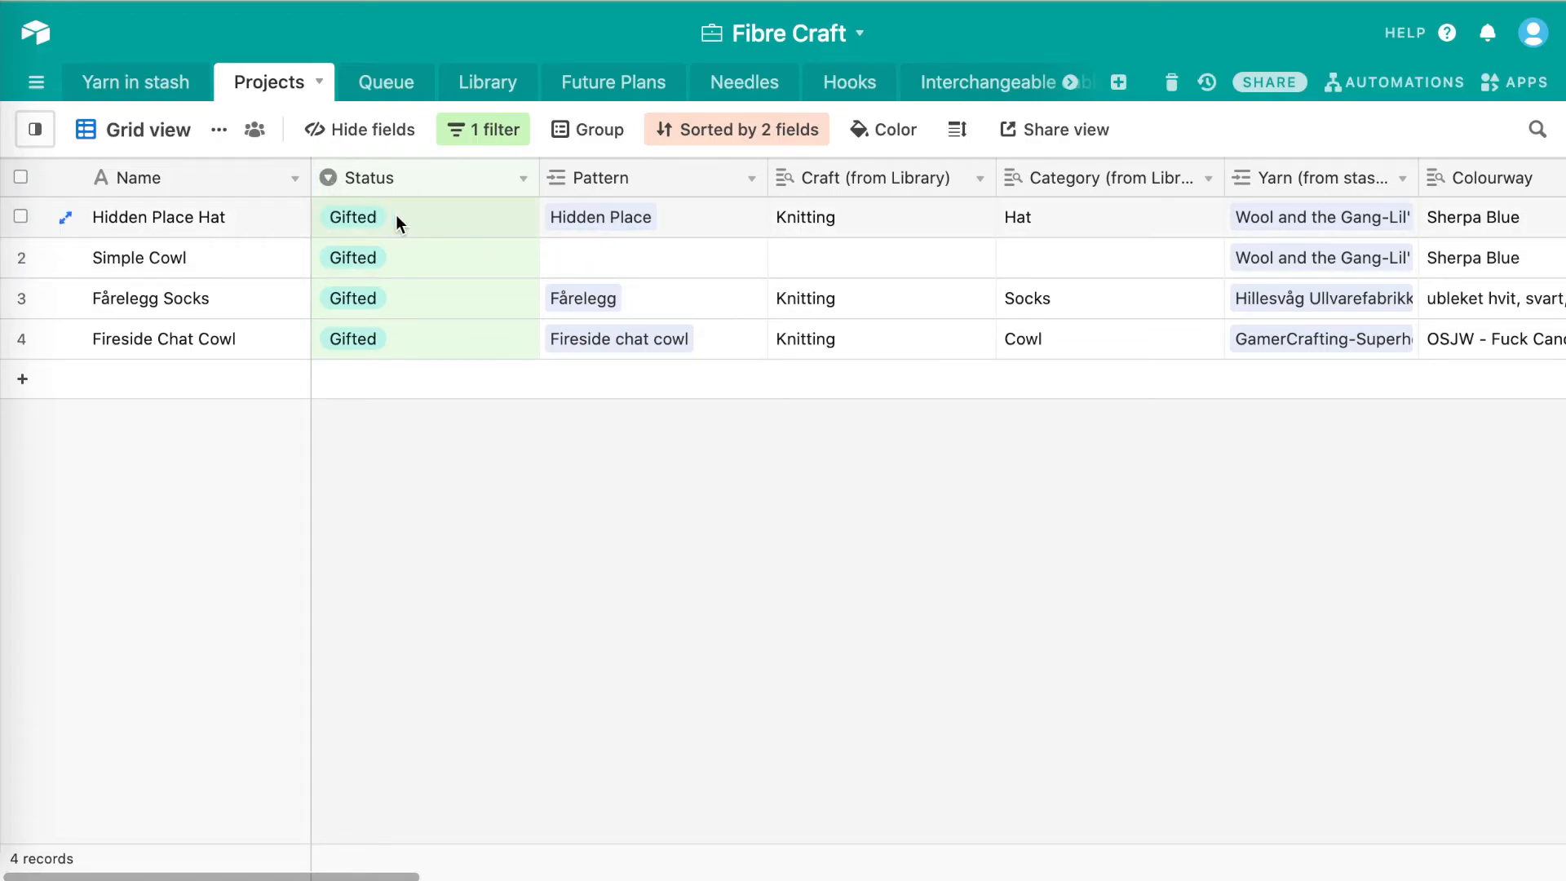
scroll(547, 217, "right", 3)
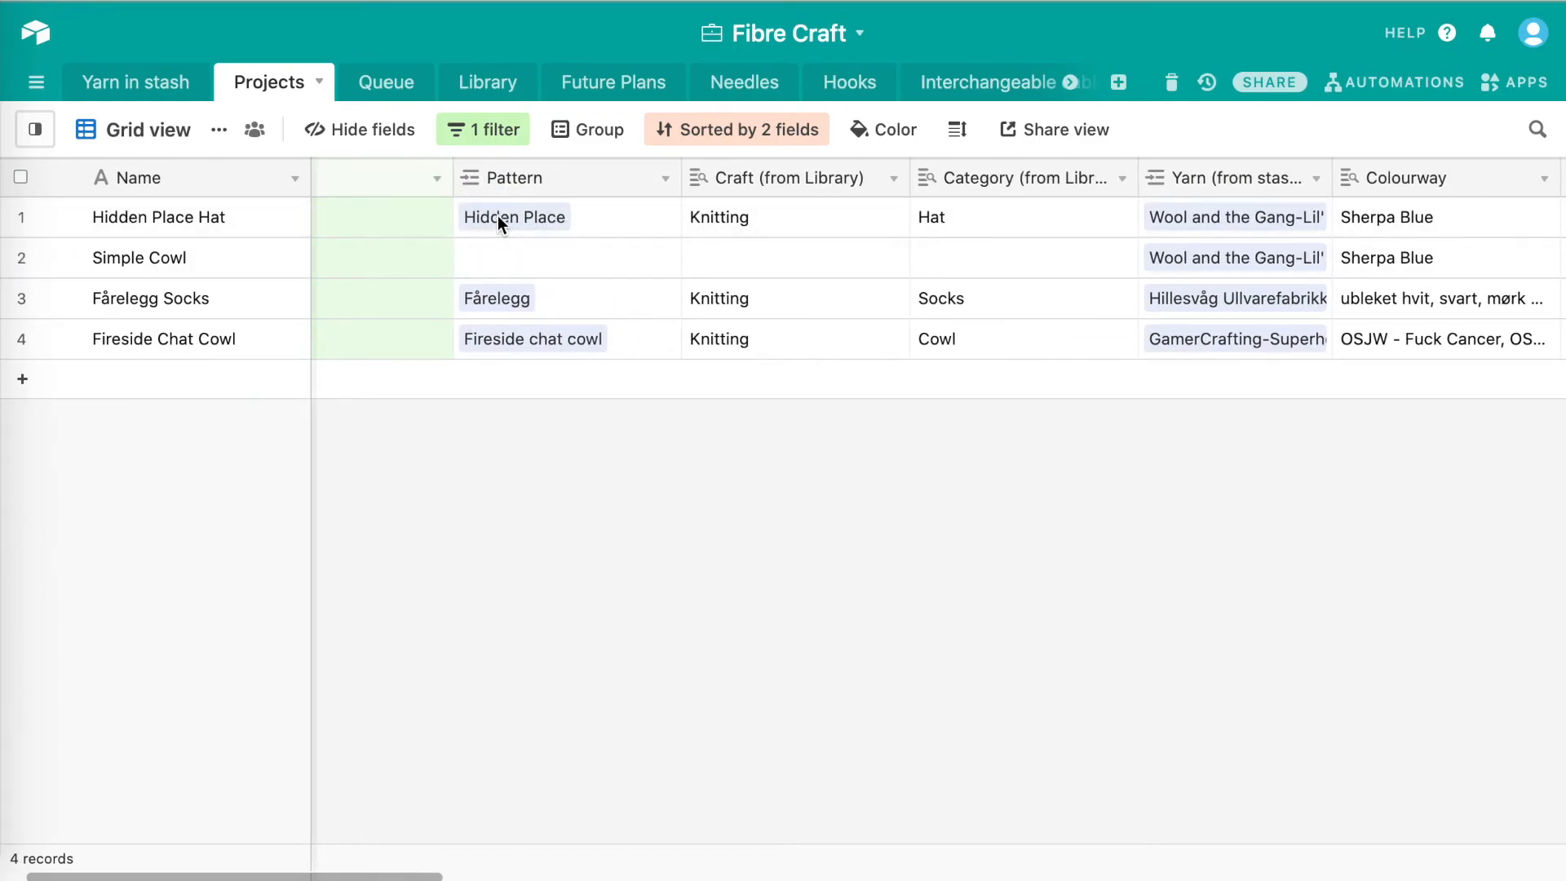
Step: Examine the Projects grid's linked, lookup and number columns from Craft (from Library) through Row_Gauge
scroll(498, 216, "right", 3)
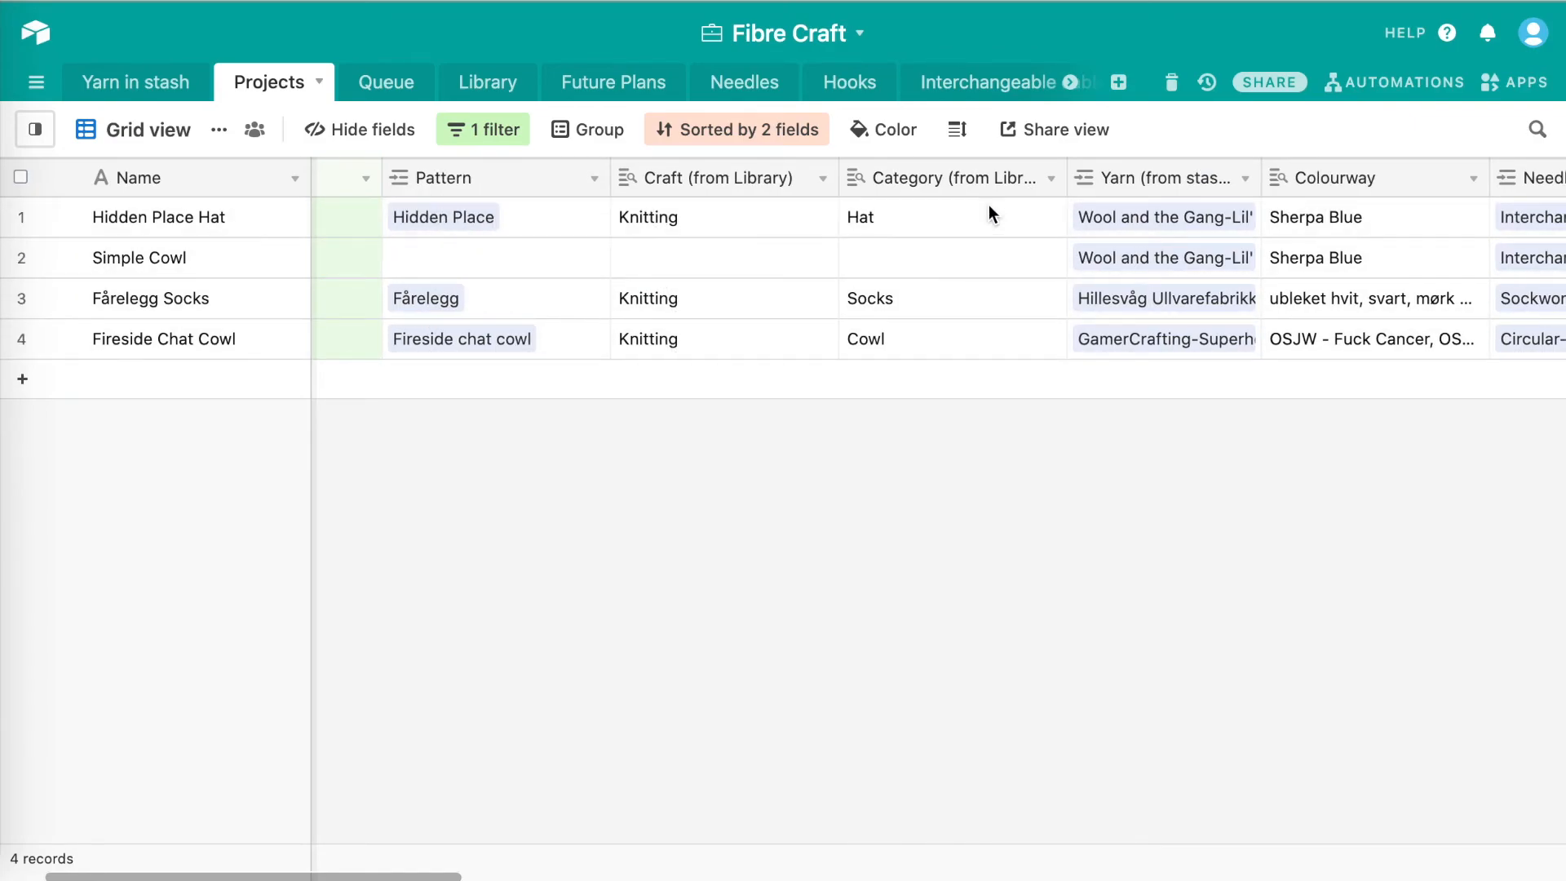
scroll(988, 210, "right", 5)
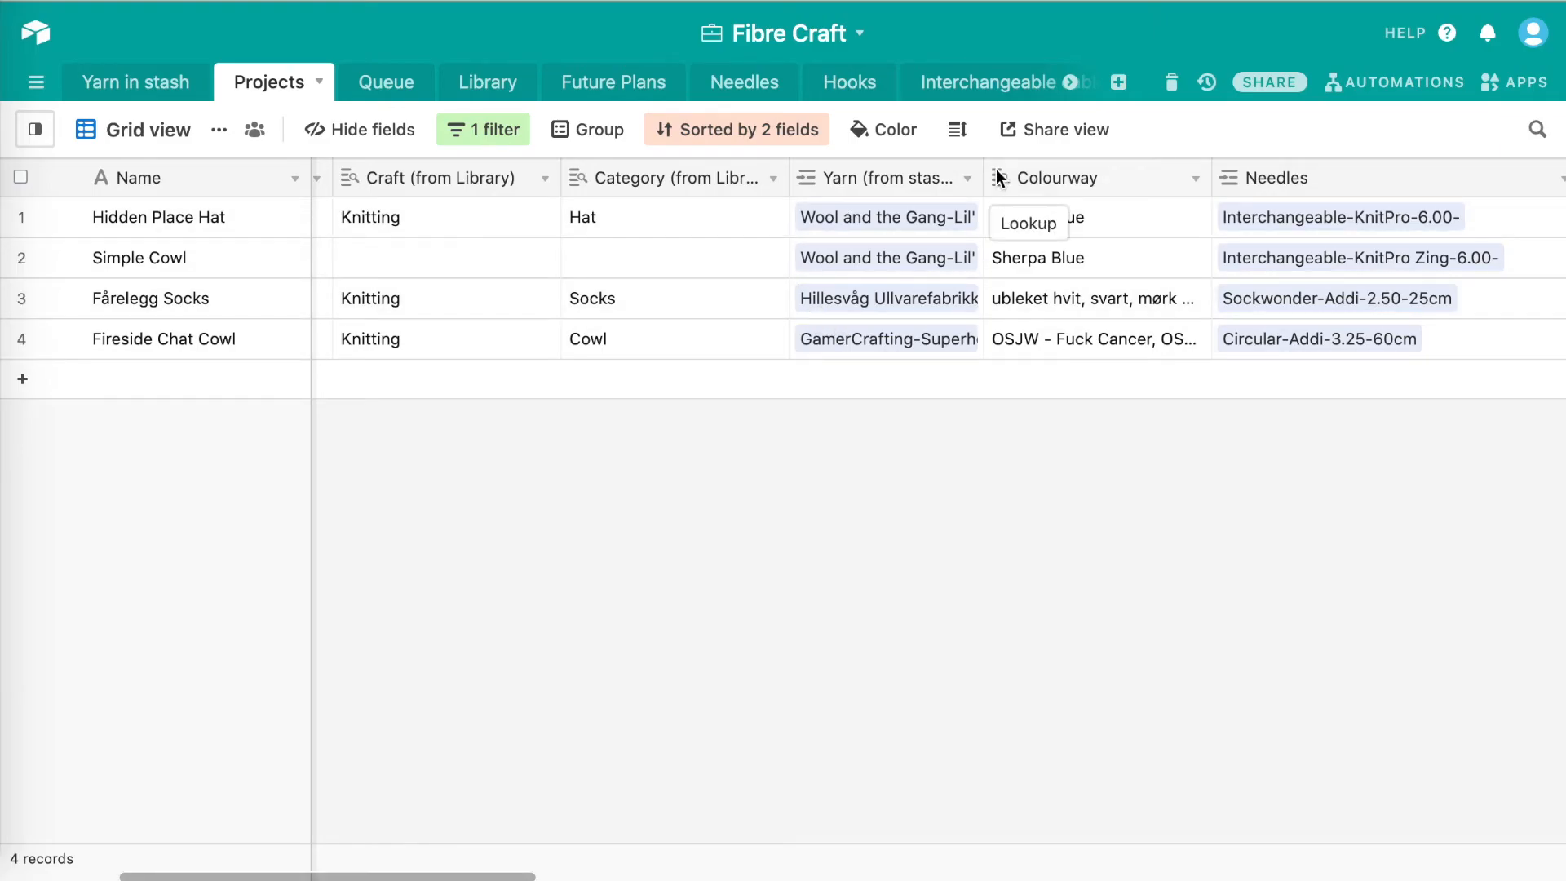
scroll(1030, 341, "right", 6)
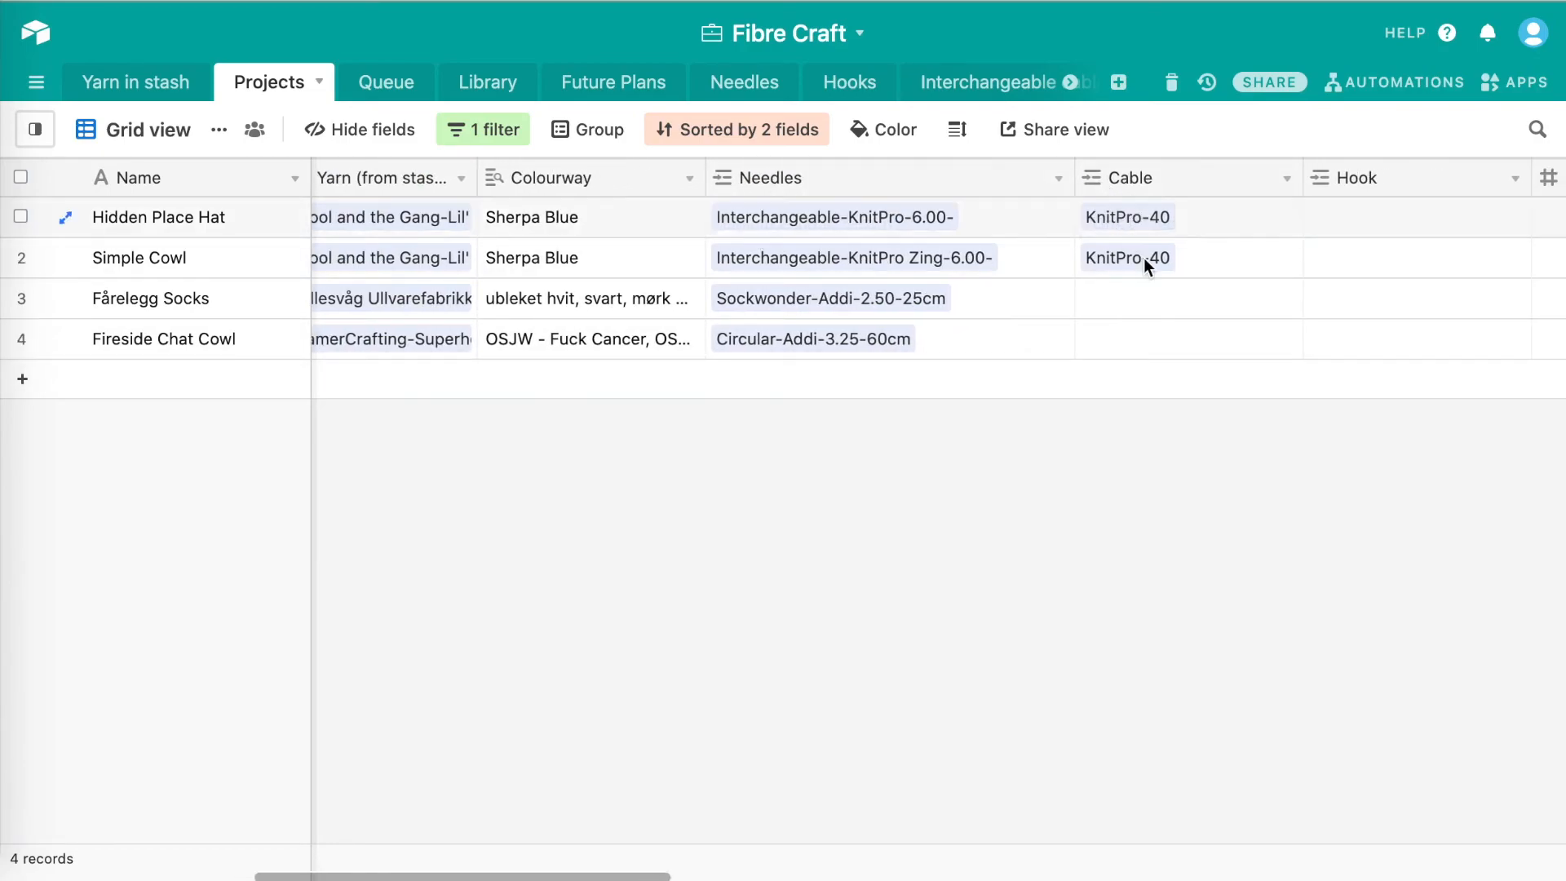
scroll(1144, 258, "right", 2)
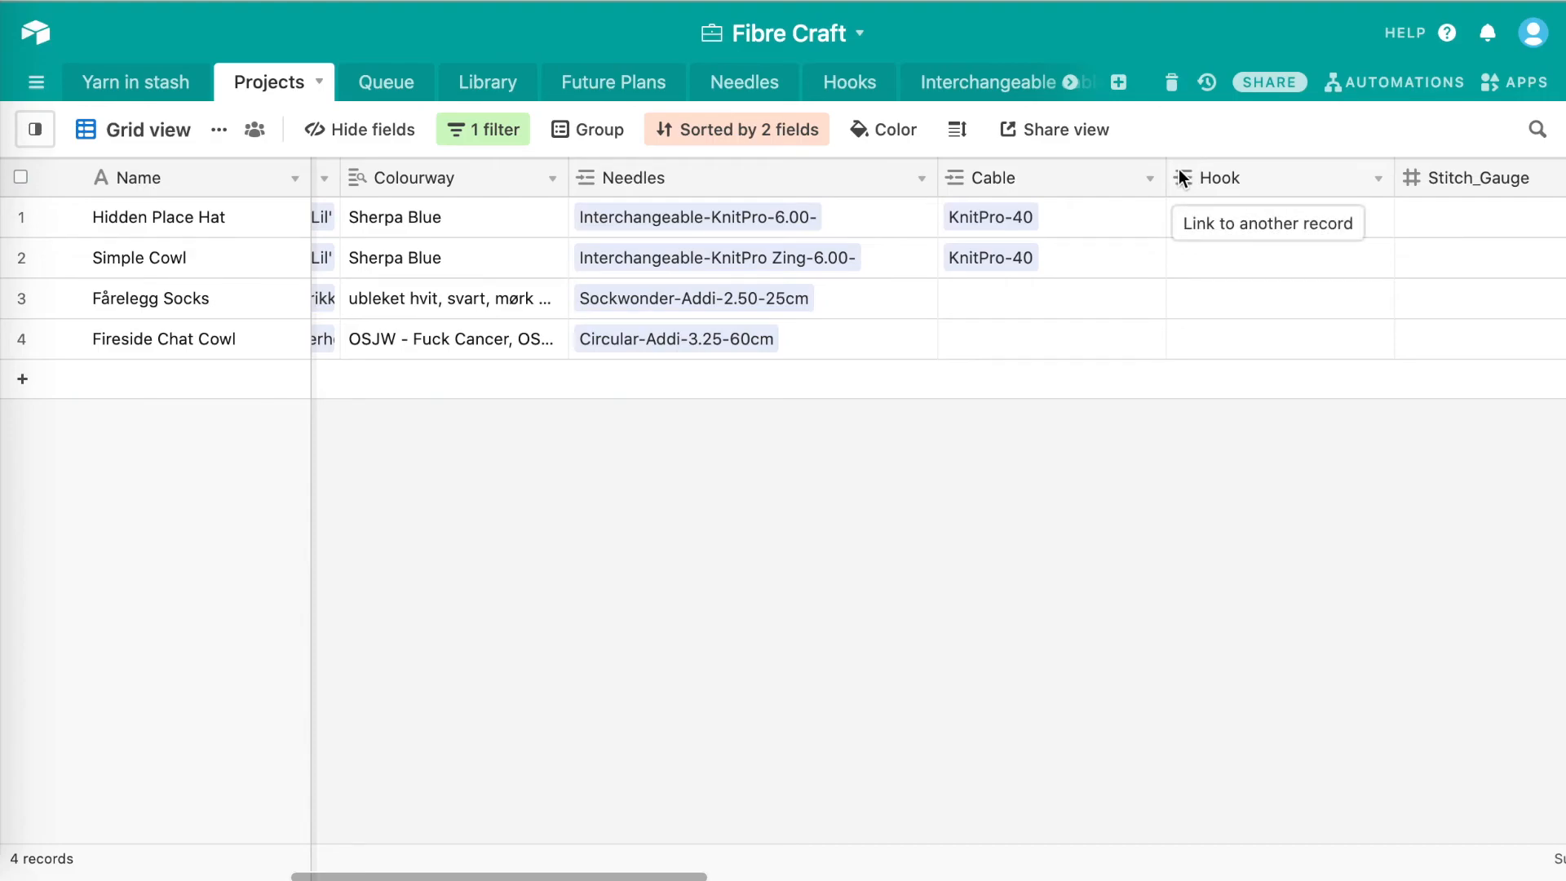
scroll(1227, 192, "right", 8)
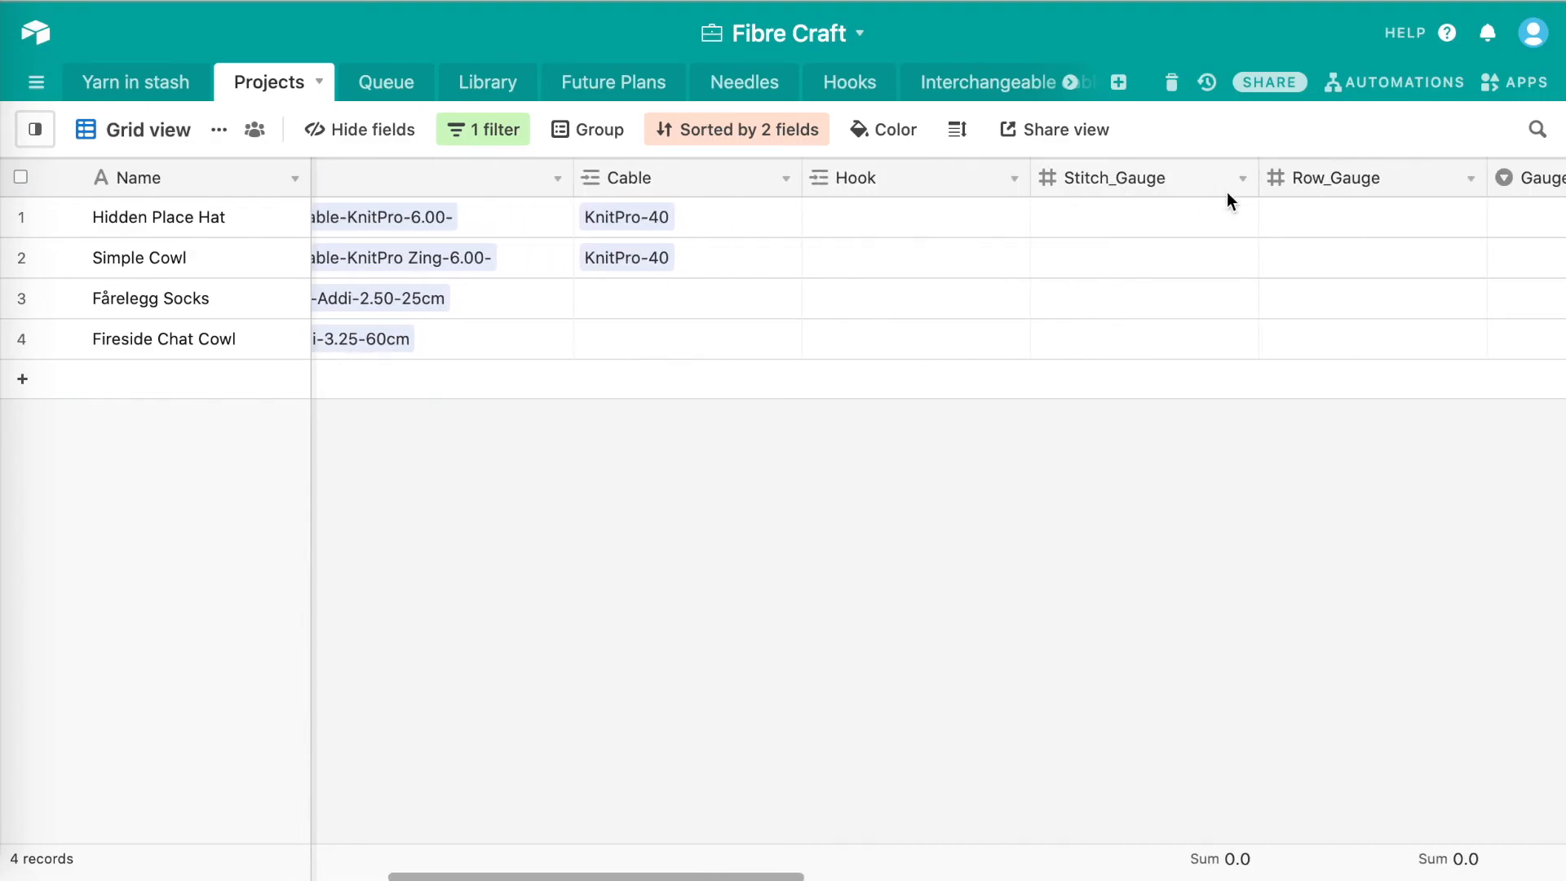
scroll(1227, 196, "right", 2)
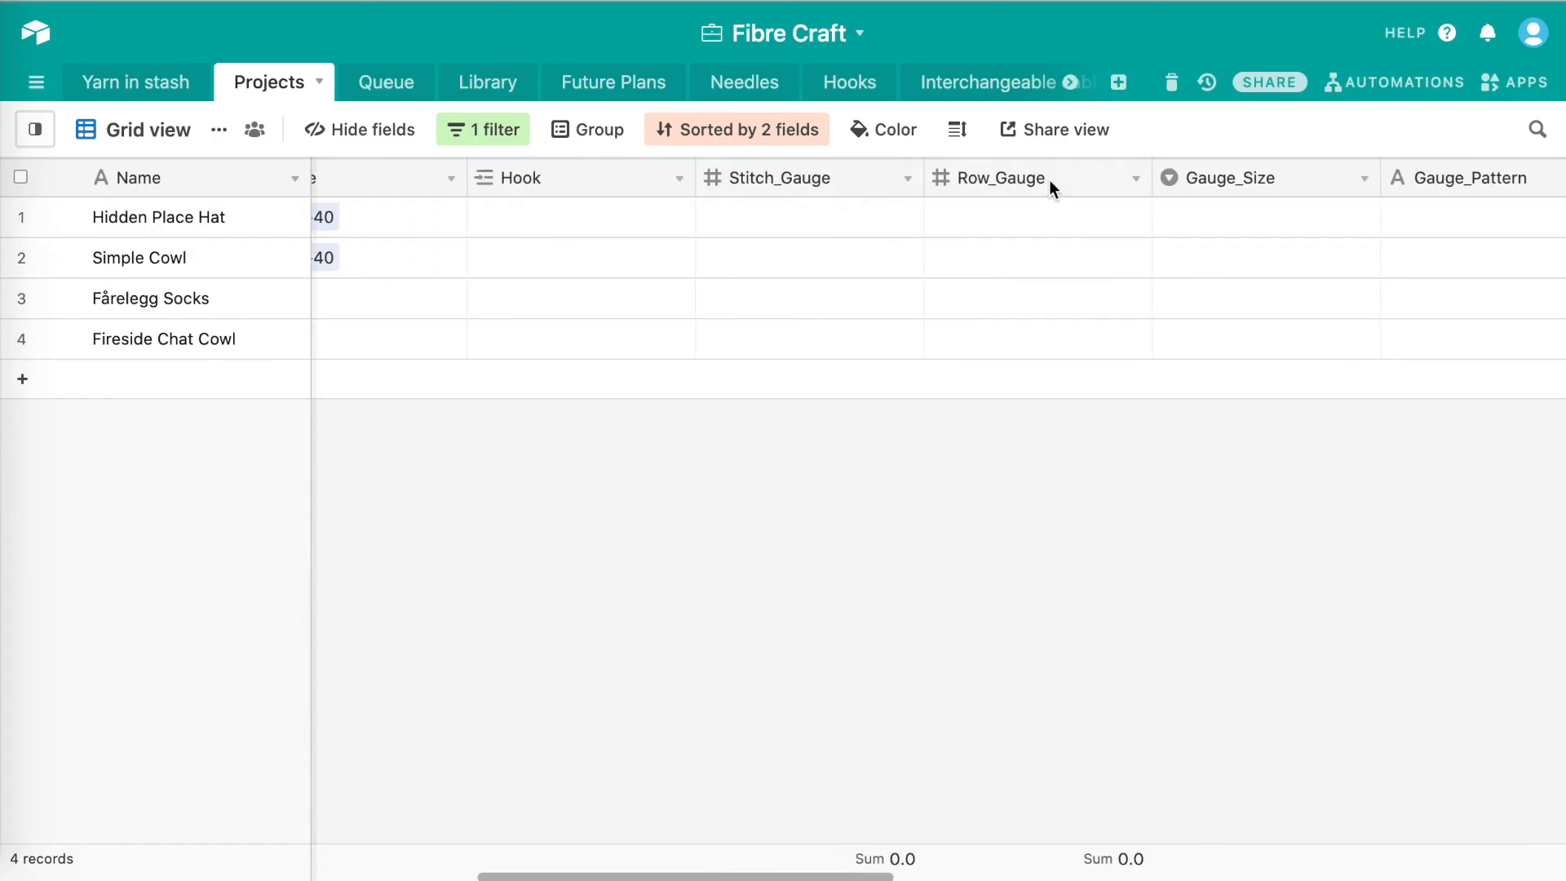
Step: View the Gauge_Size choices for the Hidden Place Hat without picking one, and select its Gauge_Pattern cell
scroll(928, 227, "right", 7)
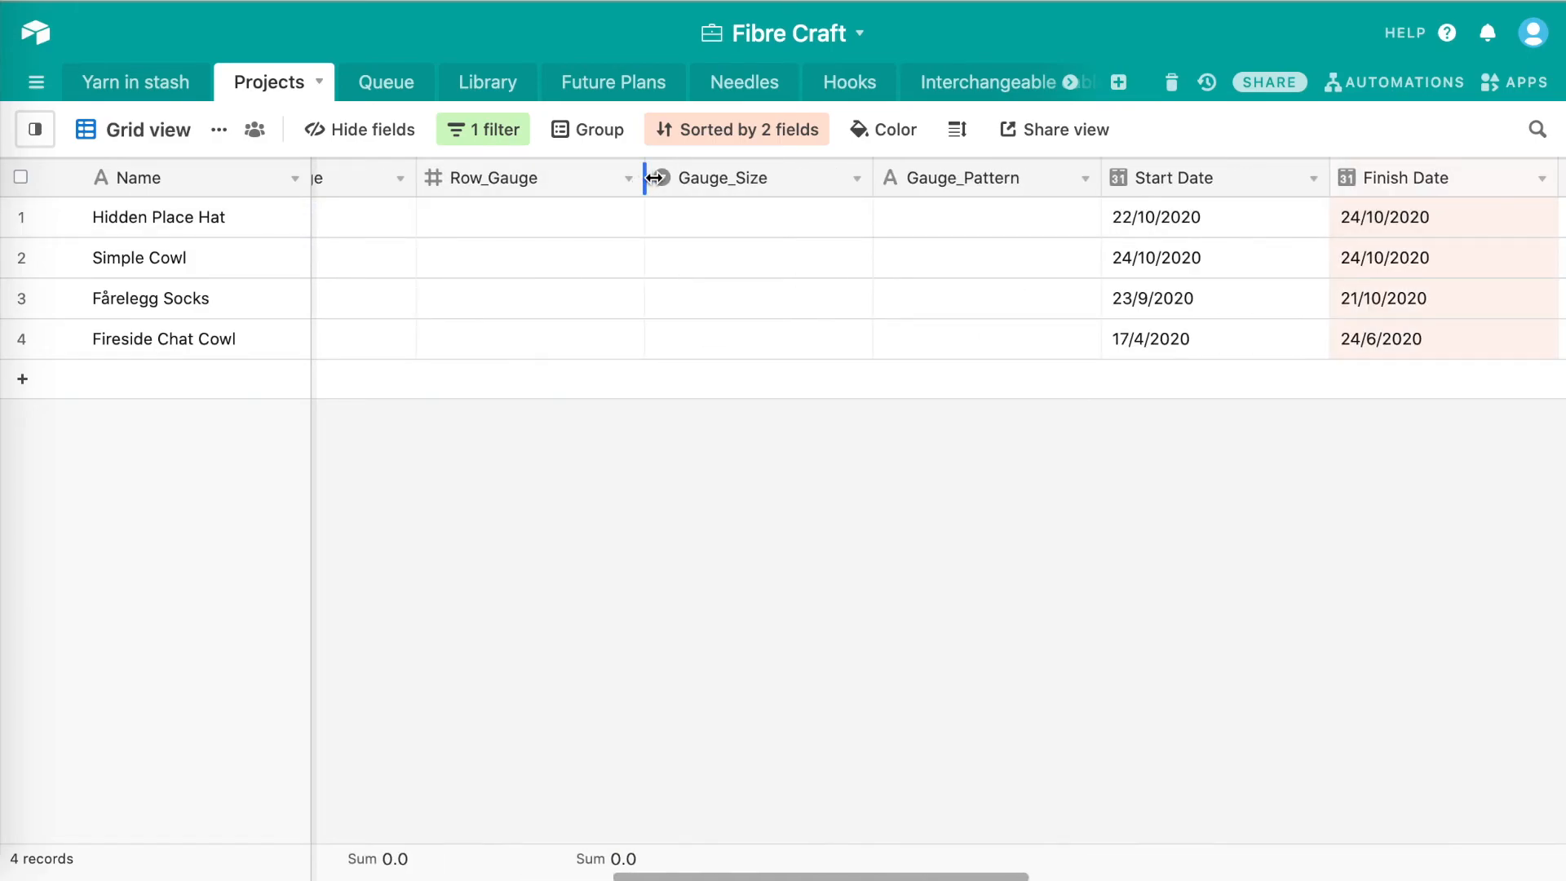
left_click(710, 217)
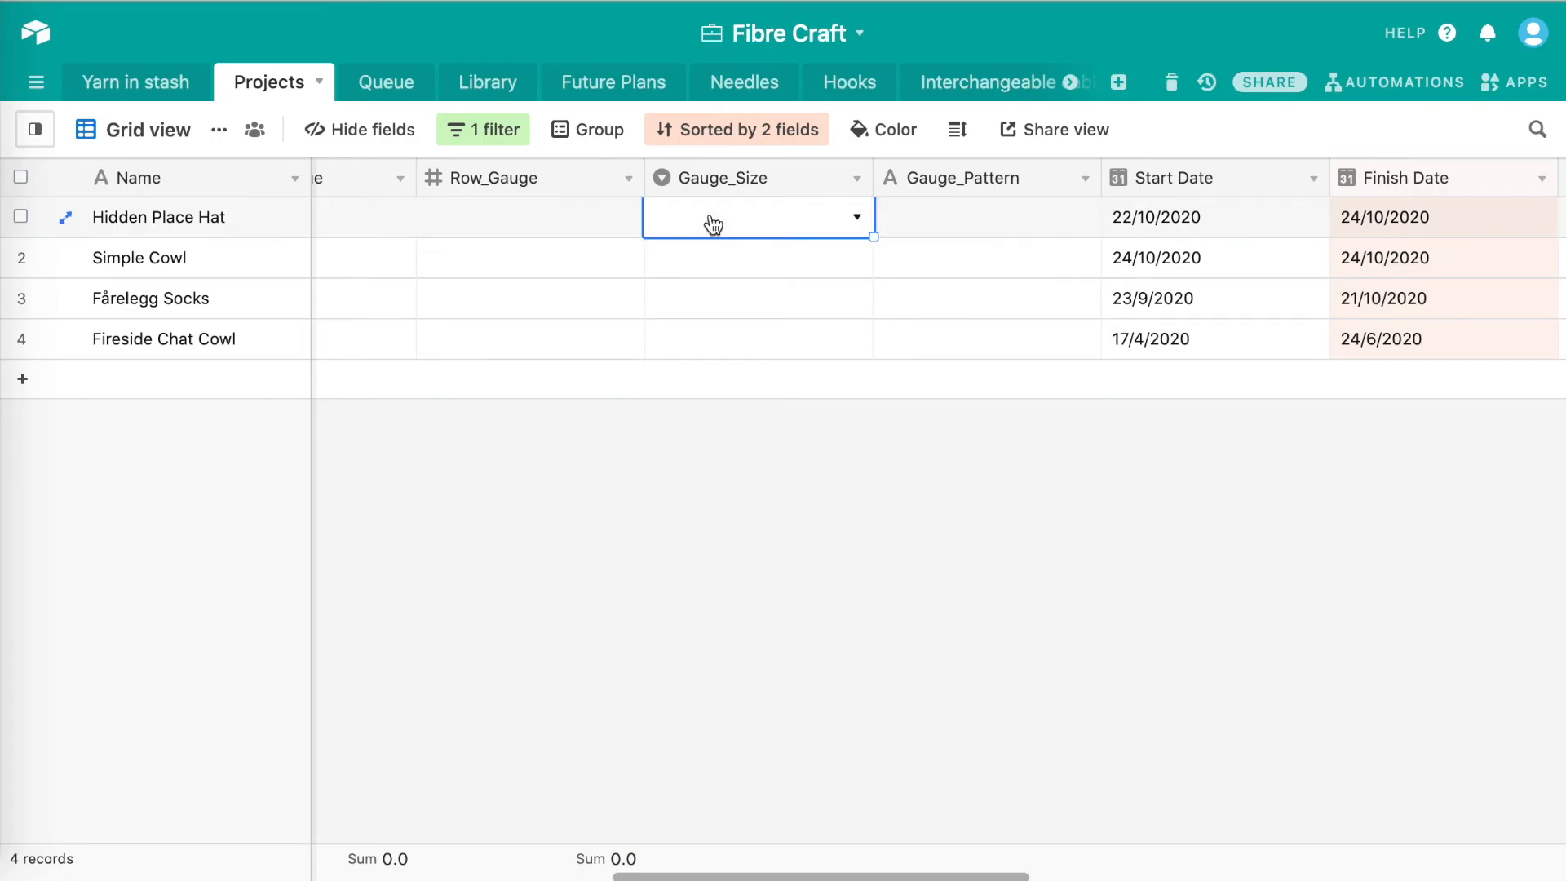
left_click(856, 216)
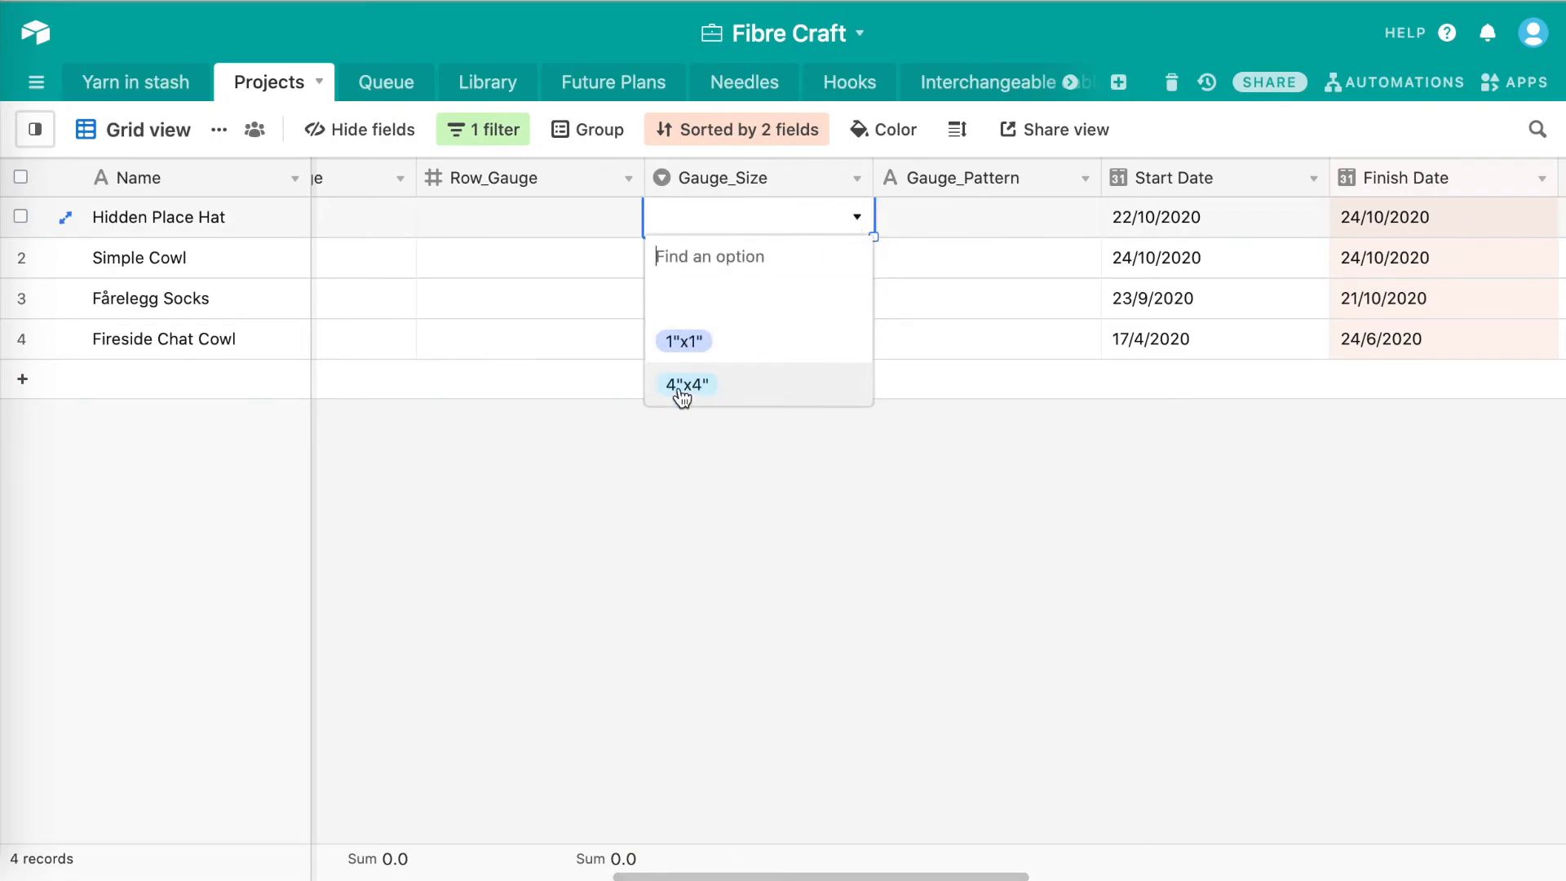
left_click(663, 459)
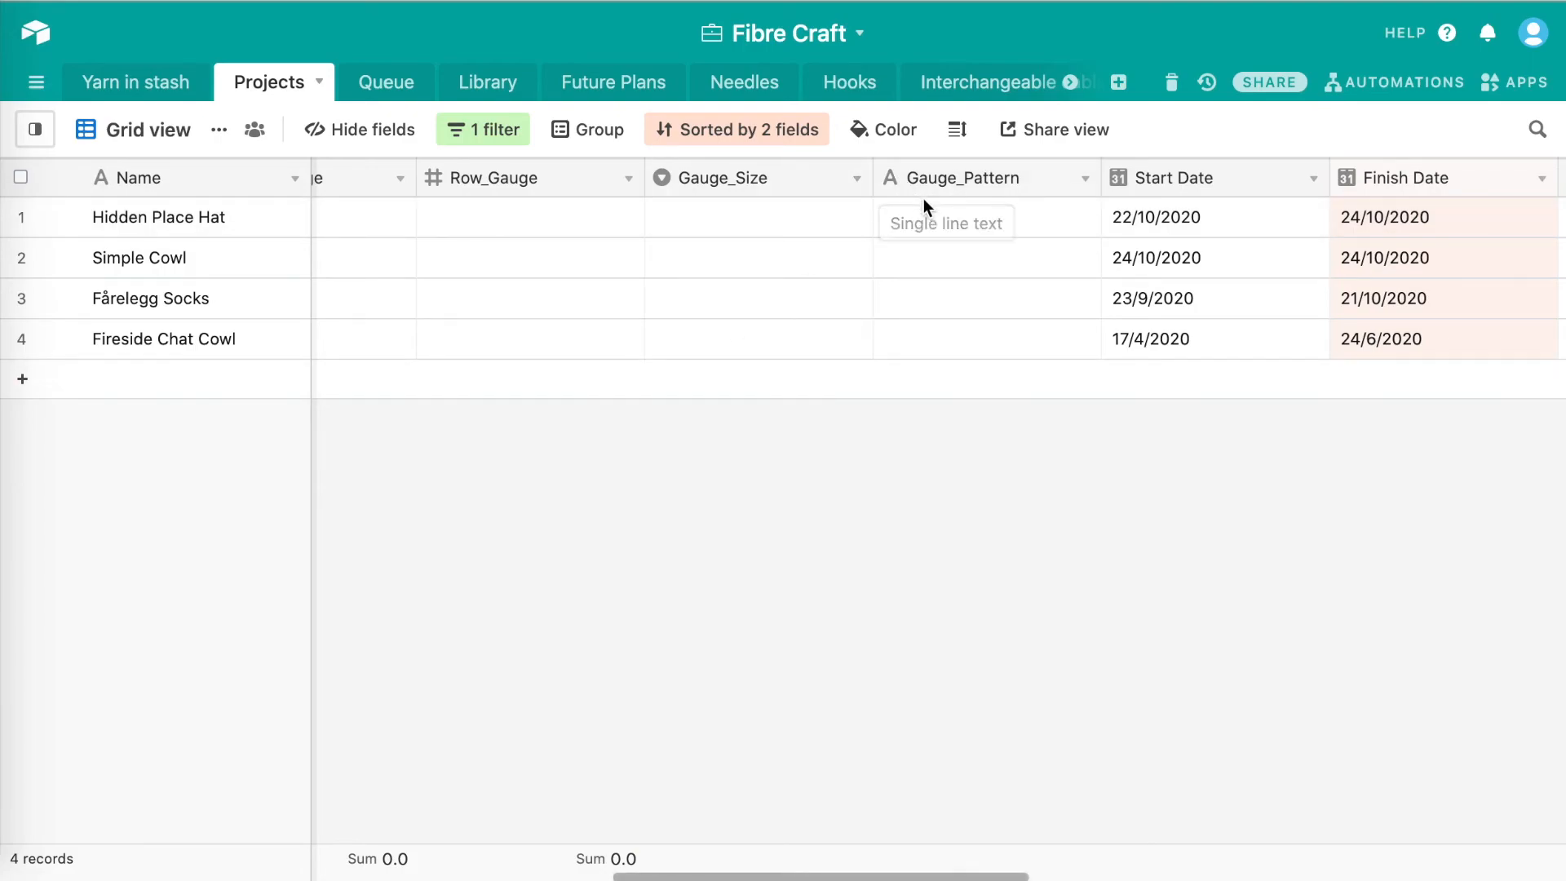
left_click(944, 220)
Step: Look past the date and Size columns, inspect the Total Yarn used field's formula, and leave its settings without saving
scroll(946, 214, "right", 5)
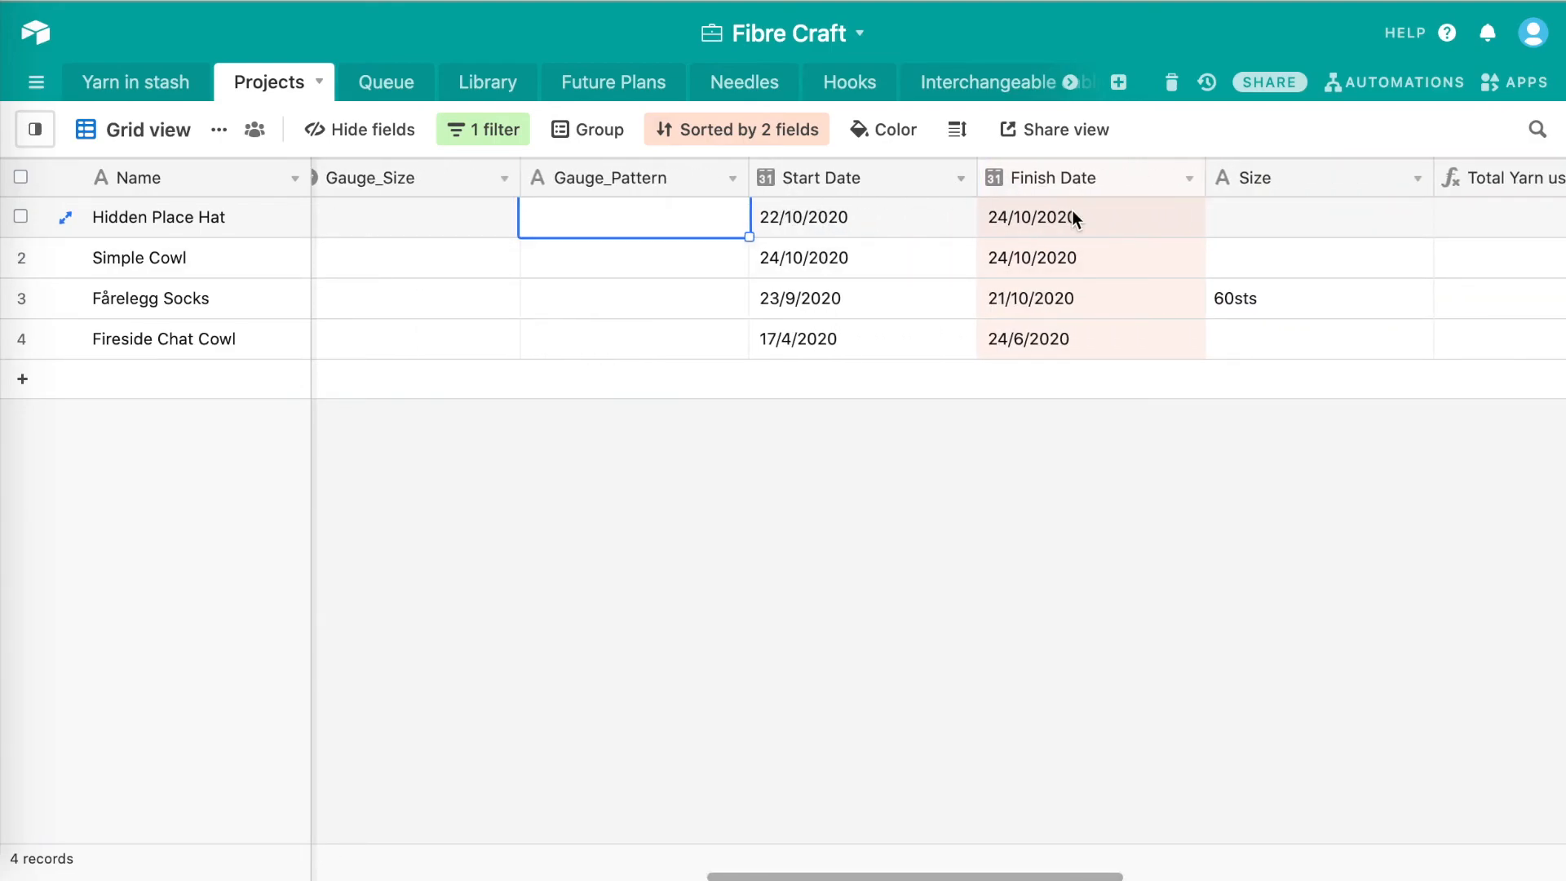
scroll(1072, 212, "right", 5)
scroll(1071, 216, "right", 2)
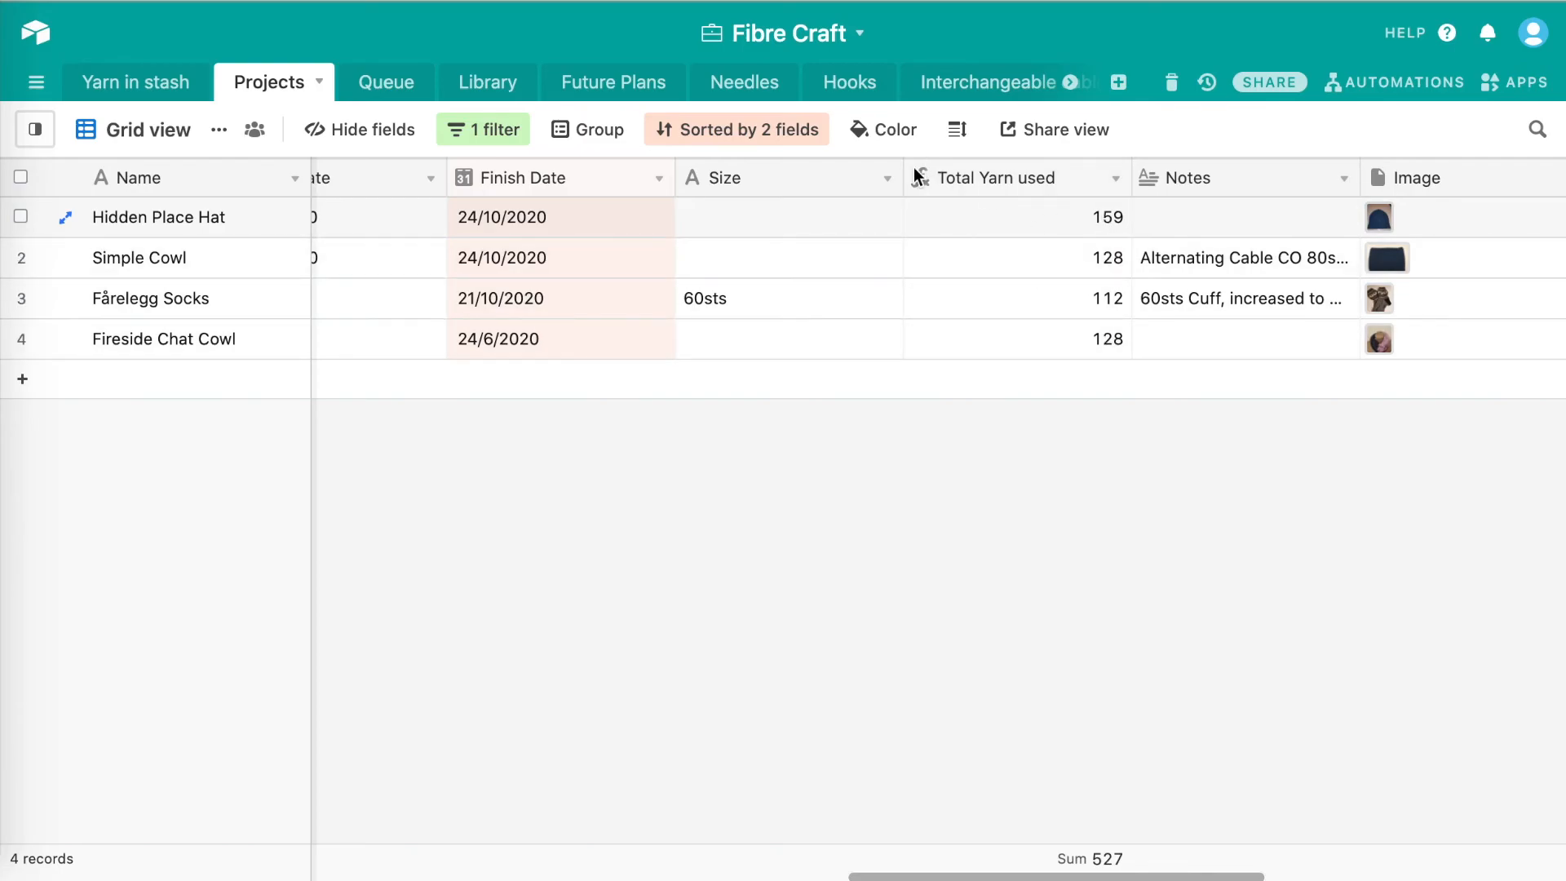
left_click(1109, 184)
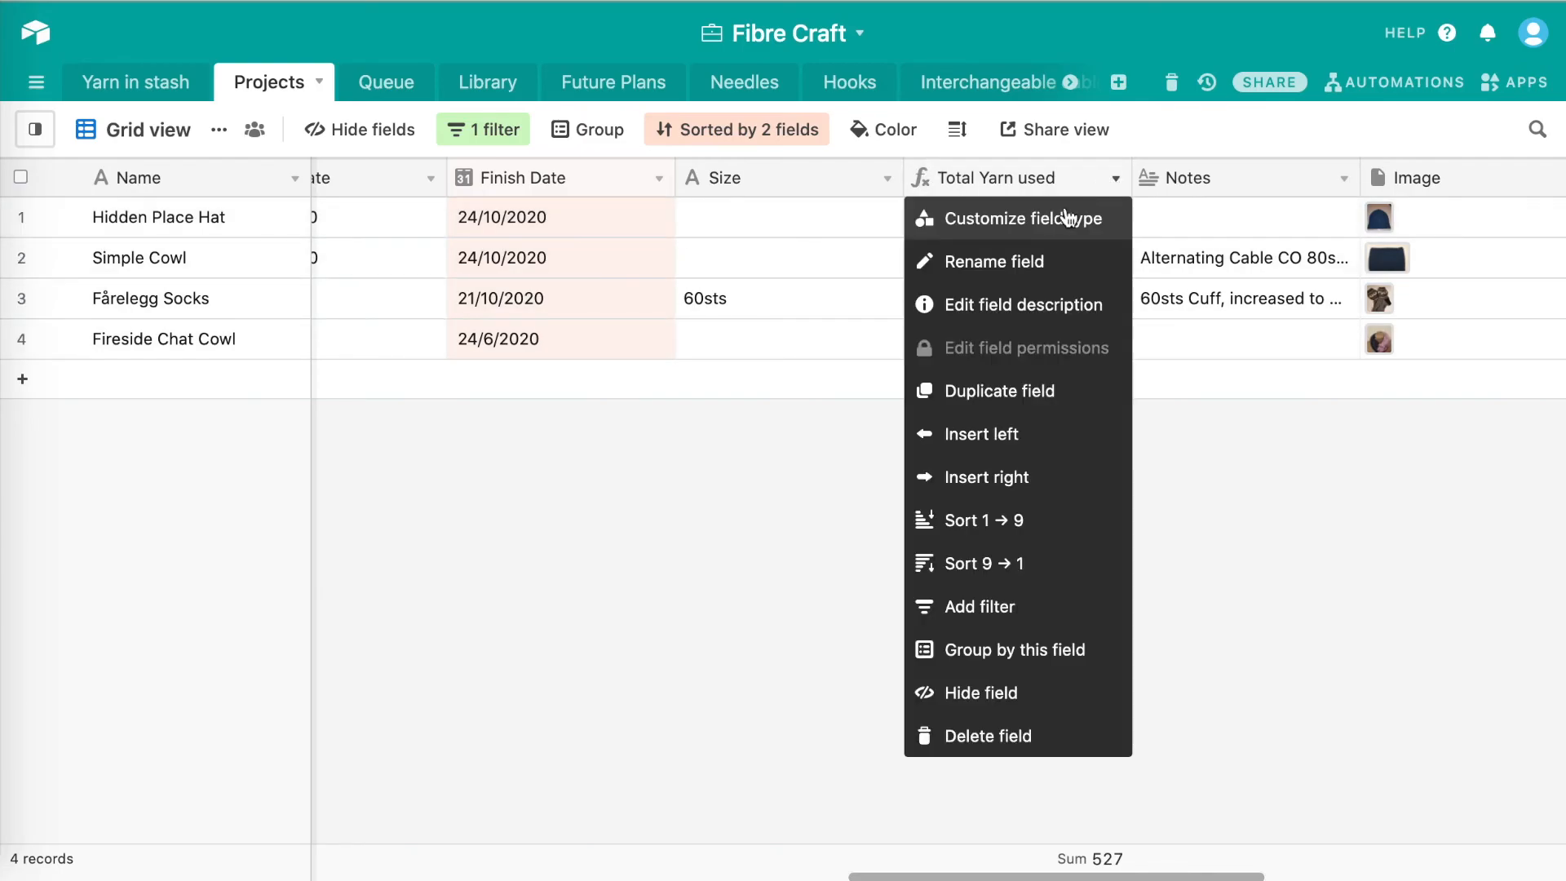
left_click(1084, 216)
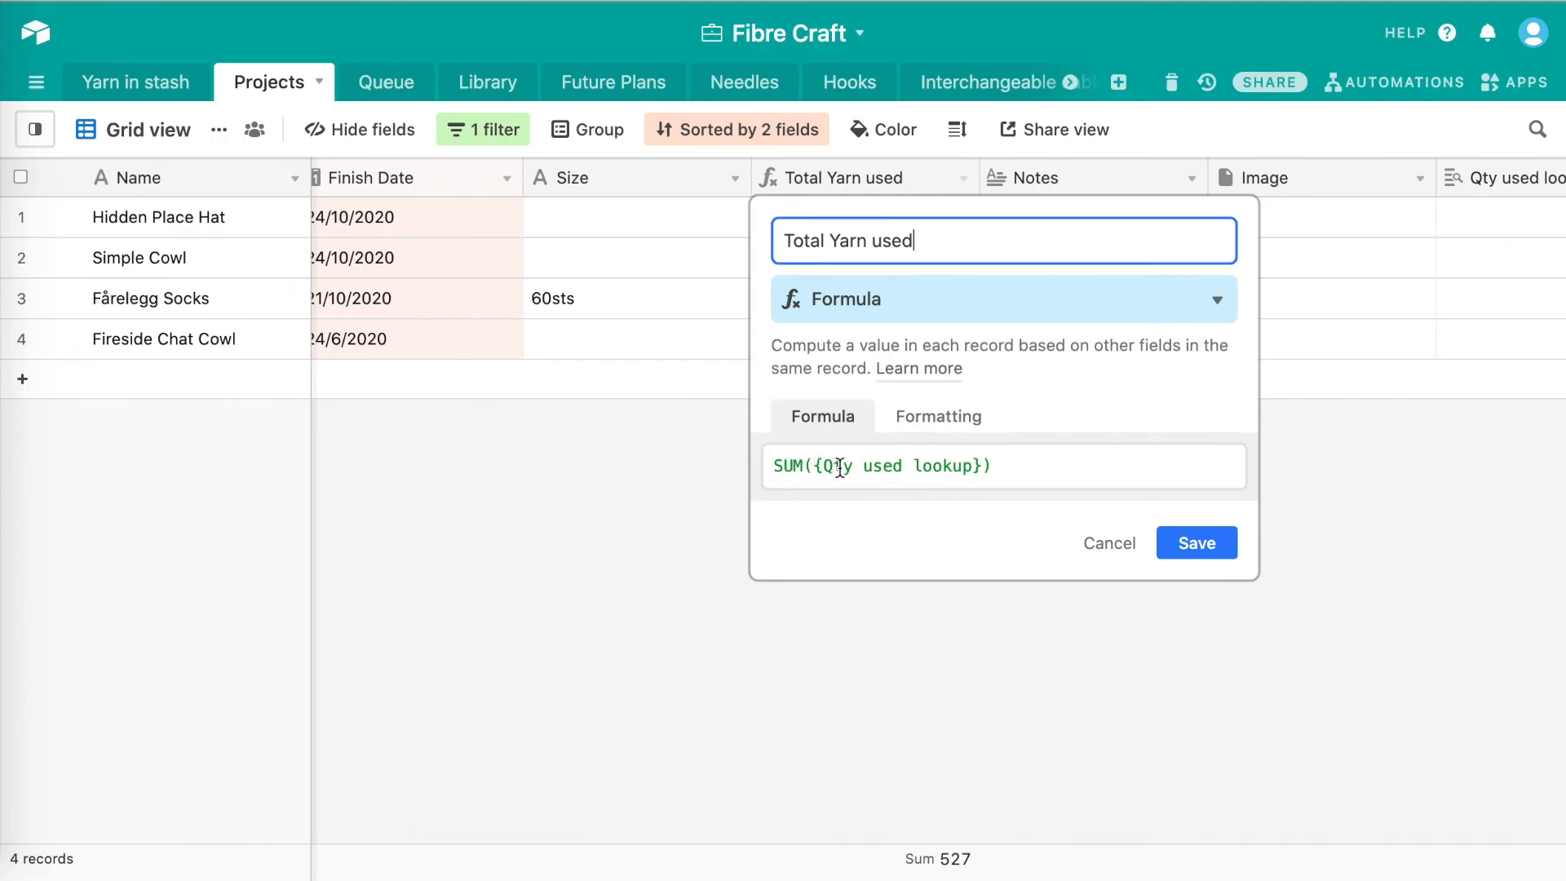
left_click(1122, 549)
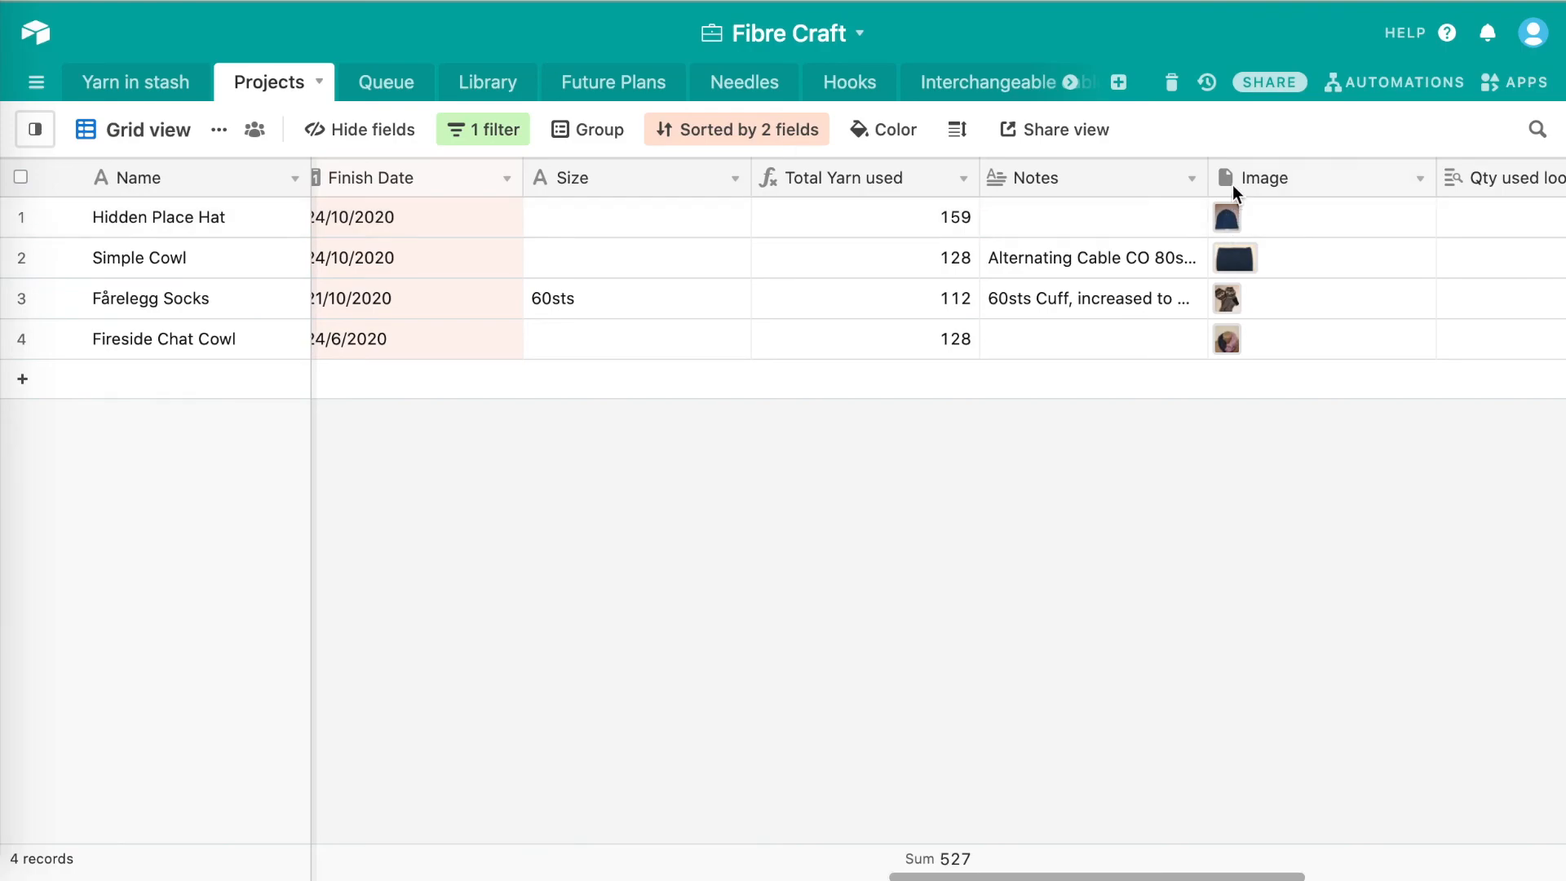
Step: Examine the remaining Projects columns, from Image and Qty used lookup through Project/Yarn, Blog and Junction Table
scroll(1245, 262, "right", 6)
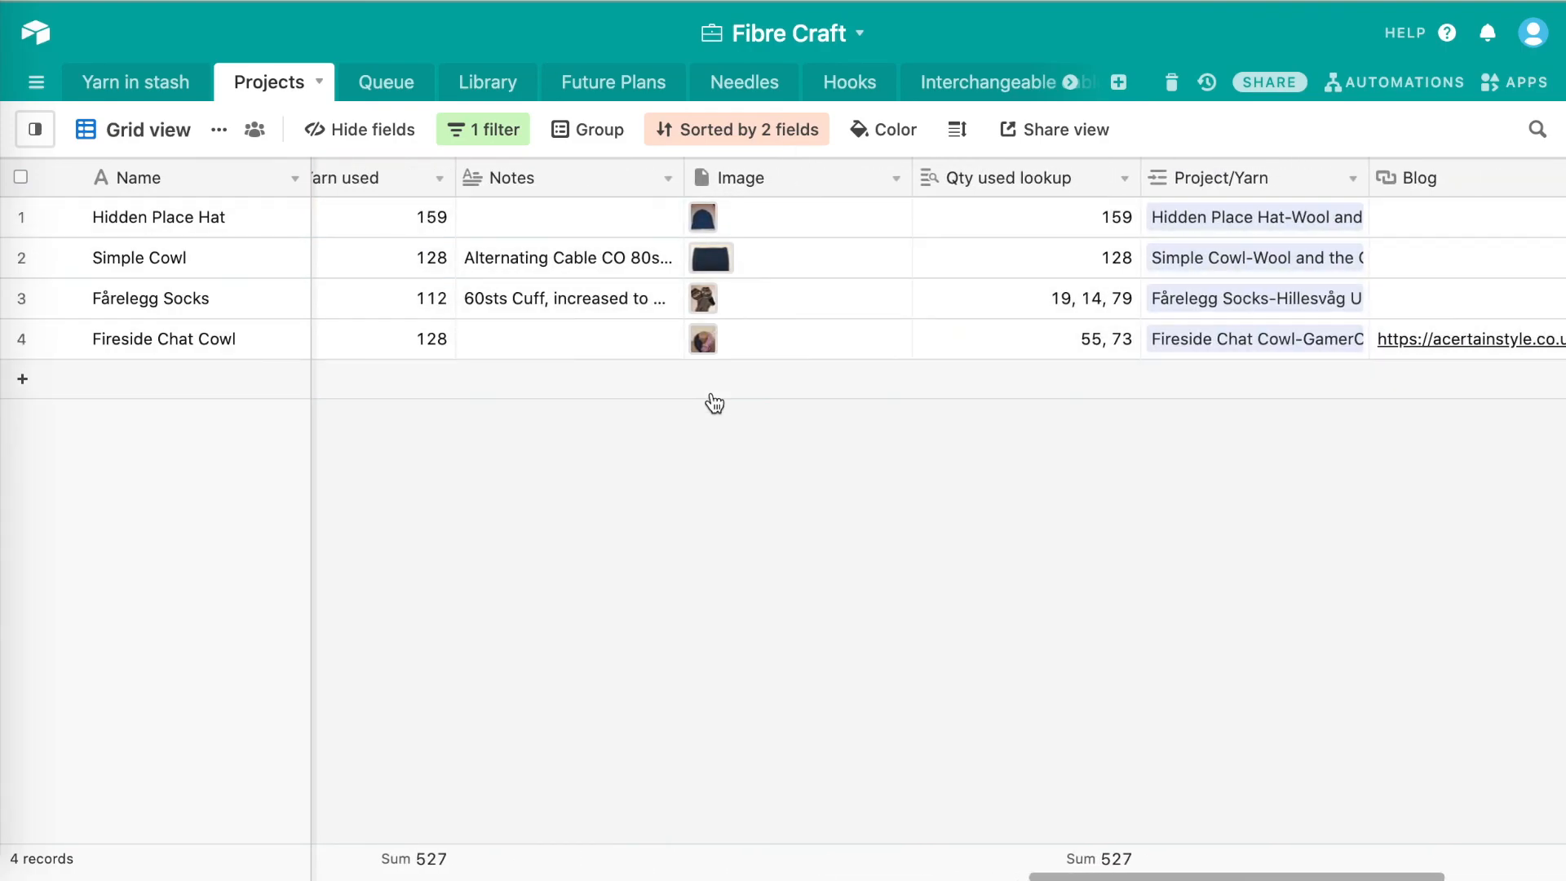
scroll(1027, 357, "right", 3)
scroll(1158, 334, "right", 3)
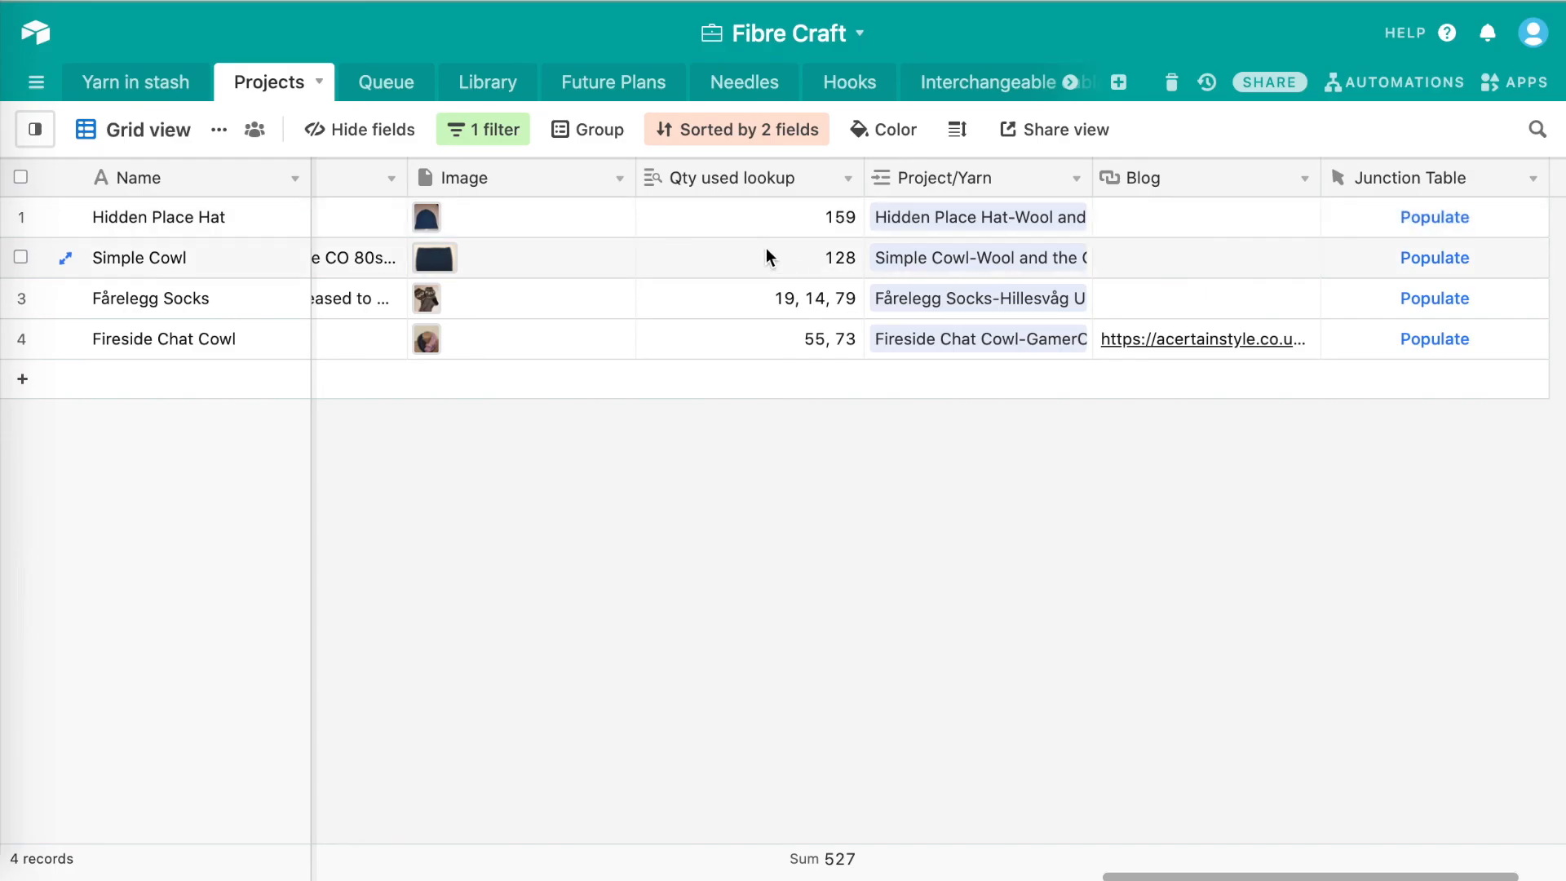
scroll(734, 255, "right", 3)
Step: Open the Queue table, expand the Geode Cowlette record, and review its Pattern, Designer, Yarn and Colourway fields
left_click(394, 84)
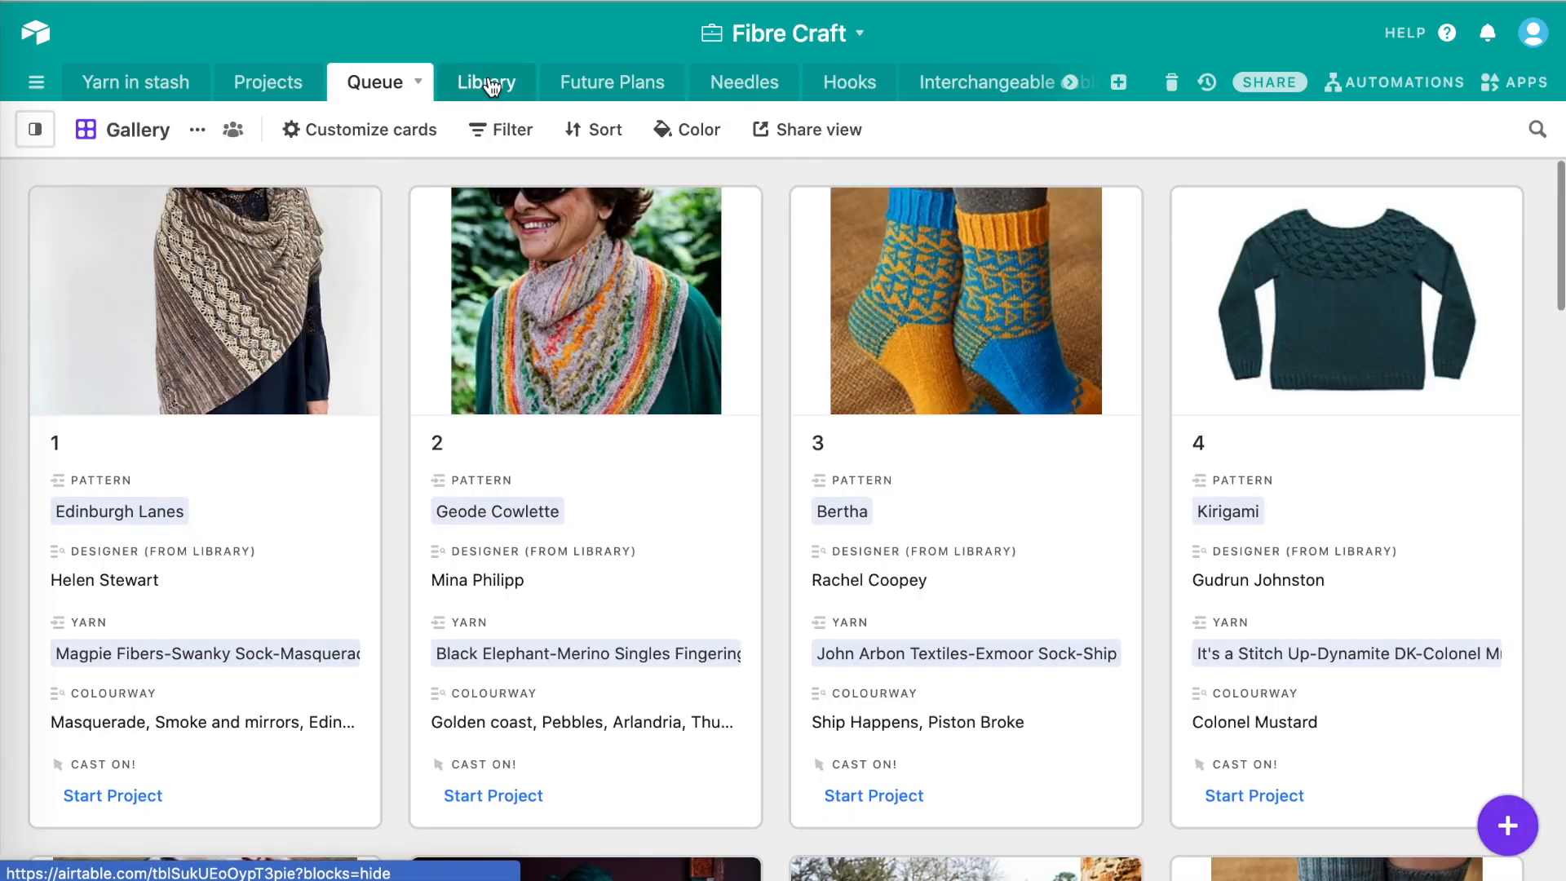
left_click(579, 444)
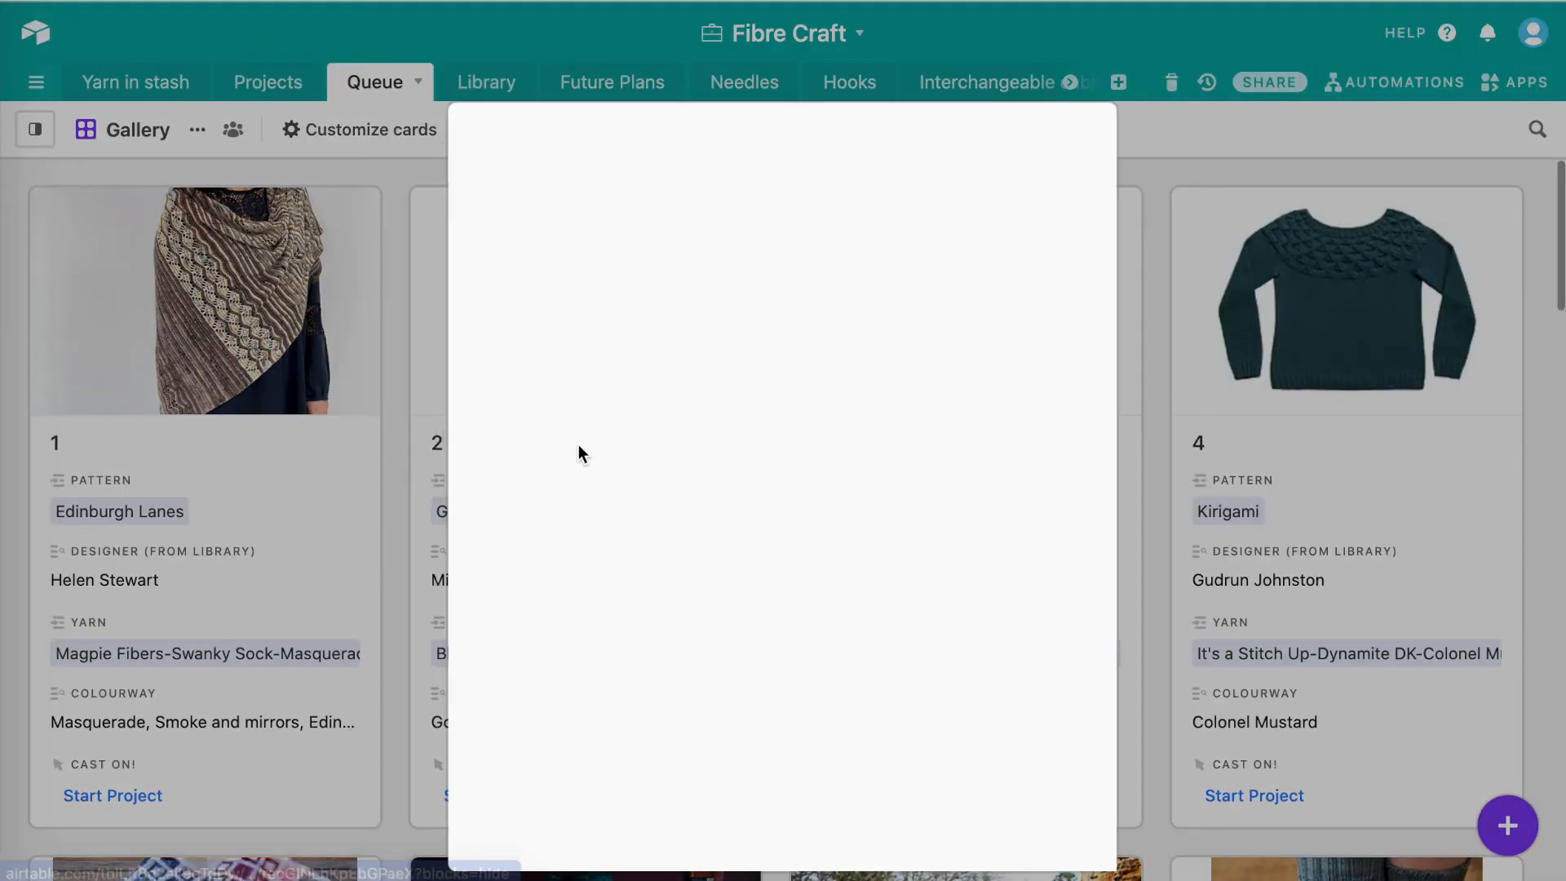
scroll(744, 339, "down", 1)
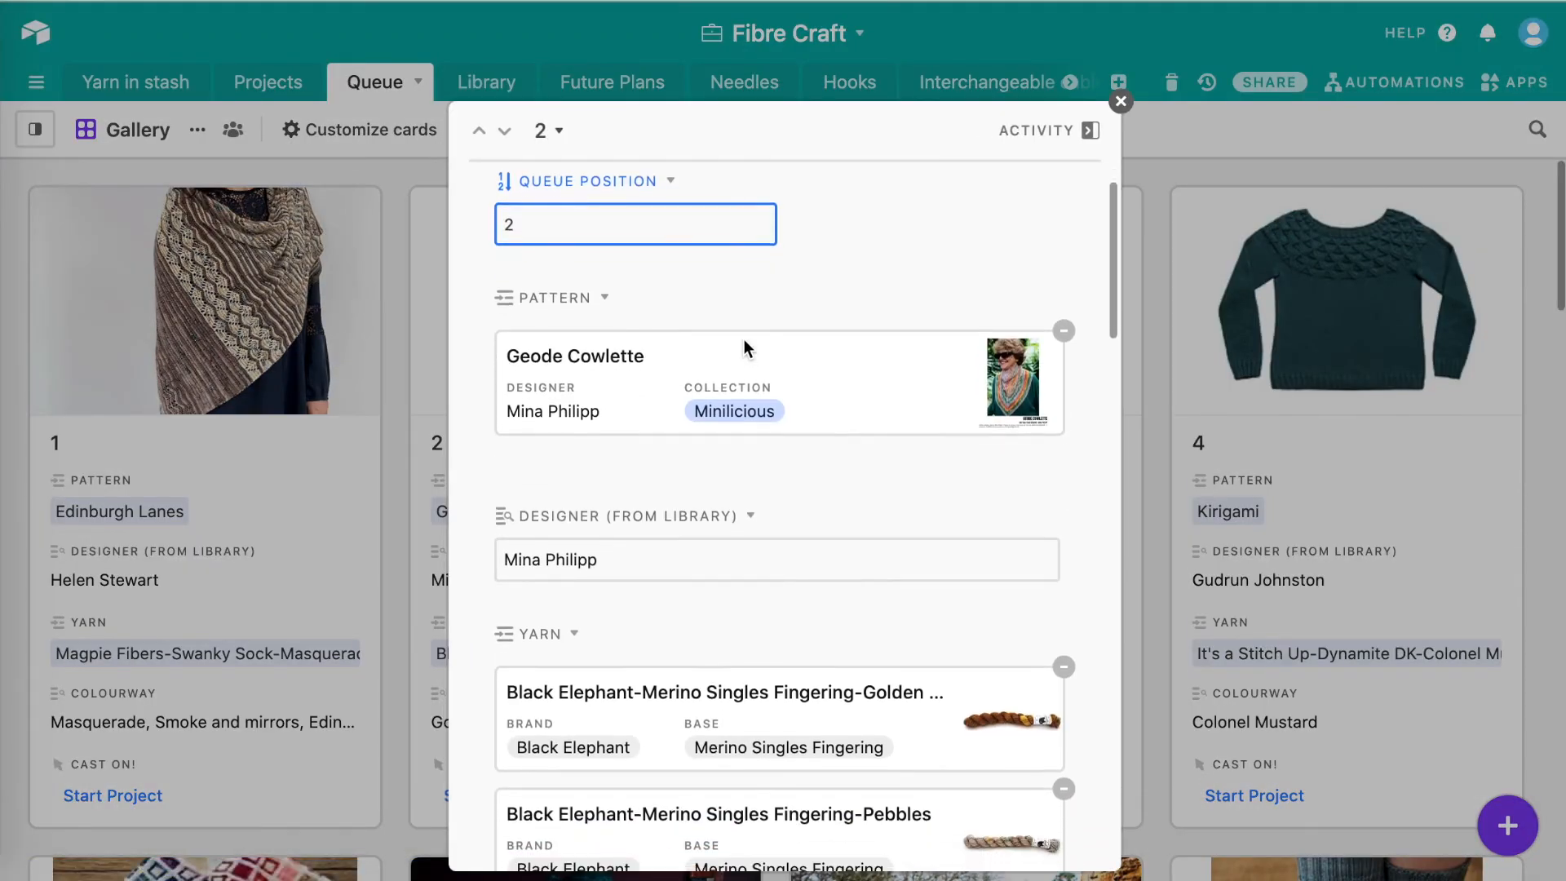
scroll(635, 332, "down", 1)
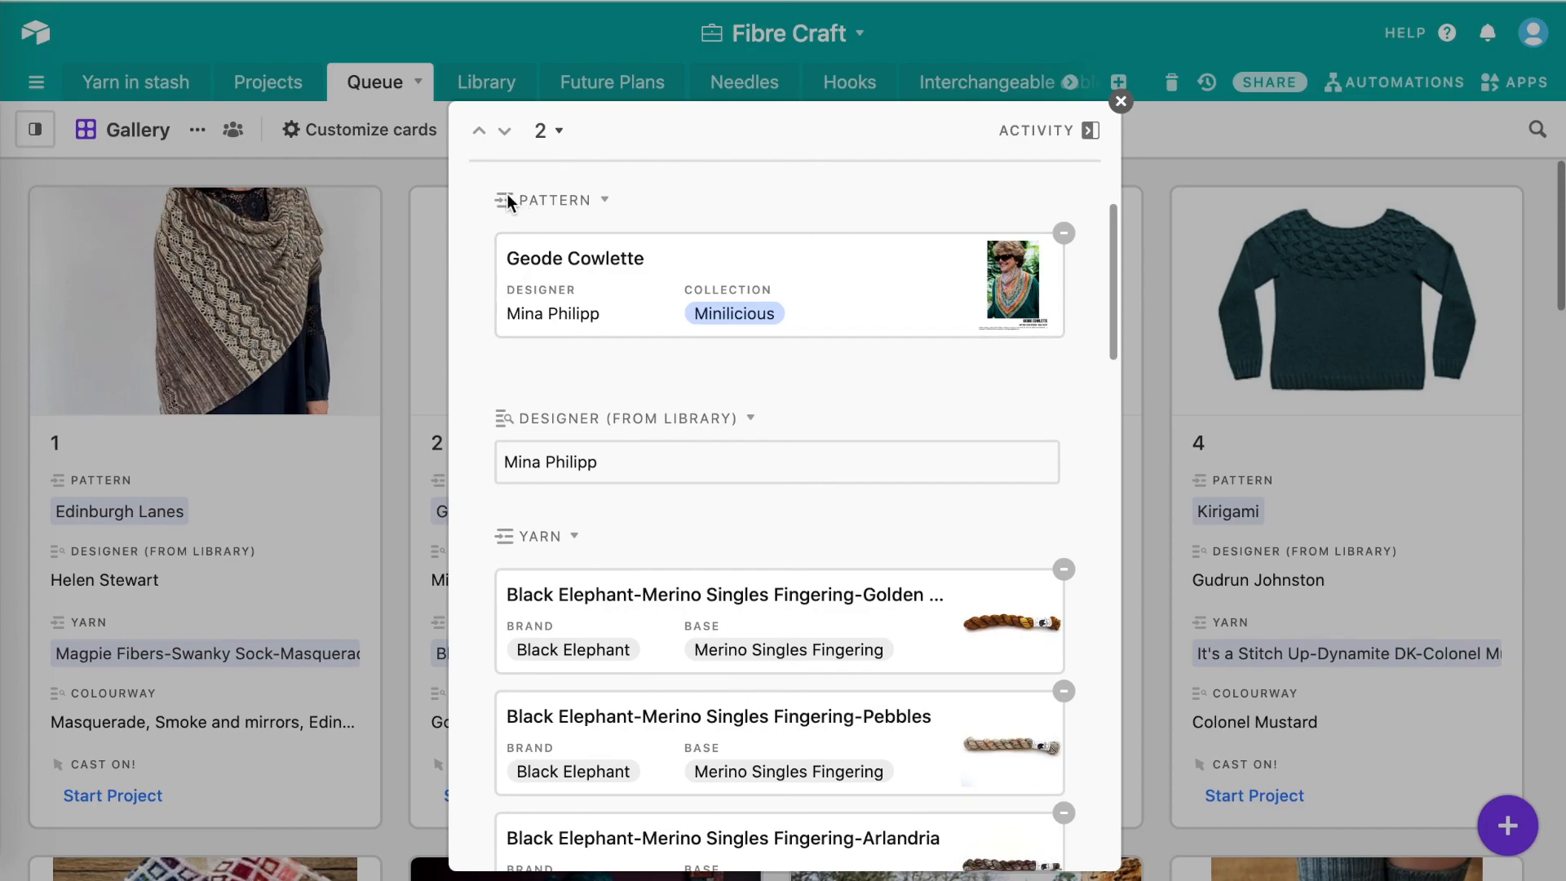
scroll(550, 458, "down", 1)
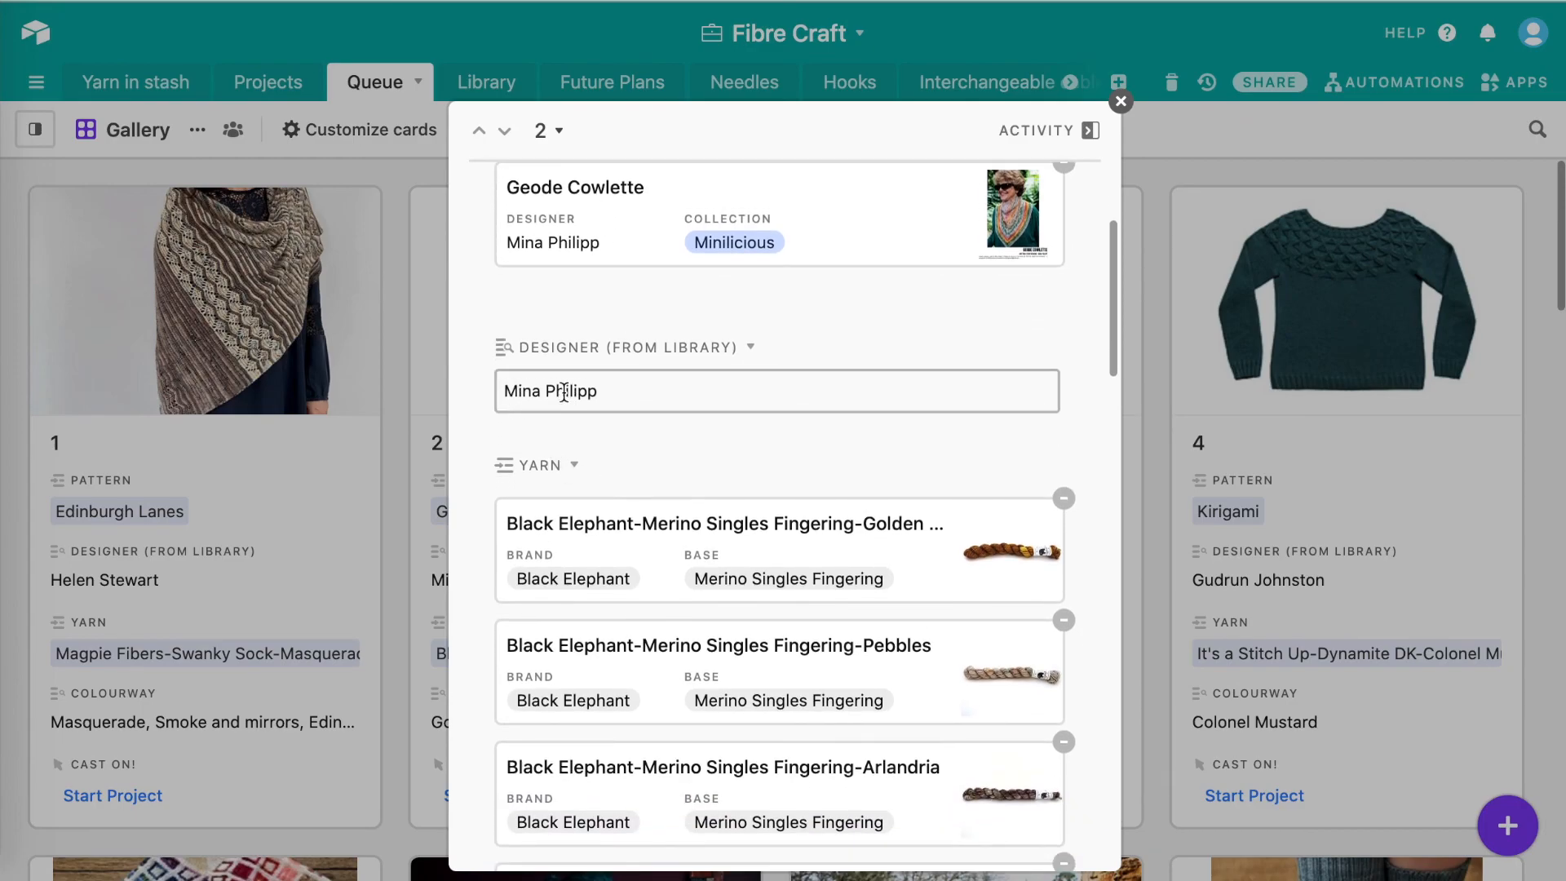
scroll(598, 385, "down", 3)
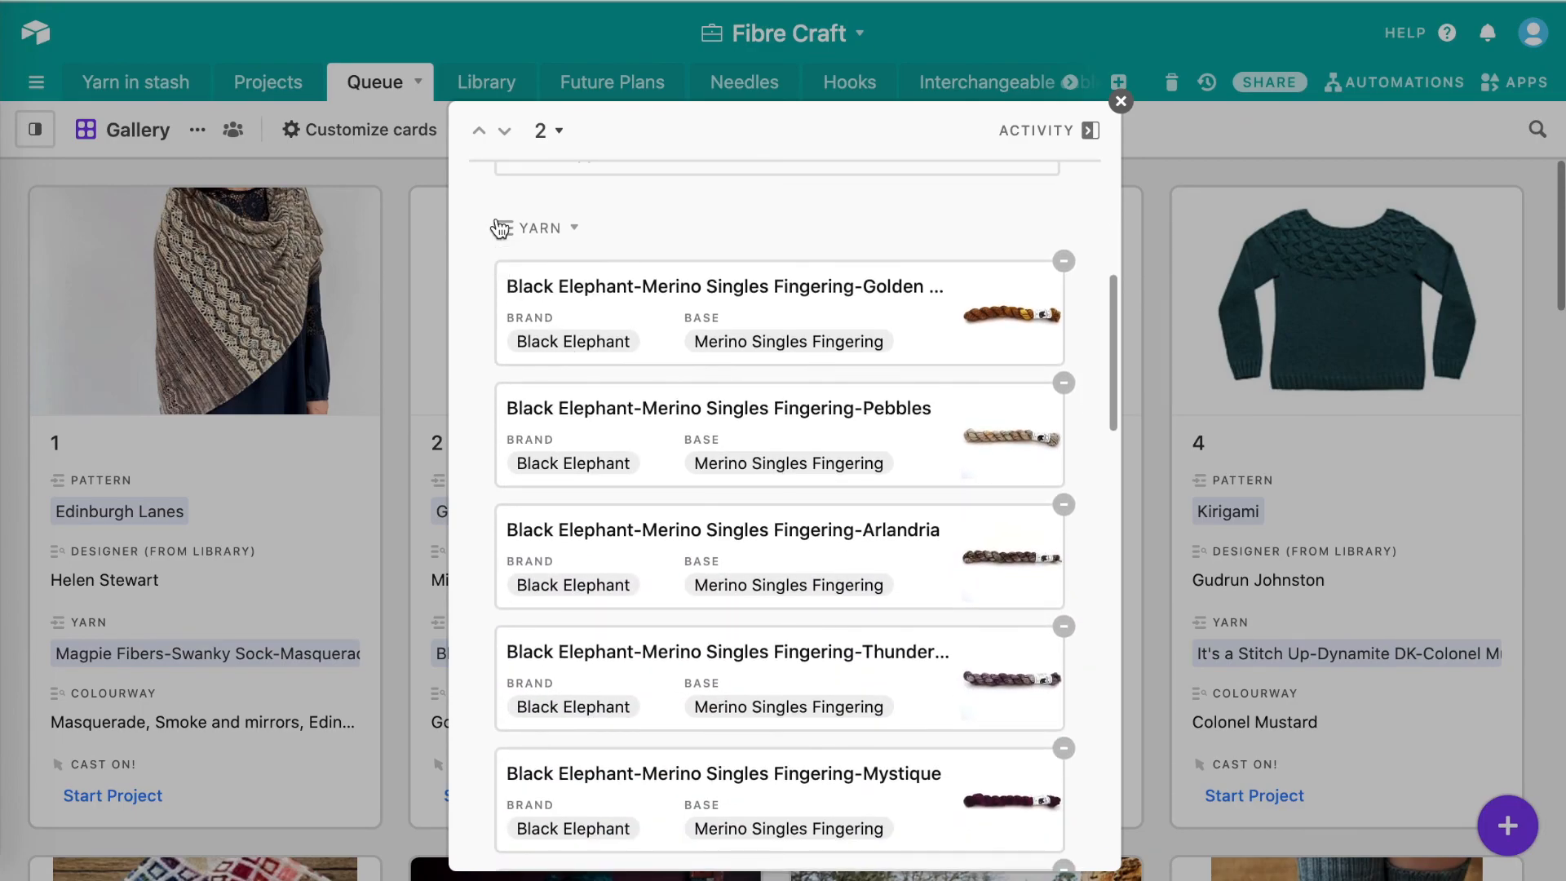
scroll(556, 437, "down", 8)
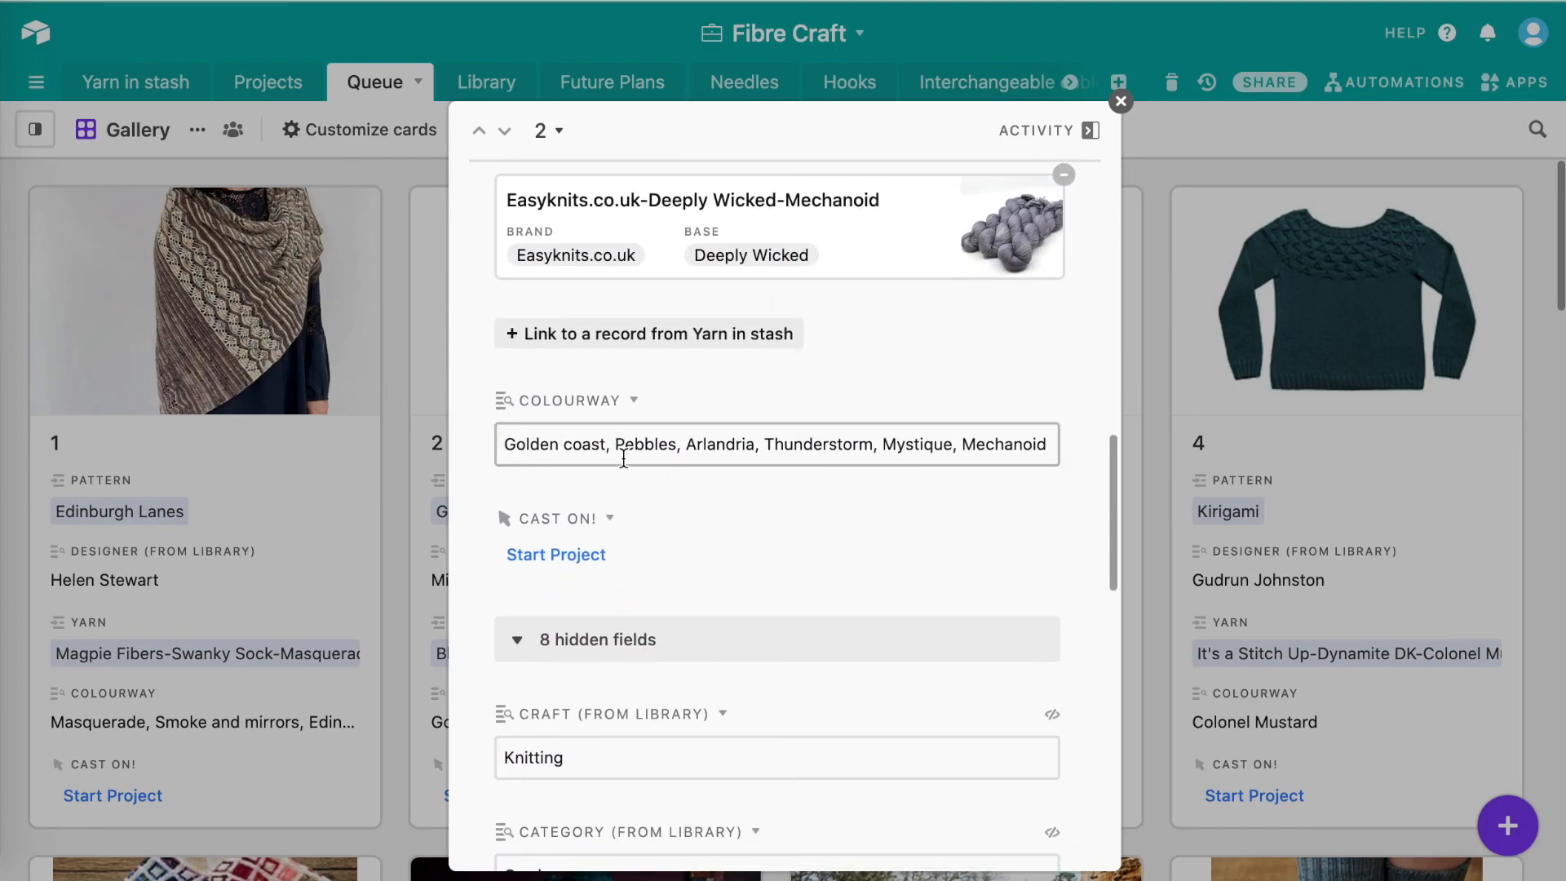
Step: Examine the Geode Cowlette record's hidden fields, from Craft, Category and Image through Weight, Size, Notes and Pattern Name
scroll(621, 458, "down", 5)
scroll(624, 458, "down", 1)
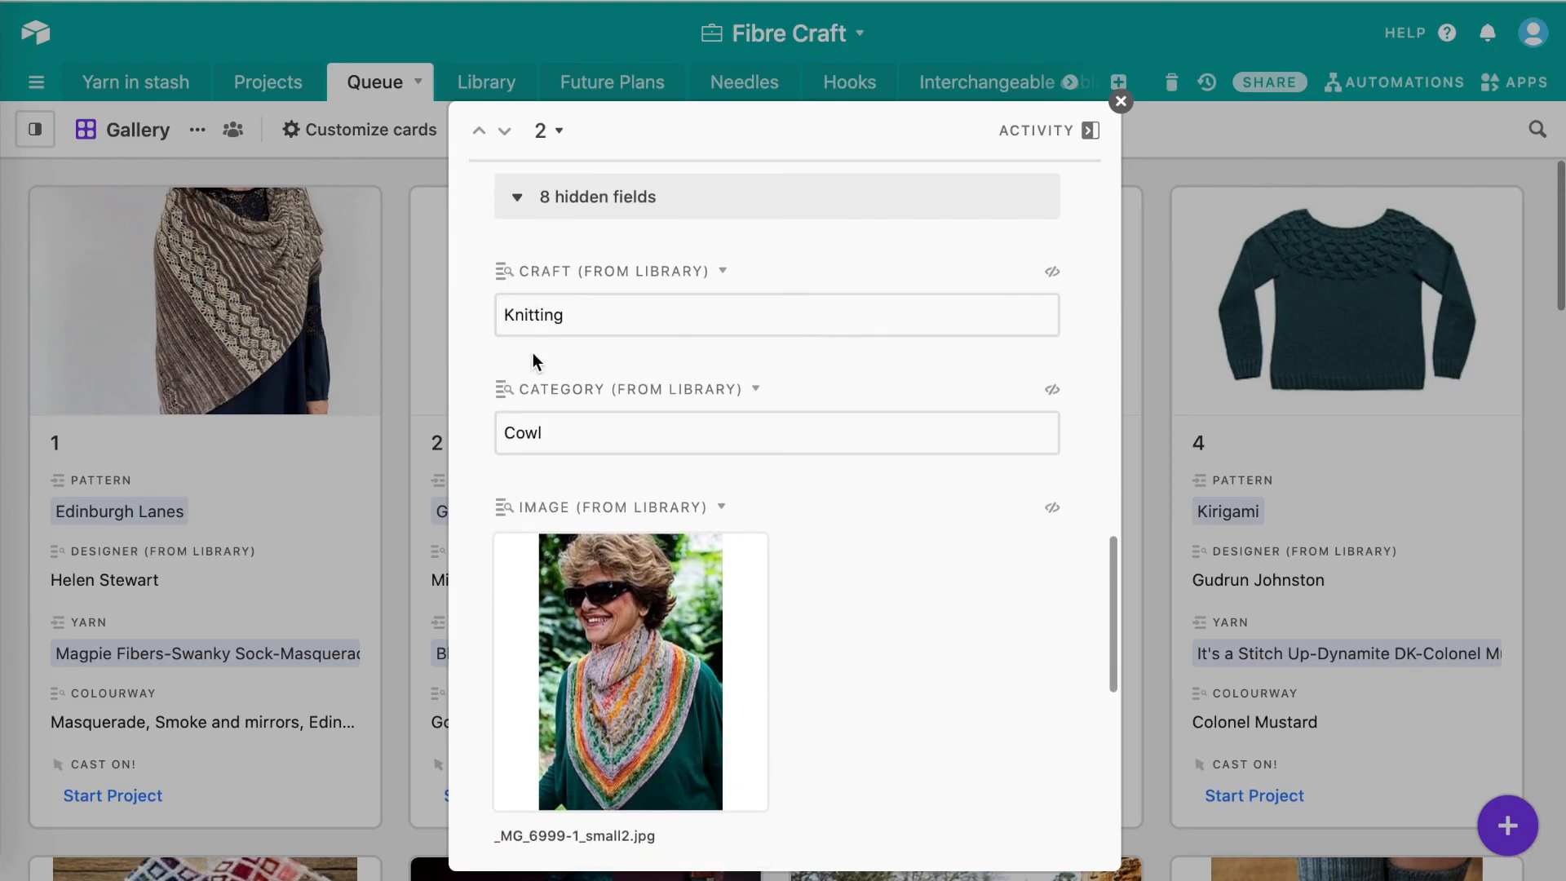
scroll(536, 438, "down", 1)
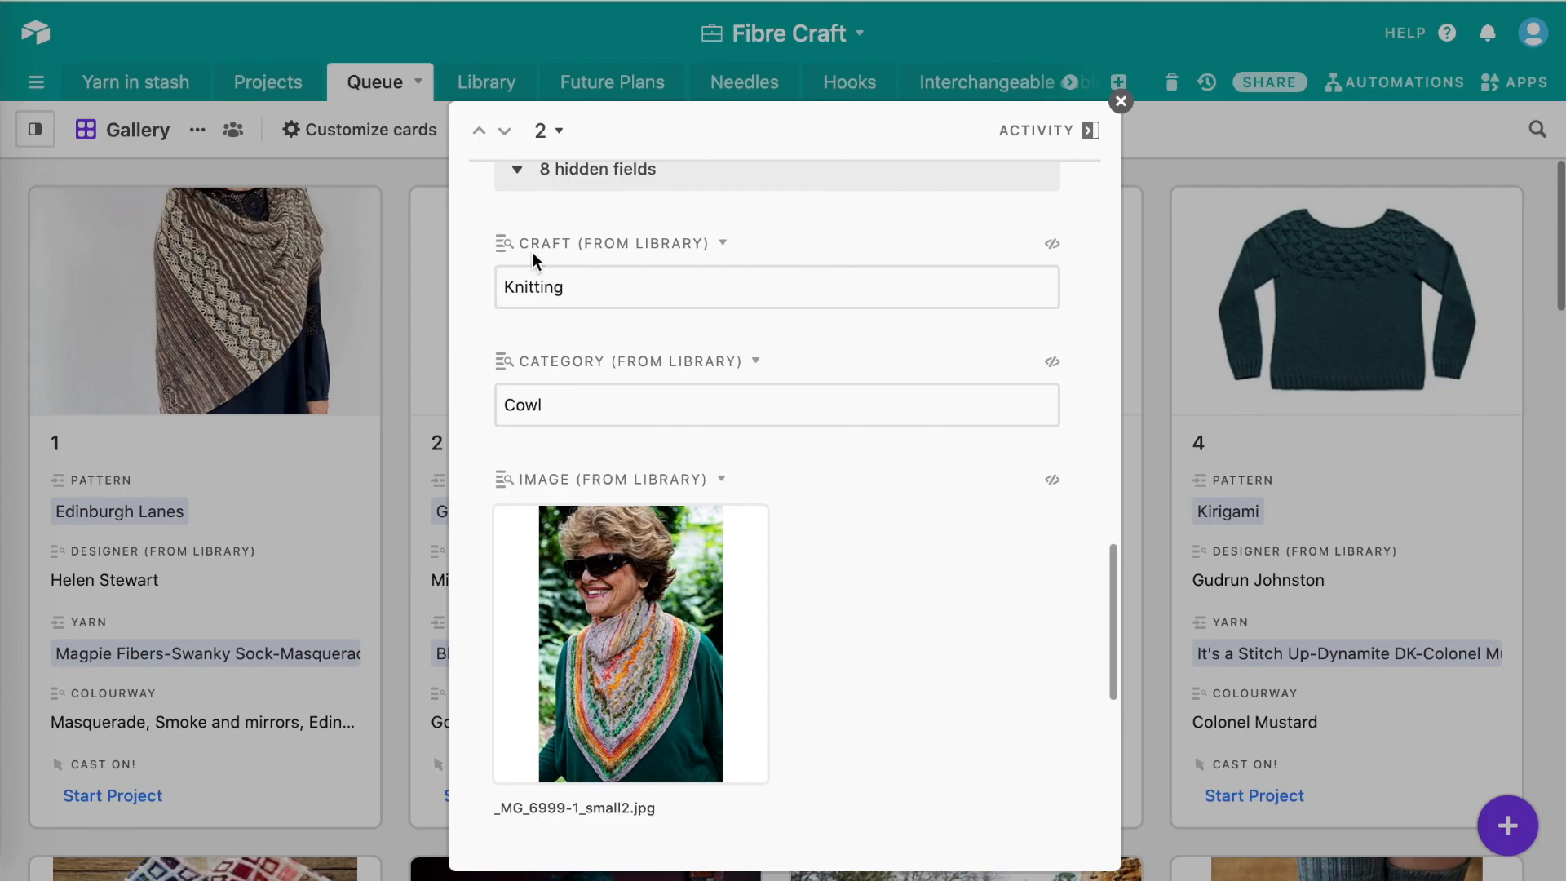
scroll(675, 286, "down", 2)
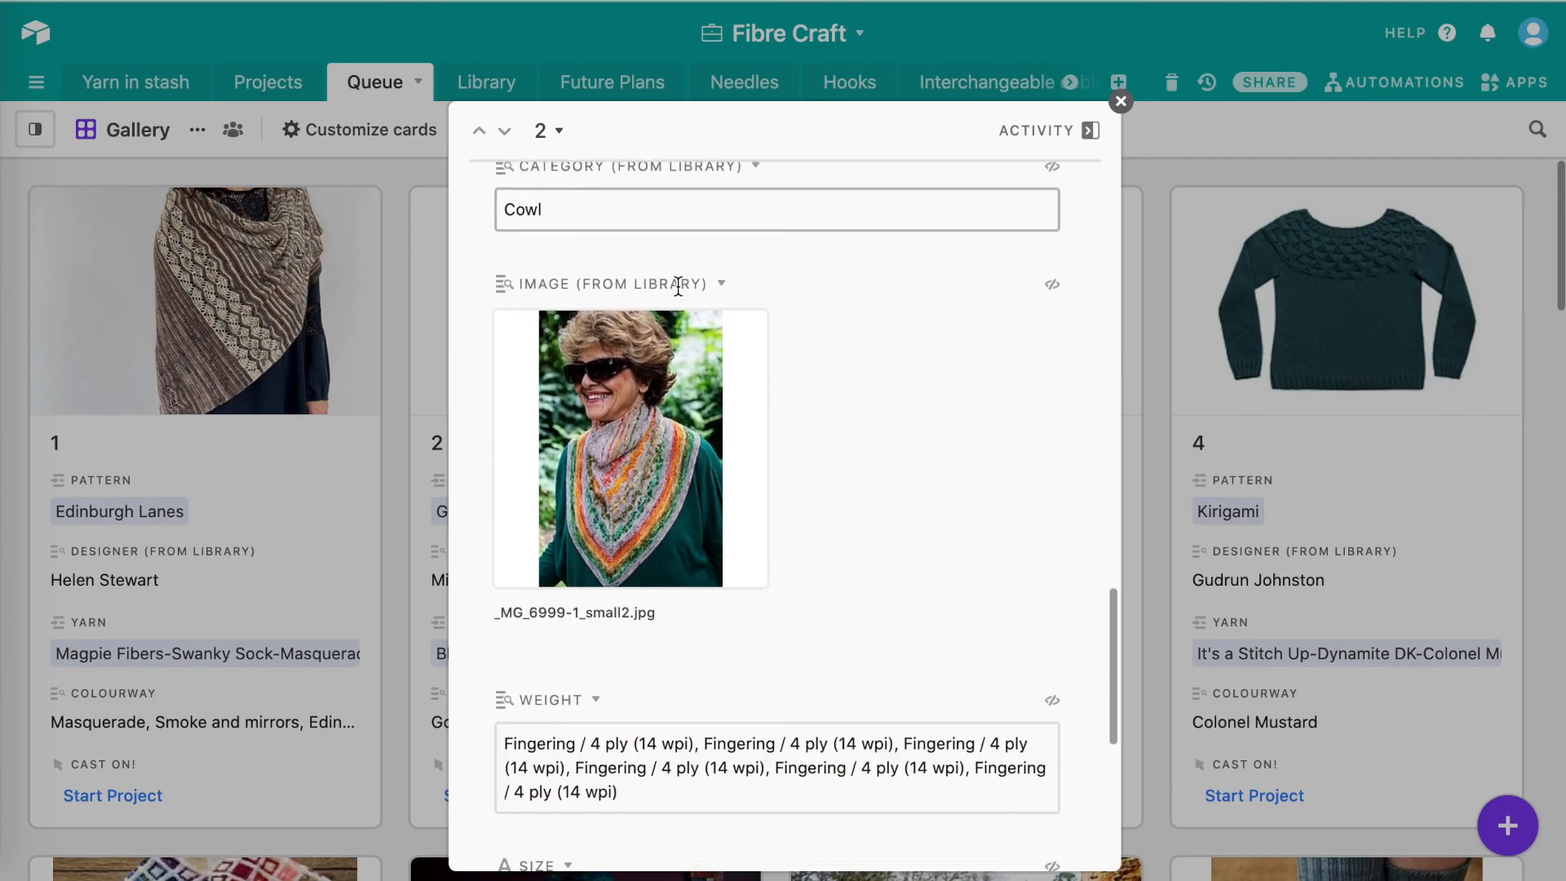
scroll(678, 286, "down", 1)
scroll(628, 385, "down", 1)
scroll(628, 385, "down", 3)
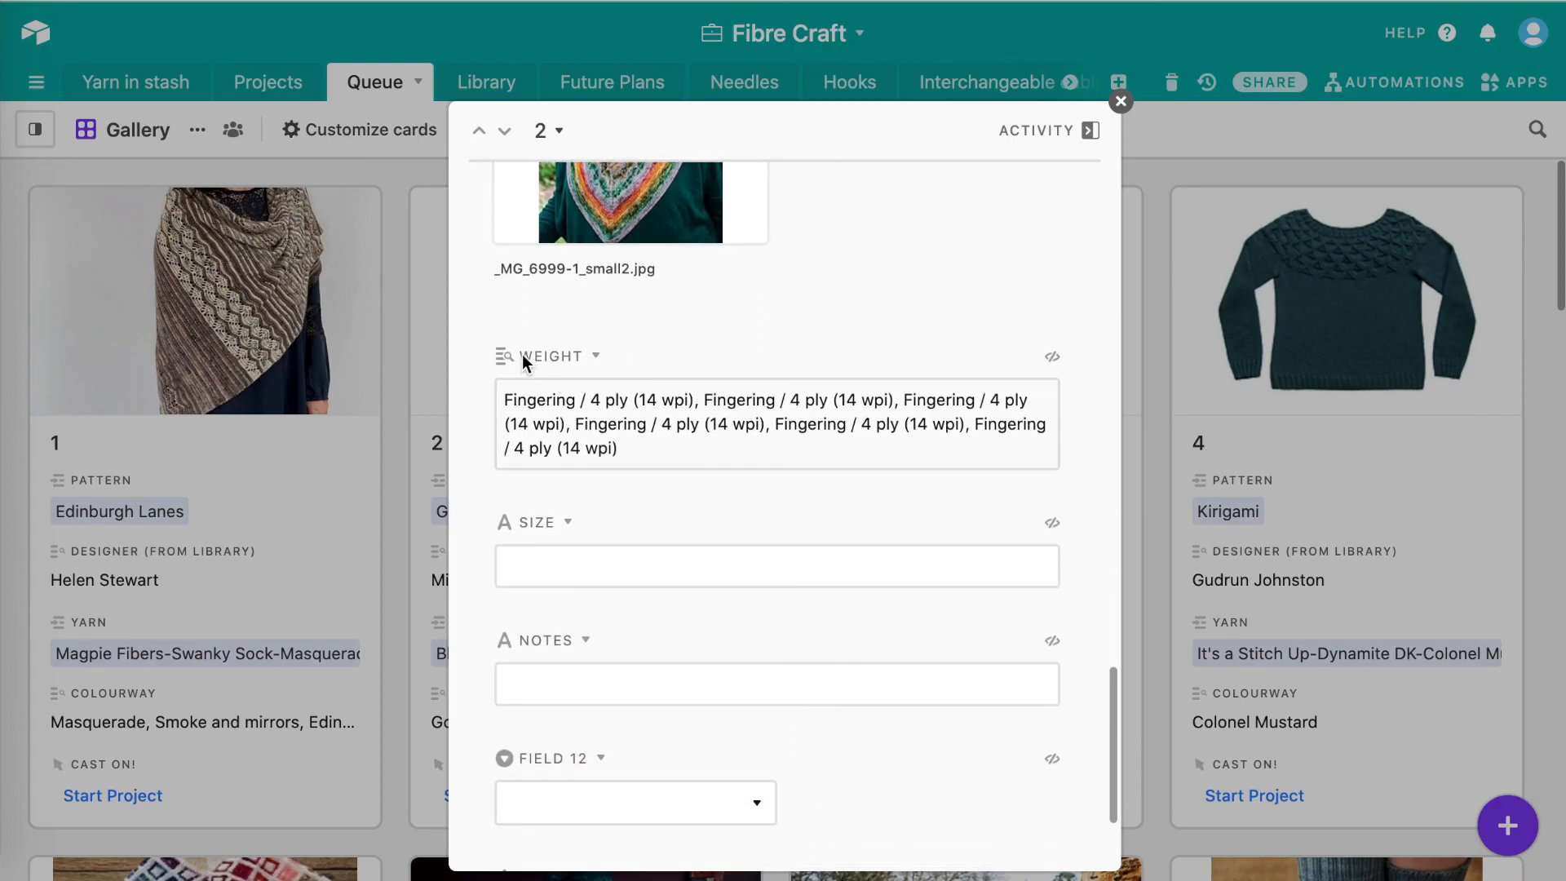
scroll(559, 426, "down", 3)
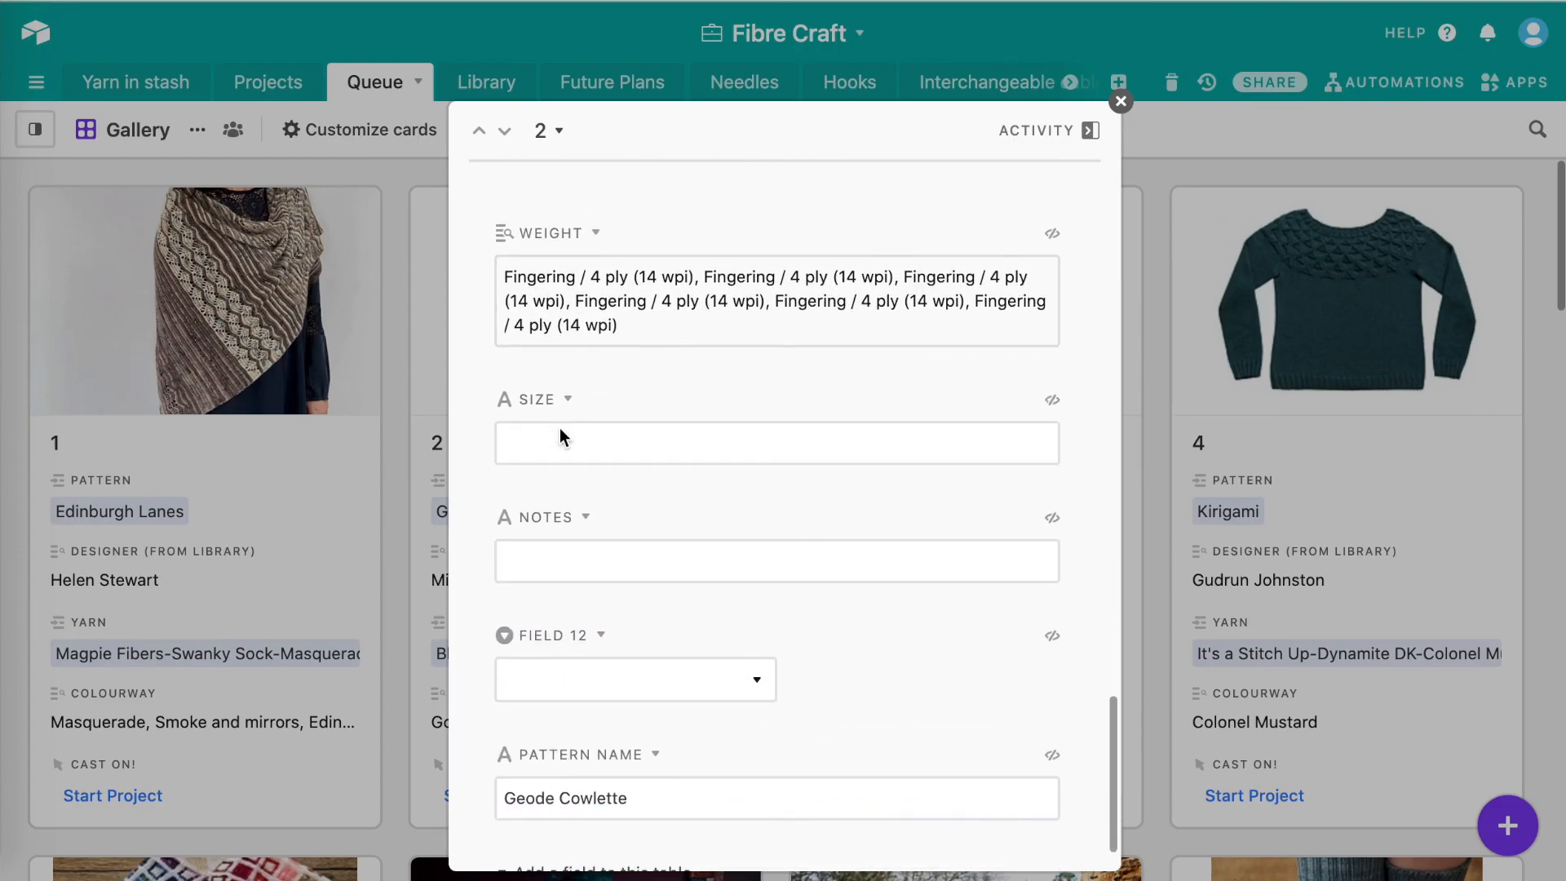